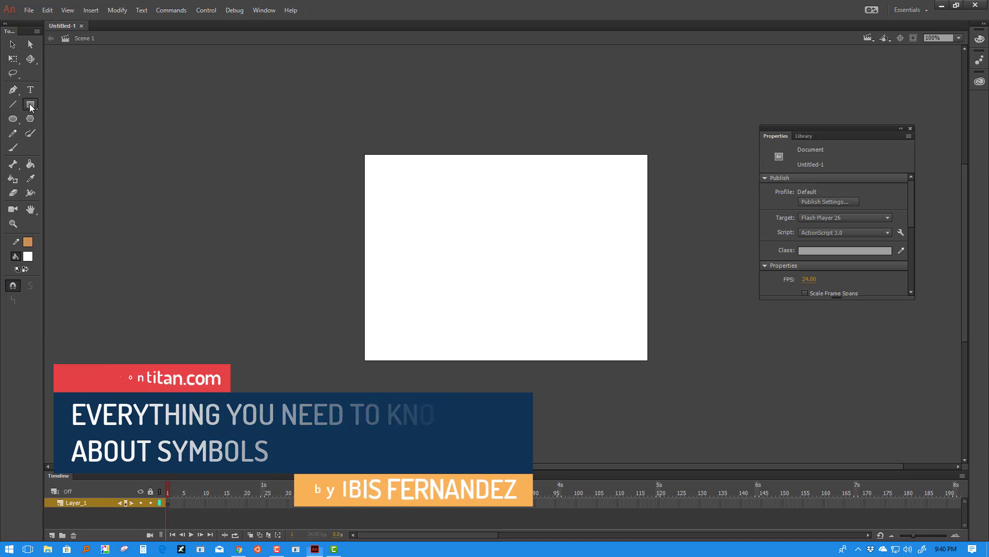
Draw a 100 px square, a 140 px circle and a pentagon about 98 px wide on the stage.
{"action": "key", "text": "r"}
{"action": "left_click_drag", "start_coordinate": [384, 200], "coordinate": [437, 252]}
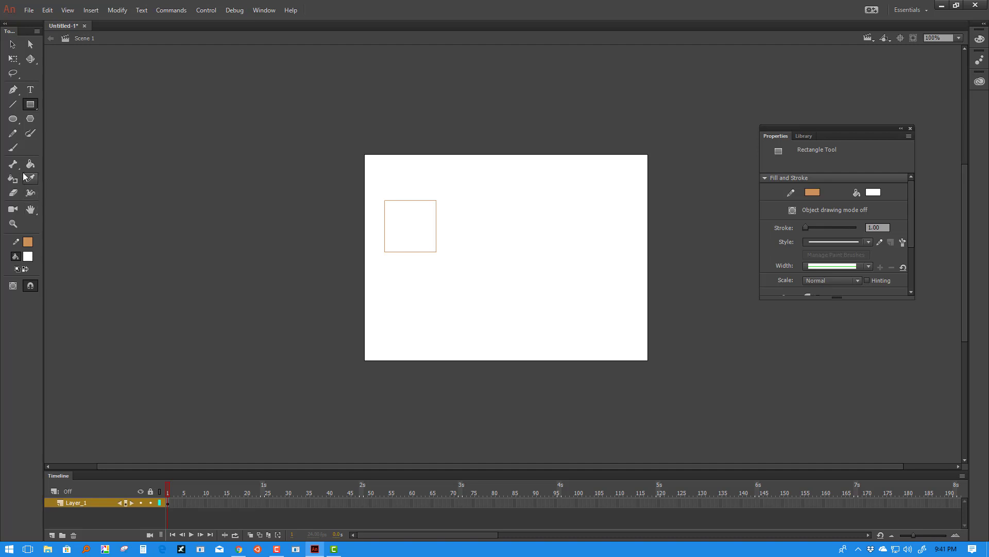
{"action": "left_click", "coordinate": [12, 120]}
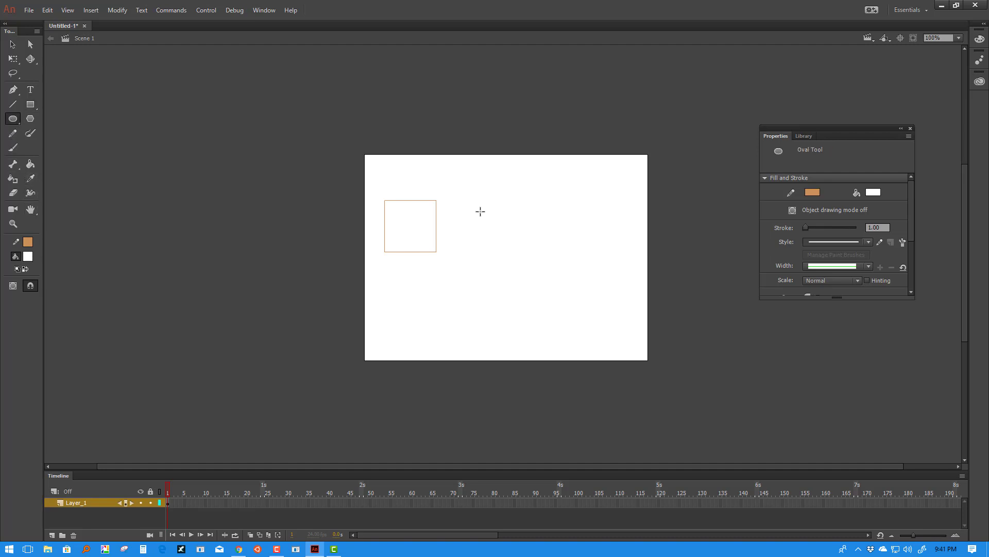
{"action": "left_click_drag", "start_coordinate": [477, 205], "coordinate": [552, 274]}
{"action": "left_click", "coordinate": [33, 117]}
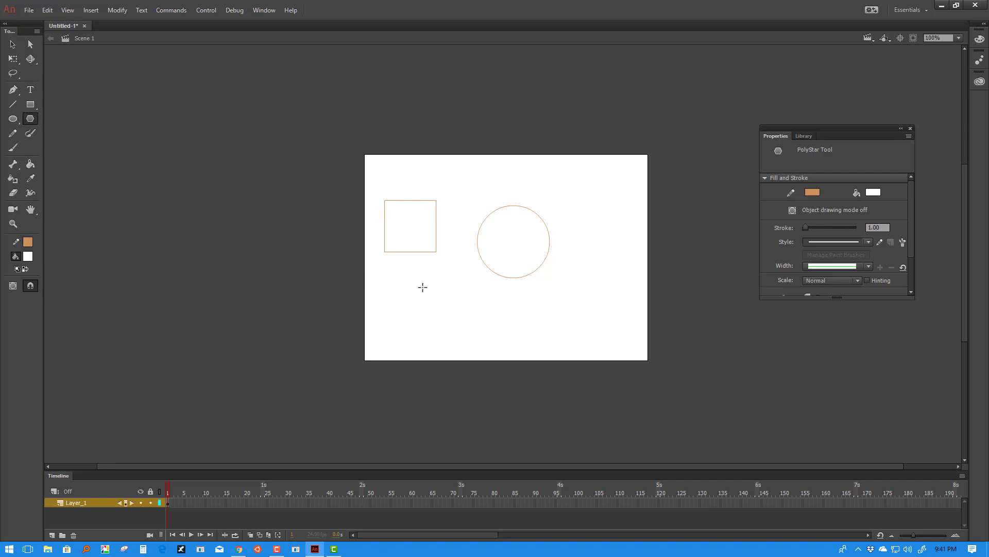
{"action": "left_click_drag", "start_coordinate": [421, 287], "coordinate": [447, 292]}
Select the fills and outlines of the drawn shapes separately to examine which parts of a raw shape get picked.
{"action": "left_click", "coordinate": [13, 45]}
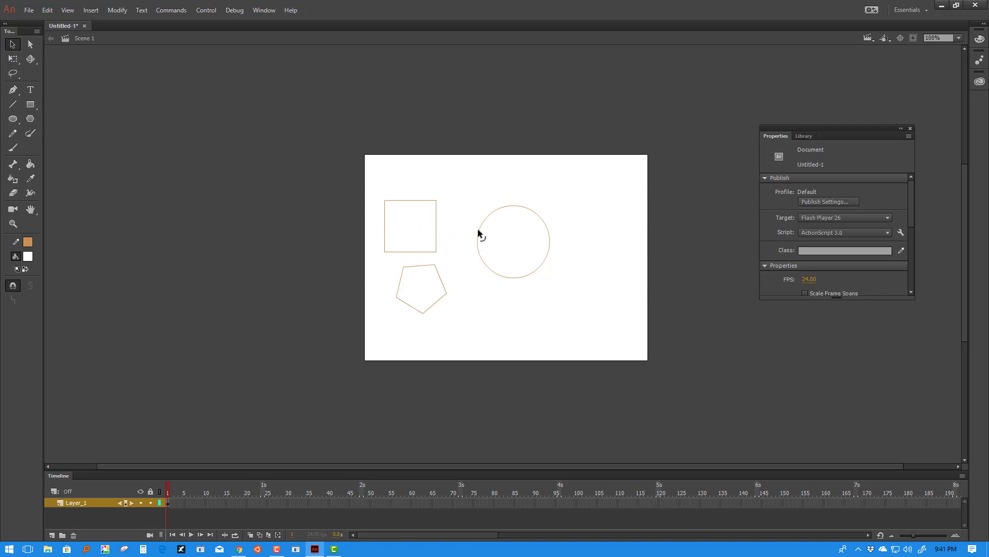
{"action": "left_click", "coordinate": [425, 223]}
{"action": "left_click", "coordinate": [530, 246]}
{"action": "left_click", "coordinate": [423, 288]}
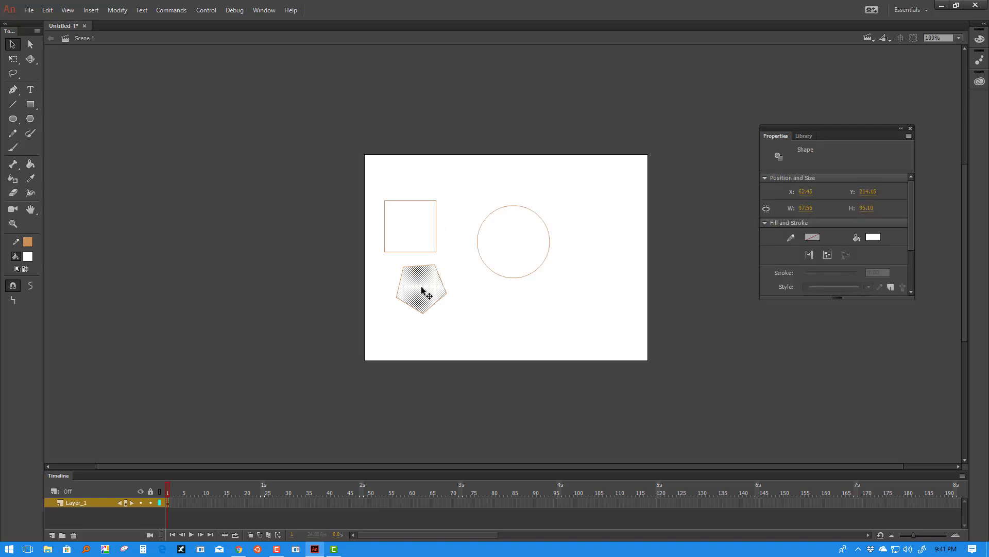
{"action": "left_click", "coordinate": [414, 222]}
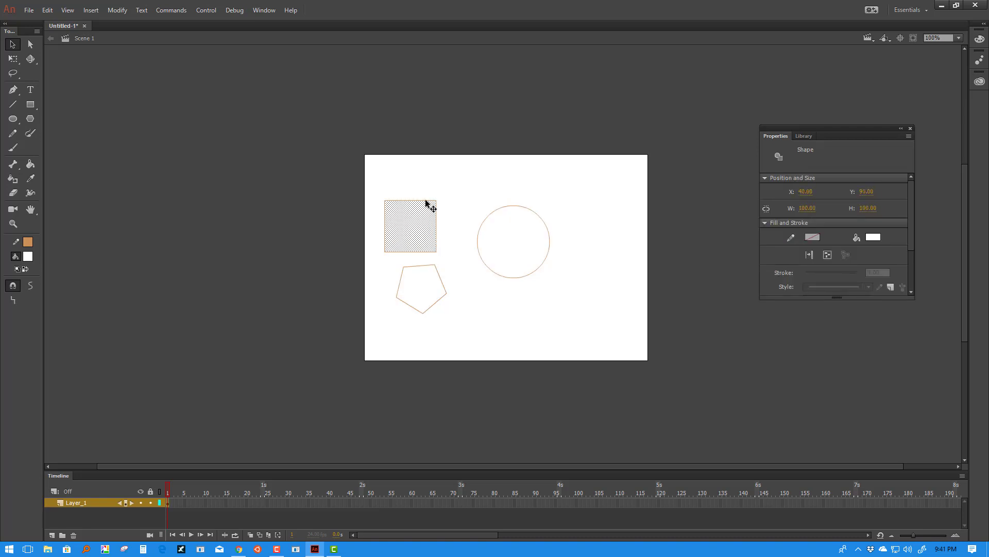
{"action": "left_click", "coordinate": [425, 201]}
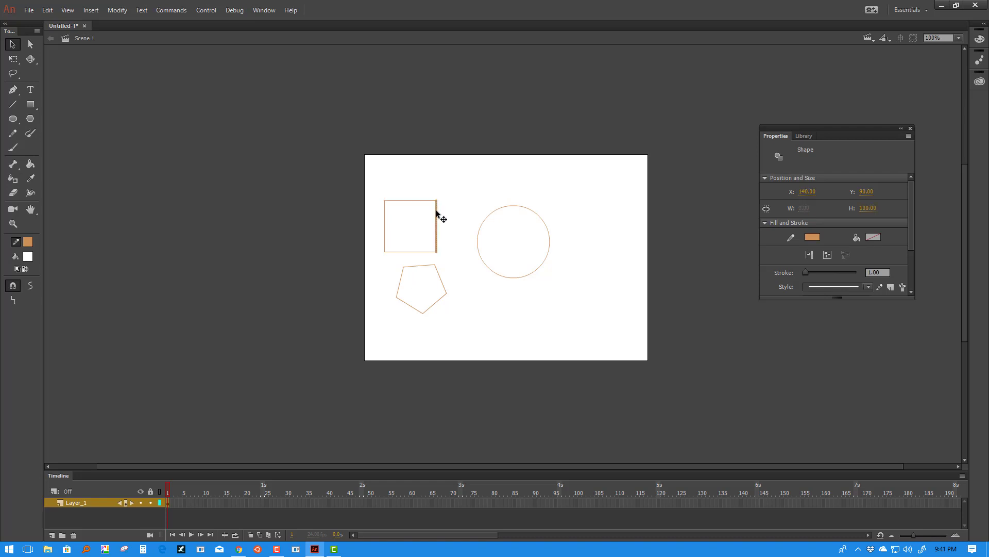
{"action": "double_click", "coordinate": [436, 211]}
{"action": "left_click", "coordinate": [469, 206]}
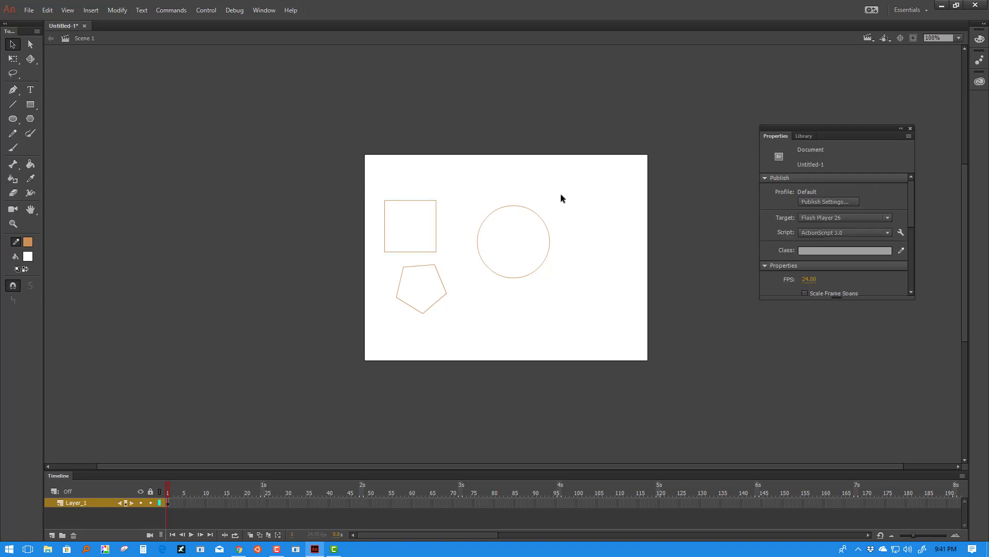
Duplicate the whole circle, place the copy beside the original at X 390, Y 110, and delete the copy.
{"action": "left_click_drag", "start_coordinate": [561, 195], "coordinate": [469, 282]}
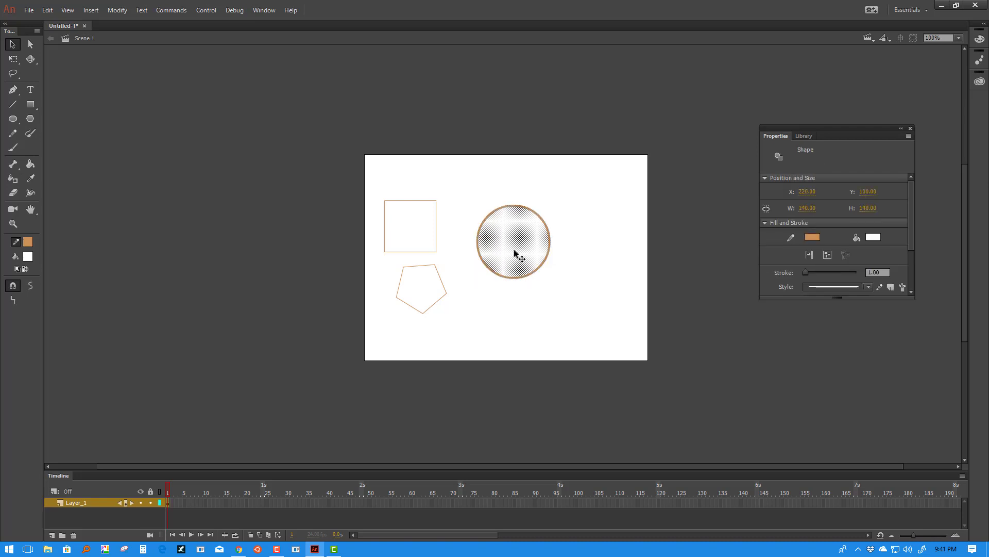
{"action": "right_click", "coordinate": [579, 221]}
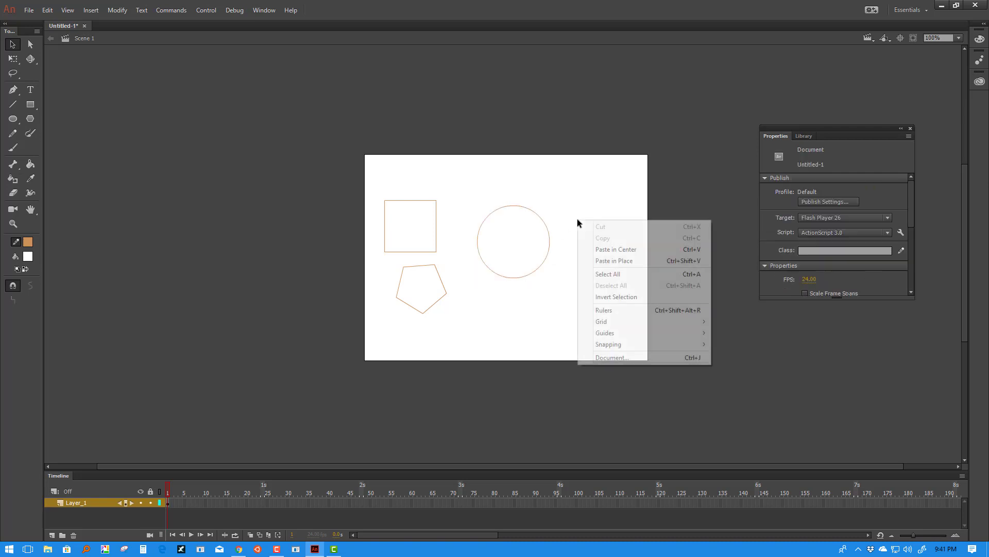
{"action": "left_click", "coordinate": [607, 250]}
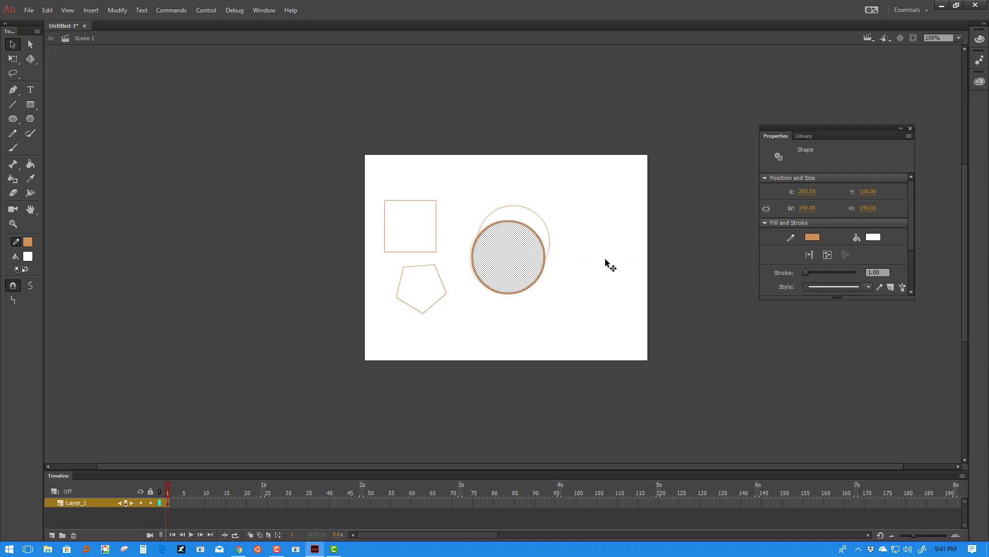
{"action": "left_click_drag", "start_coordinate": [607, 264], "coordinate": [611, 258]}
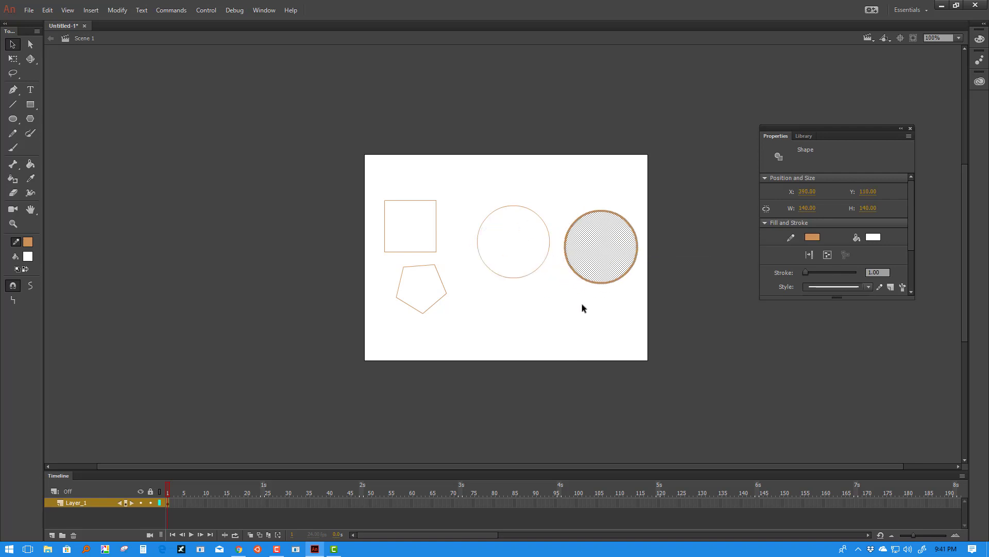
{"action": "left_click_drag", "start_coordinate": [674, 193], "coordinate": [562, 297]}
{"action": "key", "text": "Delete"}
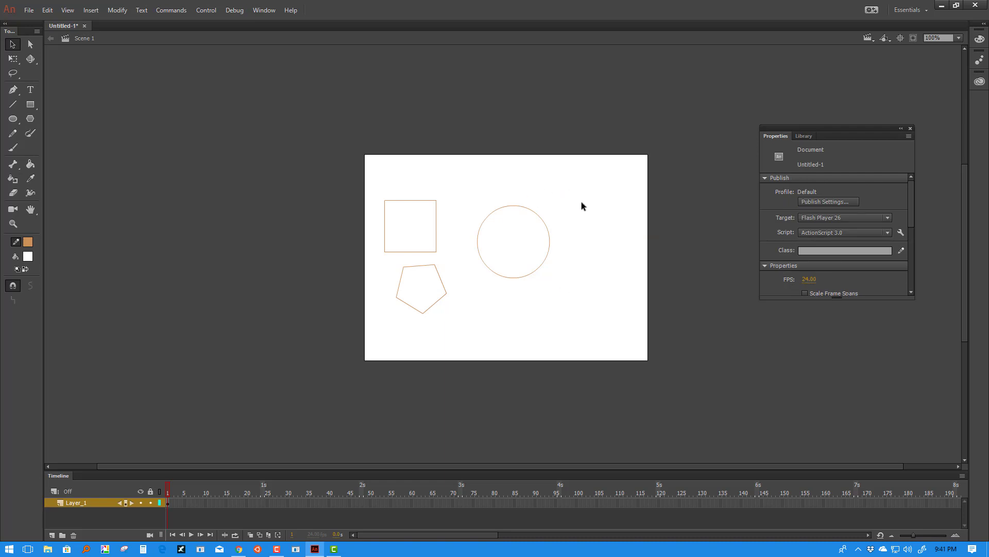
Move the circle to X 340, Y 80 and the pentagon to about X 221, Y 242, including their outlines.
{"action": "left_click_drag", "start_coordinate": [581, 201], "coordinate": [472, 286]}
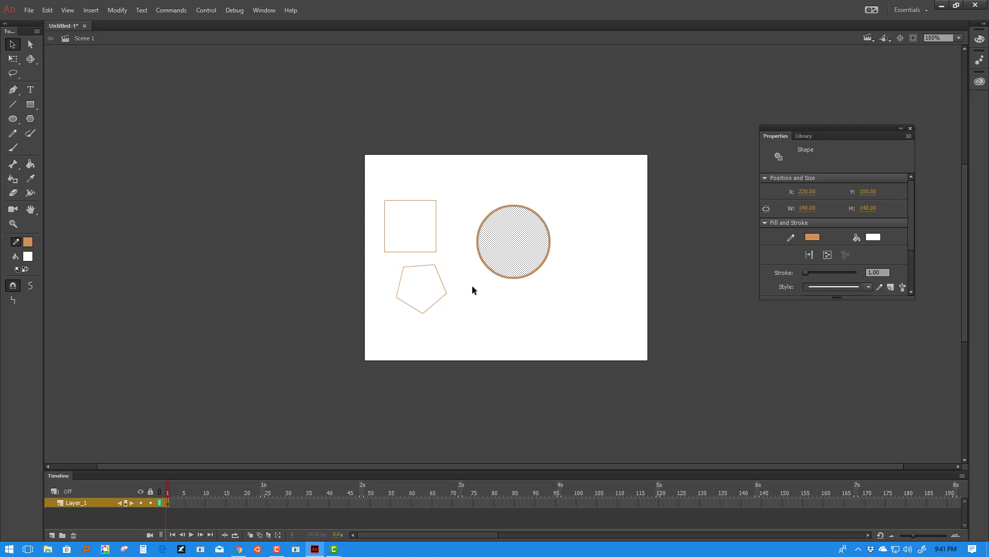
{"action": "left_click_drag", "start_coordinate": [503, 242], "coordinate": [570, 238]}
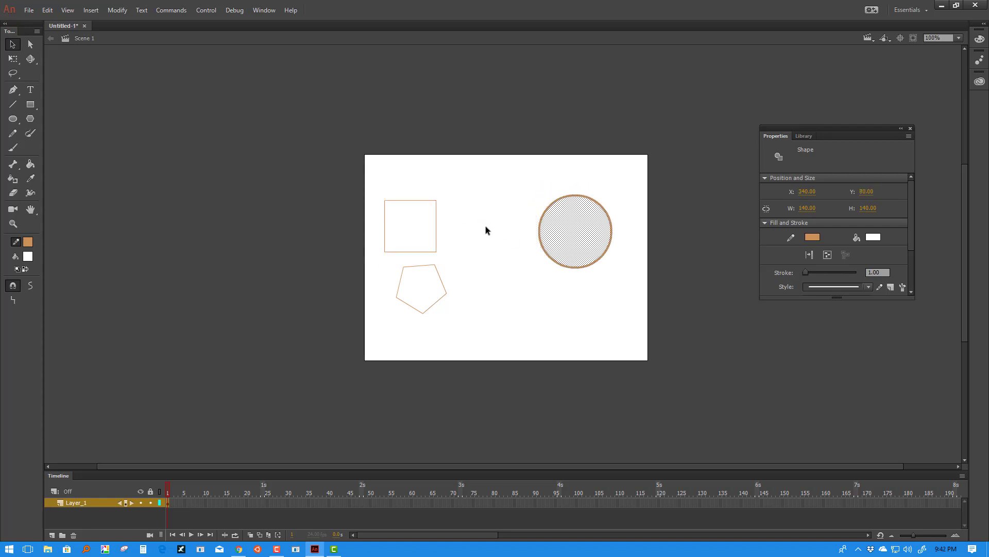
{"action": "left_click", "coordinate": [486, 227]}
{"action": "left_click_drag", "start_coordinate": [427, 290], "coordinate": [504, 305]}
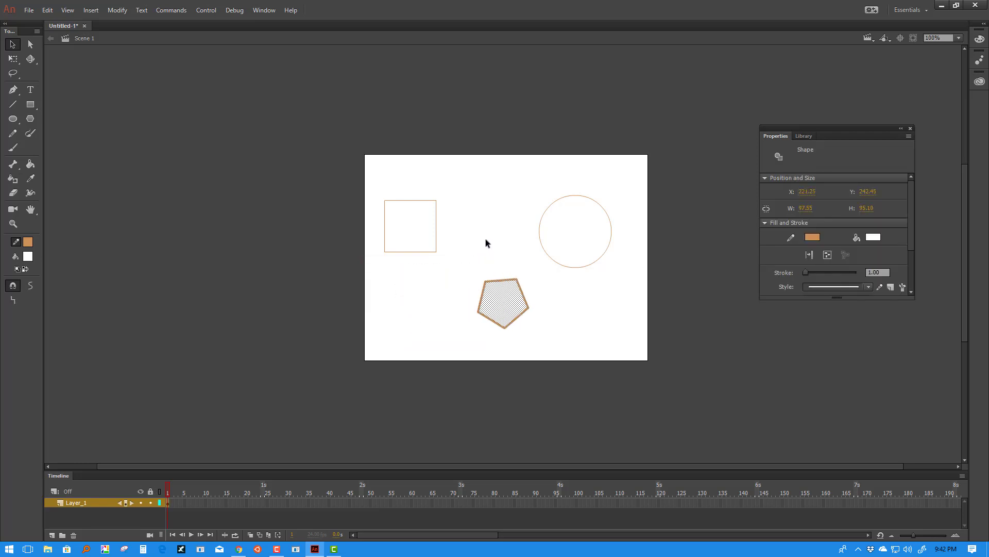
{"action": "left_click", "coordinate": [486, 240]}
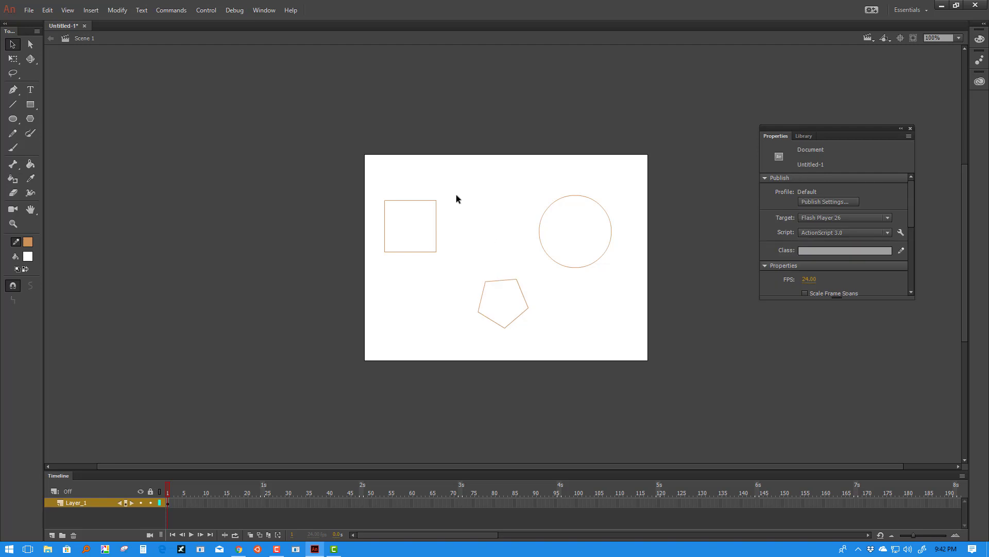
Convert the whole square into a Movie Clip symbol named "square" with a centred registration point.
{"action": "left_click_drag", "start_coordinate": [455, 180], "coordinate": [366, 270]}
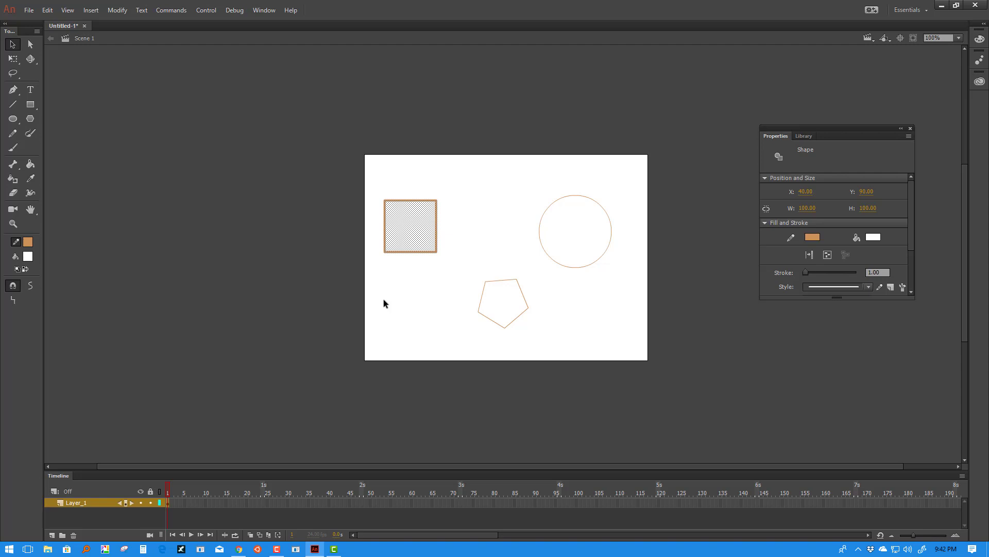
{"action": "left_click", "coordinate": [118, 10]}
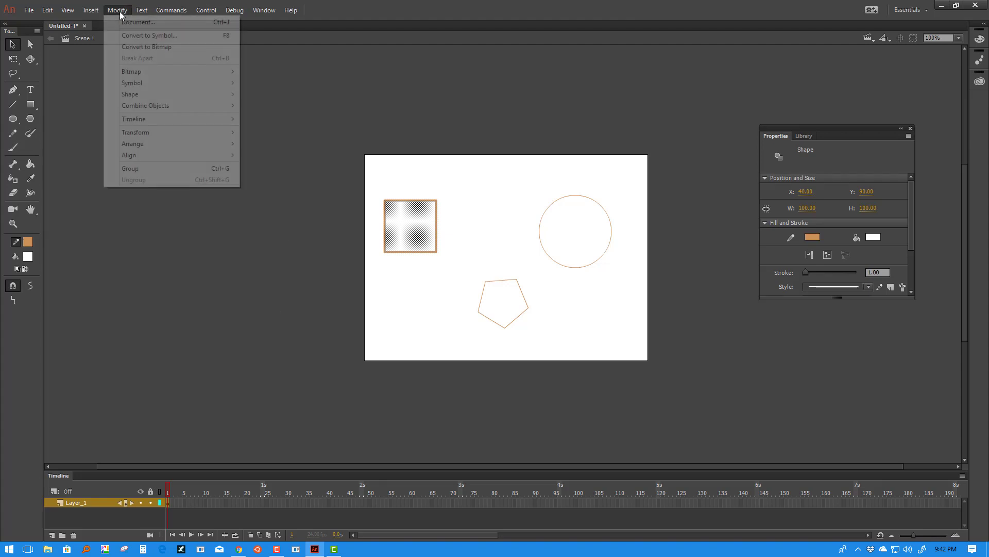
{"action": "left_click", "coordinate": [148, 35]}
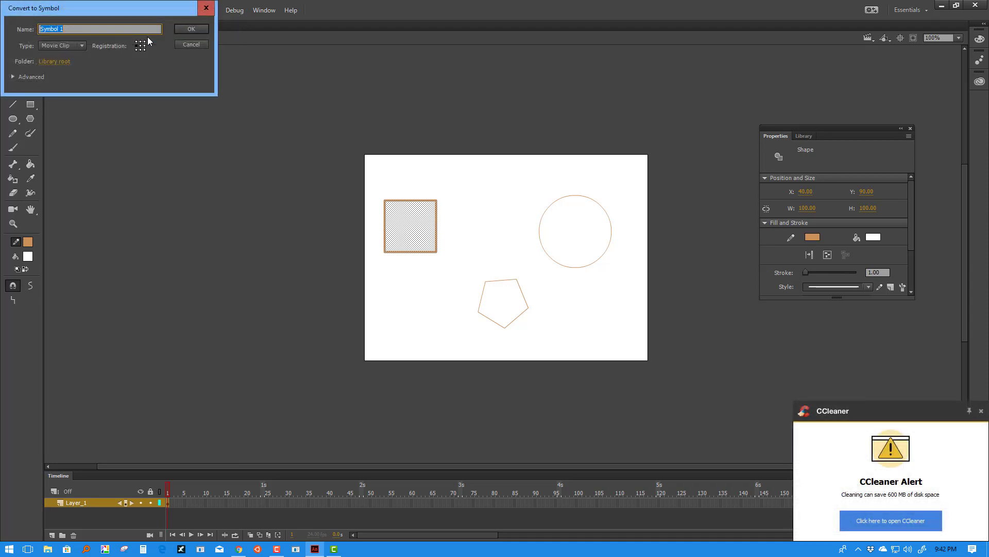
{"action": "type", "text": "square"}
{"action": "left_click", "coordinate": [142, 49]}
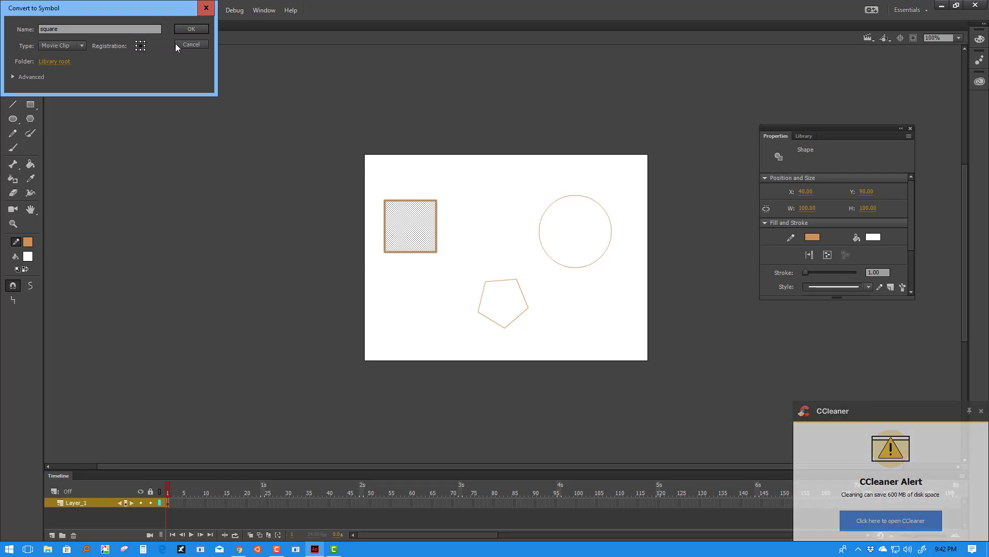
{"action": "left_click", "coordinate": [186, 30]}
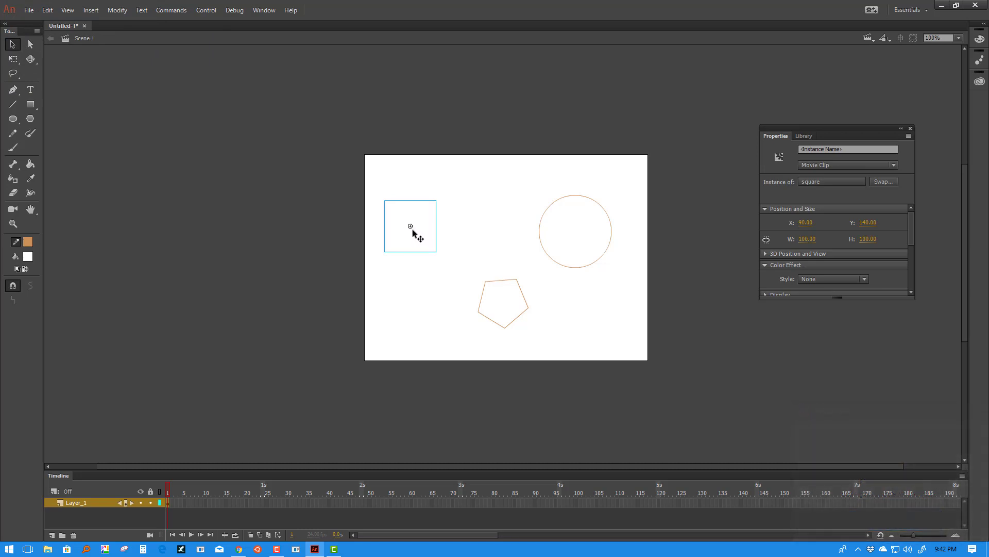
Rotate the square symbol clockwise and stretch it lengthwise using Free Transform.
{"action": "left_click", "coordinate": [13, 58]}
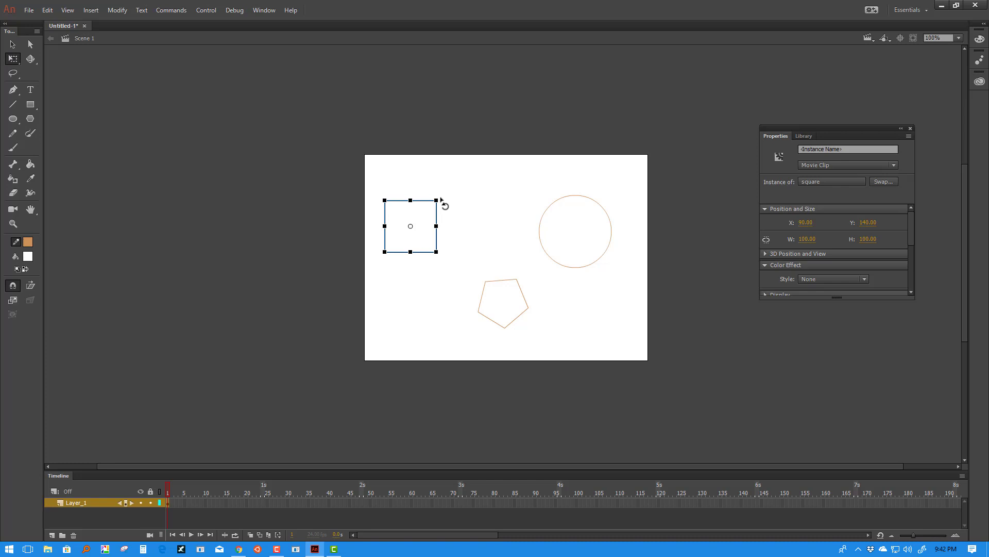
{"action": "left_click_drag", "start_coordinate": [442, 203], "coordinate": [419, 199]}
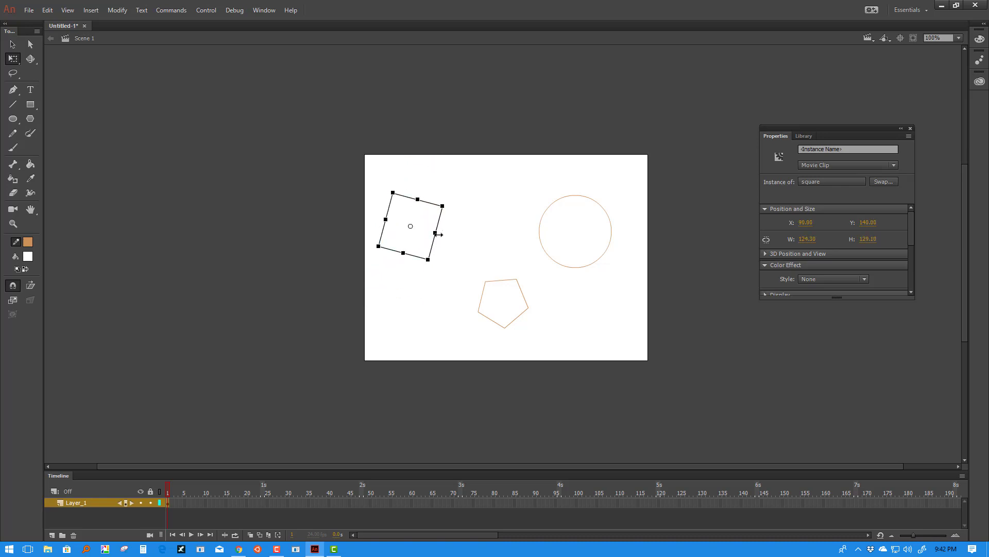
{"action": "left_click_drag", "start_coordinate": [435, 232], "coordinate": [472, 242]}
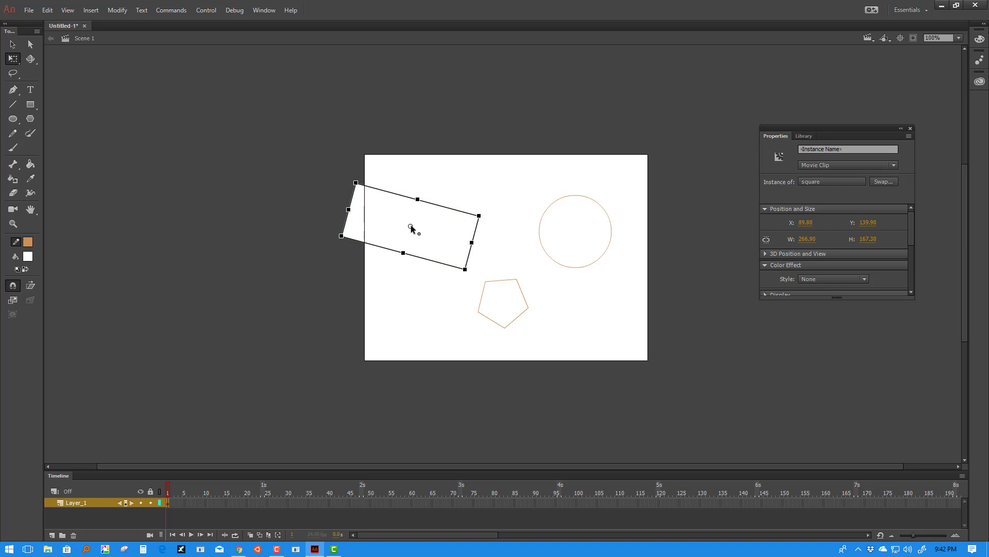
Move the symbol's transformation point toward its upper-left corner and resize the symbol from its far side.
{"action": "left_click_drag", "start_coordinate": [411, 226], "coordinate": [364, 201]}
{"action": "left_click_drag", "start_coordinate": [364, 200], "coordinate": [364, 195]}
{"action": "left_click_drag", "start_coordinate": [472, 243], "coordinate": [436, 241]}
Undo all the transformations made to the square symbol and clear the selection.
{"action": "key", "text": "ctrl+z"}
{"action": "key", "text": "ctrl+z"}
{"action": "key", "text": "ctrl+z"}
{"action": "key", "text": "ctrl+z"}
{"action": "key", "text": "ctrl+z"}
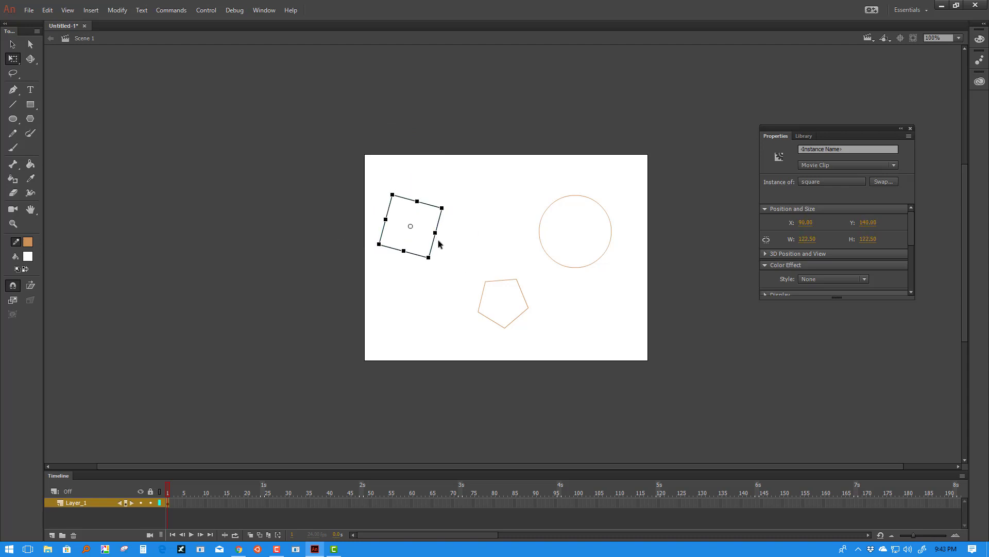
{"action": "key", "text": "ctrl+z"}
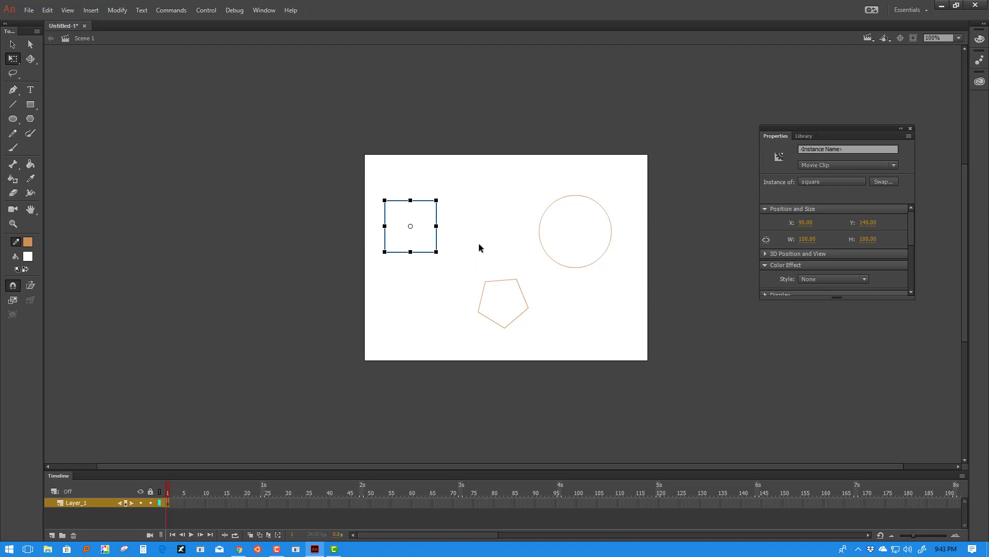
{"action": "left_click", "coordinate": [471, 228]}
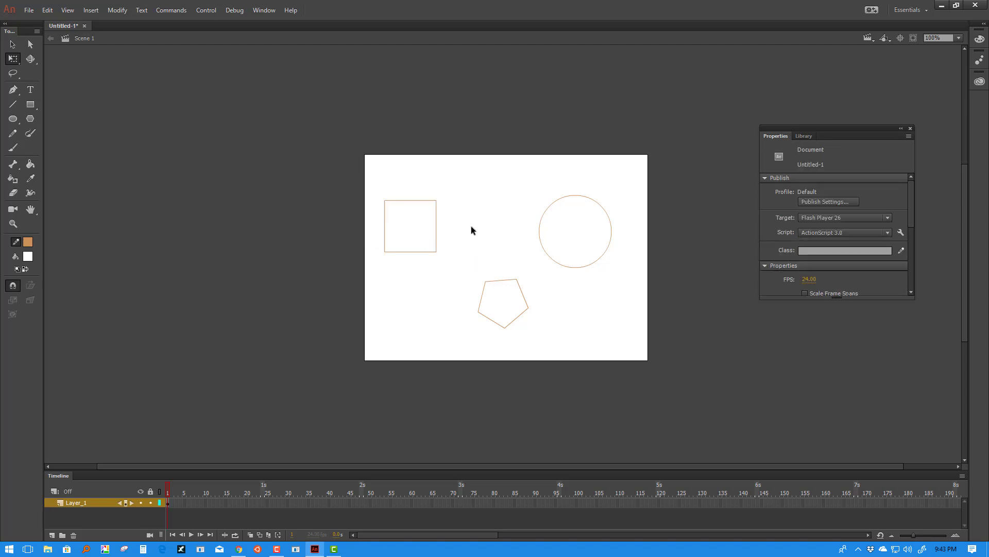
Enter the square symbol to examine the raw shape inside, and return to the main scene.
{"action": "left_click", "coordinate": [429, 221]}
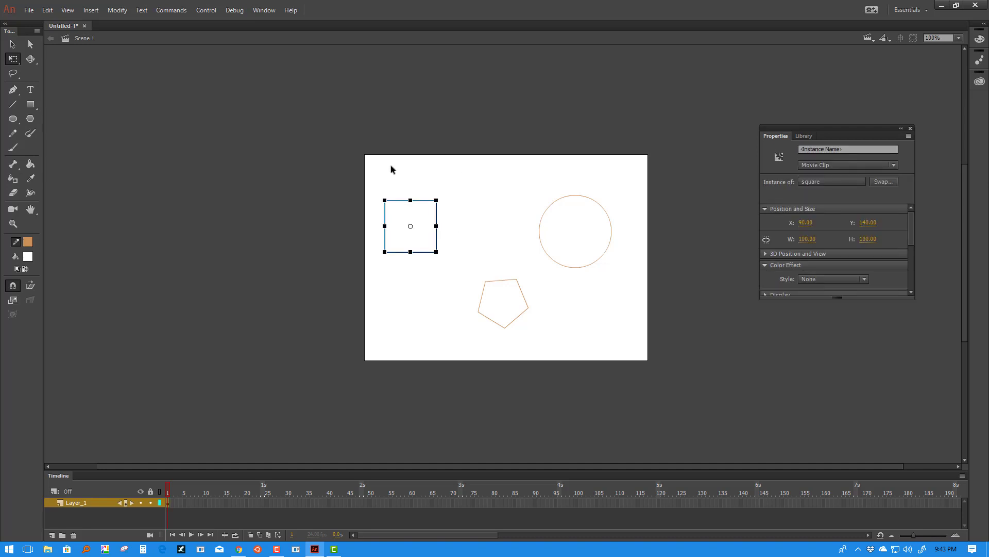
{"action": "double_click", "coordinate": [423, 213]}
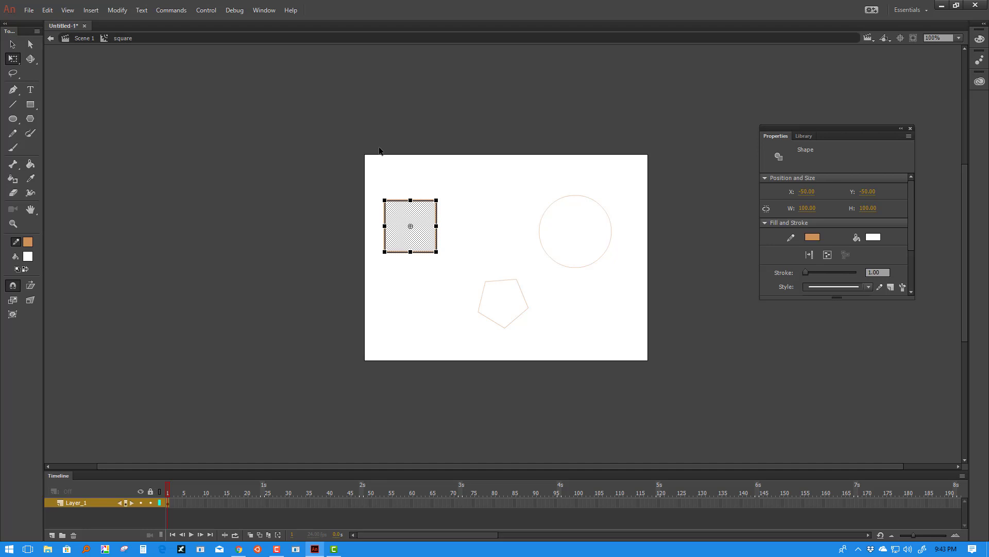
{"action": "left_click", "coordinate": [410, 173]}
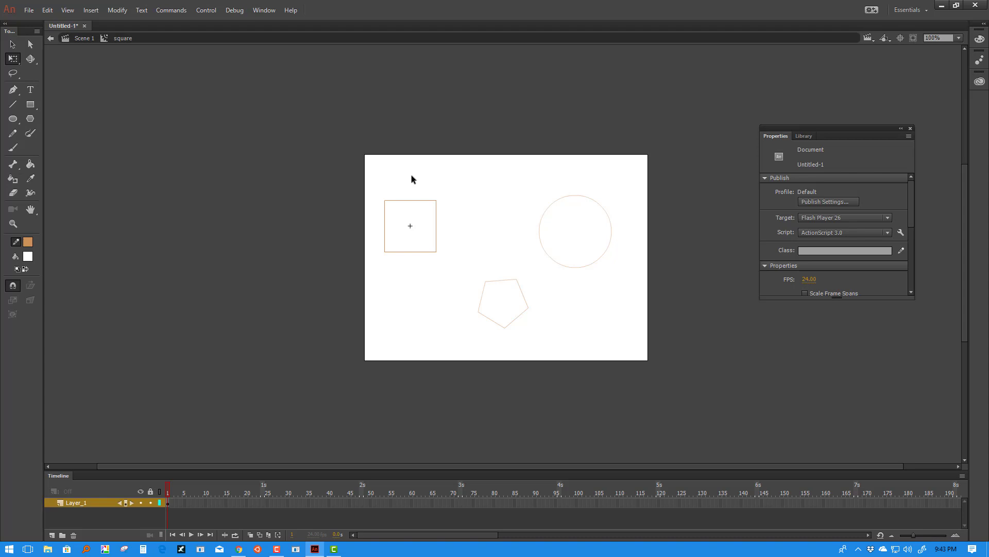
{"action": "double_click", "coordinate": [447, 186]}
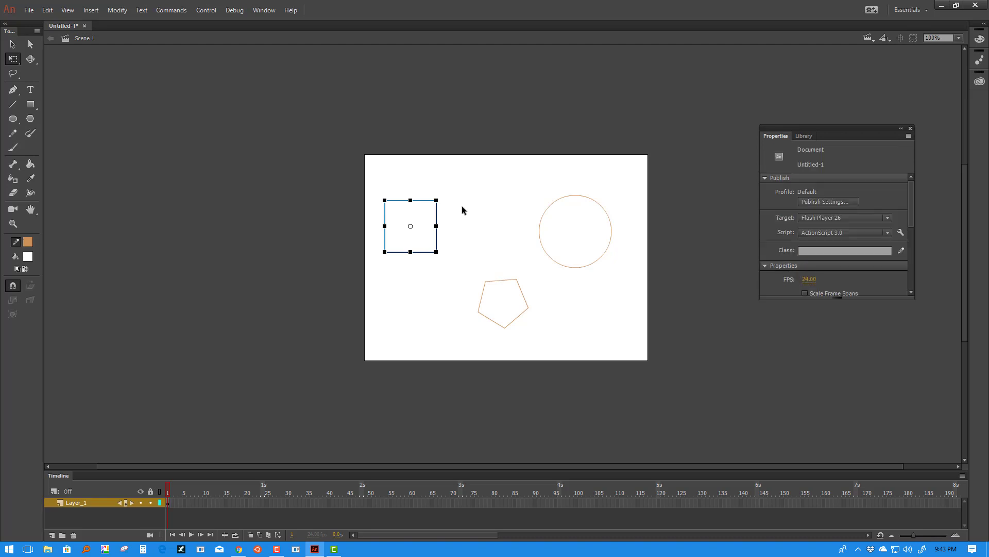
{"action": "left_click", "coordinate": [462, 206]}
Place the floating panel group beside the stage and show the selected square's symbol in the Library.
{"action": "left_click_drag", "start_coordinate": [843, 132], "coordinate": [735, 167]}
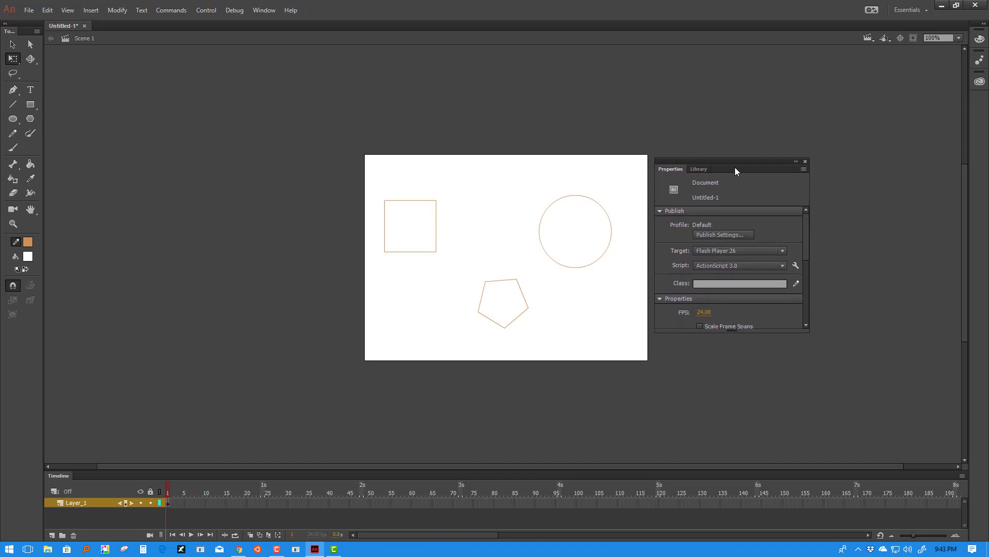
{"action": "left_click", "coordinate": [430, 216]}
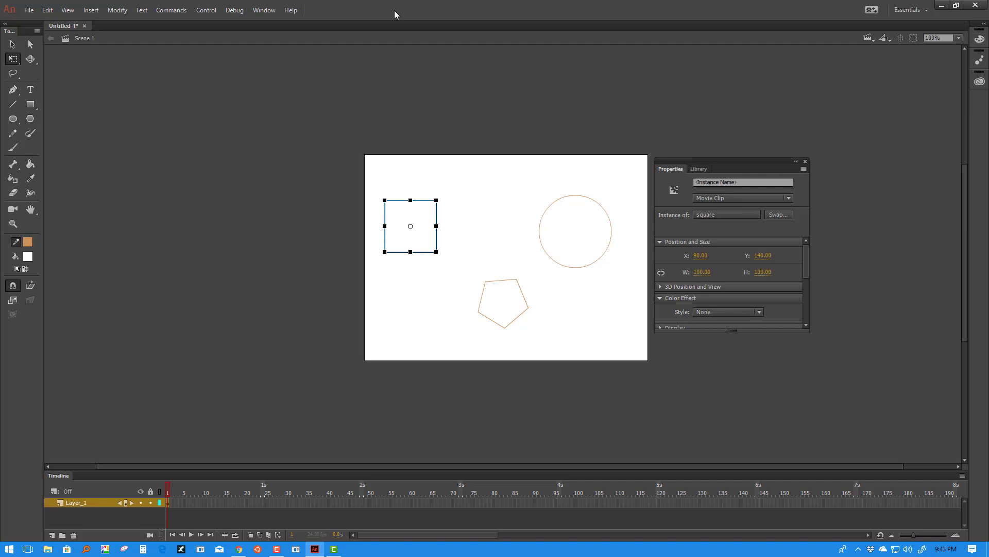
{"action": "left_click", "coordinate": [264, 11]}
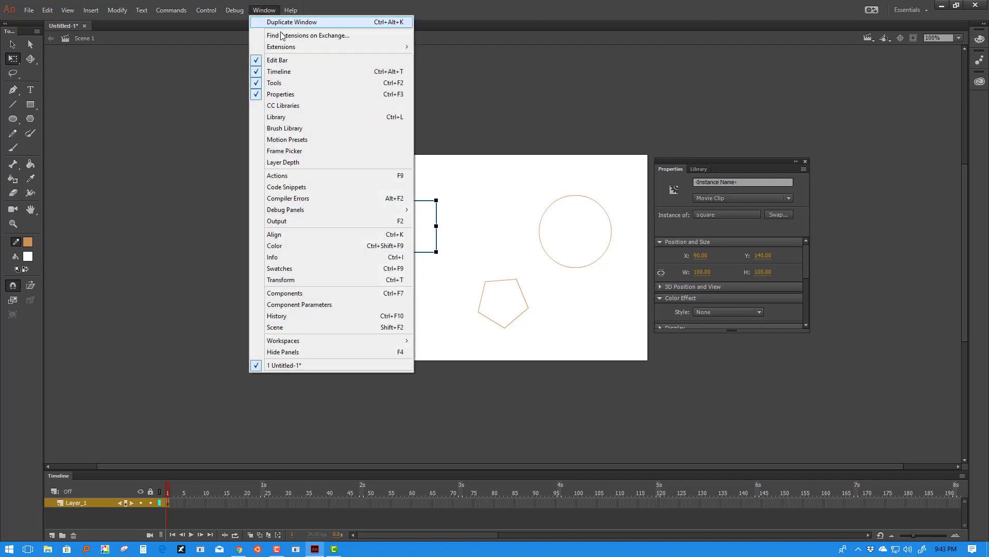
{"action": "left_click", "coordinate": [287, 117]}
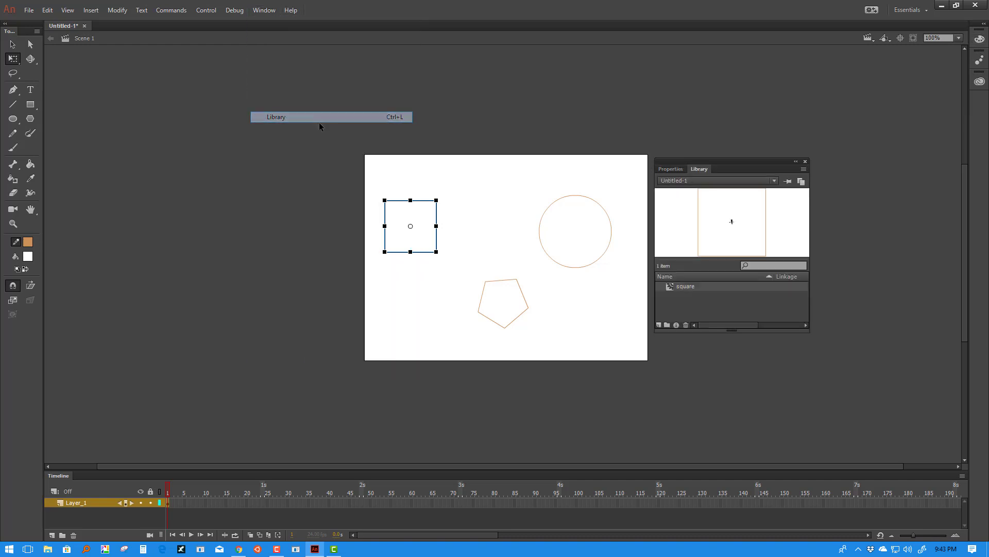
{"action": "left_click", "coordinate": [681, 293]}
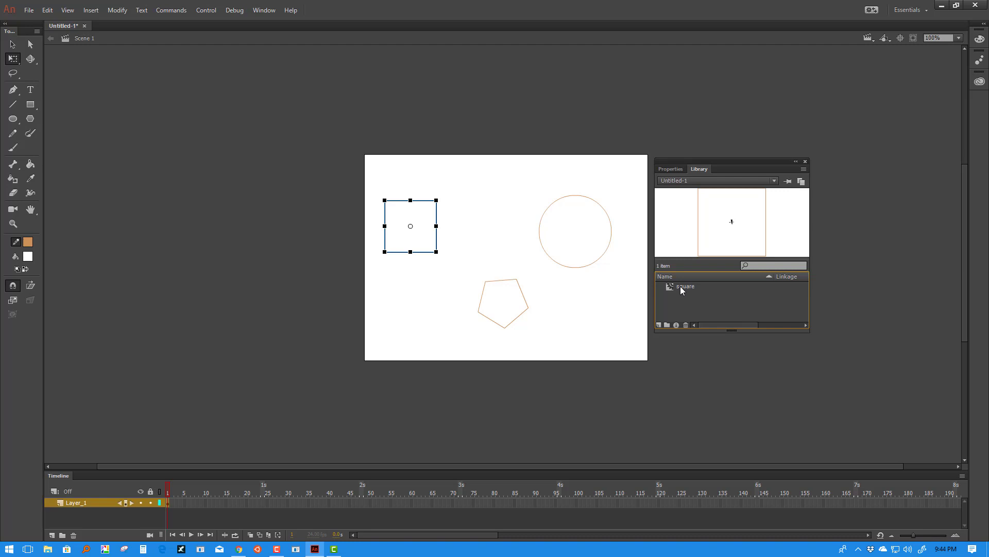
{"action": "left_click", "coordinate": [684, 288]}
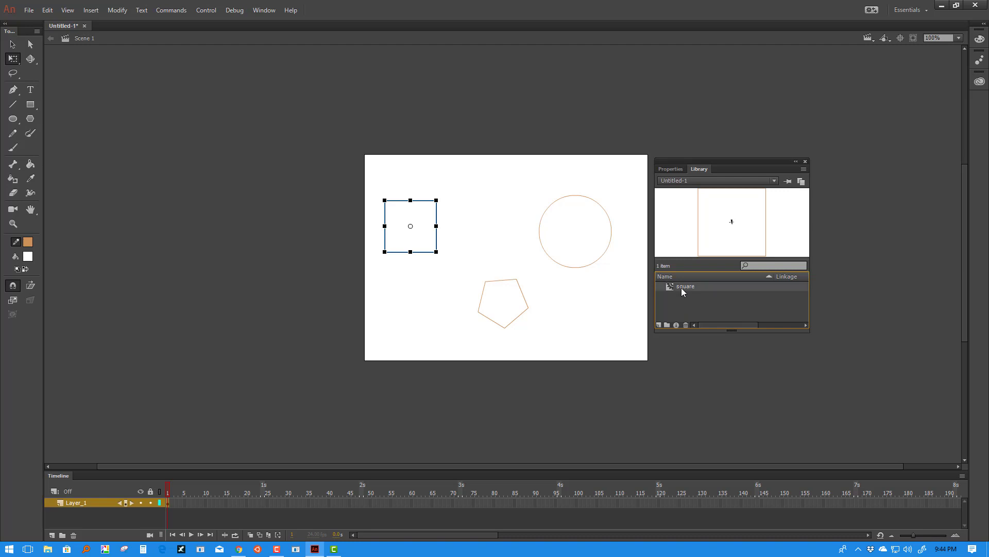
Convert the whole circle, outline and fill, into a Movie Clip symbol named circle.
{"action": "left_click_drag", "start_coordinate": [630, 177], "coordinate": [529, 271]}
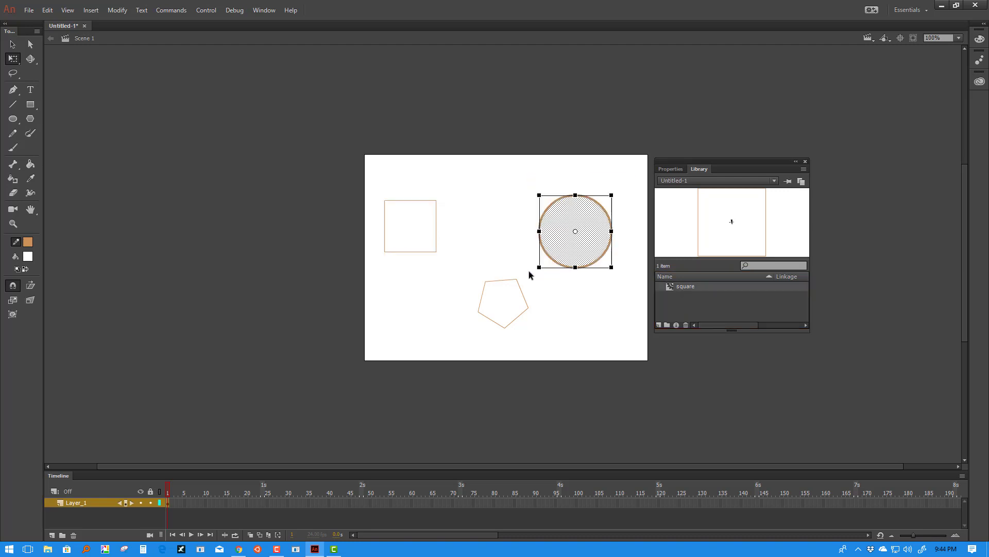
{"action": "left_click", "coordinate": [118, 10]}
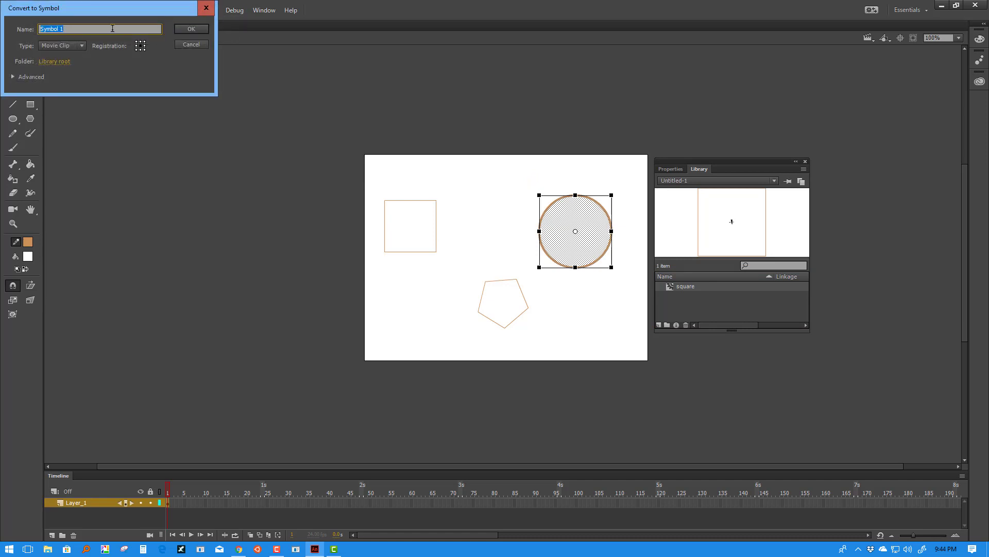
{"action": "type", "text": "circle"}
{"action": "left_click", "coordinate": [179, 29]}
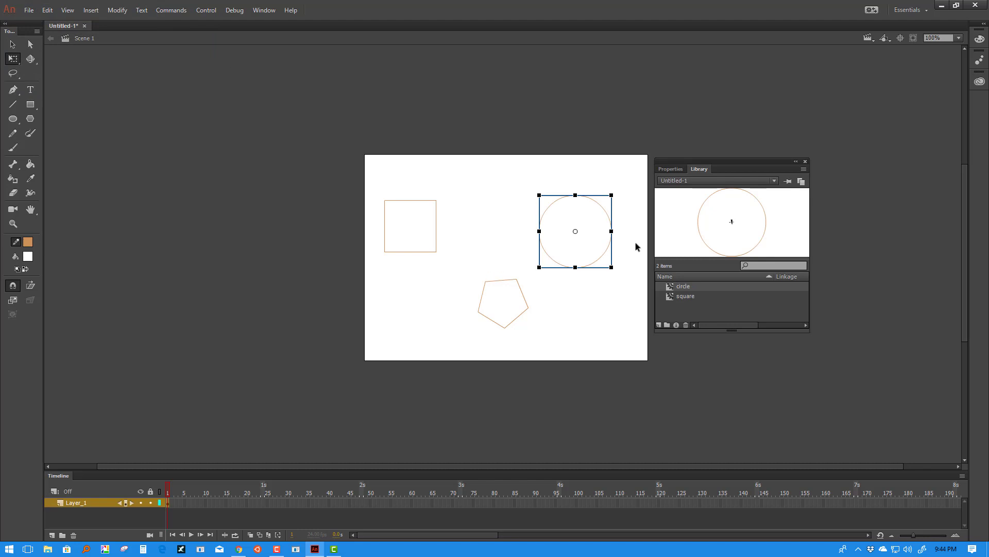
Enlarge the Library panel and add two more circle instances to the stage, one on each side of the pentagon.
{"action": "left_click", "coordinate": [692, 298]}
{"action": "left_click", "coordinate": [690, 287]}
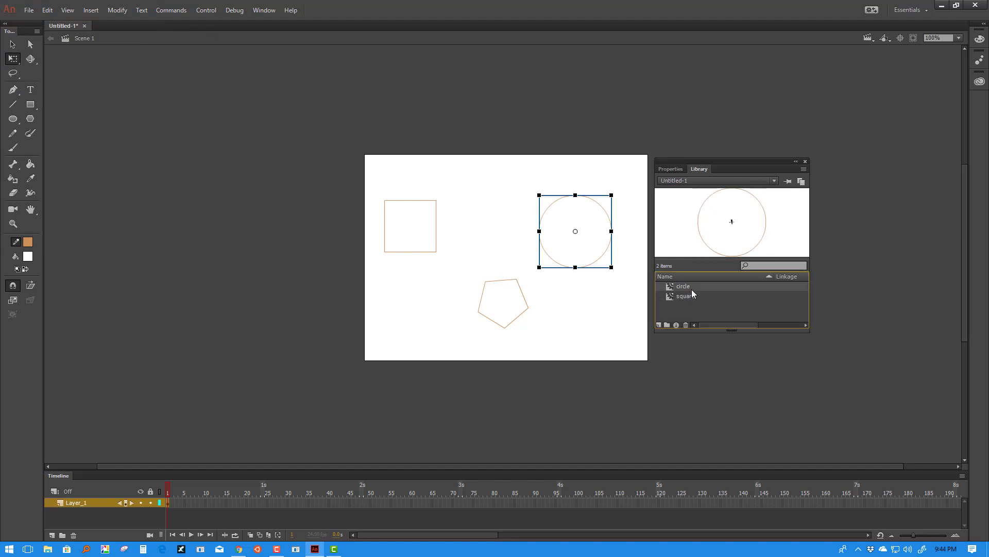
{"action": "left_click_drag", "start_coordinate": [807, 333], "coordinate": [832, 407]}
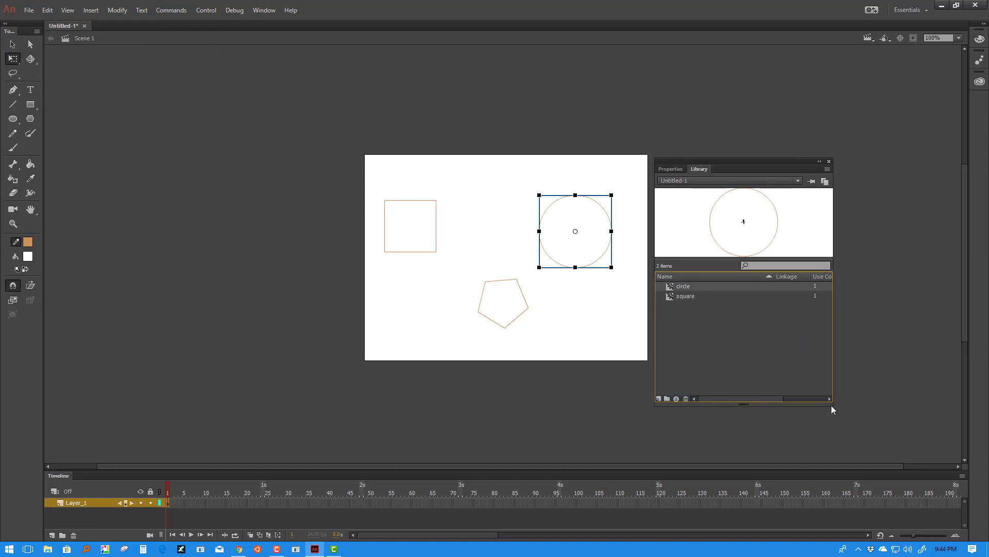
{"action": "left_click_drag", "start_coordinate": [755, 220], "coordinate": [420, 304]}
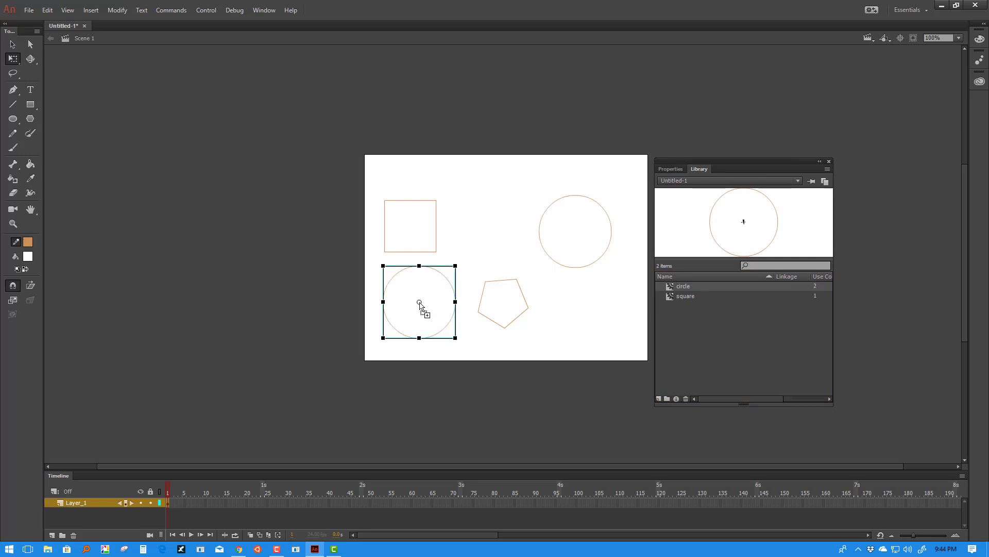
{"action": "left_click_drag", "start_coordinate": [737, 233], "coordinate": [587, 315]}
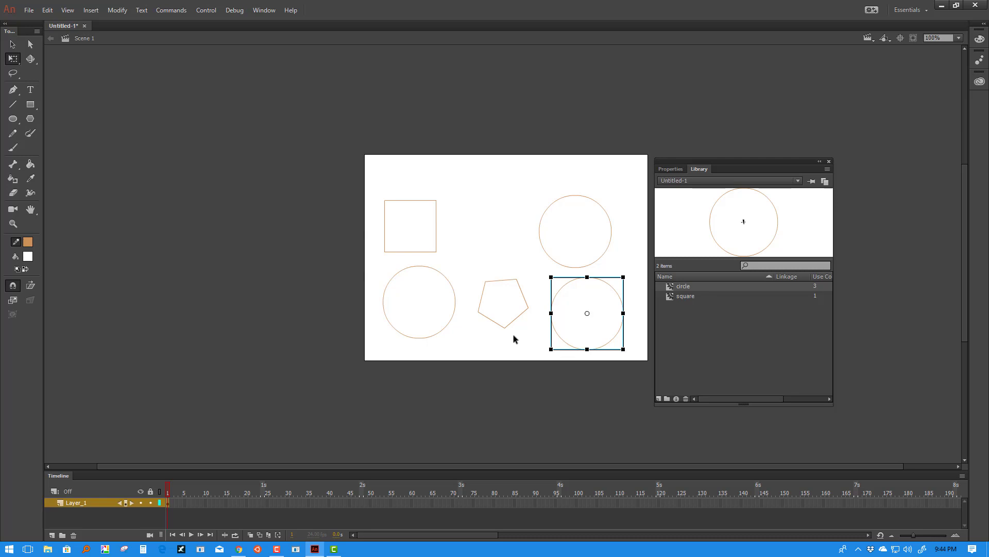
Move the original circle instance to the upper middle of the stage, above the pentagon, and select its symbol in the Library.
{"action": "left_click", "coordinate": [572, 230]}
{"action": "left_click_drag", "start_coordinate": [589, 221], "coordinate": [522, 205]}
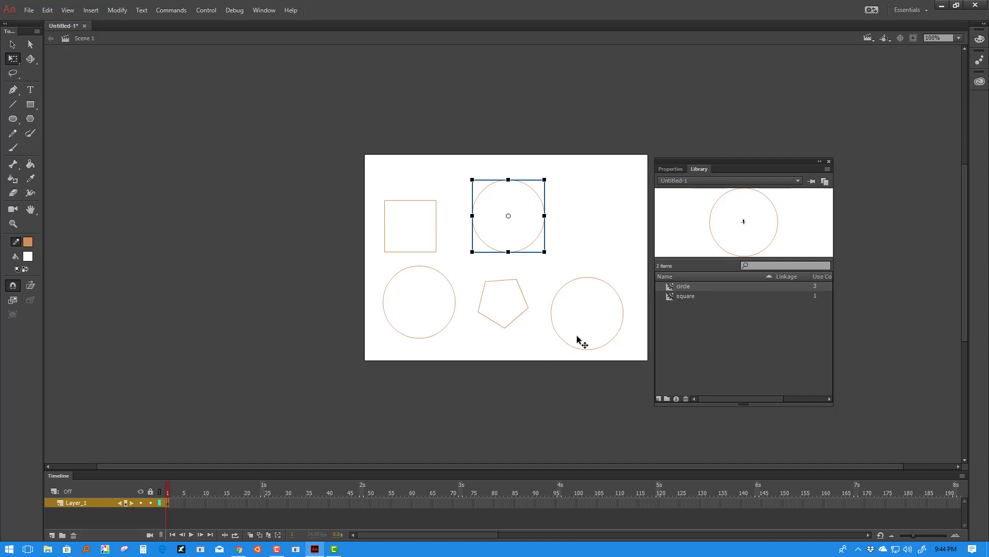
{"action": "left_click", "coordinate": [671, 286]}
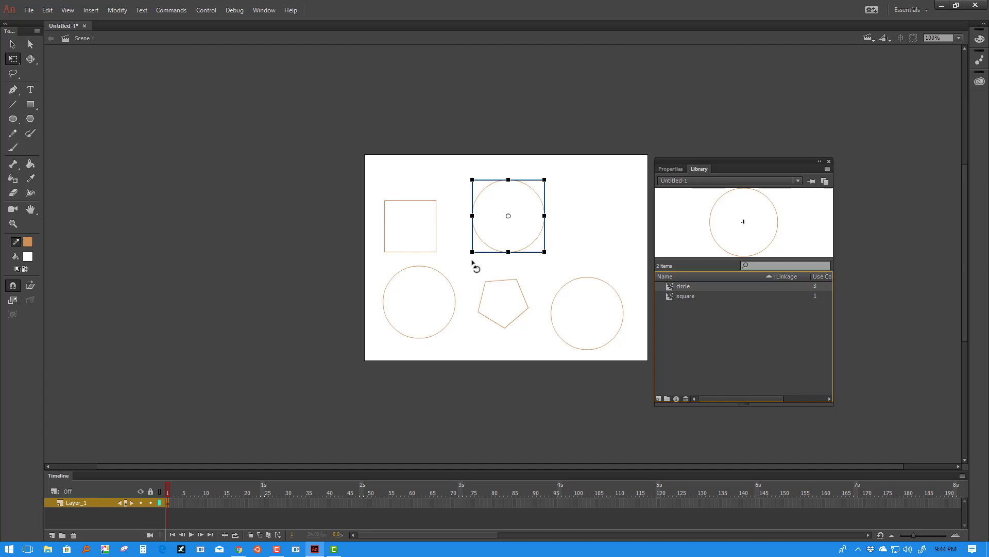
Edit the circle symbol through the upper instance, bending its upper-right edge inward, and return to the main scene.
{"action": "left_click", "coordinate": [516, 197]}
{"action": "left_click", "coordinate": [569, 205]}
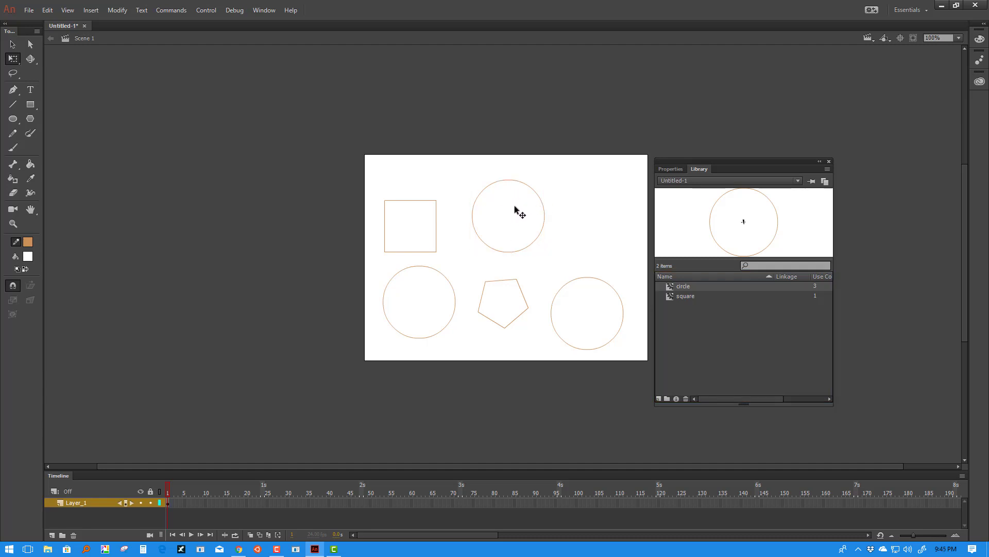
{"action": "double_click", "coordinate": [517, 209]}
{"action": "left_click", "coordinate": [572, 197]}
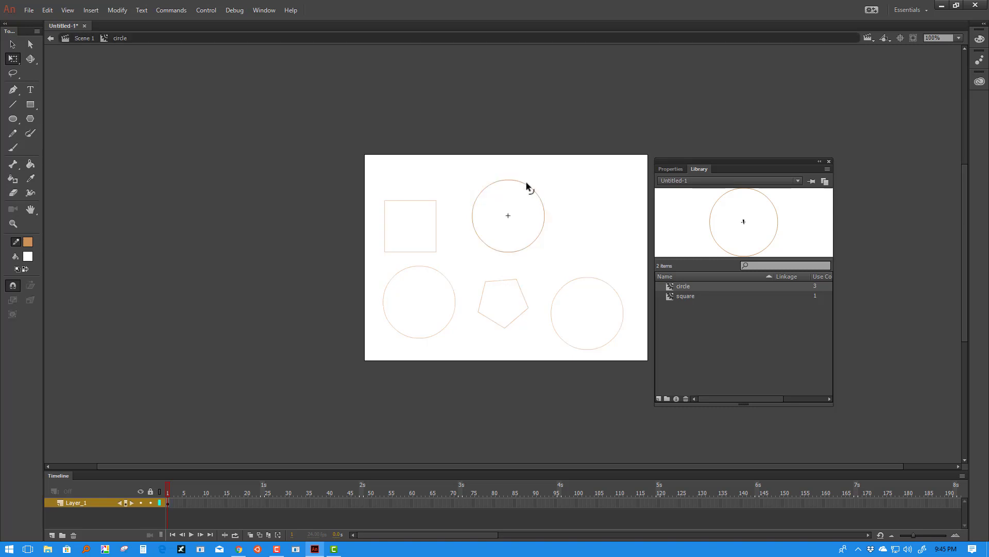
{"action": "left_click_drag", "start_coordinate": [527, 181], "coordinate": [517, 204]}
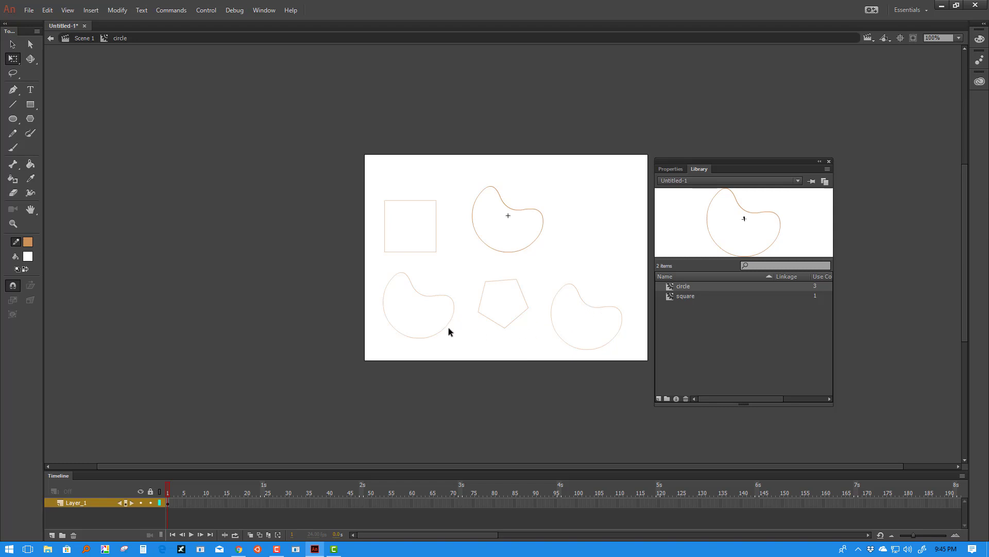
{"action": "double_click", "coordinate": [613, 249]}
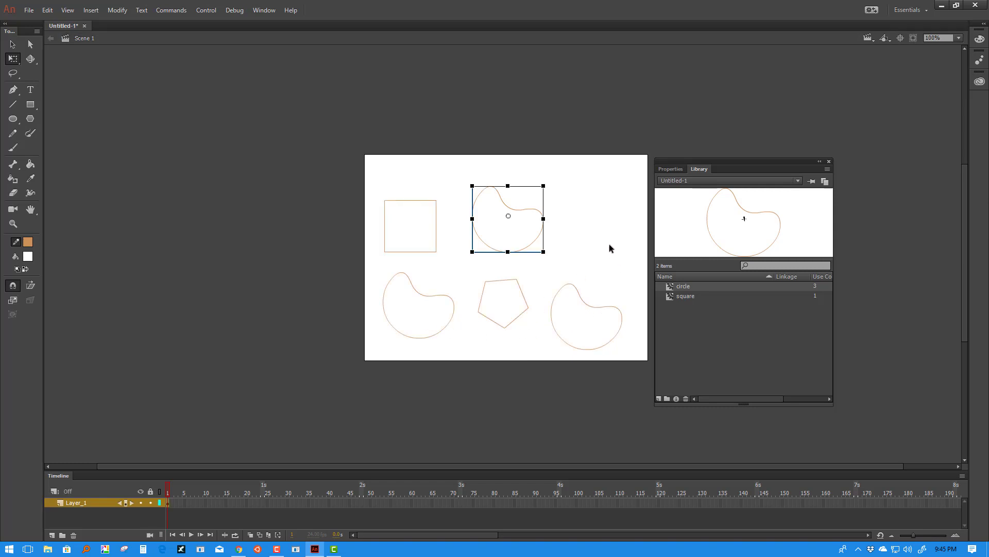
{"action": "left_click", "coordinate": [609, 248]}
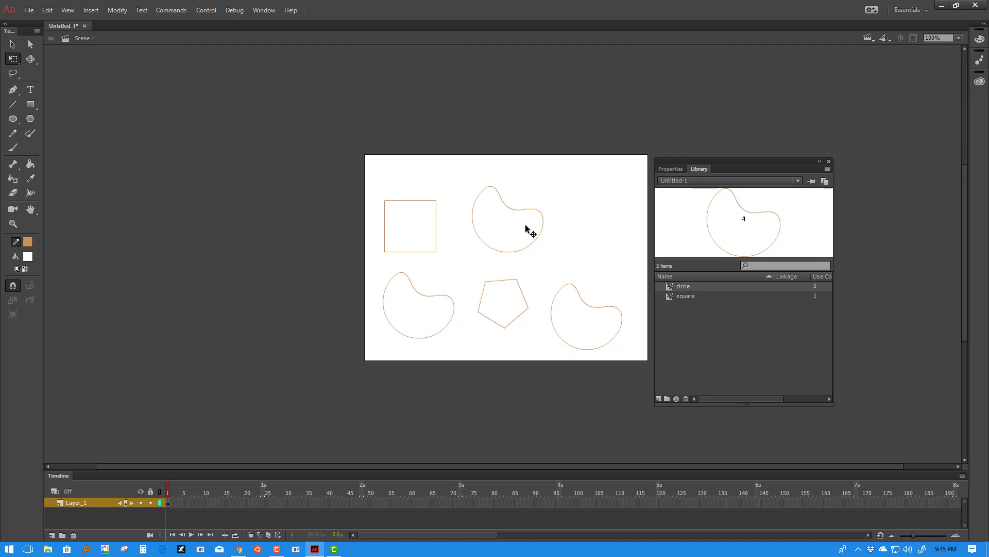
Edit the circle symbol through the lower-left instance, bending its lower-left edge inward, and return to the main scene.
{"action": "double_click", "coordinate": [417, 325]}
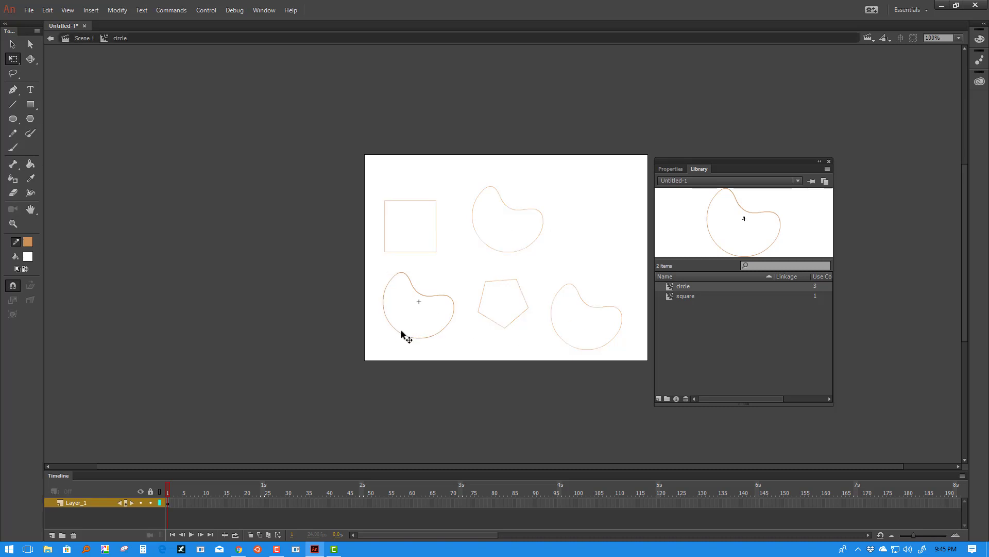
{"action": "left_click_drag", "start_coordinate": [401, 338], "coordinate": [409, 311]}
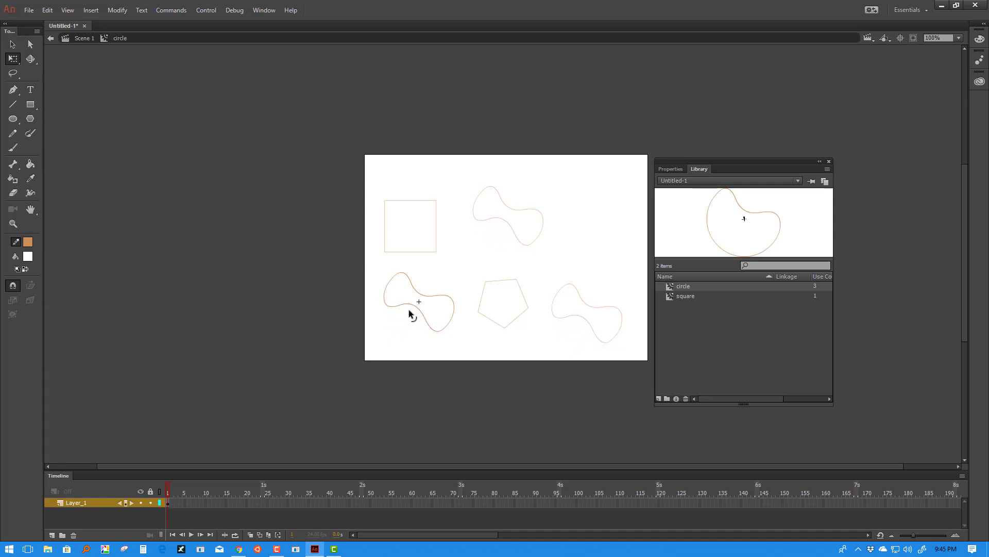
{"action": "double_click", "coordinate": [414, 338]}
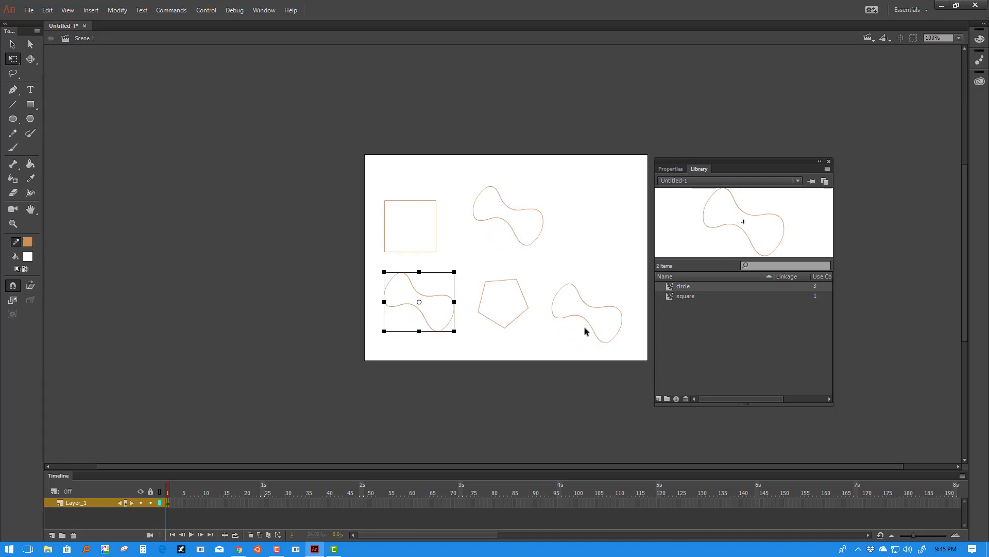
Move the upper circle instance toward the stage's upper-right corner and clear the selection.
{"action": "left_click", "coordinate": [542, 221]}
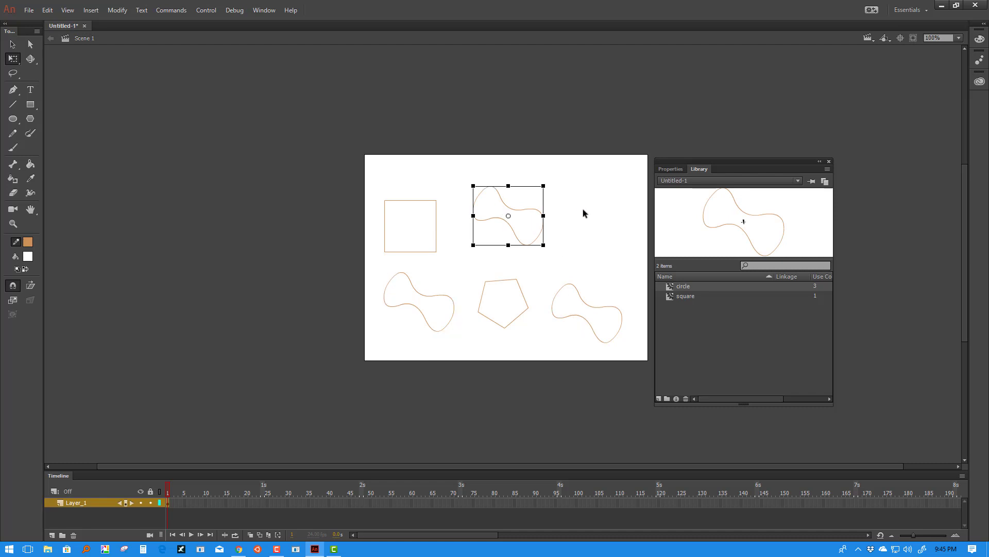
{"action": "left_click", "coordinate": [583, 212]}
{"action": "left_click_drag", "start_coordinate": [534, 221], "coordinate": [575, 204]}
{"action": "left_click", "coordinate": [601, 258]}
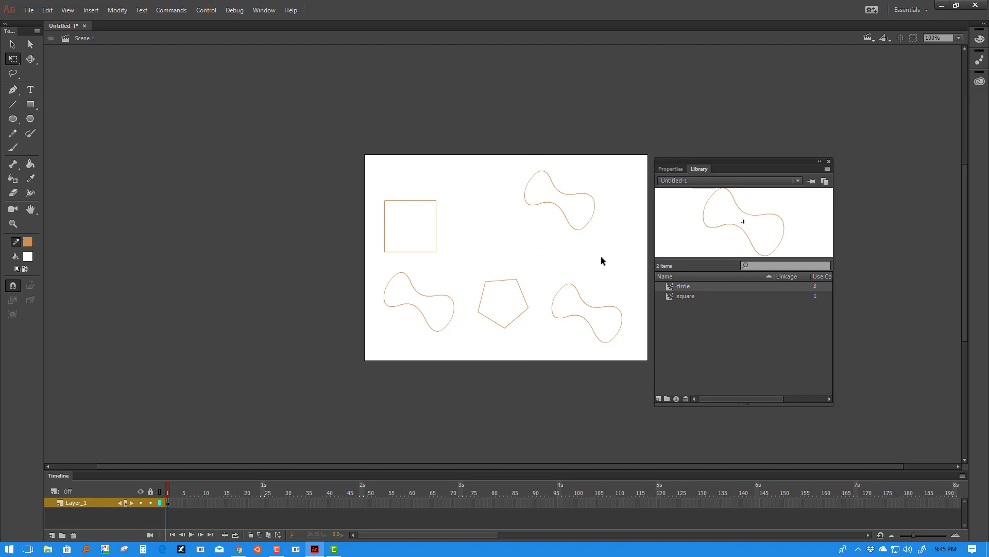
Enter the upper-right circle instance to examine its raw shape, return to the main scene and deselect it.
{"action": "left_click", "coordinate": [547, 197]}
{"action": "double_click", "coordinate": [547, 197]}
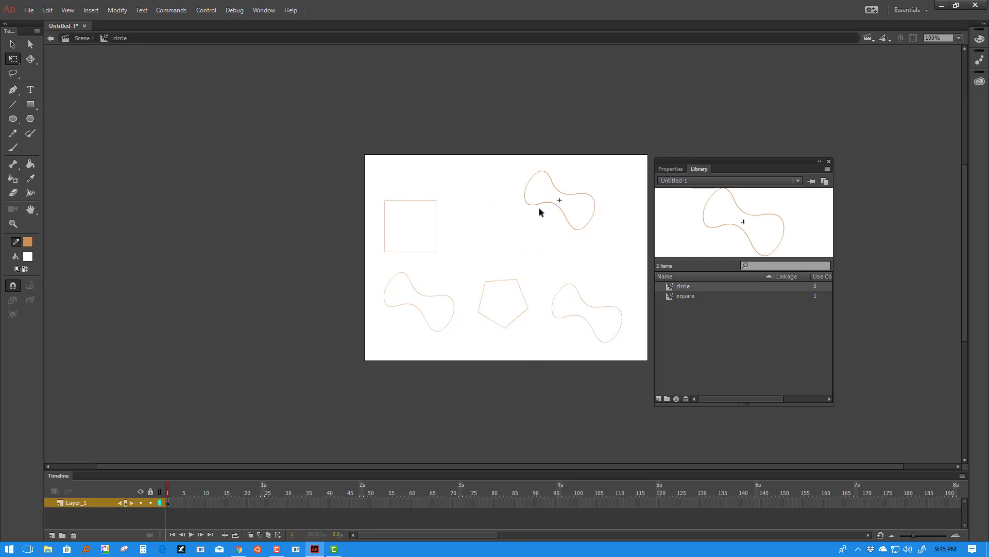
{"action": "double_click", "coordinate": [537, 230]}
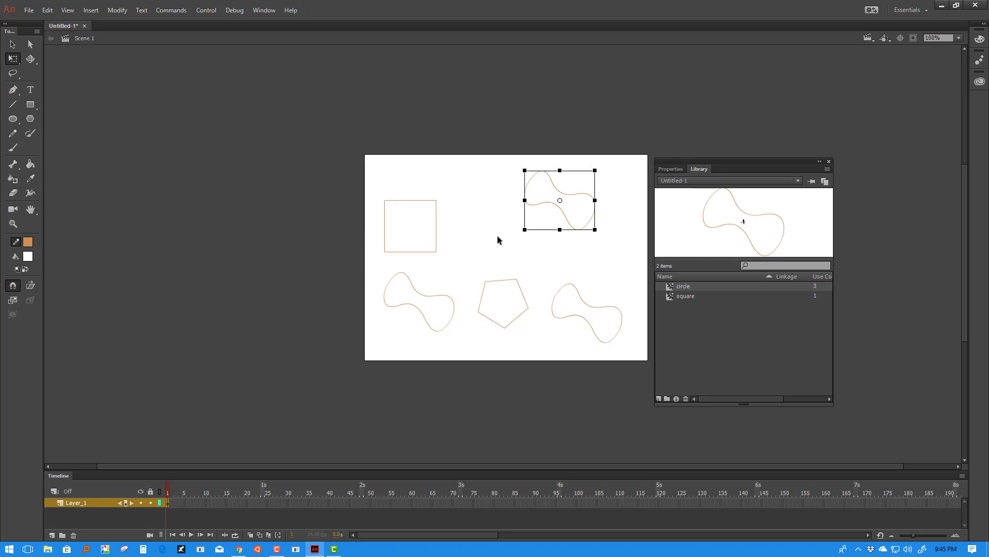
{"action": "left_click", "coordinate": [458, 216]}
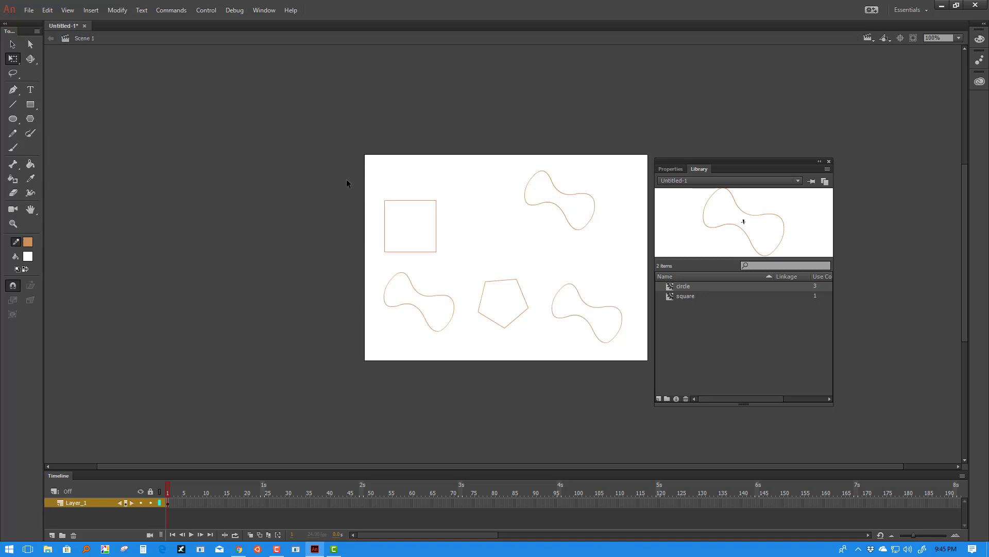
Move the square slightly up and right, bend its top edge inward by editing the symbol in a new window, and return to Scene 1.
{"action": "left_click_drag", "start_coordinate": [410, 227], "coordinate": [426, 208]}
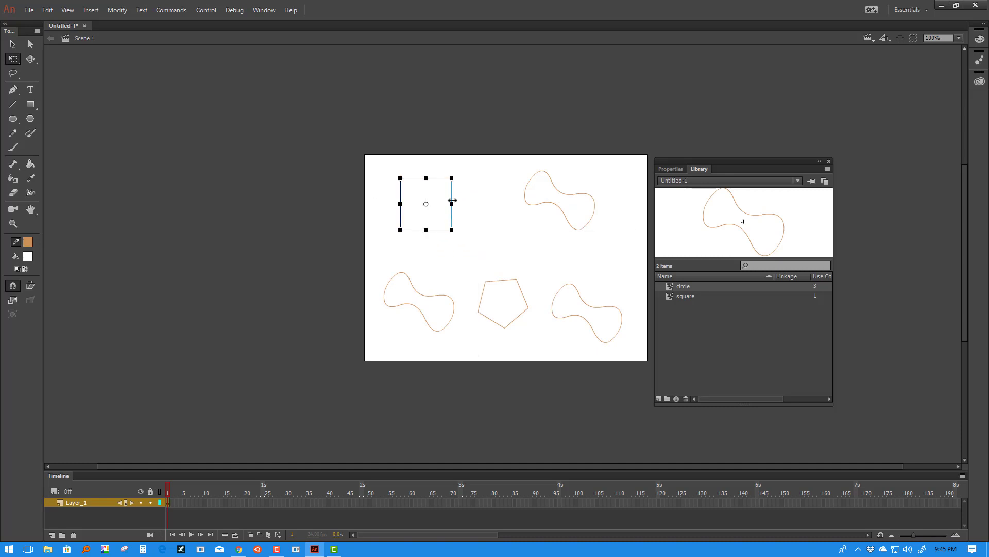
{"action": "right_click", "coordinate": [442, 198]}
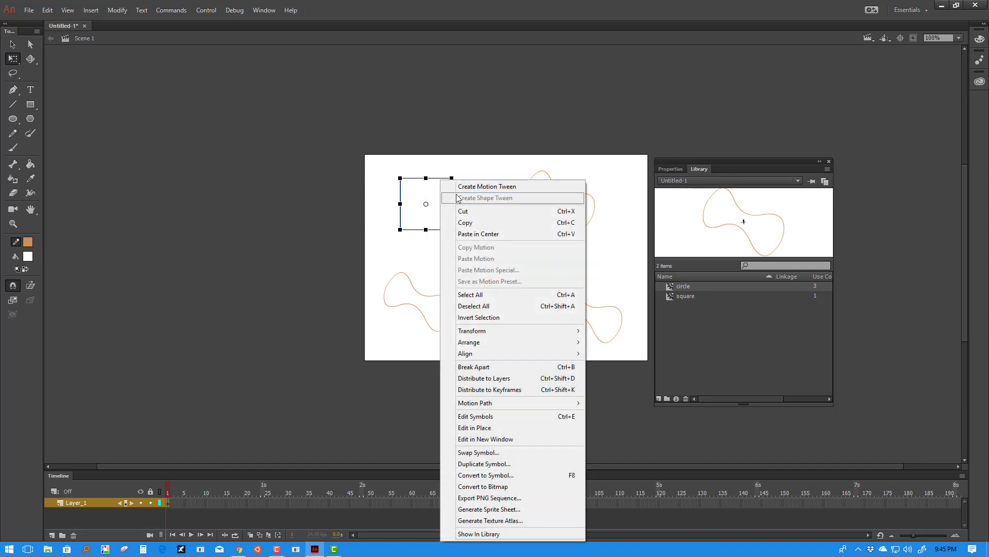
{"action": "left_click", "coordinate": [494, 440]}
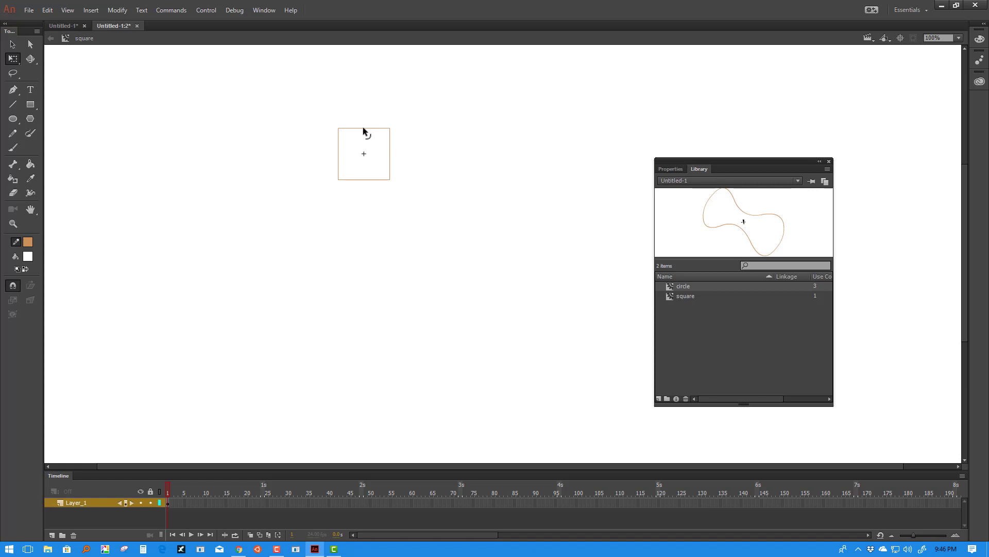
{"action": "left_click_drag", "start_coordinate": [364, 133], "coordinate": [365, 140]}
{"action": "left_click", "coordinate": [71, 26]}
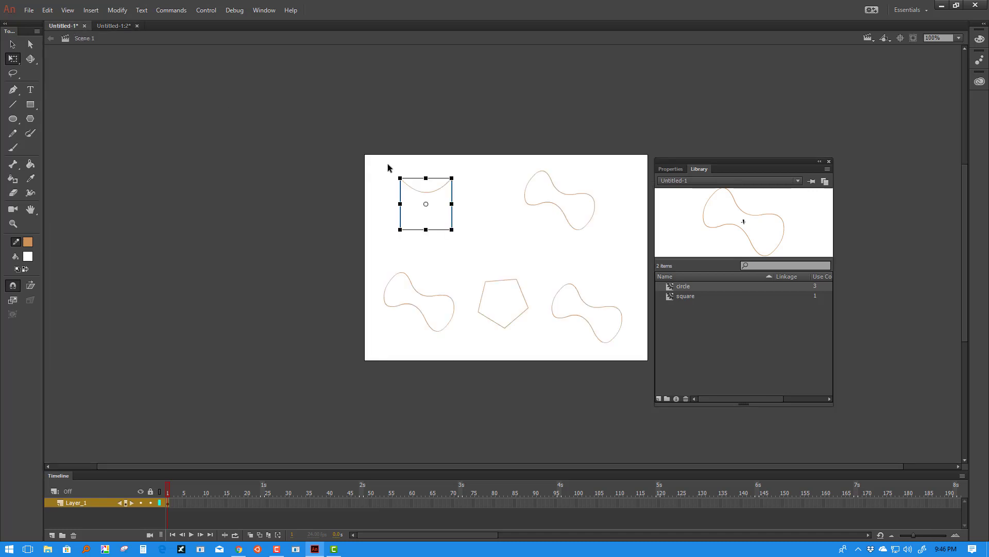
{"action": "left_click", "coordinate": [383, 177]}
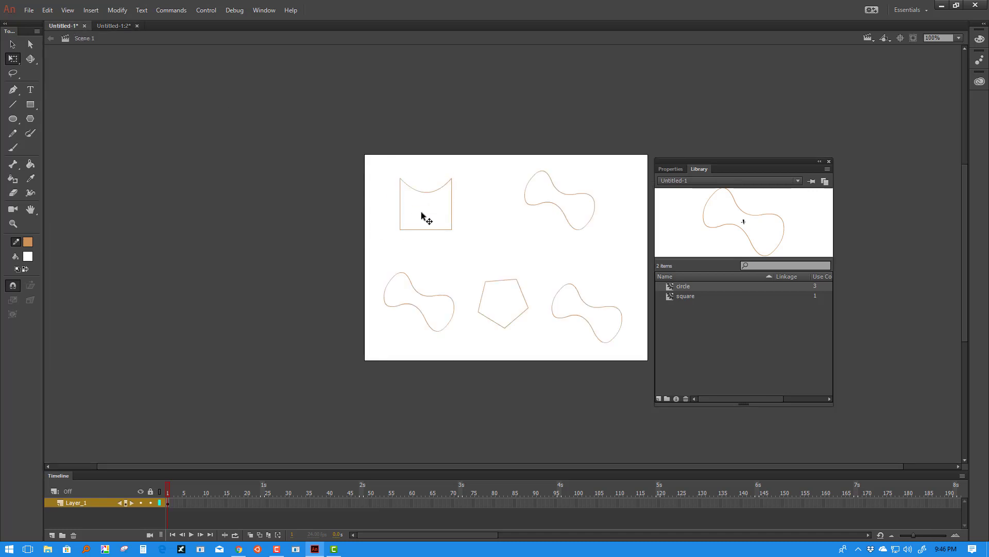
Add a second square instance from the Library just above the pentagon and clear the selection.
{"action": "left_click", "coordinate": [691, 295]}
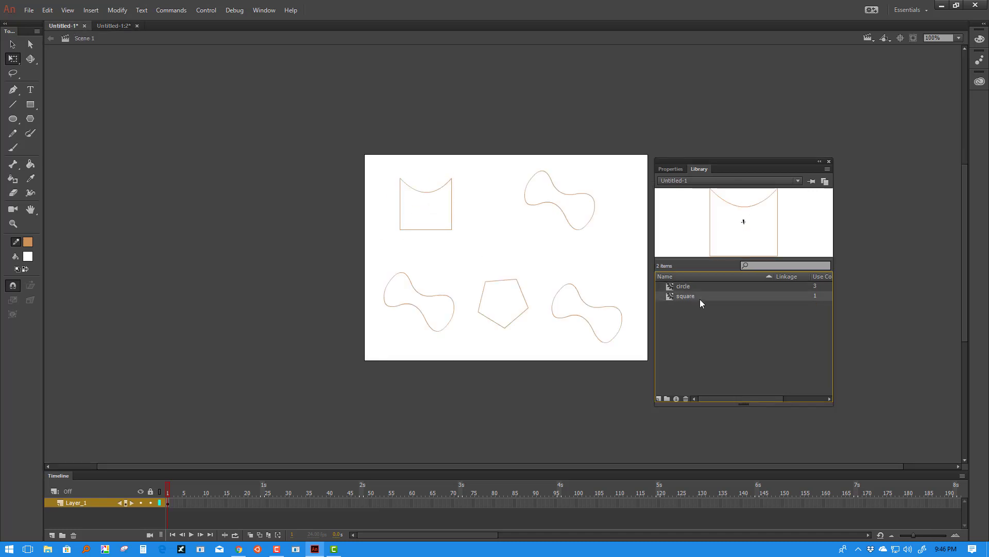
{"action": "left_click_drag", "start_coordinate": [687, 297], "coordinate": [500, 247]}
{"action": "left_click", "coordinate": [586, 247]}
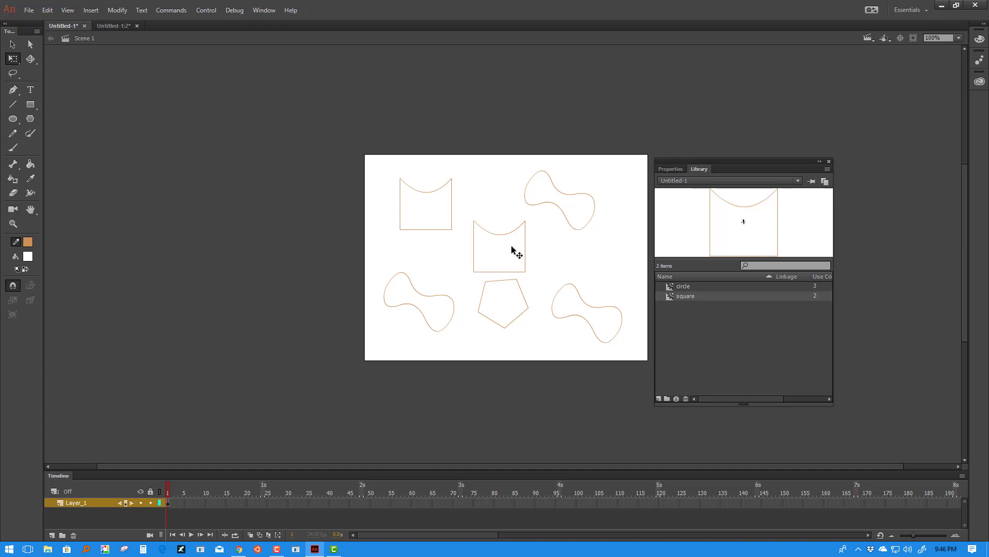
Duplicate the centre square instance three times, placing copies above the right circle, at the lower-left corner and at the stage's top edge.
{"action": "mouse_move", "coordinate": [512, 248]}
{"action": "left_mouse_down"}
{"action": "mouse_move", "coordinate": [592, 261]}
{"action": "mouse_move", "coordinate": [516, 245]}
{"action": "left_mouse_up"}
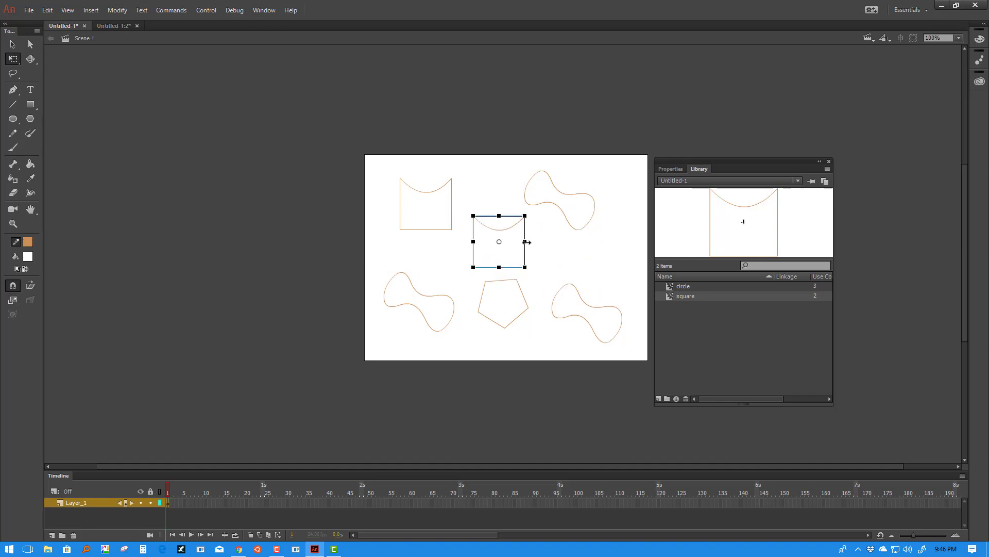
{"action": "left_click_drag", "start_coordinate": [515, 239], "coordinate": [405, 351], "text": "alt"}
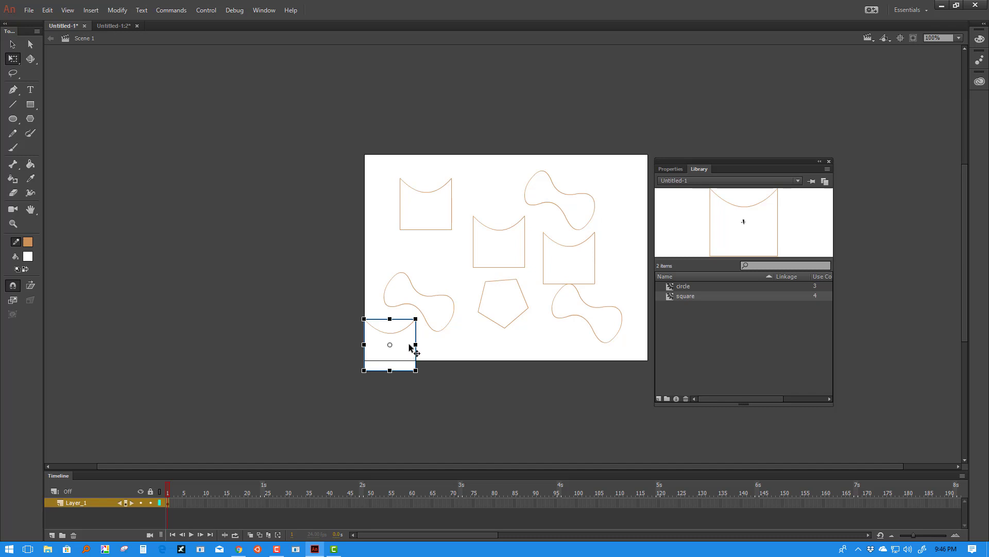
{"action": "key", "text": "ctrl+v"}
{"action": "left_click_drag", "start_coordinate": [491, 271], "coordinate": [499, 194]}
{"action": "left_click", "coordinate": [618, 227]}
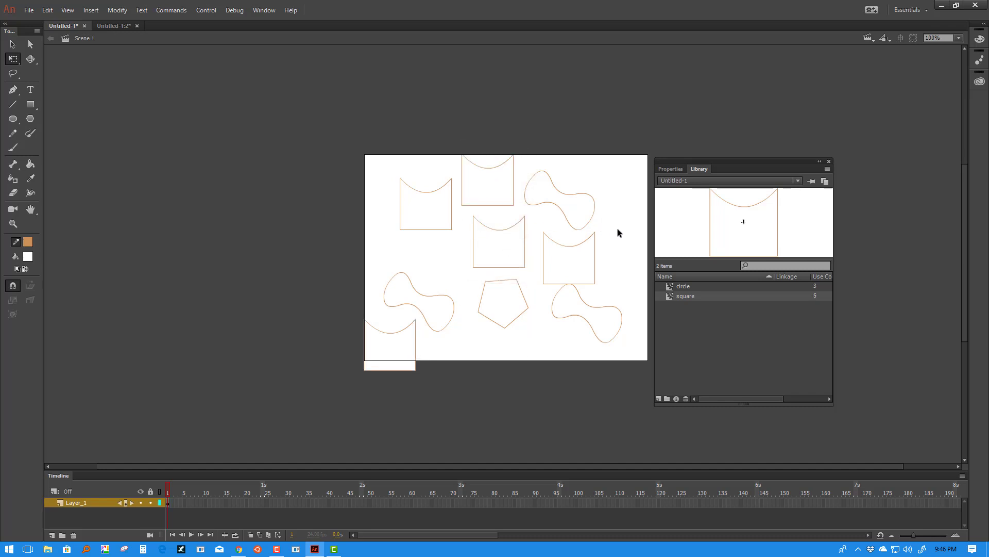
Move the left circle slightly up and bring the lower-left square fully onto the stage, clearing the selection.
{"action": "left_click", "coordinate": [392, 343]}
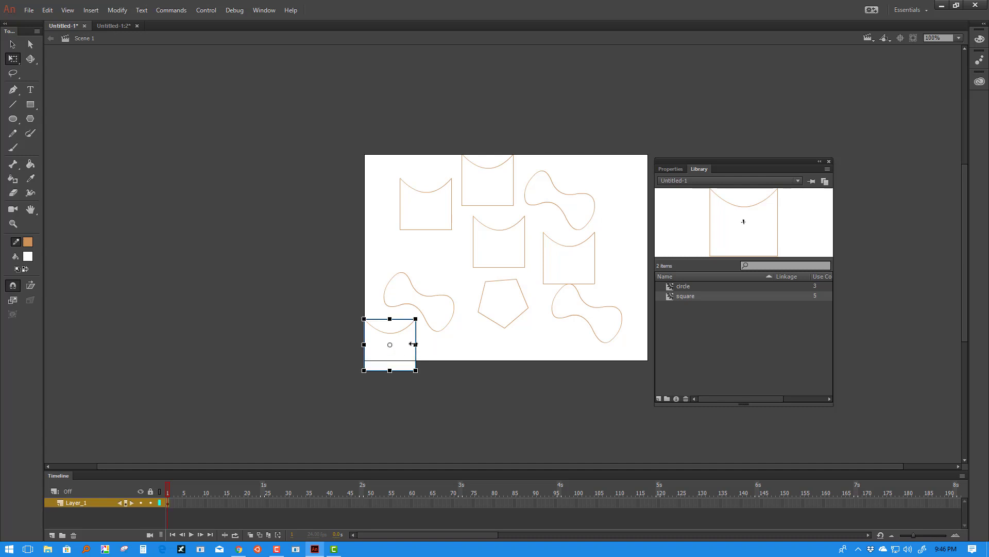
{"action": "left_click_drag", "start_coordinate": [422, 307], "coordinate": [431, 276]}
{"action": "left_click_drag", "start_coordinate": [399, 341], "coordinate": [407, 323]}
{"action": "left_click", "coordinate": [458, 305]}
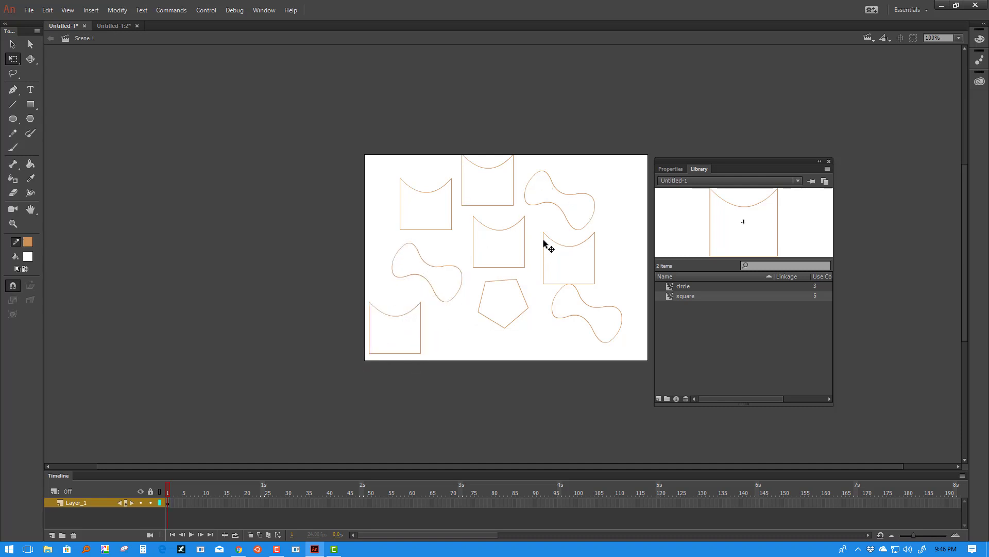
Float the scene and square symbol windows side by side with the whole stage in view, and move the Library off the square.
{"action": "left_click", "coordinate": [121, 26]}
{"action": "left_click_drag", "start_coordinate": [122, 26], "coordinate": [520, 65]}
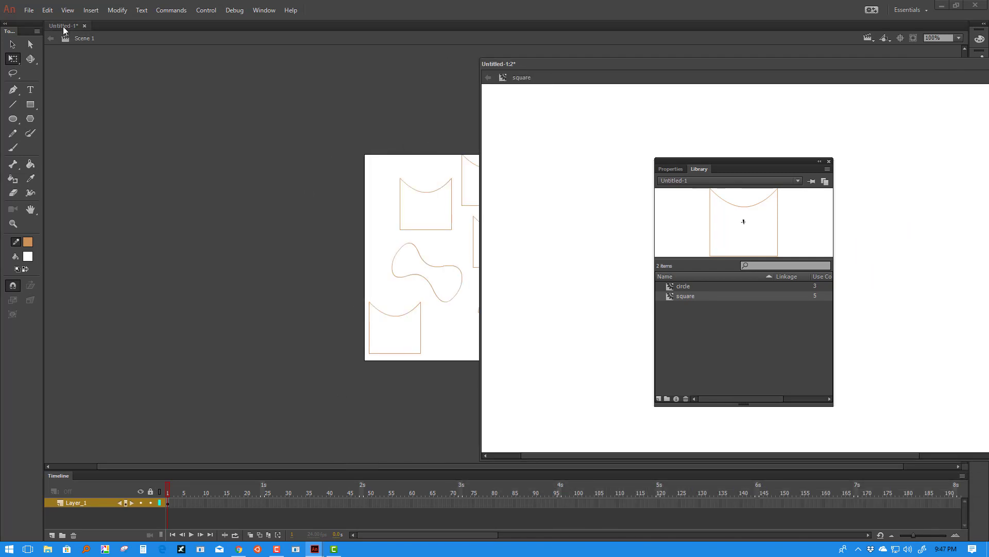
{"action": "left_click_drag", "start_coordinate": [62, 26], "coordinate": [103, 39]}
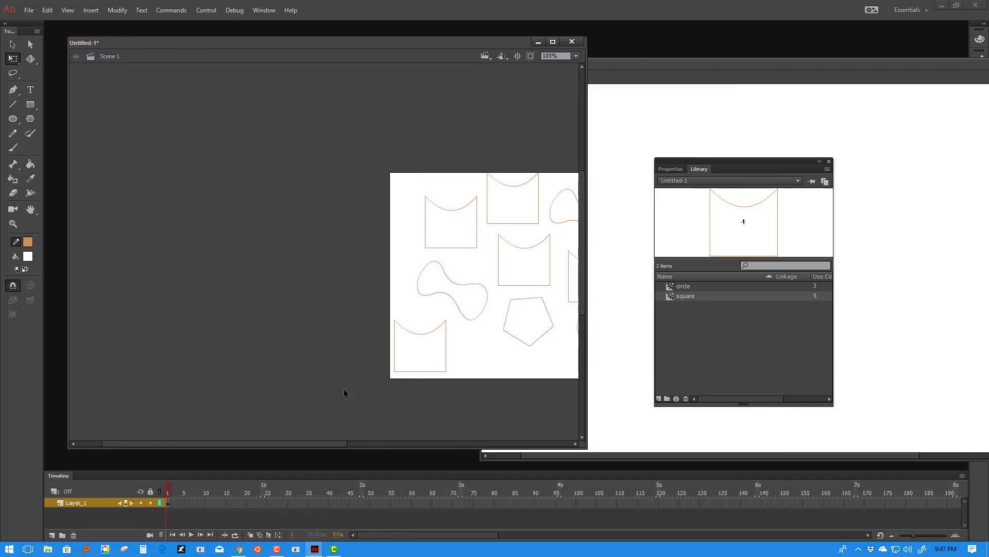
{"action": "left_click_drag", "start_coordinate": [308, 443], "coordinate": [451, 444]}
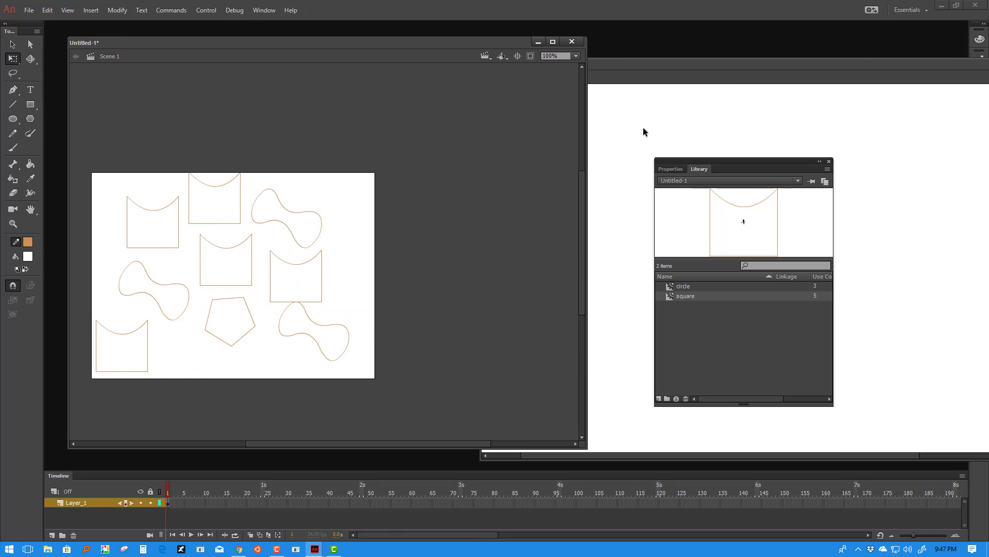
{"action": "left_click_drag", "start_coordinate": [605, 63], "coordinate": [566, 44]}
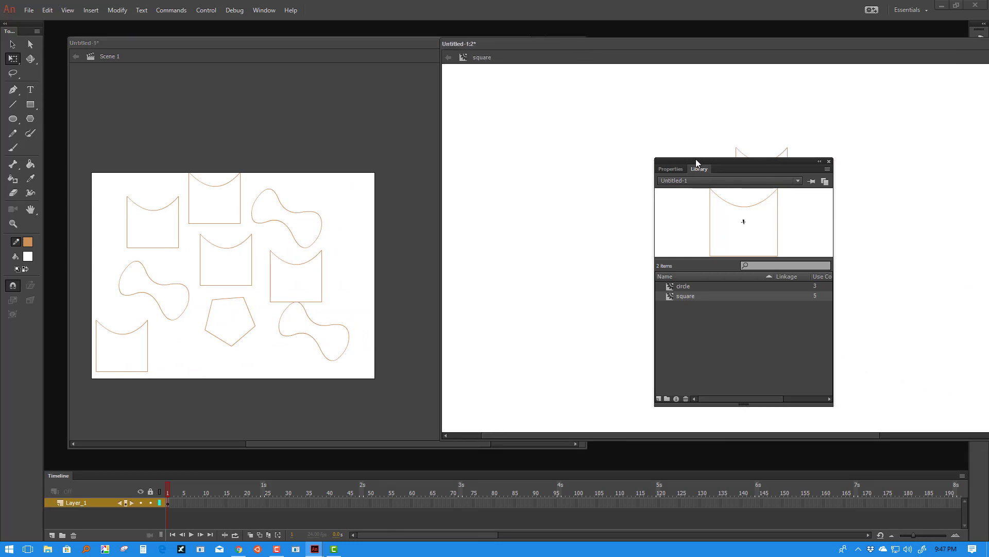
{"action": "left_click_drag", "start_coordinate": [697, 163], "coordinate": [876, 241]}
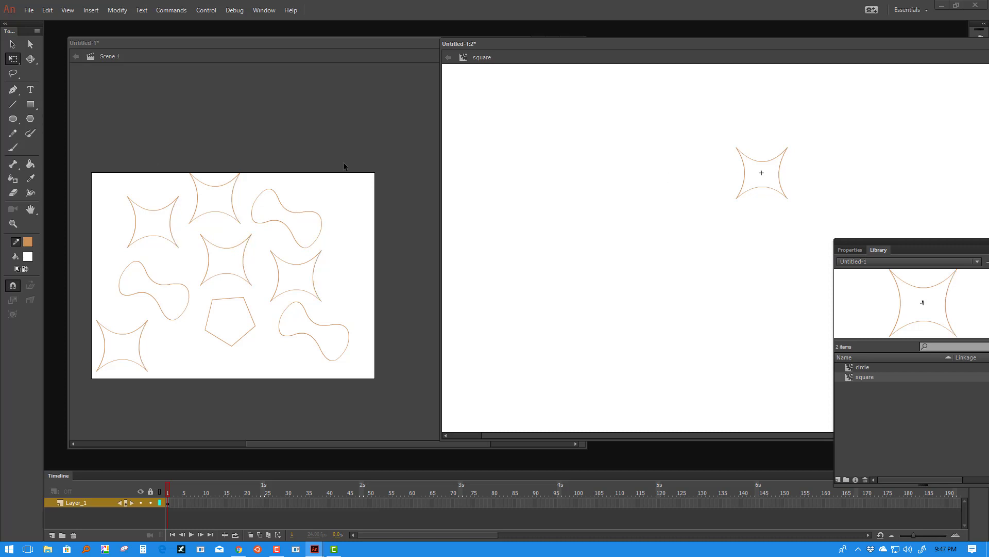
Fill the square symbol's shape with blue using the Paint Bucket tool.
{"action": "left_click", "coordinate": [28, 256]}
{"action": "left_click", "coordinate": [87, 324]}
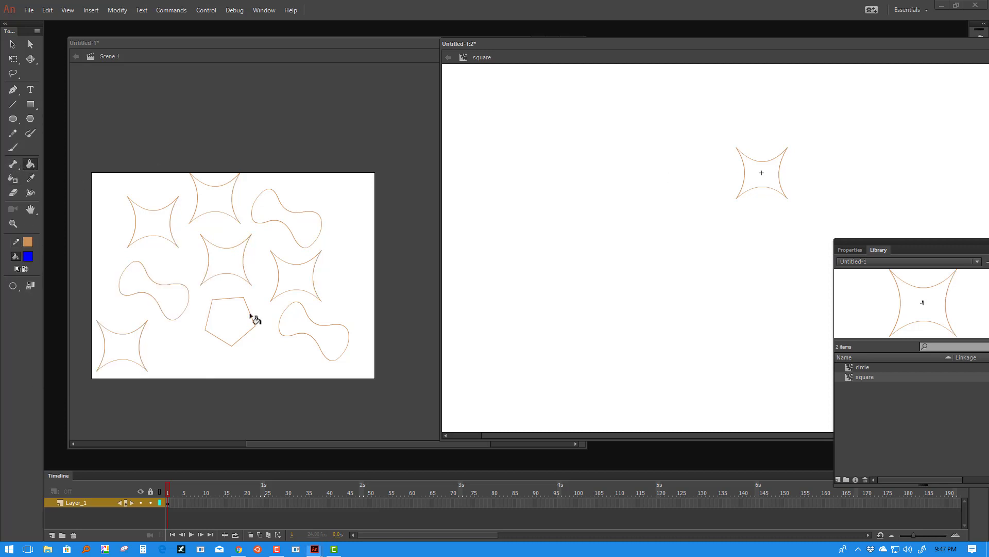
{"action": "left_click", "coordinate": [777, 180]}
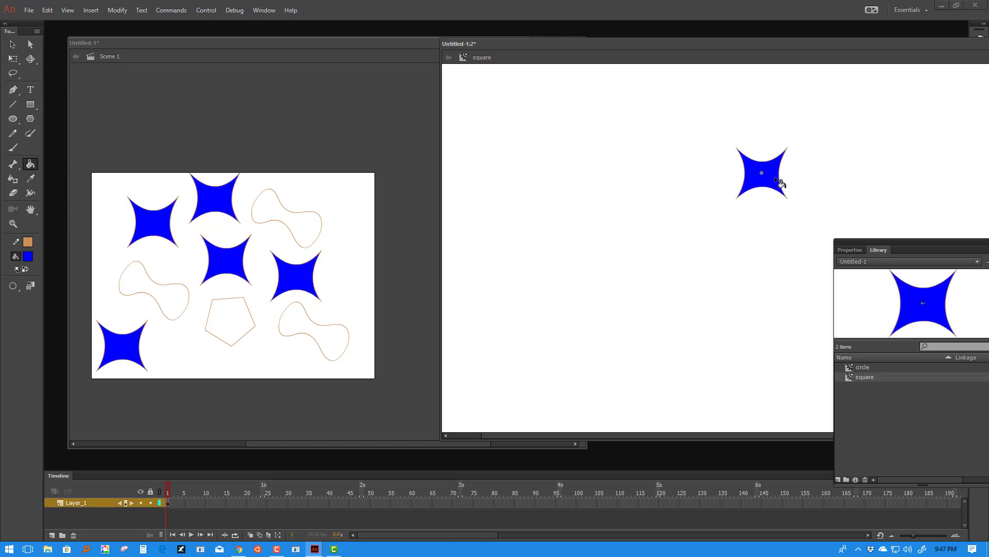
Give the square symbol's whole outline a black stroke of about 10.65, close the properties and deselect it.
{"action": "left_click", "coordinate": [12, 44]}
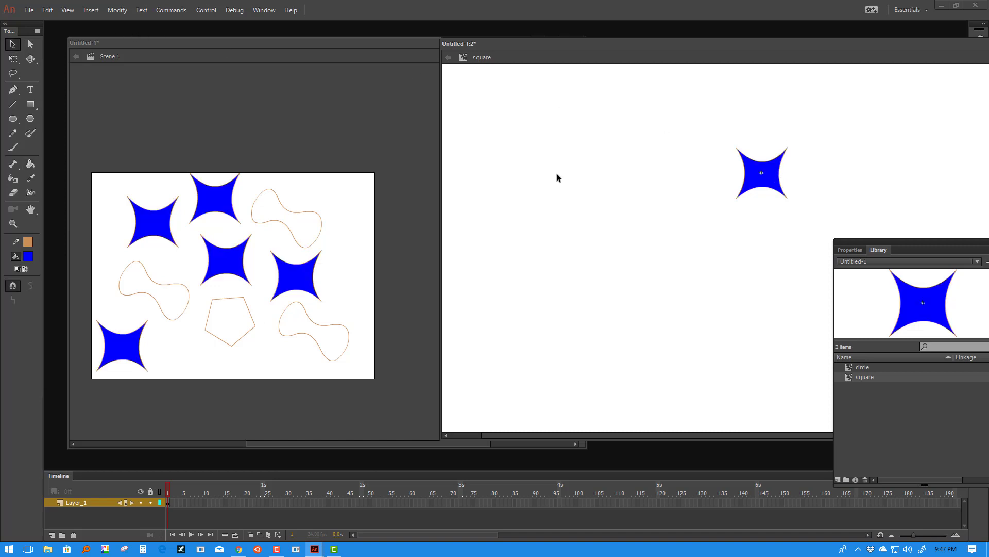
{"action": "double_click", "coordinate": [736, 150]}
{"action": "mouse_move", "coordinate": [890, 242]}
{"action": "left_mouse_down"}
{"action": "mouse_move", "coordinate": [546, 184]}
{"action": "mouse_move", "coordinate": [539, 138]}
{"action": "left_mouse_up"}
{"action": "left_click", "coordinate": [264, 9]}
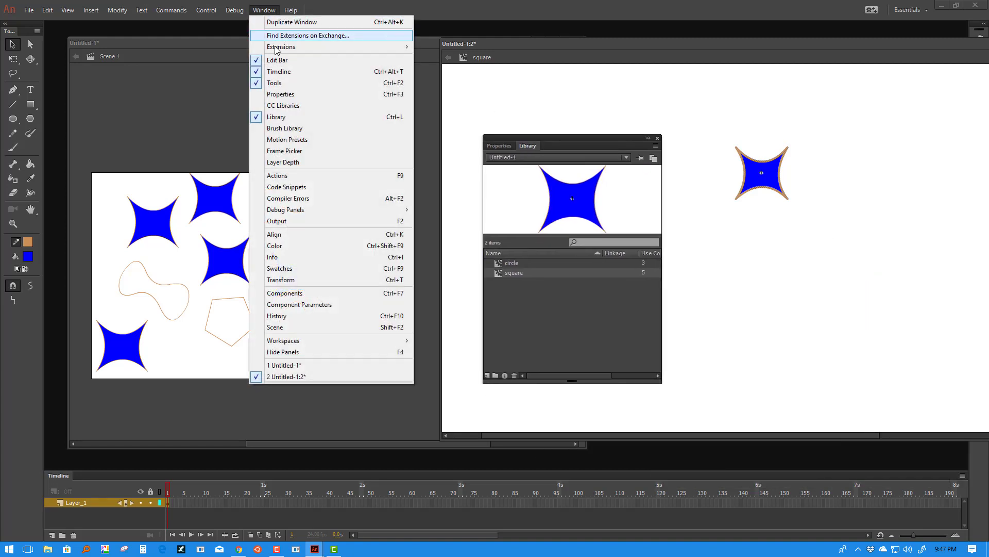
{"action": "left_click", "coordinate": [301, 94]}
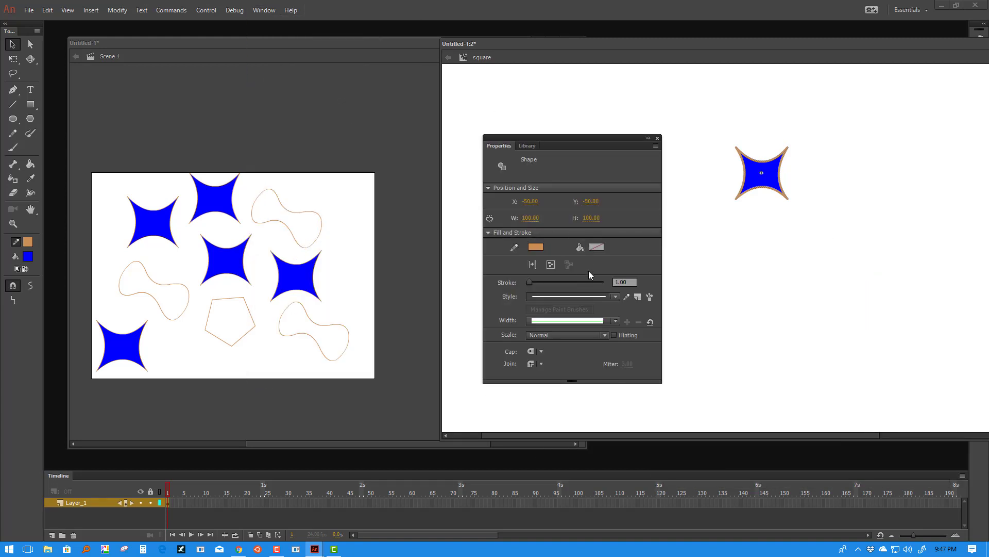
{"action": "left_click_drag", "start_coordinate": [529, 283], "coordinate": [533, 284]}
{"action": "left_click", "coordinate": [536, 247]}
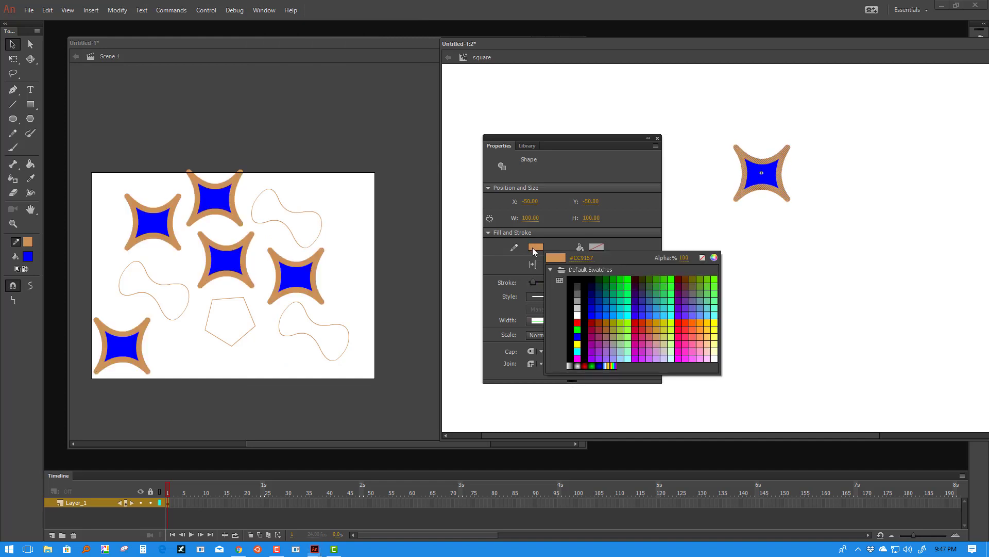
{"action": "left_click", "coordinate": [571, 279]}
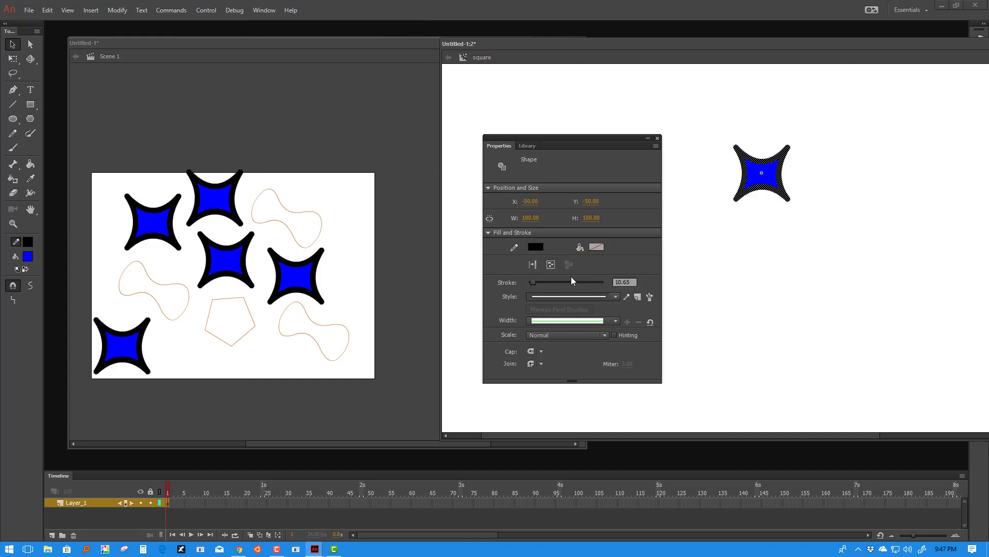
{"action": "left_click", "coordinate": [658, 139]}
{"action": "left_click", "coordinate": [677, 170]}
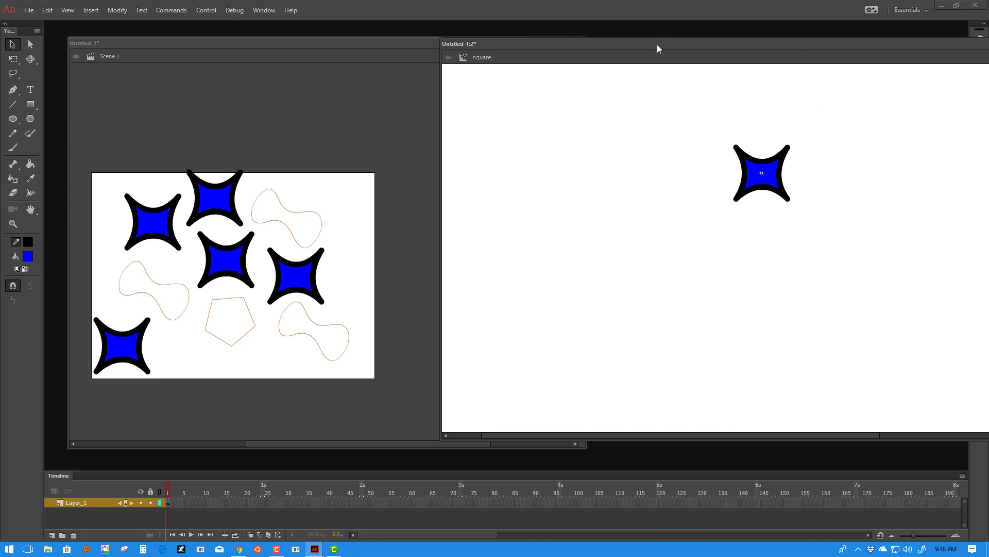
Close the square symbol's separate window and maximize the Scene 1 window.
{"action": "left_click_drag", "start_coordinate": [657, 45], "coordinate": [490, 46]}
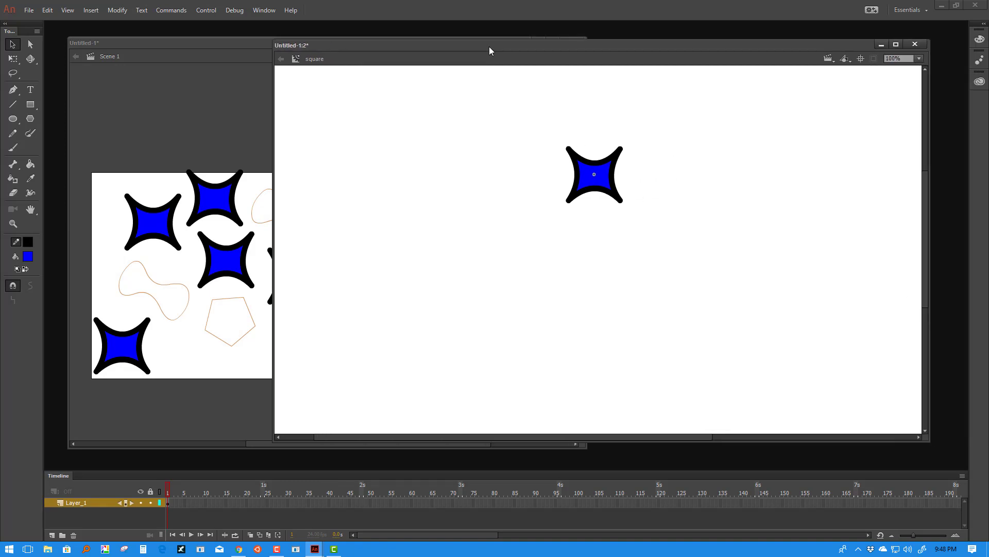
{"action": "left_click", "coordinate": [915, 45]}
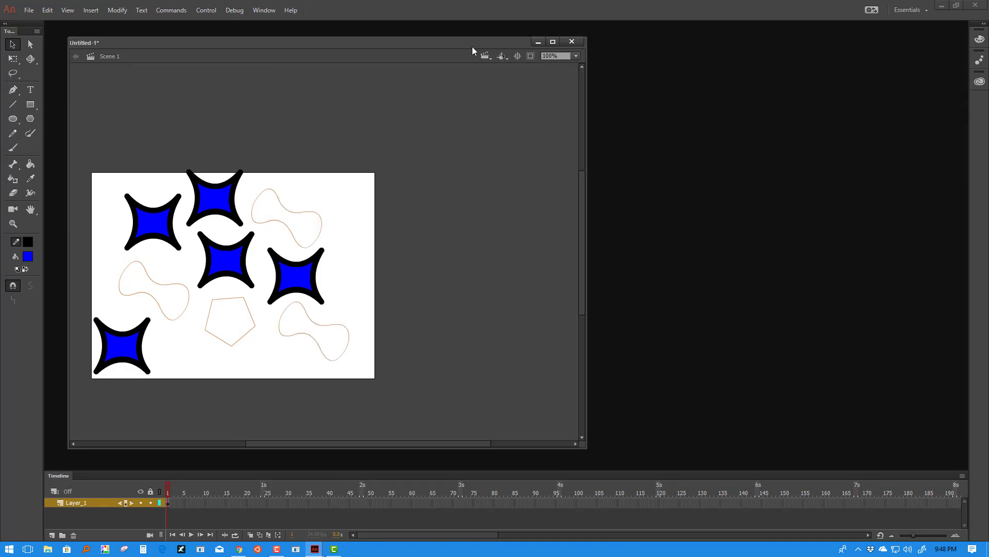
{"action": "double_click", "coordinate": [472, 46]}
Move the top square to the stage's upper-right corner, the upper circle left, and the upper-left square slightly up and left.
{"action": "left_click", "coordinate": [456, 172]}
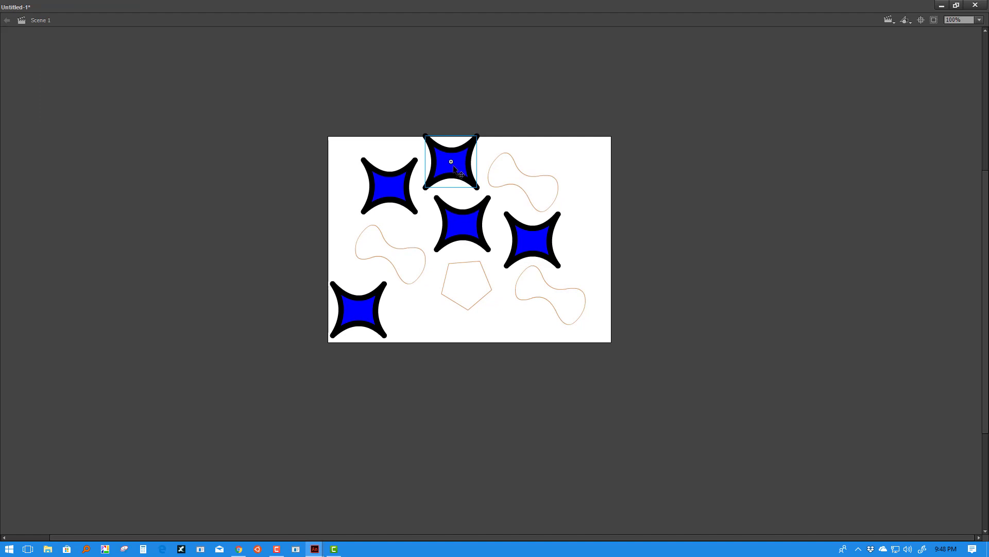
{"action": "left_click_drag", "start_coordinate": [454, 166], "coordinate": [598, 176]}
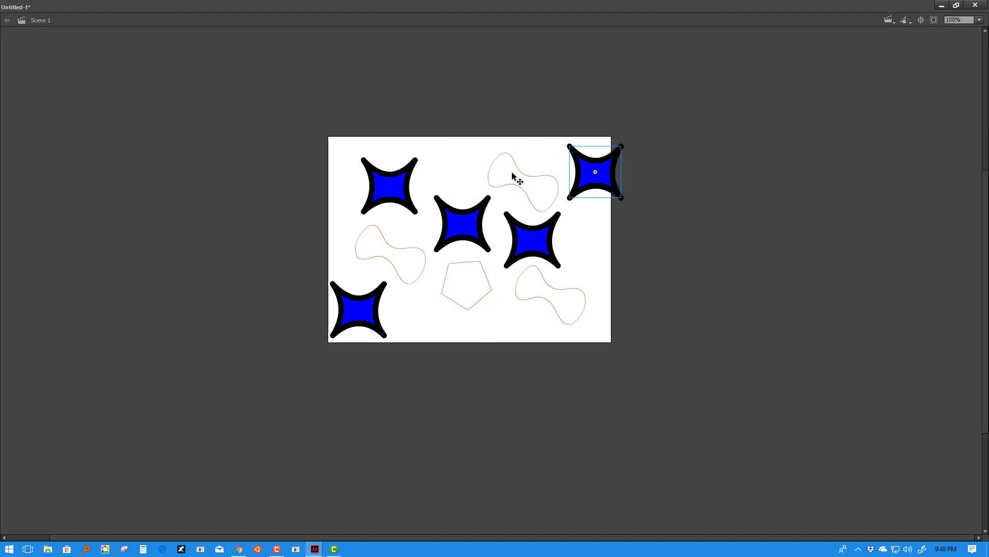
{"action": "left_click_drag", "start_coordinate": [513, 176], "coordinate": [477, 170]}
{"action": "mouse_move", "coordinate": [379, 179]}
{"action": "left_mouse_down"}
{"action": "mouse_move", "coordinate": [364, 173]}
{"action": "mouse_move", "coordinate": [374, 174]}
{"action": "left_mouse_up"}
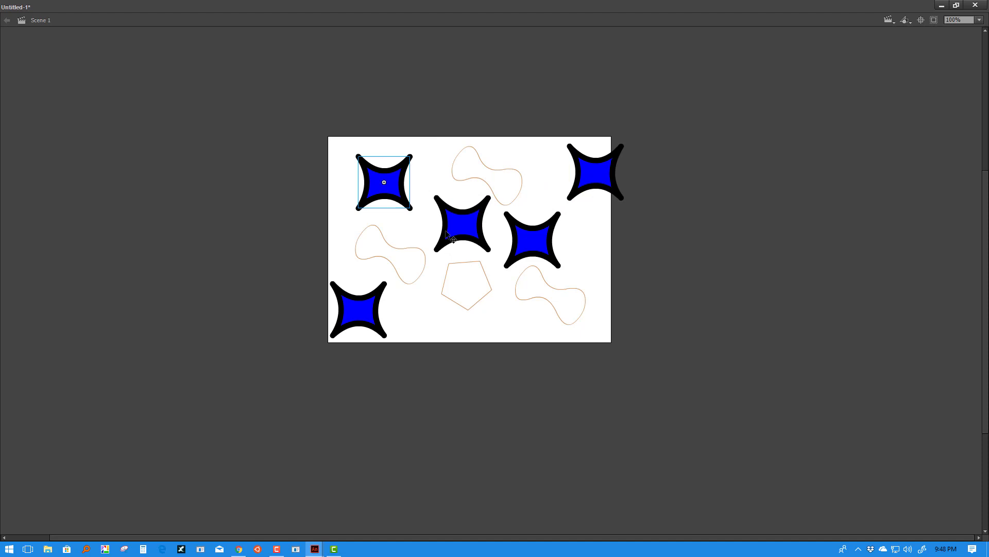
{"action": "left_click_drag", "start_coordinate": [601, 173], "coordinate": [572, 171]}
{"action": "left_click", "coordinate": [416, 176]}
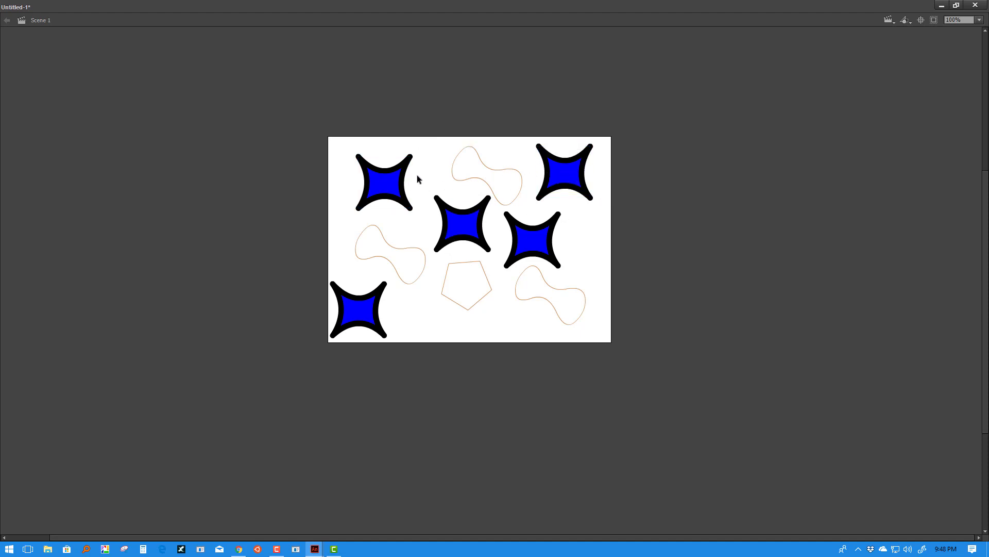
Restore the maximized scene window to a floating window with the whole stage in view.
{"action": "left_click", "coordinate": [512, 185]}
{"action": "left_click", "coordinate": [538, 173]}
{"action": "left_click", "coordinate": [957, 6]}
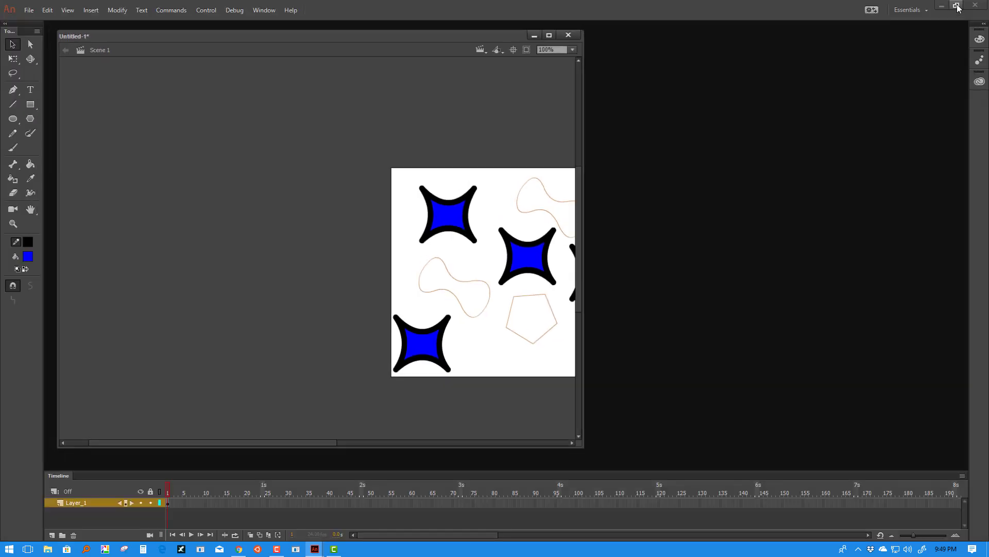
{"action": "left_click_drag", "start_coordinate": [259, 442], "coordinate": [355, 442]}
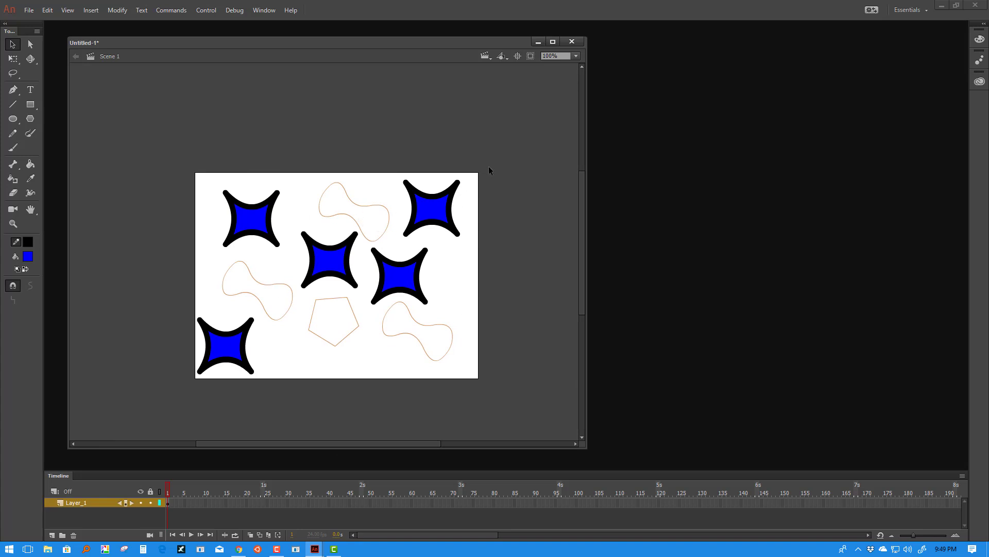
Delete all square and circle instances from the stage, keeping only the pentagon.
{"action": "left_click_drag", "start_coordinate": [503, 164], "coordinate": [399, 204]}
{"action": "key", "text": "Delete"}
{"action": "left_click", "coordinate": [367, 208]}
{"action": "key", "text": "Delete"}
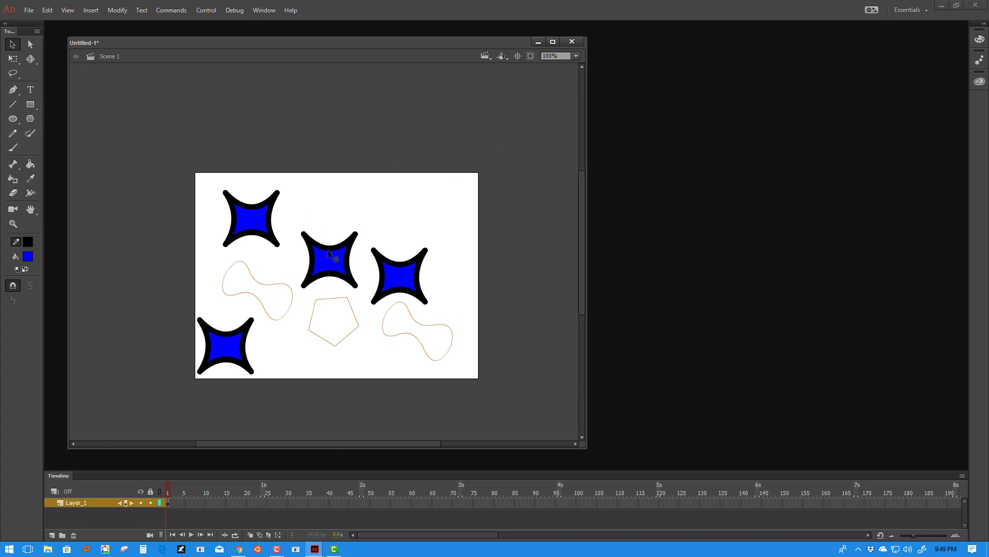
{"action": "left_click", "coordinate": [328, 249]}
{"action": "key", "text": "Delete"}
{"action": "left_click", "coordinate": [252, 216]}
{"action": "key", "text": "Delete"}
{"action": "left_click", "coordinate": [258, 291]}
{"action": "key", "text": "Delete"}
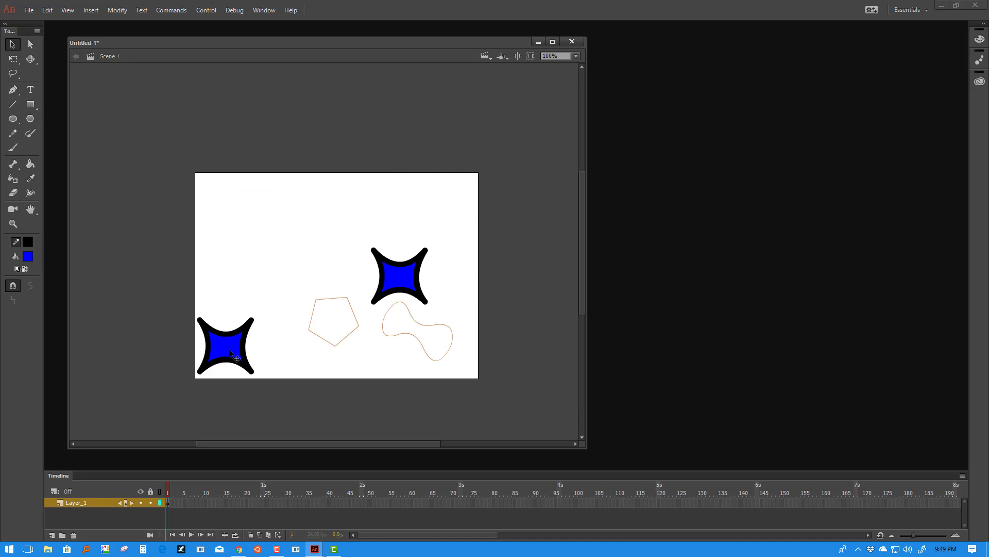
{"action": "left_click", "coordinate": [229, 348]}
{"action": "key", "text": "Delete"}
{"action": "left_click", "coordinate": [418, 282]}
{"action": "key", "text": "Delete"}
{"action": "left_click", "coordinate": [418, 332]}
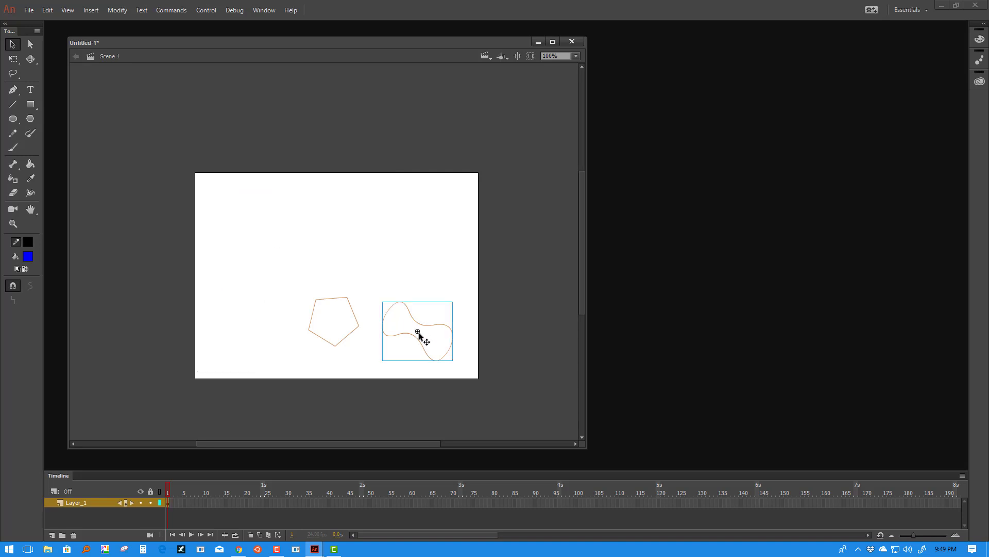
{"action": "key", "text": "Delete"}
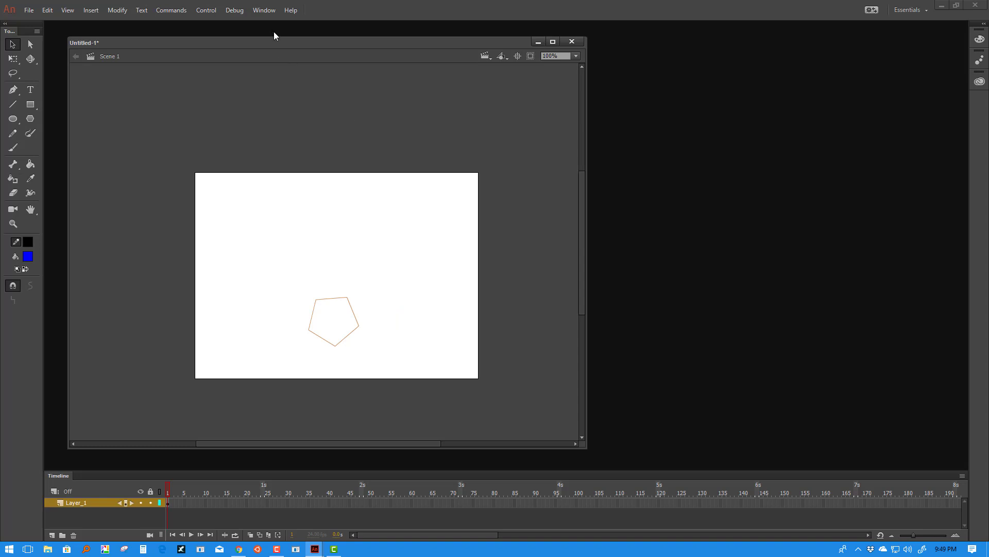
Open the Library beside the scene window and check its circle and square symbols.
{"action": "left_click", "coordinate": [265, 11]}
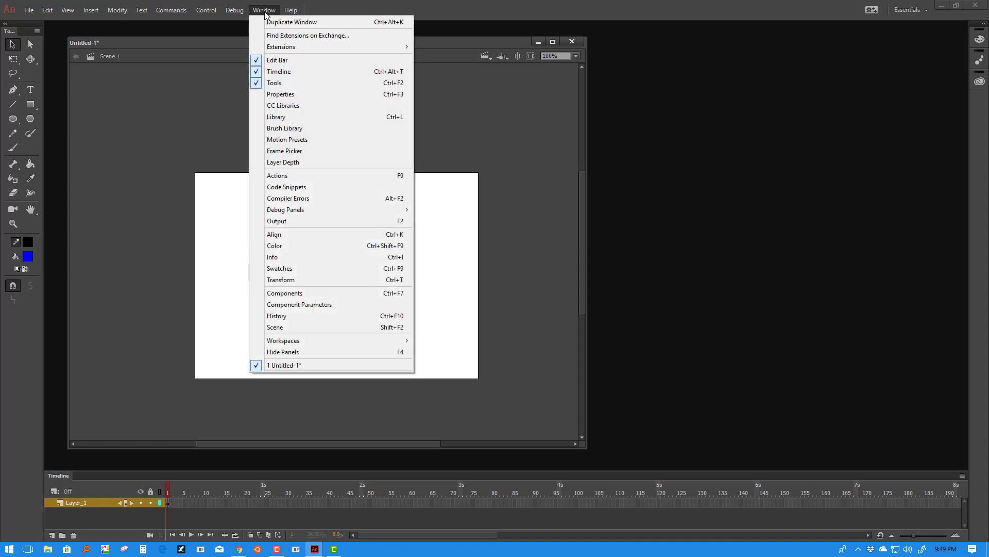
{"action": "left_click", "coordinate": [283, 118]}
{"action": "left_click_drag", "start_coordinate": [494, 140], "coordinate": [633, 105]}
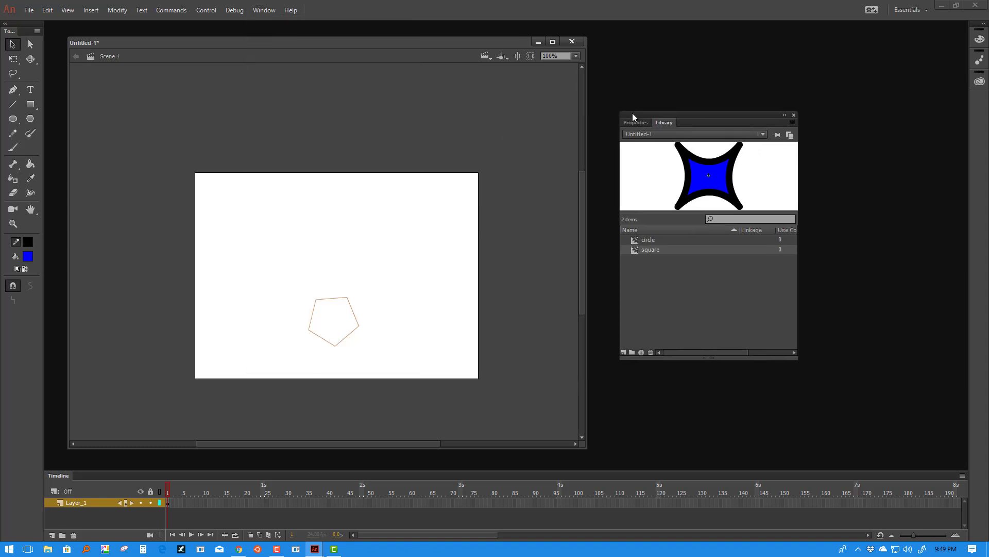
{"action": "left_click_drag", "start_coordinate": [341, 204], "coordinate": [462, 230]}
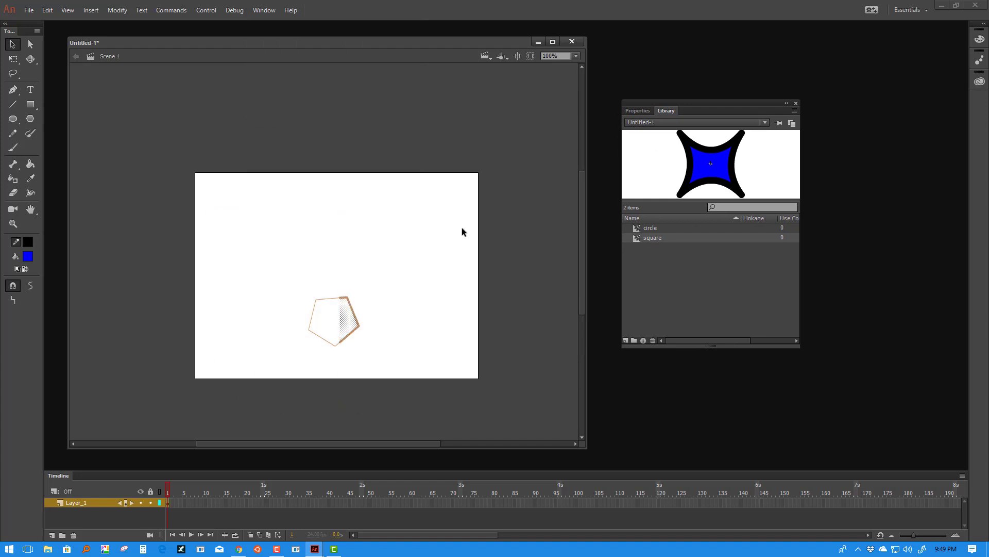
{"action": "left_click", "coordinate": [462, 226]}
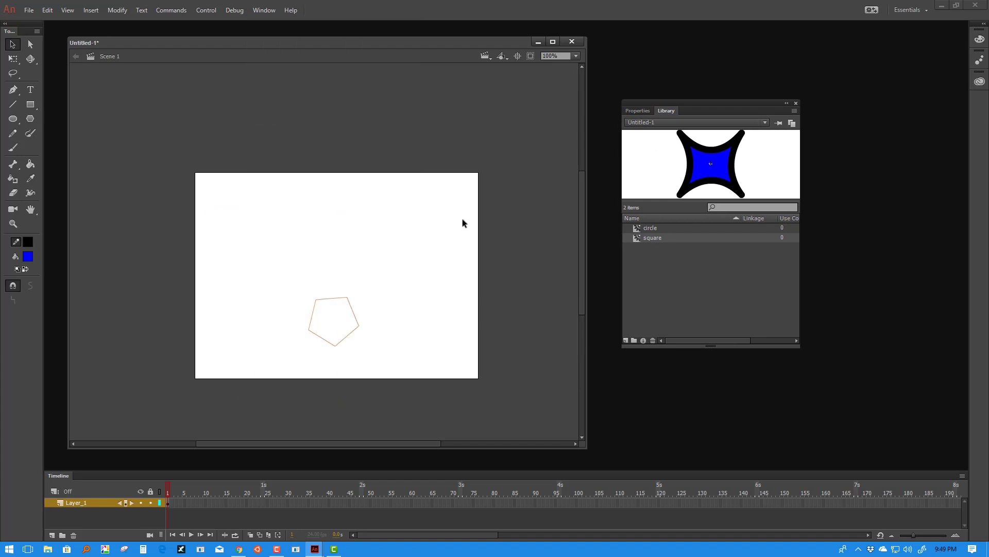
{"action": "left_click", "coordinate": [647, 228]}
{"action": "left_click", "coordinate": [652, 236]}
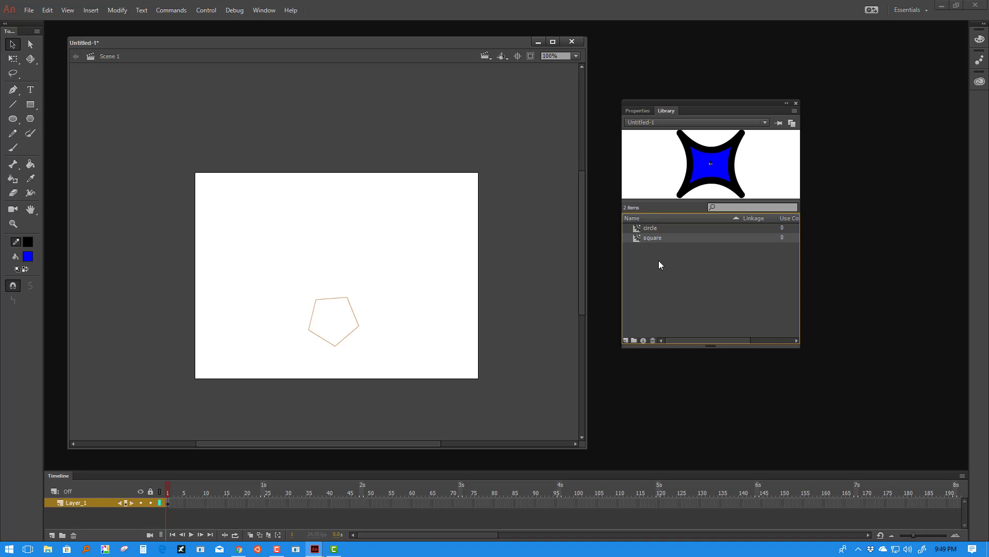
Move the pentagon up and slightly left on the stage, and convert it to a Movie Clip symbol named wheel.
{"action": "left_click_drag", "start_coordinate": [426, 267], "coordinate": [286, 381]}
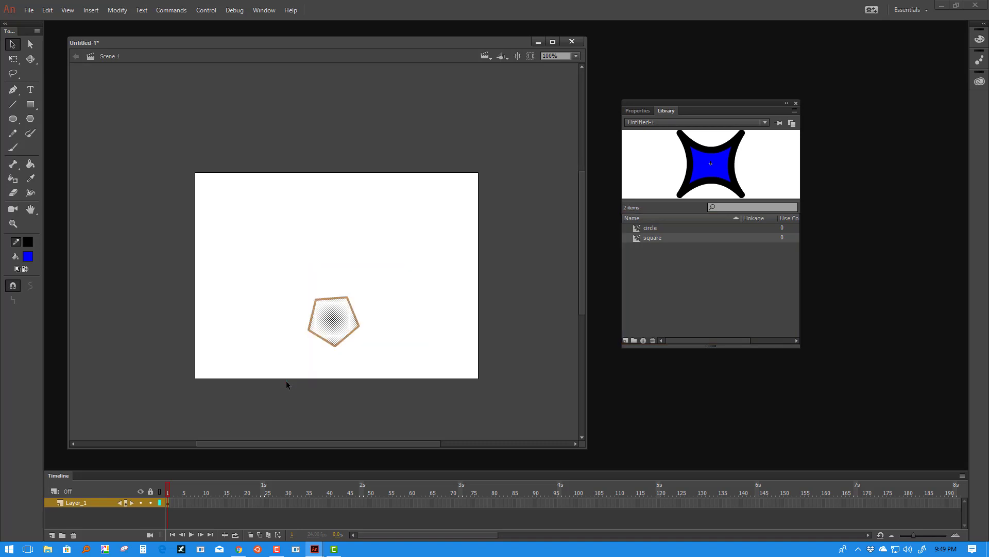
{"action": "left_click_drag", "start_coordinate": [333, 325], "coordinate": [304, 253]}
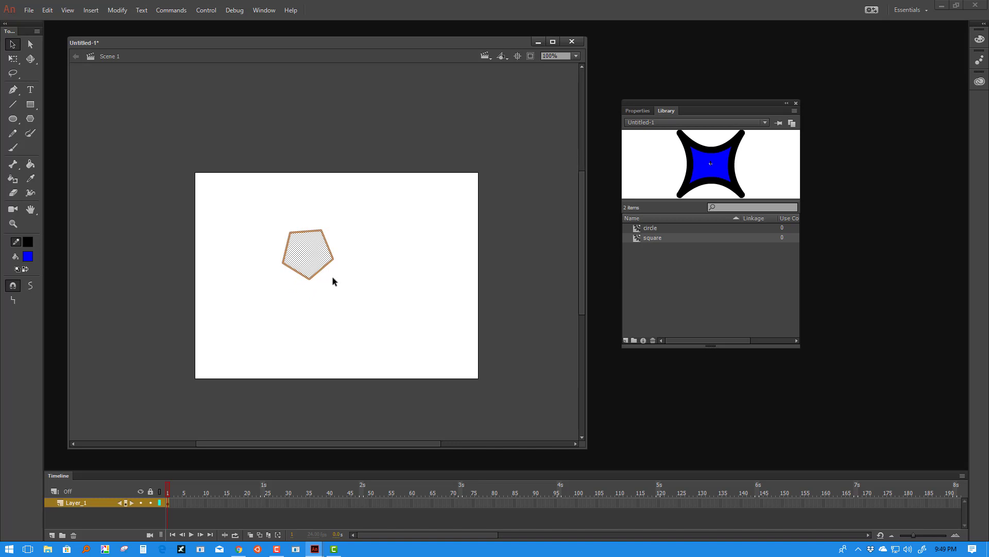
{"action": "key", "text": "F8"}
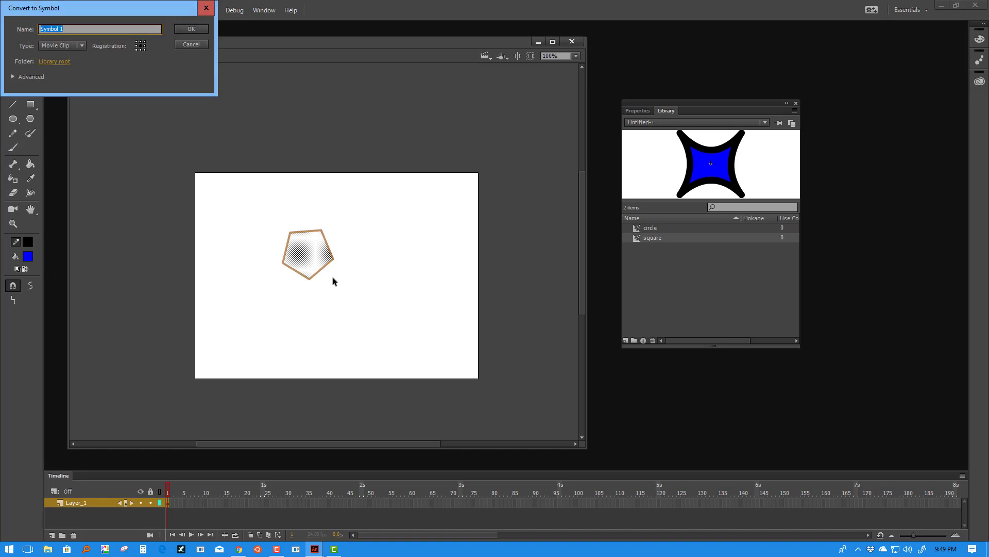
{"action": "type", "text": "wheel"}
{"action": "left_click_drag", "start_coordinate": [150, 13], "coordinate": [343, 85]}
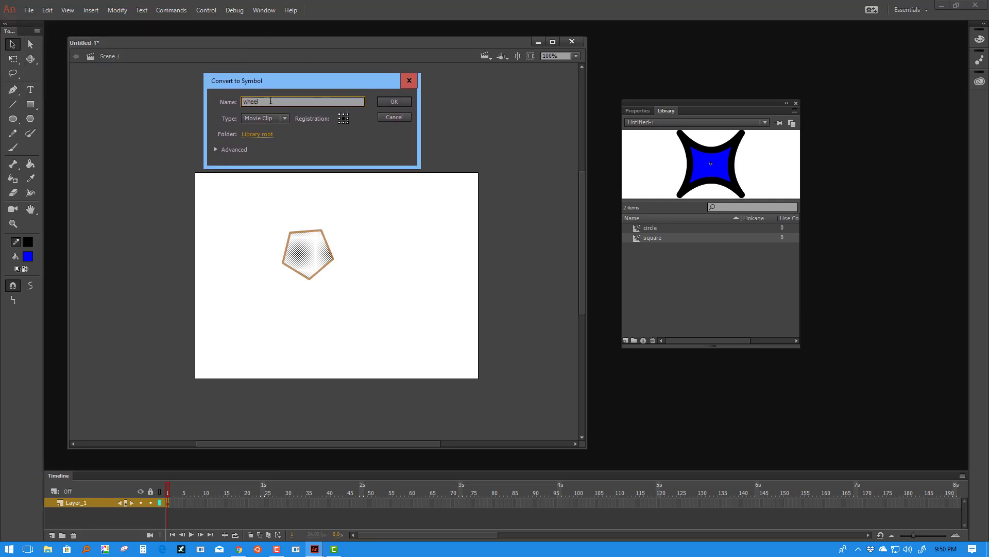
{"action": "left_click_drag", "start_coordinate": [271, 101], "coordinate": [234, 103]}
{"action": "left_click", "coordinate": [286, 121]}
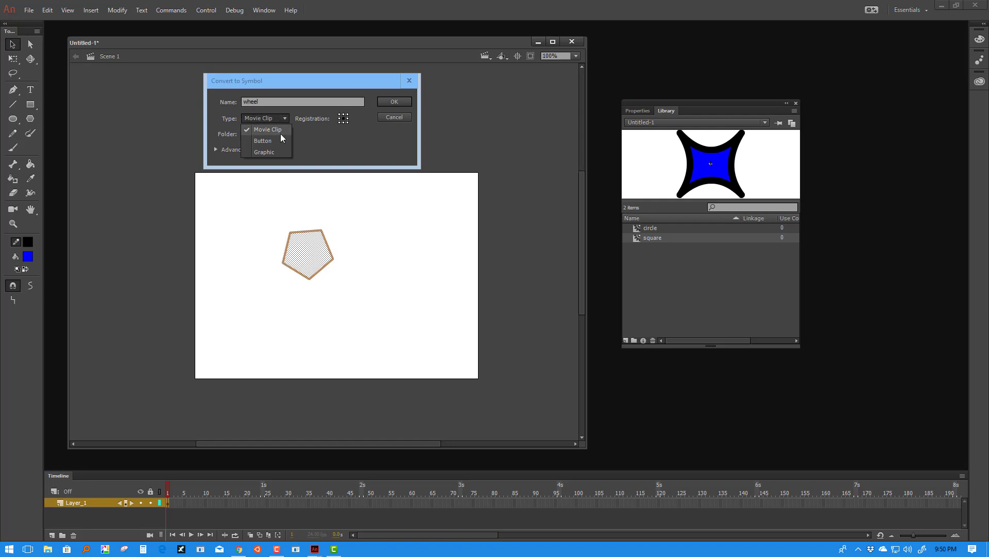
{"action": "left_click", "coordinate": [350, 155]}
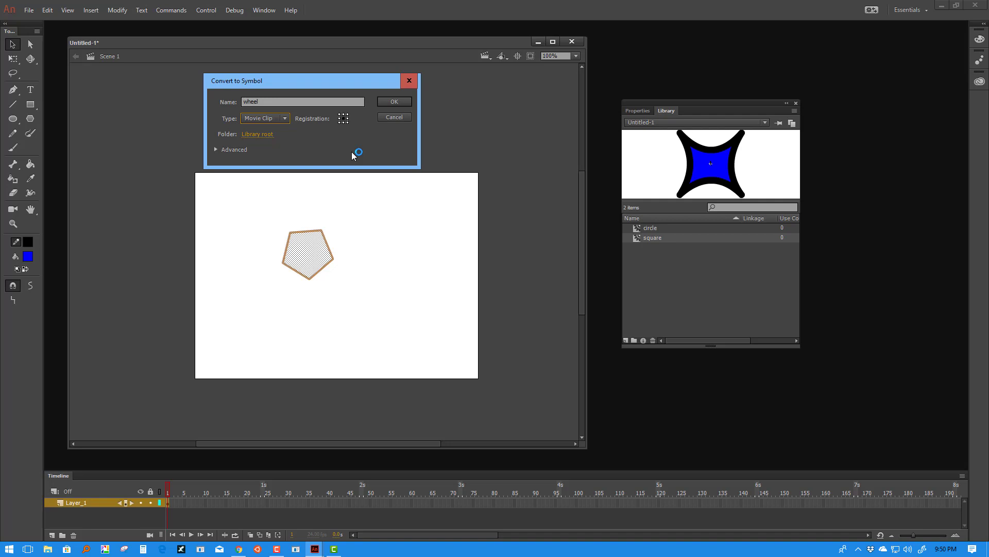
{"action": "left_click", "coordinate": [284, 119]}
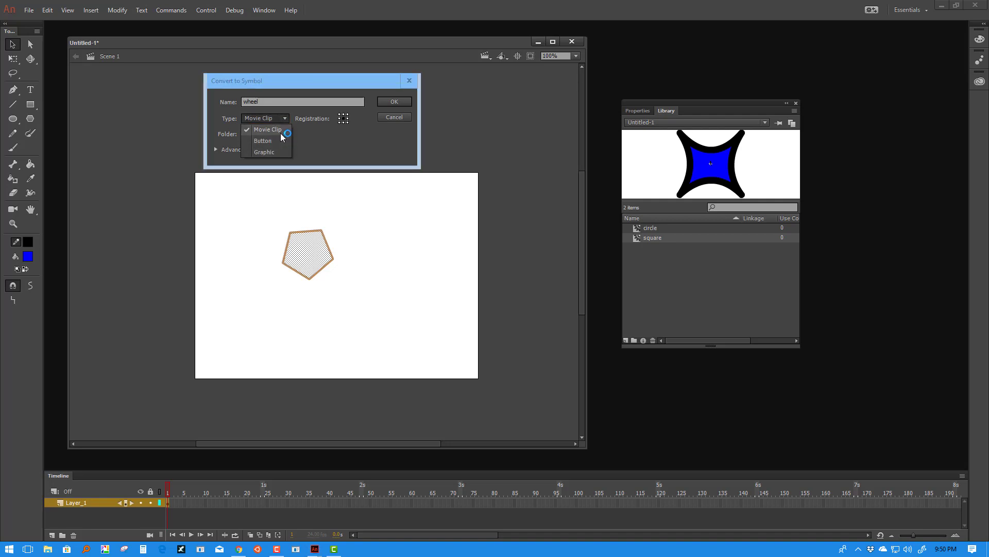
{"action": "left_click", "coordinate": [342, 154]}
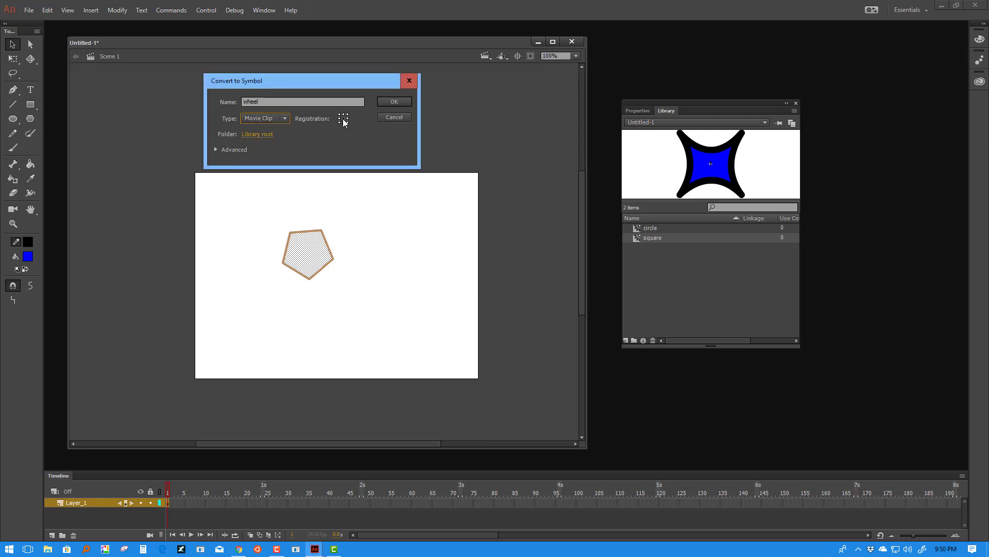
{"action": "left_click", "coordinate": [394, 102]}
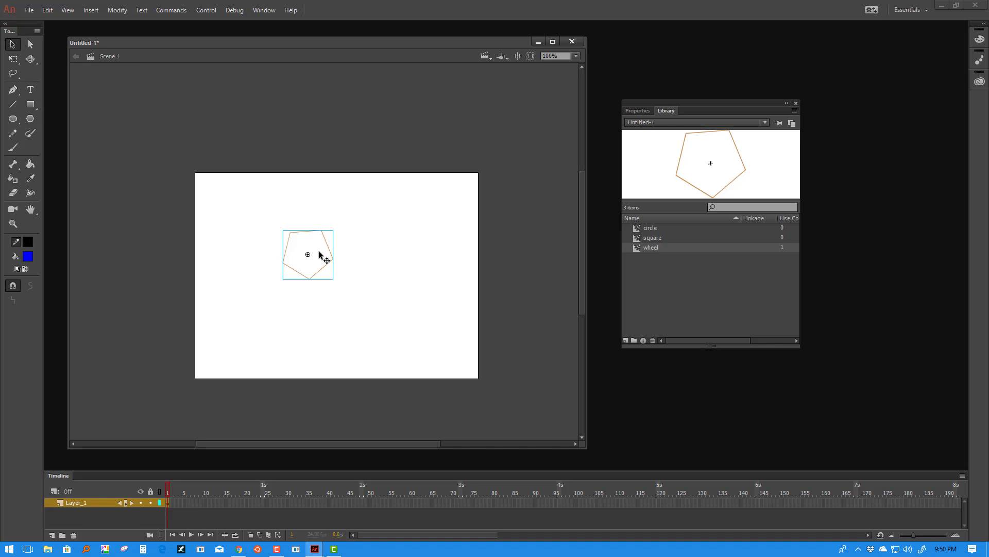
Move the wheel instance near the stage's left edge and open the symbol for editing.
{"action": "left_click_drag", "start_coordinate": [319, 247], "coordinate": [302, 253]}
{"action": "left_click_drag", "start_coordinate": [297, 277], "coordinate": [263, 257]}
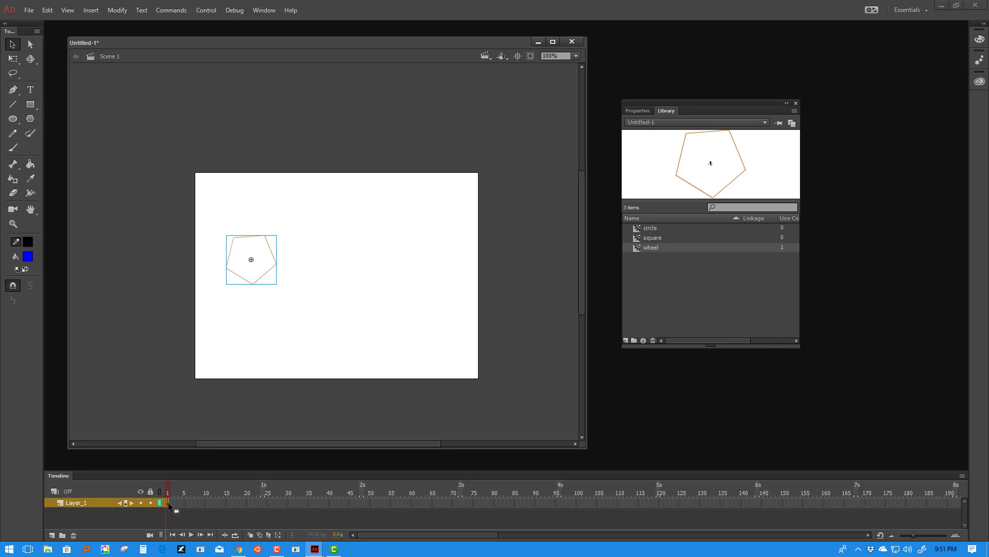
{"action": "double_click", "coordinate": [263, 251]}
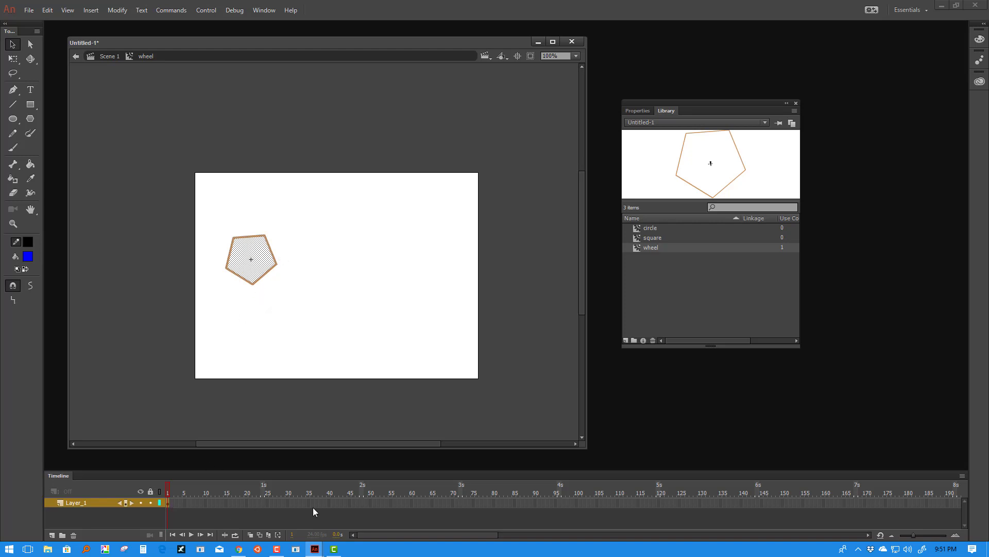
Insert a blank keyframe at frame 24 of Layer_1 and draw a blue, black-outlined rectangle over the symbol's registration point.
{"action": "left_click", "coordinate": [263, 503]}
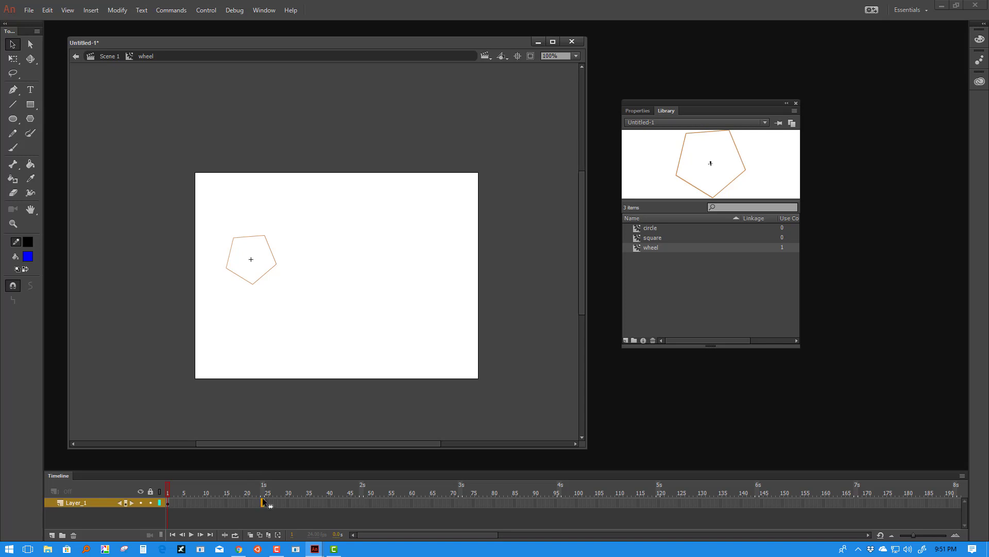
{"action": "right_click", "coordinate": [263, 503]}
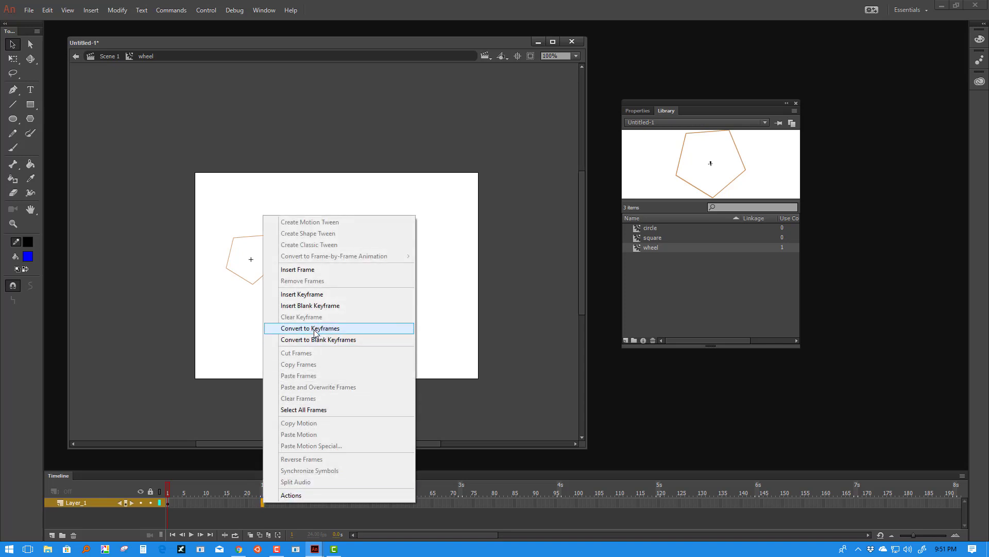
{"action": "left_click", "coordinate": [340, 305]}
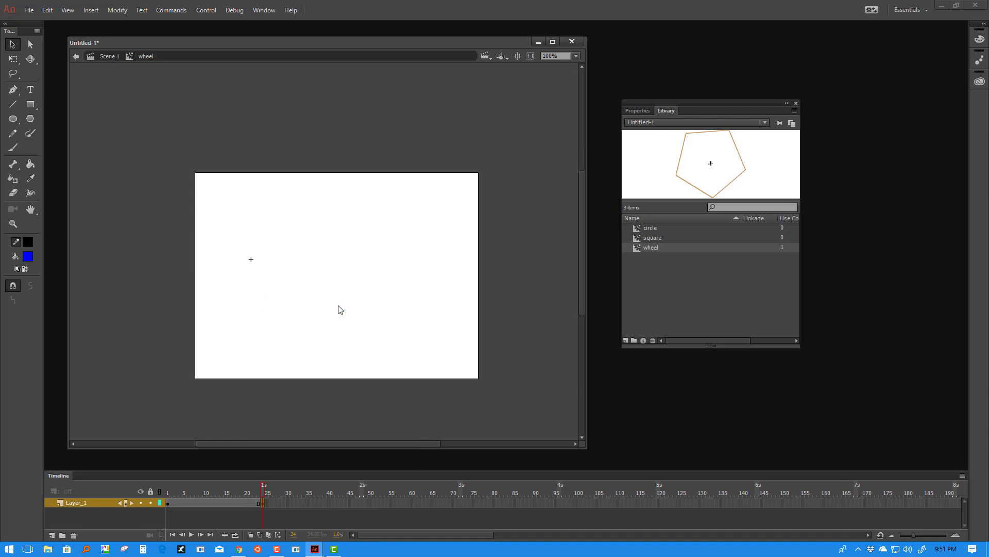
{"action": "left_click", "coordinate": [33, 105]}
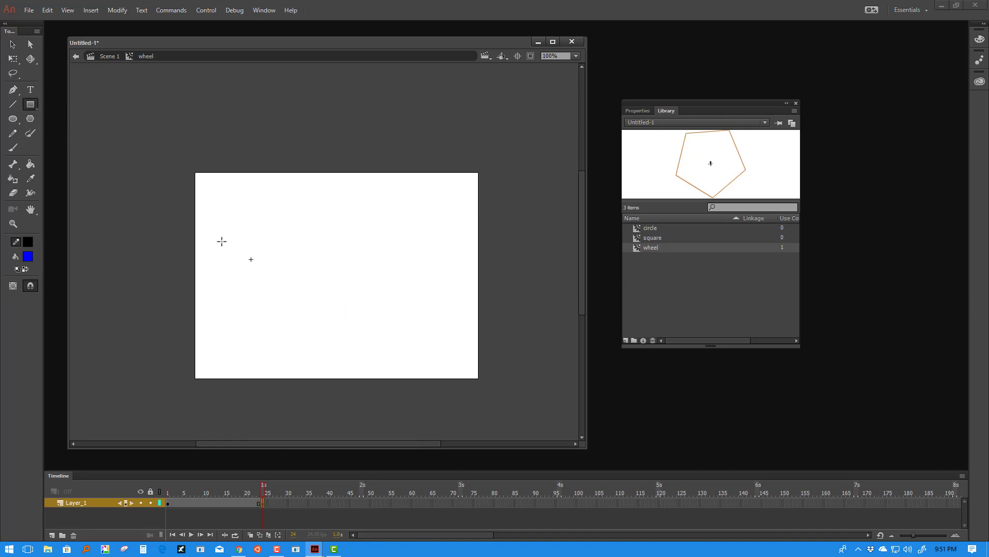
{"action": "left_click_drag", "start_coordinate": [222, 241], "coordinate": [276, 281]}
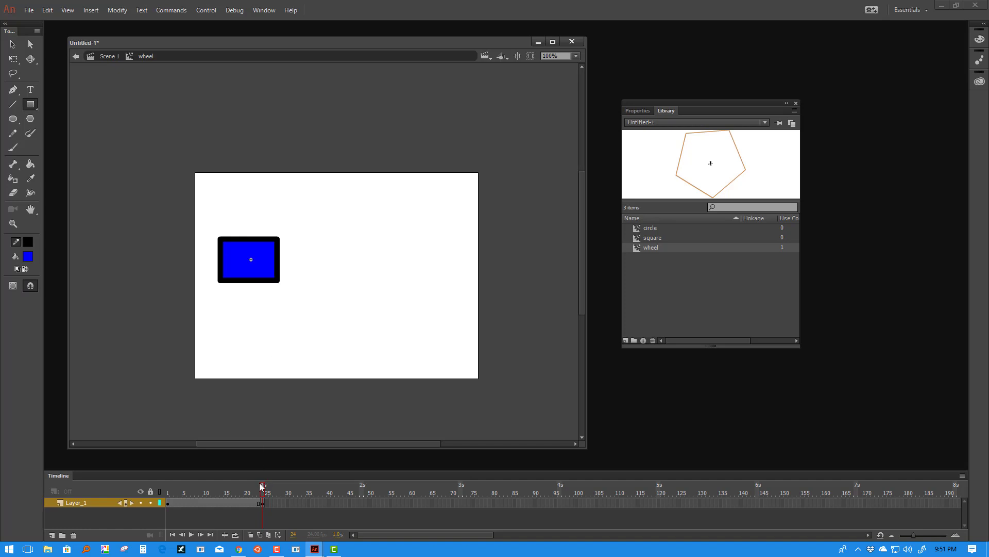
Create a shape tween between the pentagon keyframe and the rectangle keyframe on the wheel symbol's Layer_1.
{"action": "left_click_drag", "start_coordinate": [260, 489], "coordinate": [194, 493]}
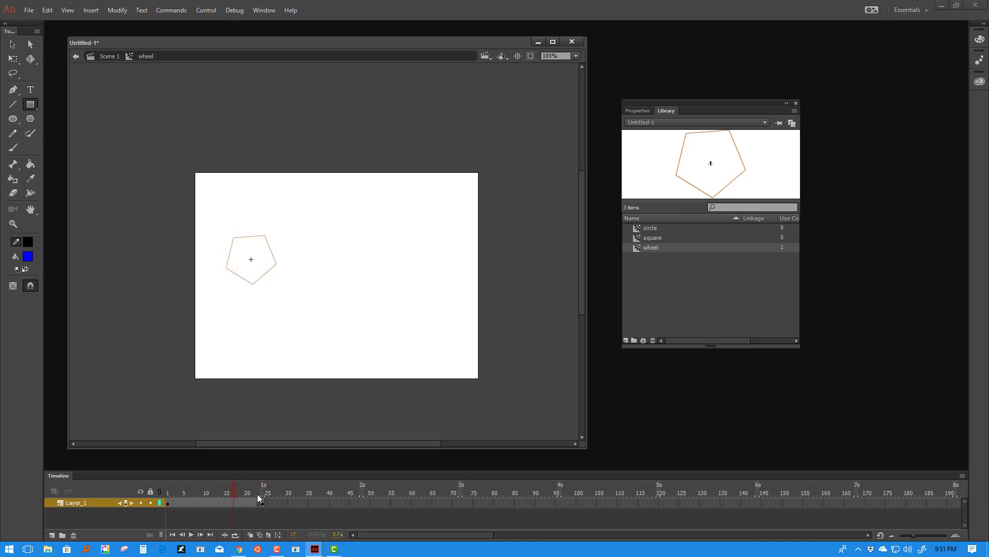
{"action": "left_click_drag", "start_coordinate": [258, 493], "coordinate": [183, 494]}
{"action": "left_click", "coordinate": [13, 44]}
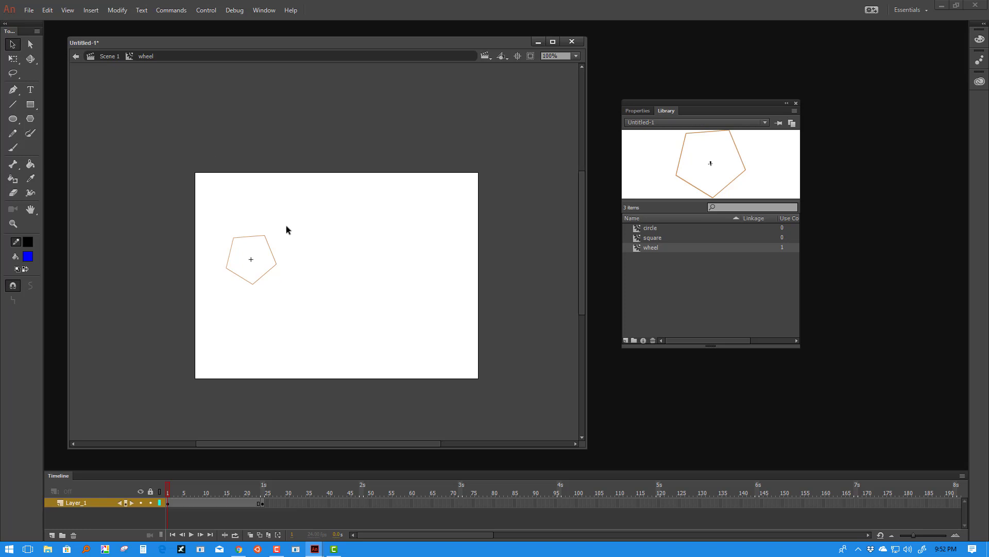
{"action": "left_click_drag", "start_coordinate": [286, 230], "coordinate": [211, 311]}
{"action": "left_click", "coordinate": [325, 245]}
{"action": "right_click", "coordinate": [213, 498]}
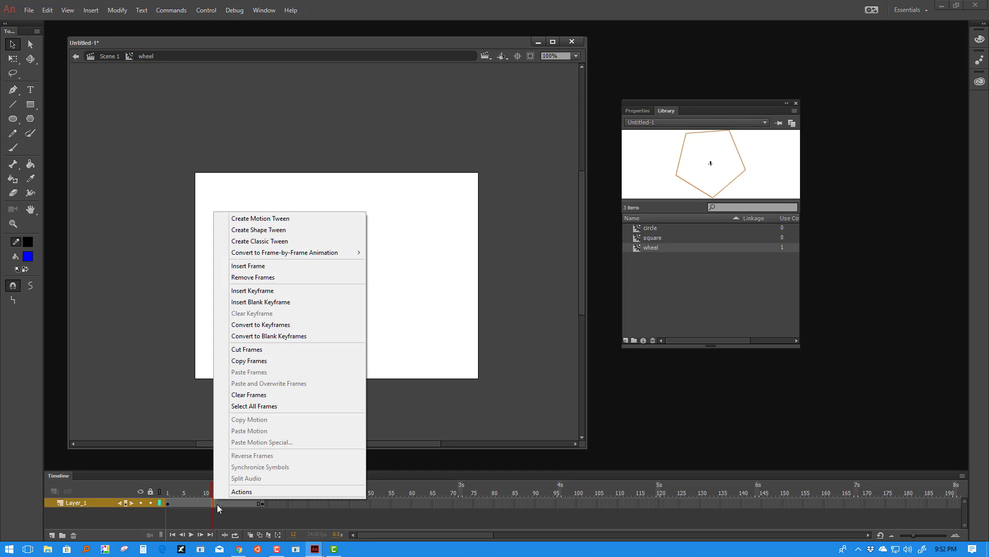
{"action": "left_click", "coordinate": [260, 230]}
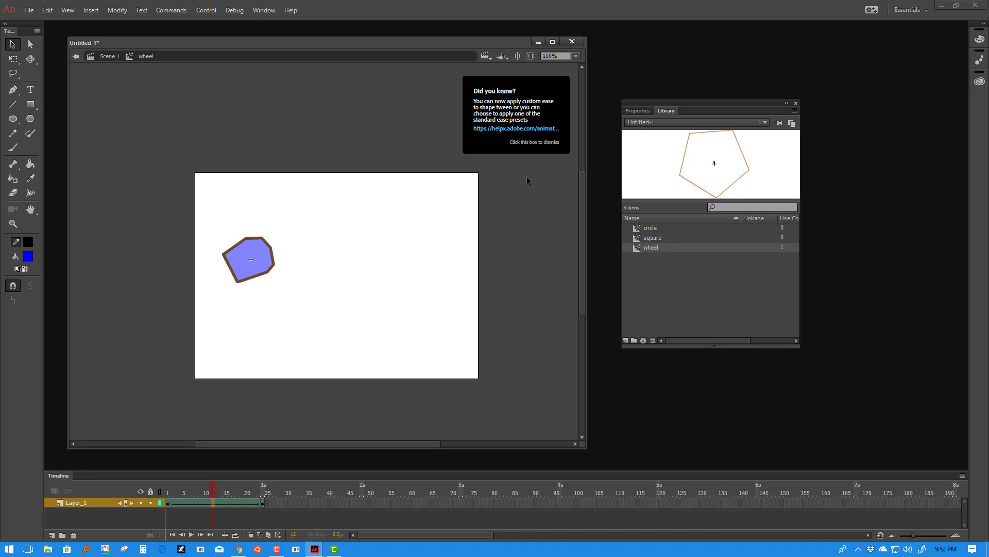
{"action": "left_click", "coordinate": [528, 143]}
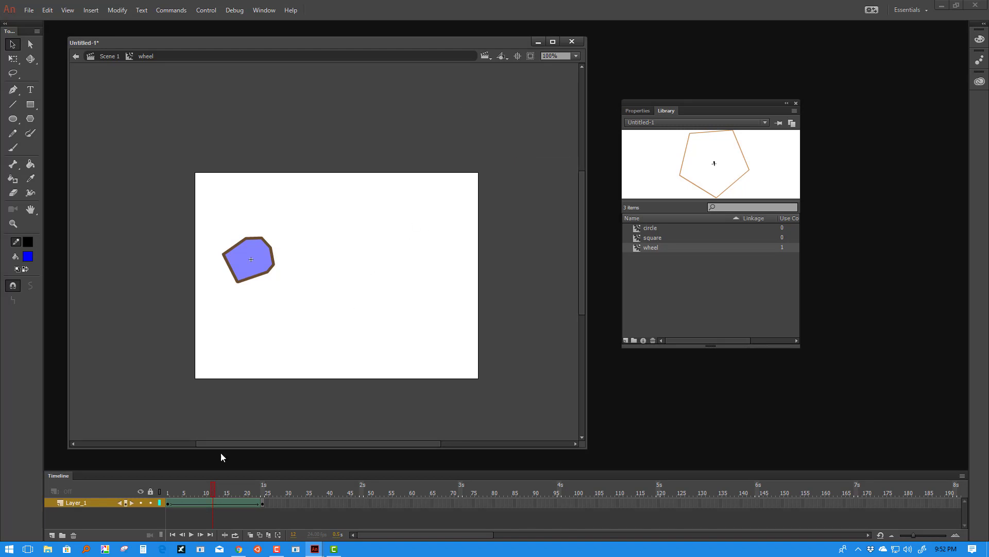
Examine the shape tween by scrubbing through it and comparing its first and last keyframes.
{"action": "left_click_drag", "start_coordinate": [216, 490], "coordinate": [165, 491]}
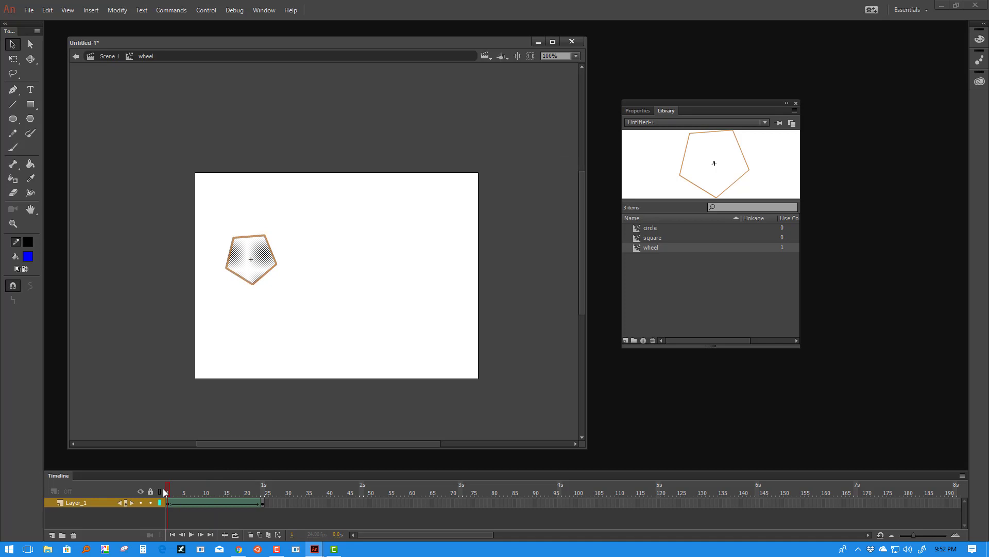
{"action": "left_click", "coordinate": [165, 491]}
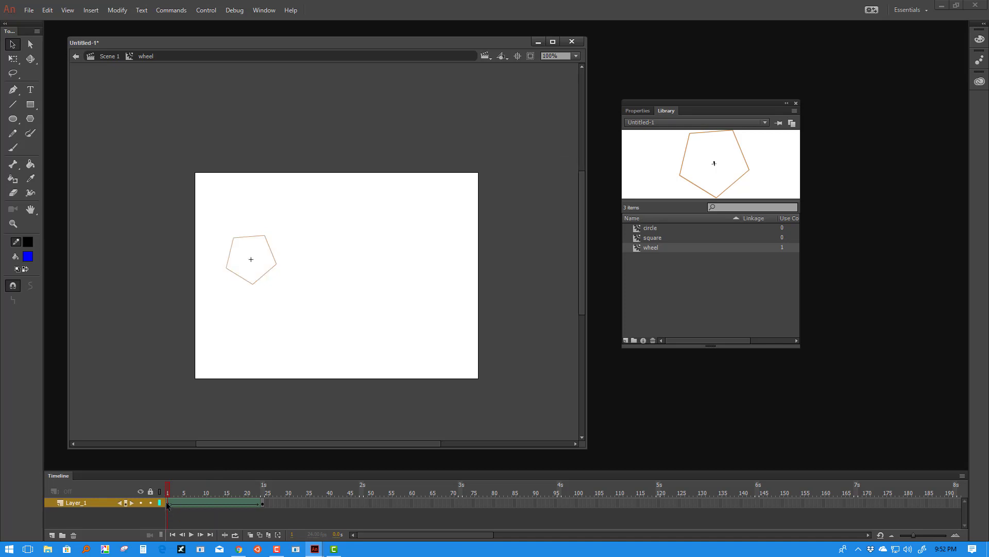
{"action": "left_click", "coordinate": [166, 505]}
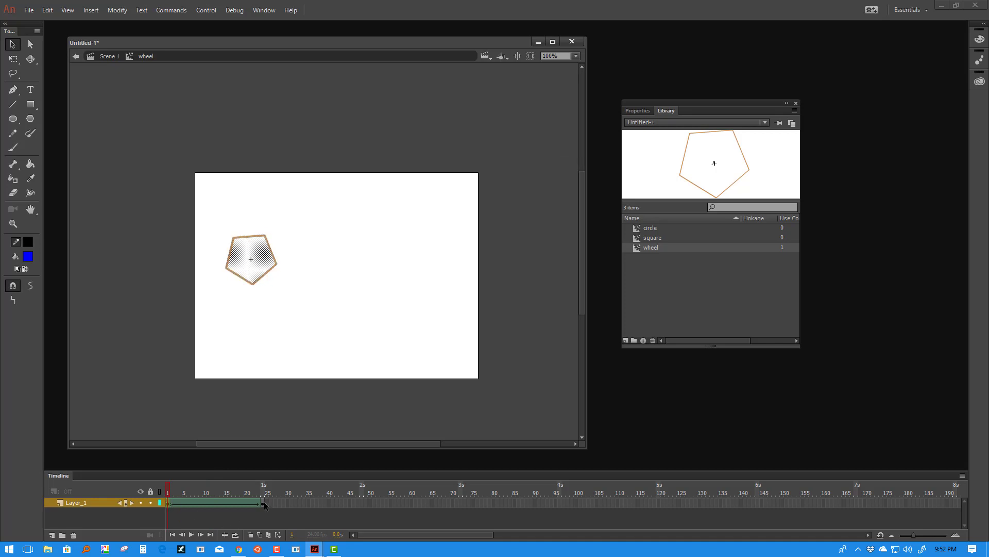
{"action": "left_click", "coordinate": [264, 502]}
{"action": "left_click", "coordinate": [187, 490]}
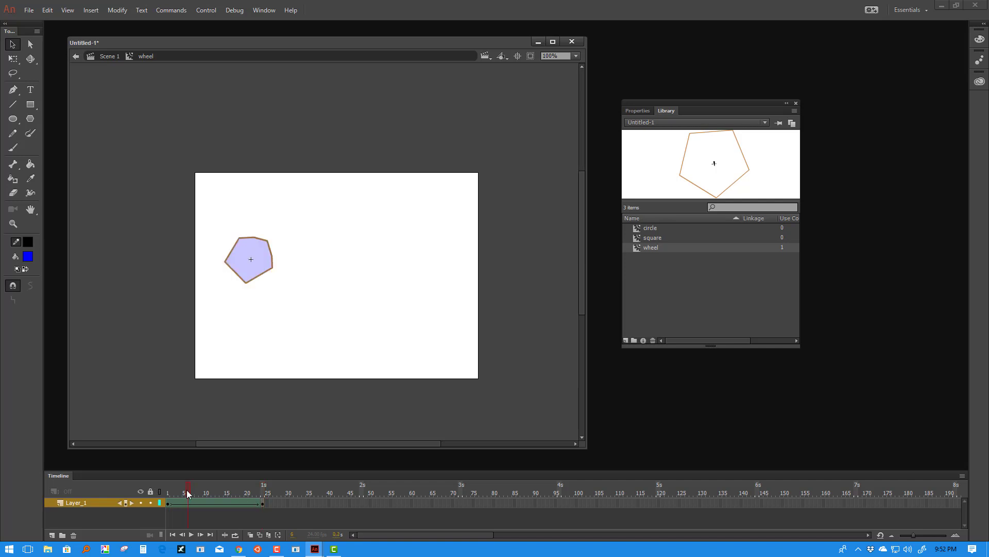
{"action": "left_click_drag", "start_coordinate": [187, 490], "coordinate": [264, 491]}
{"action": "left_click", "coordinate": [263, 491]}
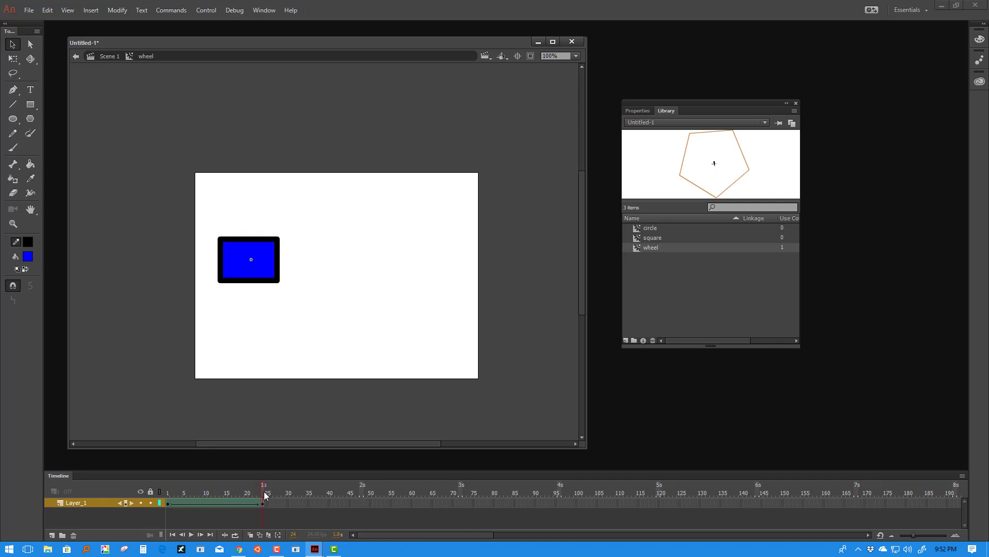
{"action": "left_click", "coordinate": [169, 503]}
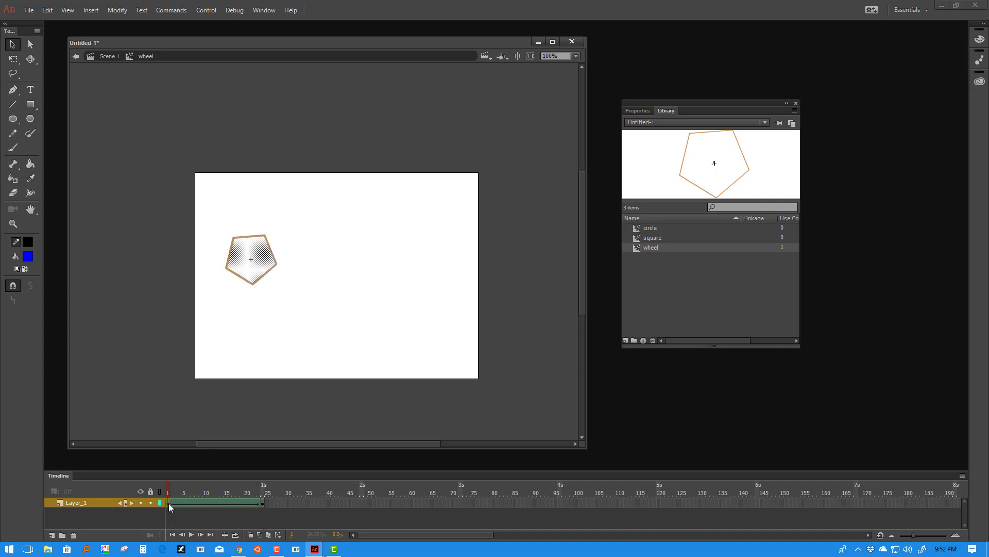
{"action": "left_click", "coordinate": [262, 502]}
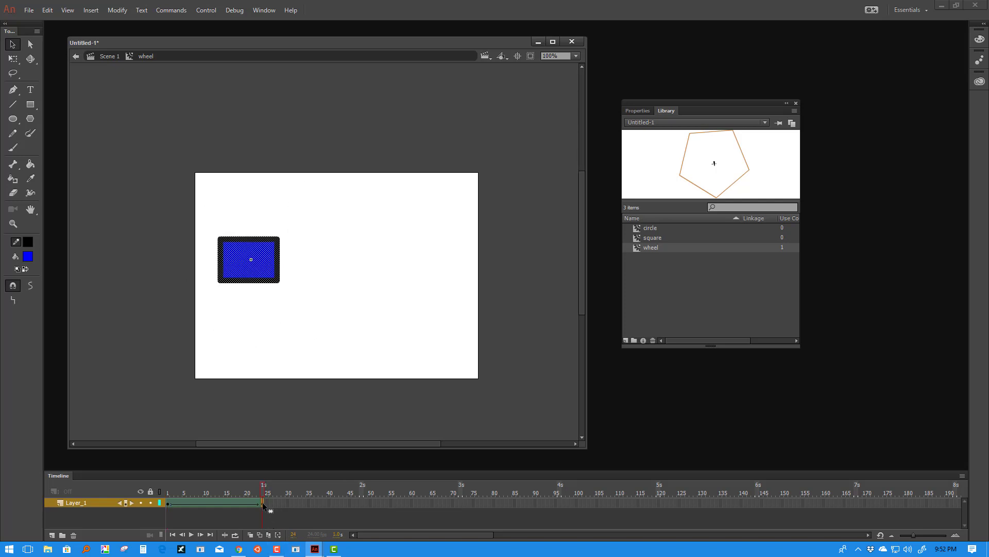
{"action": "left_click", "coordinate": [274, 347]}
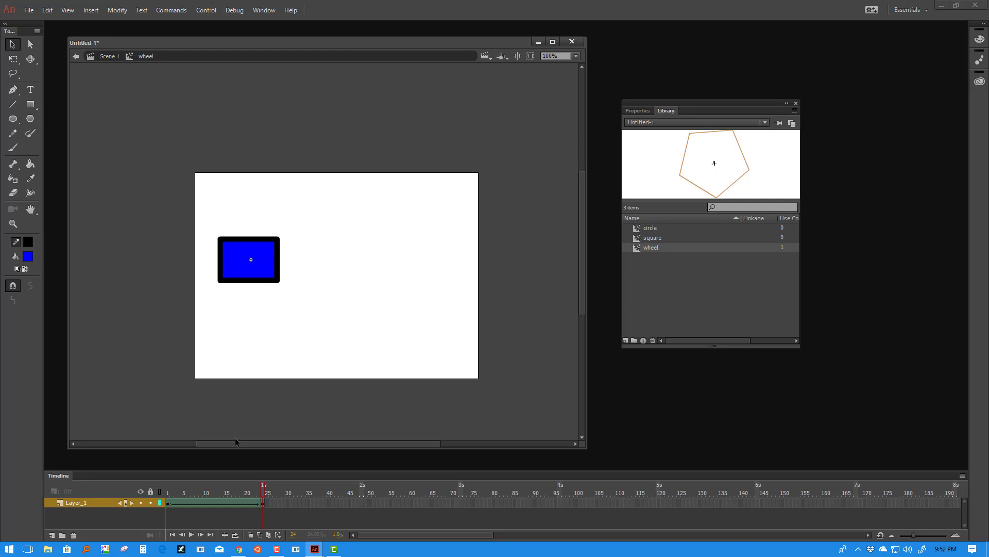
Return to frame 1 and play the wheel symbol's shape tween several times to review the morph.
{"action": "left_click_drag", "start_coordinate": [263, 493], "coordinate": [150, 498]}
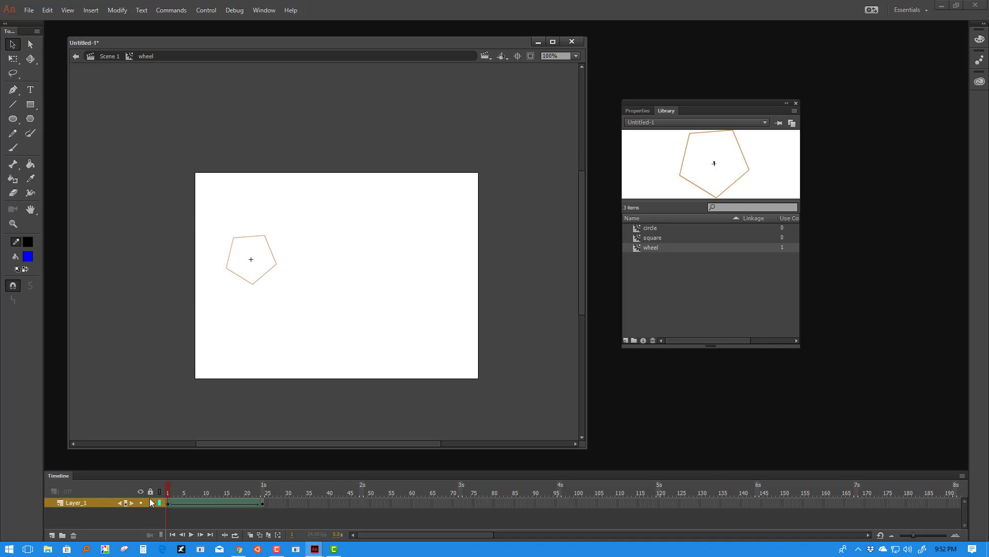
{"action": "key", "text": "Return"}
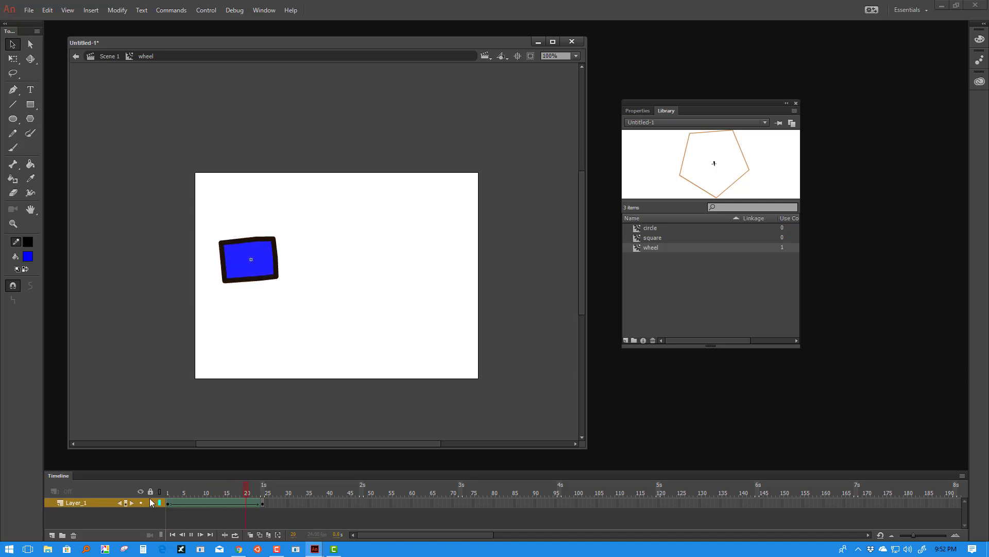
{"action": "key", "text": "Return"}
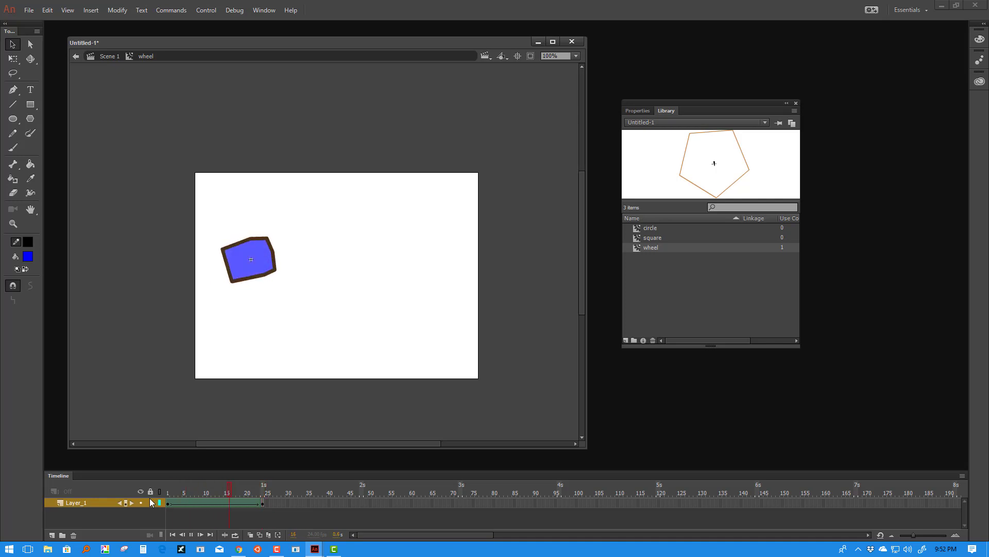
{"action": "key", "text": "Return"}
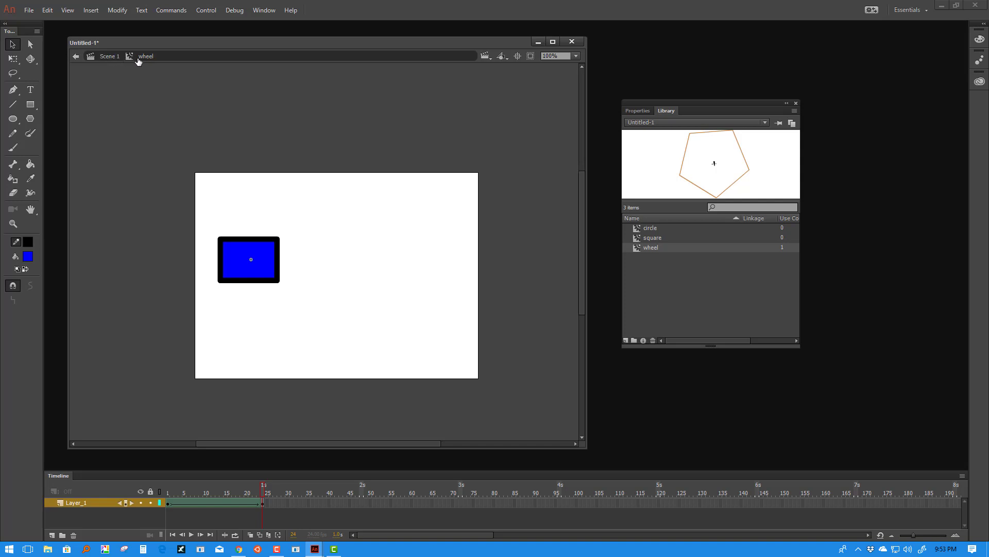
Return from the wheel symbol to Scene 1 and dock the floating document window into the workspace.
{"action": "left_click", "coordinate": [109, 57]}
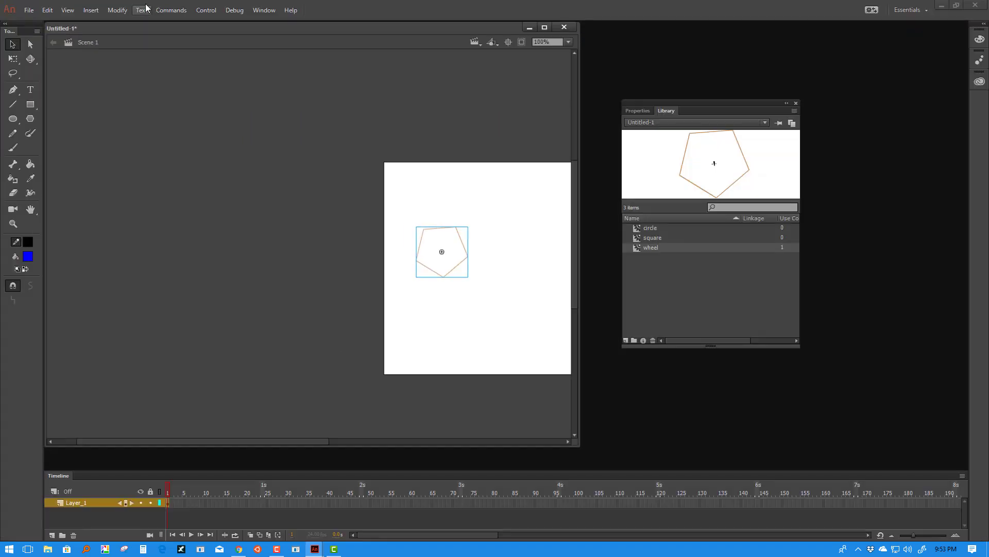
{"action": "left_click_drag", "start_coordinate": [132, 44], "coordinate": [121, 24]}
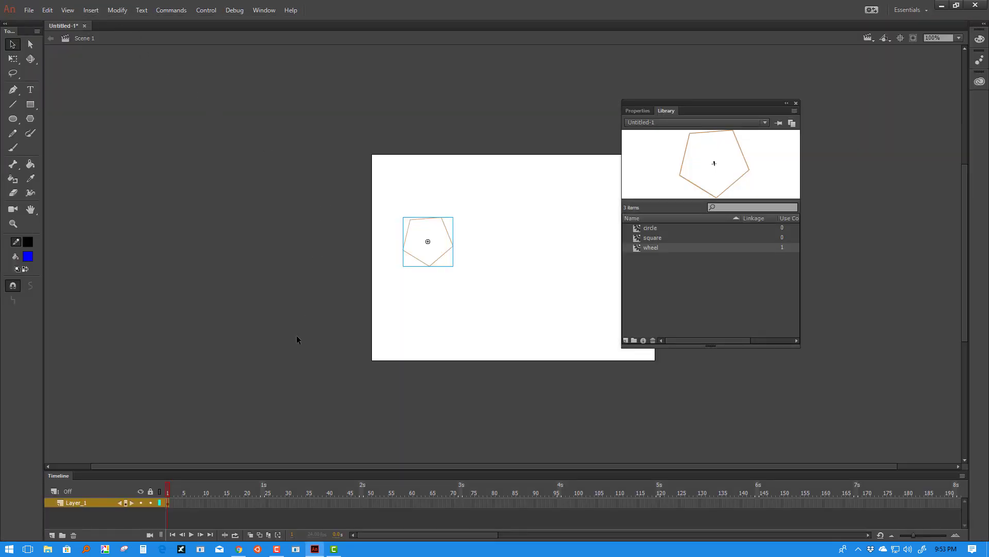
Open the wheel instance on the stage for editing to examine its nested timeline.
{"action": "left_click", "coordinate": [398, 335]}
{"action": "left_click_drag", "start_coordinate": [397, 335], "coordinate": [259, 322]}
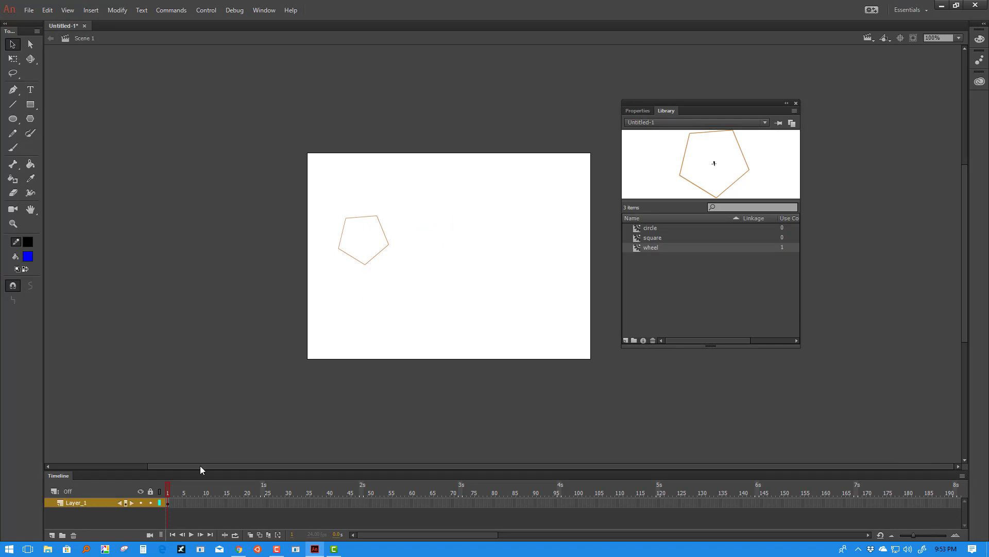
{"action": "left_click", "coordinate": [371, 227]}
{"action": "double_click", "coordinate": [368, 225]}
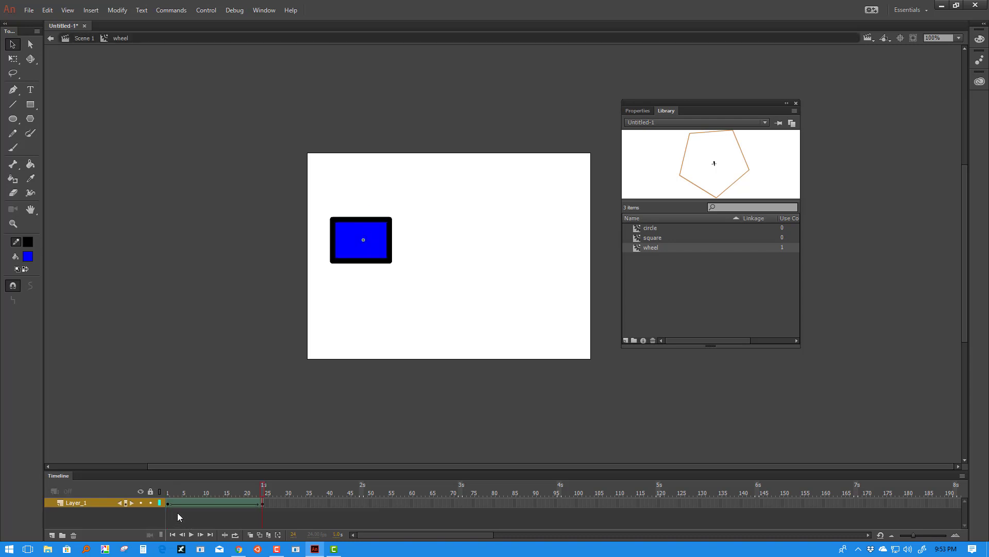
Return to Scene 1 and test the movie to review how the wheel's nested animation plays.
{"action": "double_click", "coordinate": [446, 287]}
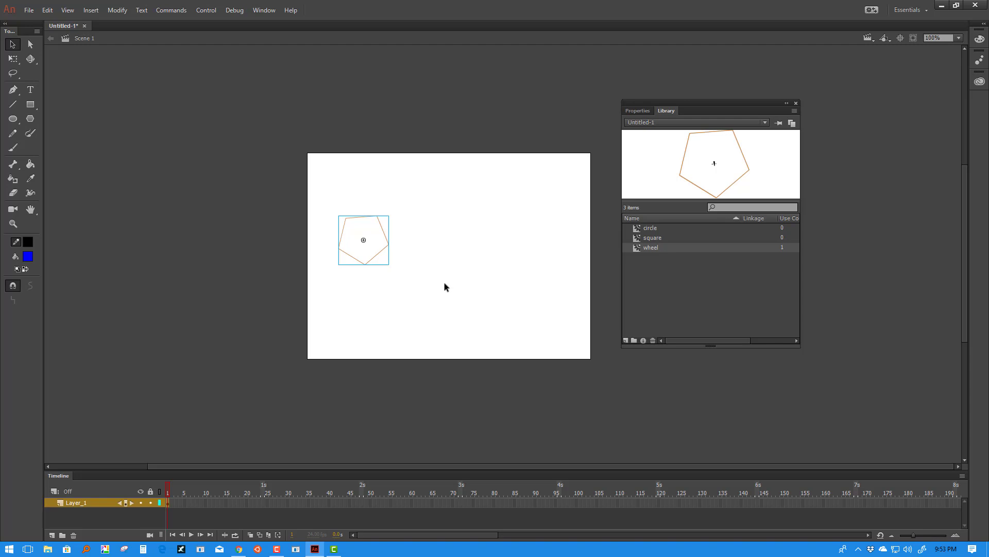
{"action": "key", "text": "ctrl+Return"}
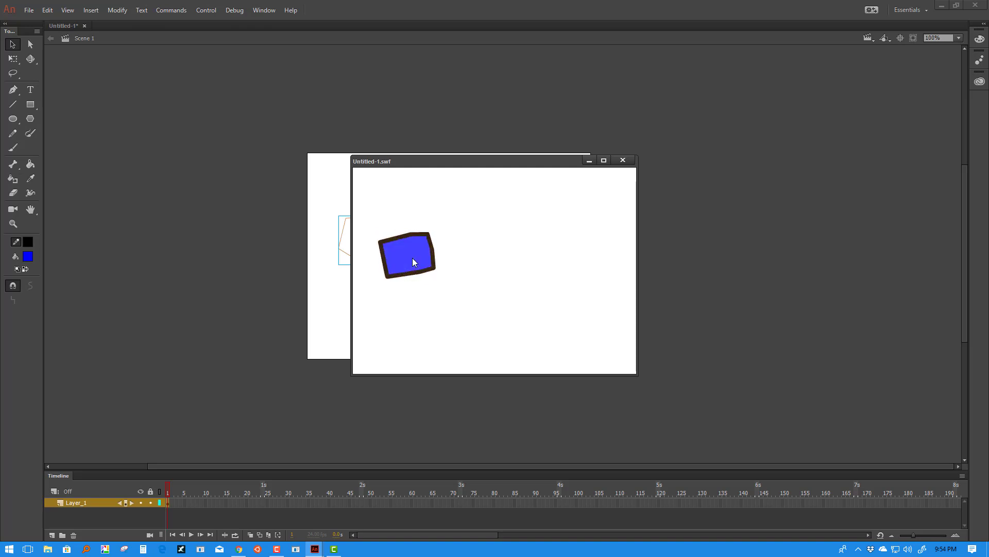
{"action": "left_click", "coordinate": [622, 160]}
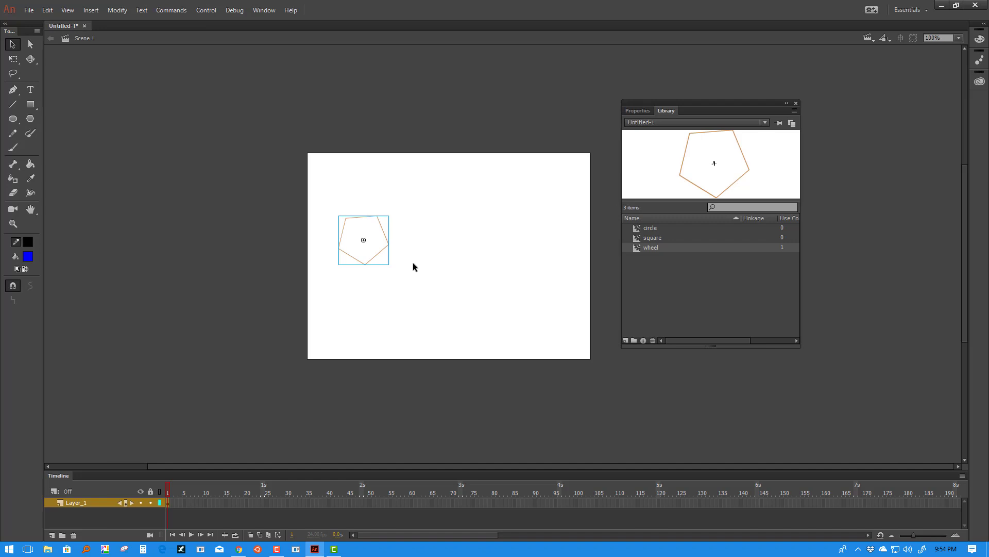
Add a new layer above Layer_1 inside the wheel symbol and give its frame 1 the action stop();.
{"action": "double_click", "coordinate": [370, 239]}
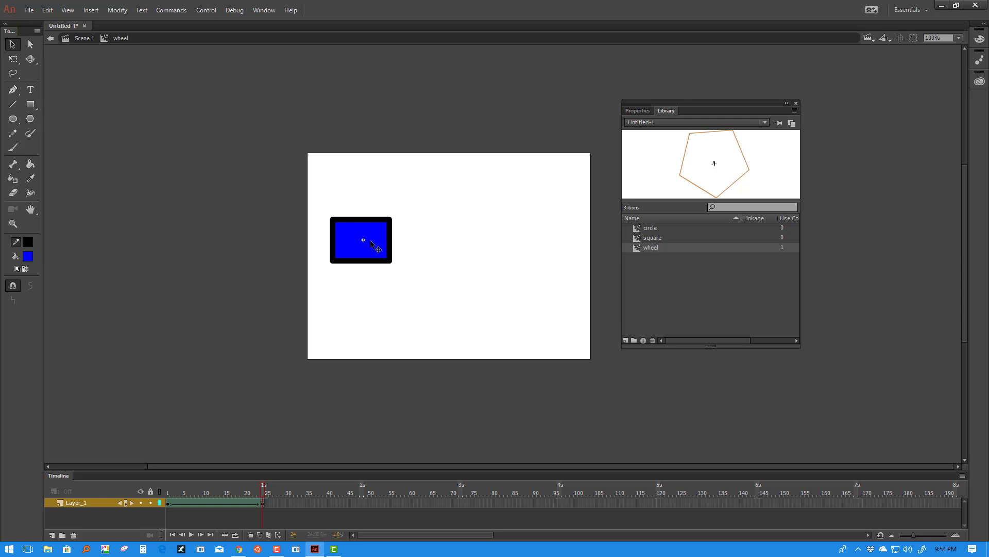
{"action": "left_click", "coordinate": [52, 535]}
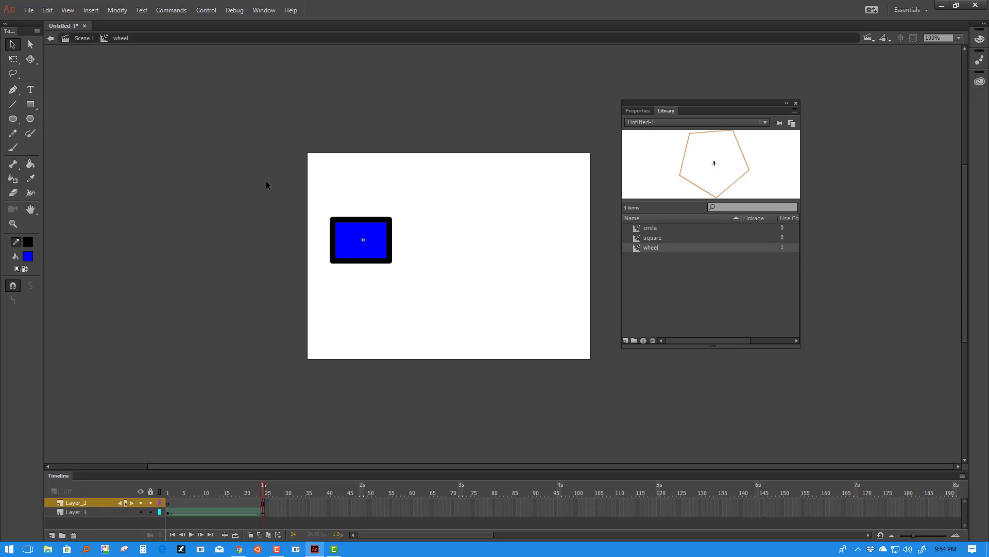
{"action": "left_click", "coordinate": [169, 503]}
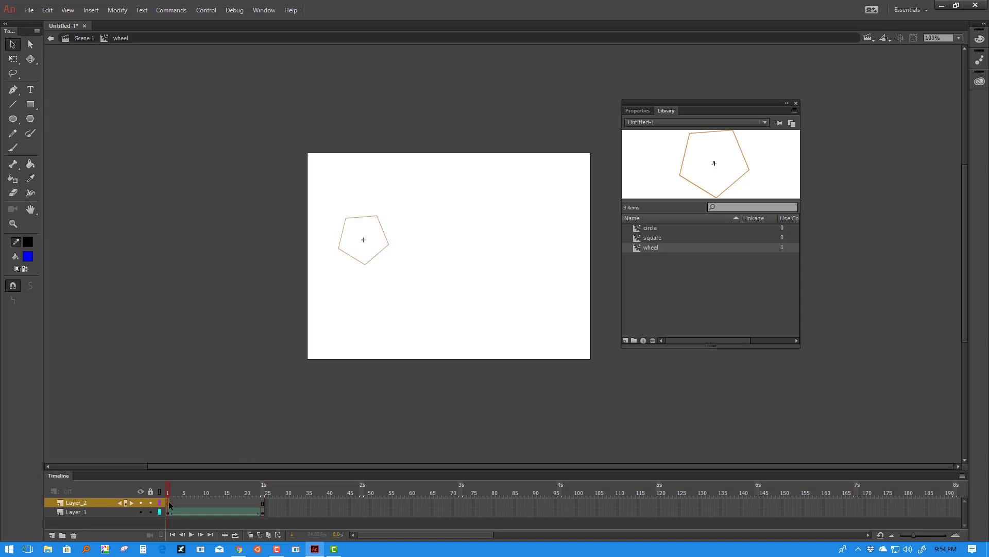
{"action": "right_click", "coordinate": [169, 502]}
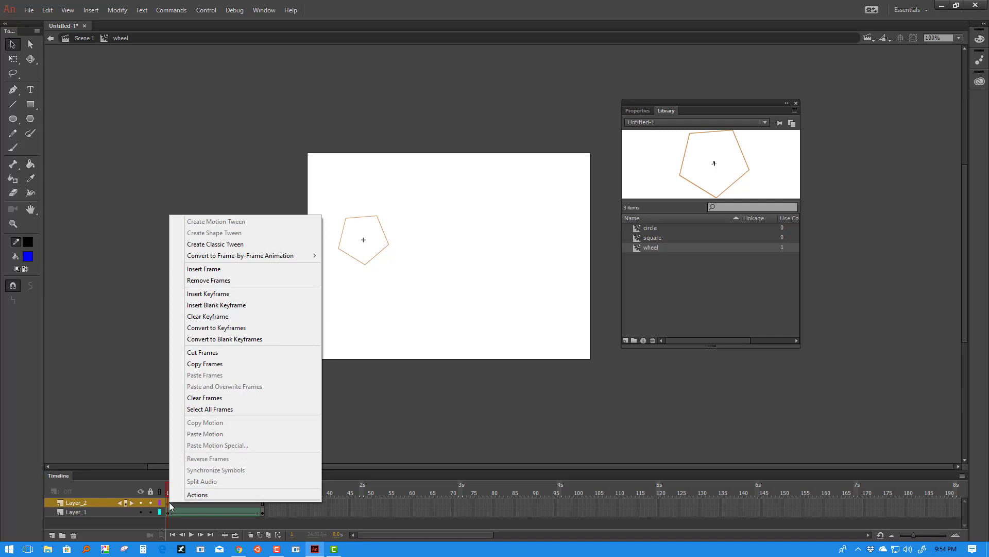
{"action": "left_click", "coordinate": [196, 495]}
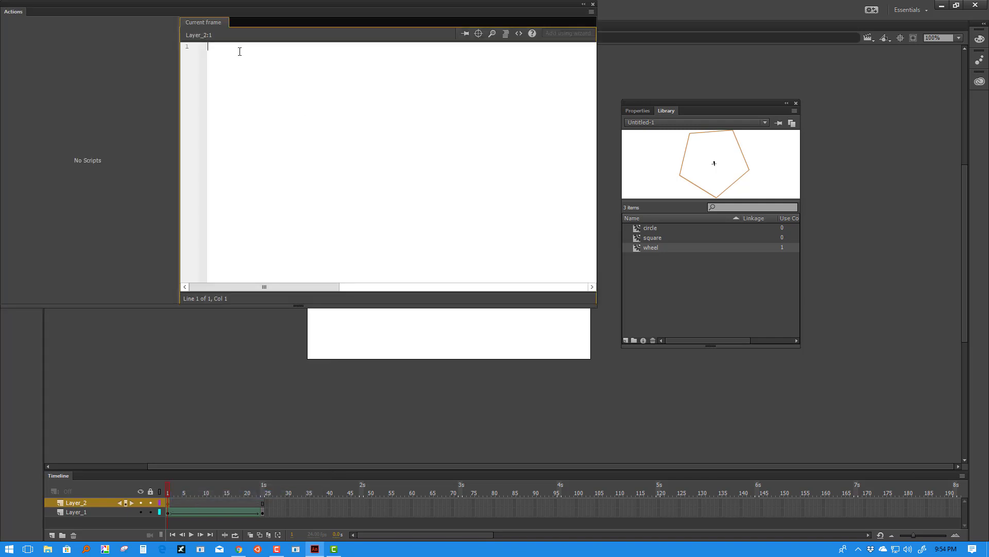
{"action": "type", "text": "stop()"}
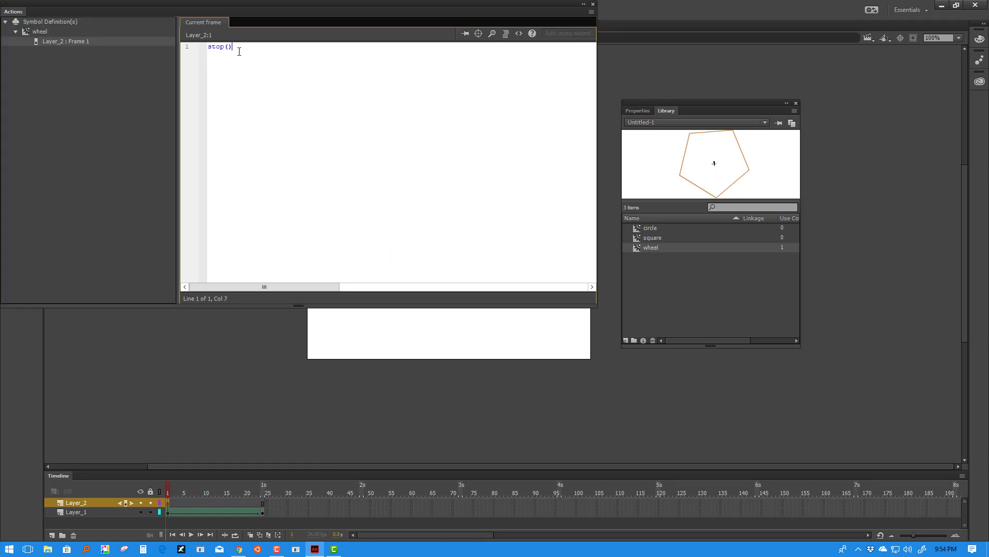
{"action": "type", "text": ";"}
{"action": "left_click_drag", "start_coordinate": [230, 5], "coordinate": [242, 78]}
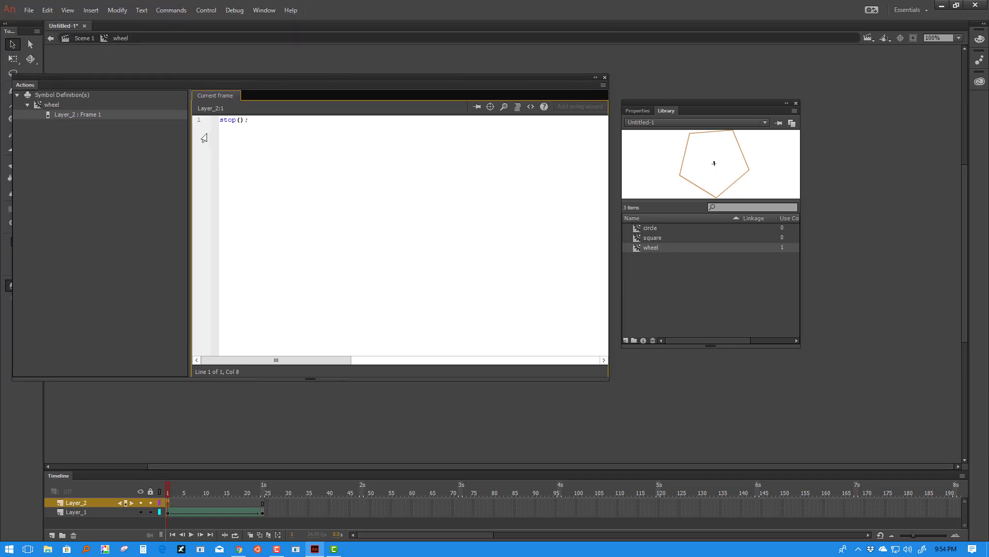
{"action": "left_click", "coordinate": [605, 76]}
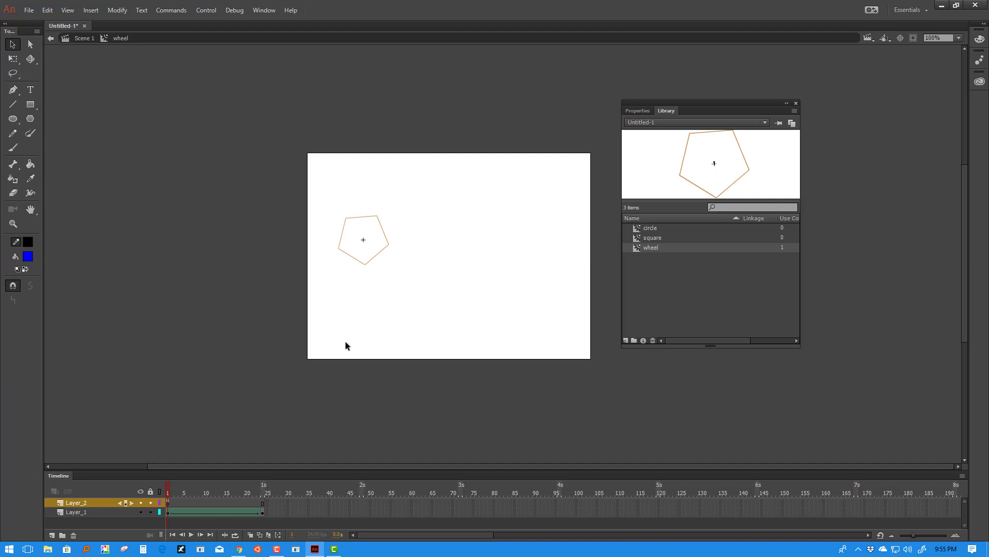
Go back to the main scene and test the movie to check the effect of the wheel's stop action.
{"action": "left_click", "coordinate": [82, 39]}
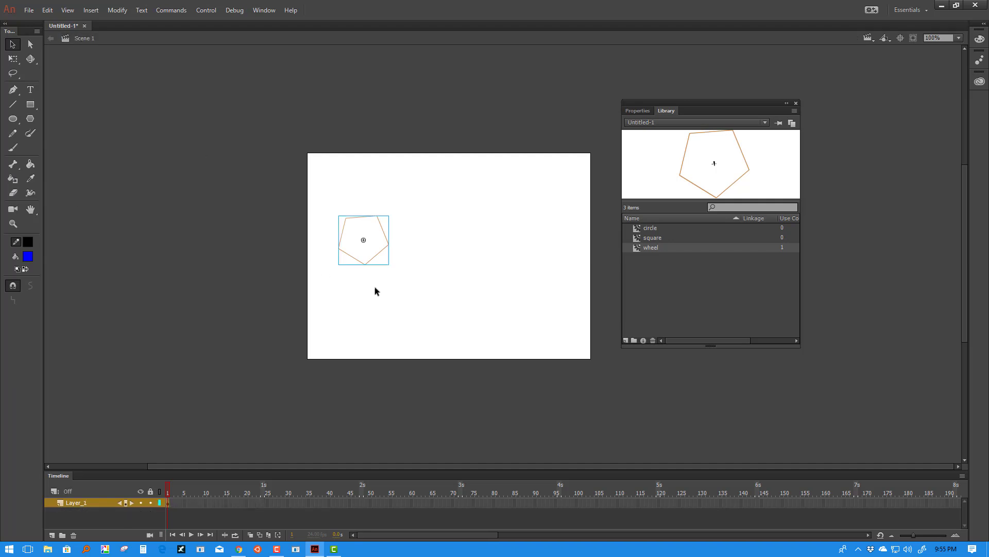
{"action": "left_click", "coordinate": [425, 268]}
{"action": "key", "text": "ctrl+Return"}
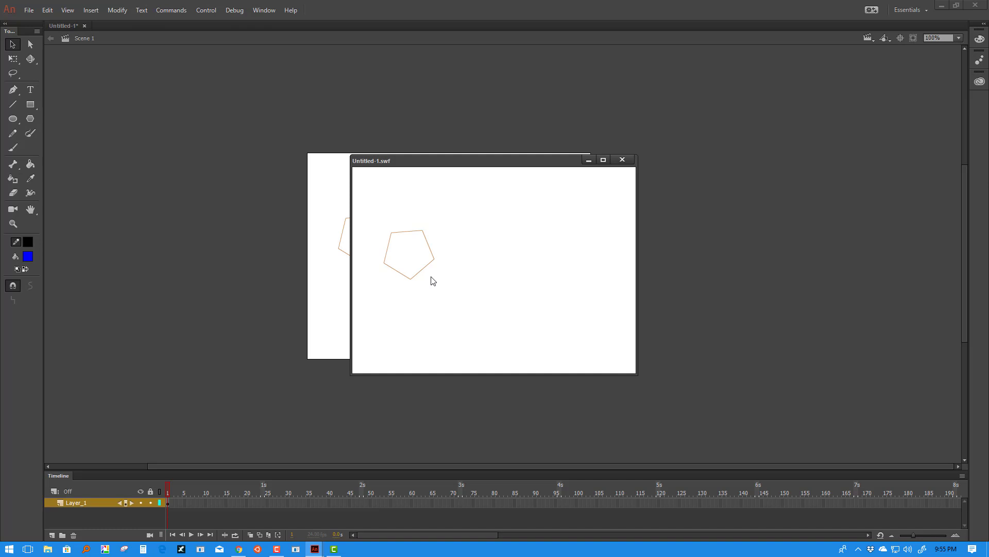
{"action": "left_click", "coordinate": [622, 160]}
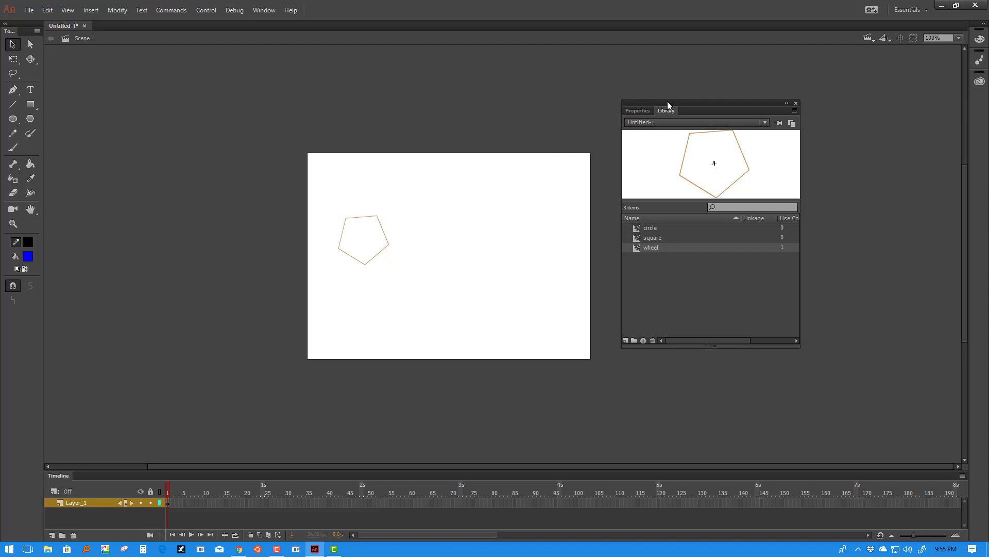
Move the floating Library panel farther away from the stage and leave the wheel instance deselected.
{"action": "left_click_drag", "start_coordinate": [668, 102], "coordinate": [738, 115]}
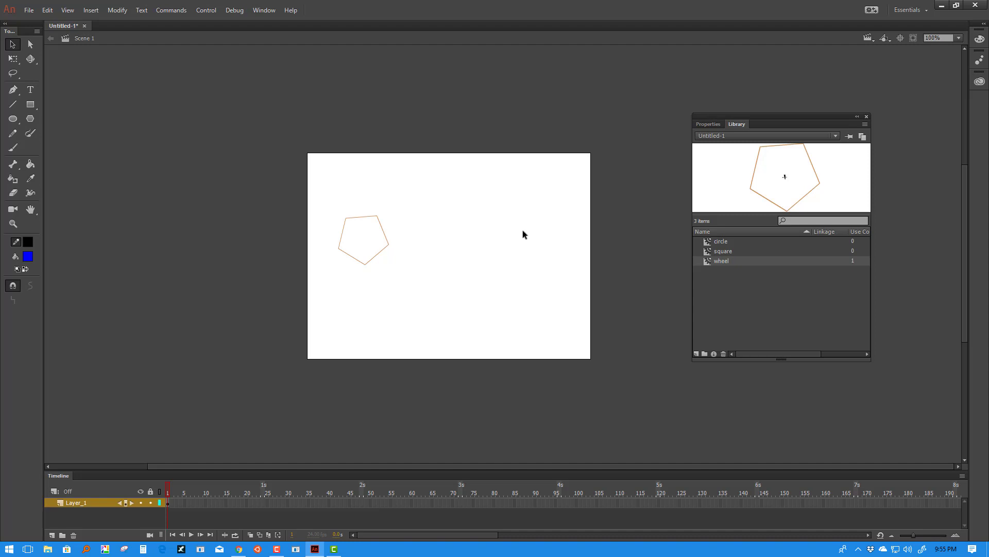
{"action": "left_click", "coordinate": [376, 245]}
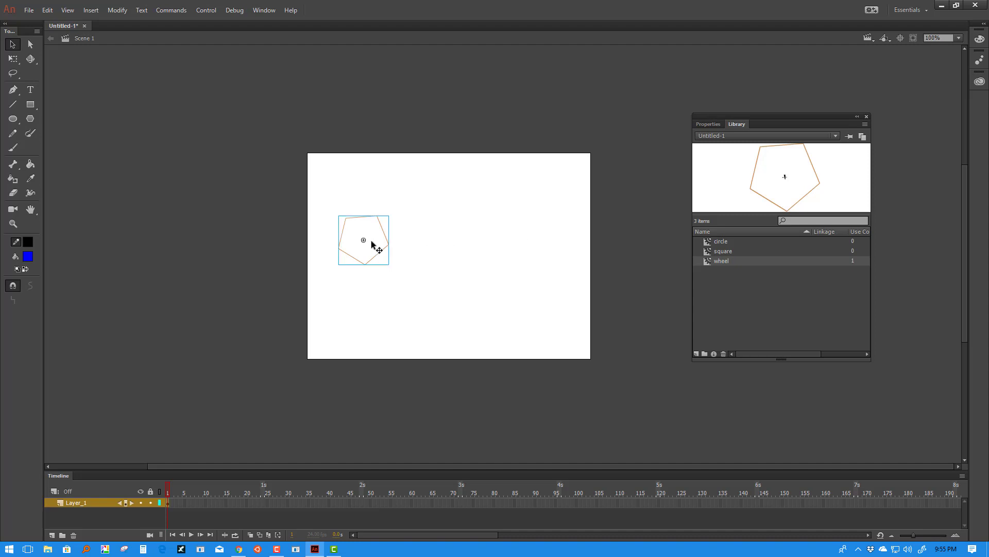
{"action": "left_click", "coordinate": [439, 278]}
{"action": "left_click", "coordinate": [730, 289]}
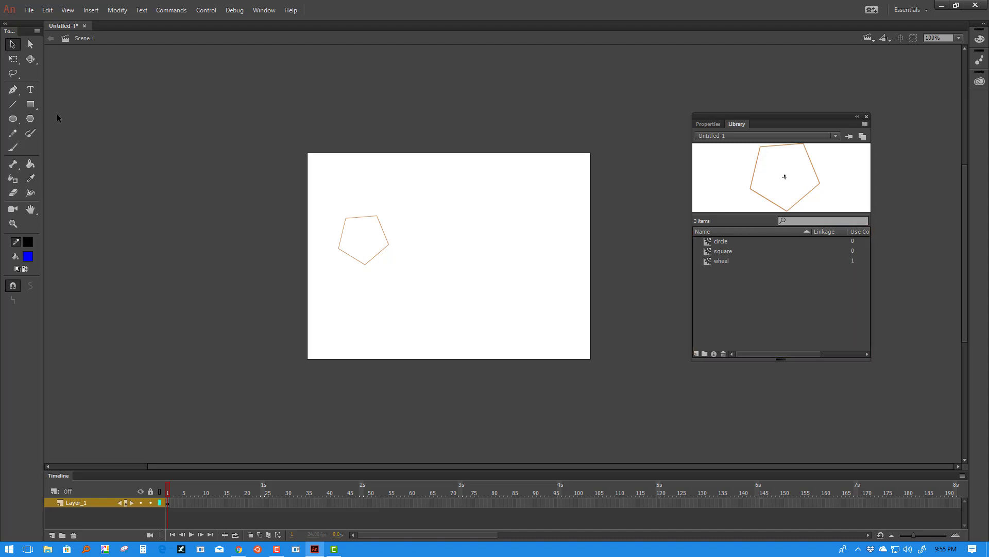
Draw a blue rectangle with a thick black stroke, about 110 × 50 px, to the right of the pentagon and select all of it.
{"action": "left_click", "coordinate": [33, 103]}
{"action": "left_click_drag", "start_coordinate": [459, 249], "coordinate": [521, 279]}
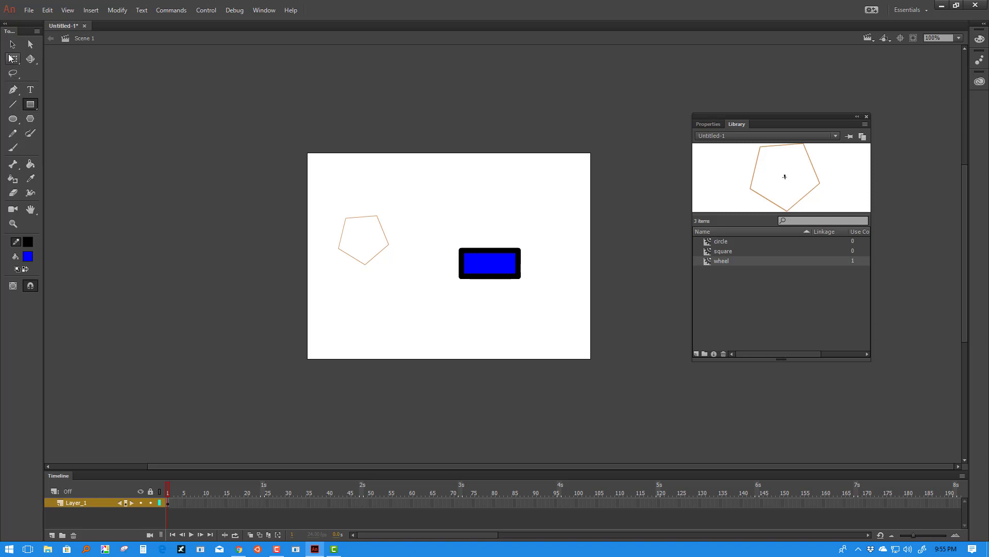
{"action": "left_click", "coordinate": [13, 44]}
{"action": "left_click_drag", "start_coordinate": [549, 235], "coordinate": [450, 295]}
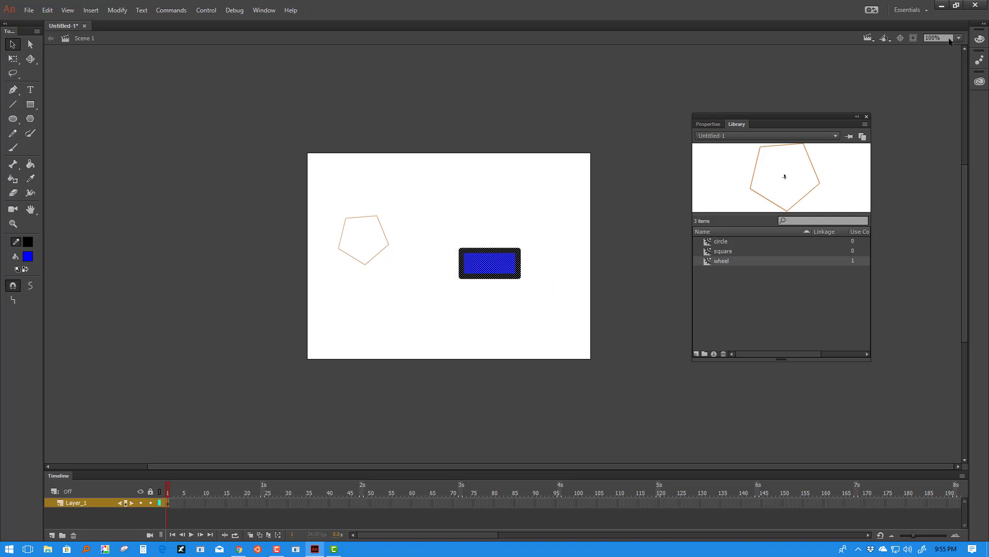
Show the selected rectangle's properties and place the Properties panel beside the stage.
{"action": "left_click", "coordinate": [273, 11]}
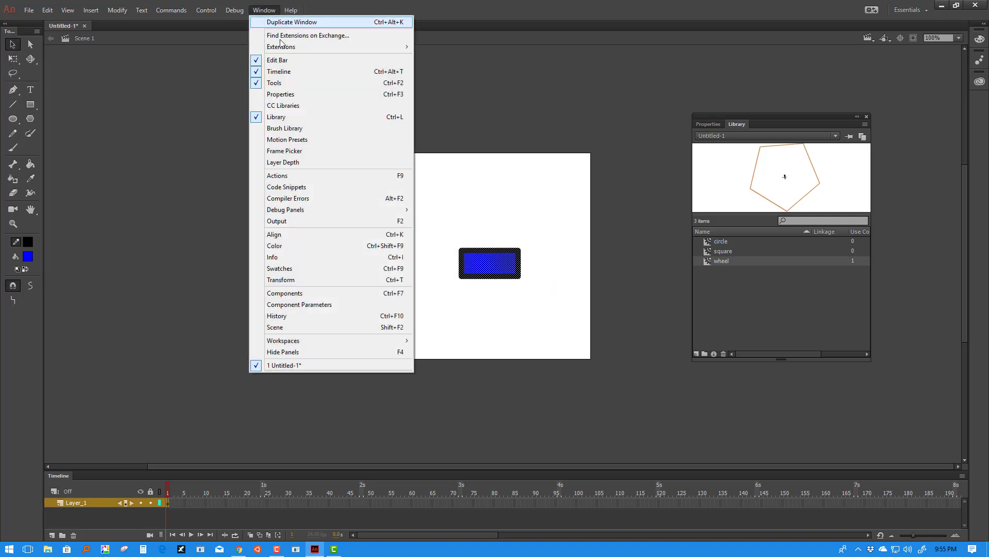
{"action": "left_click", "coordinate": [292, 97]}
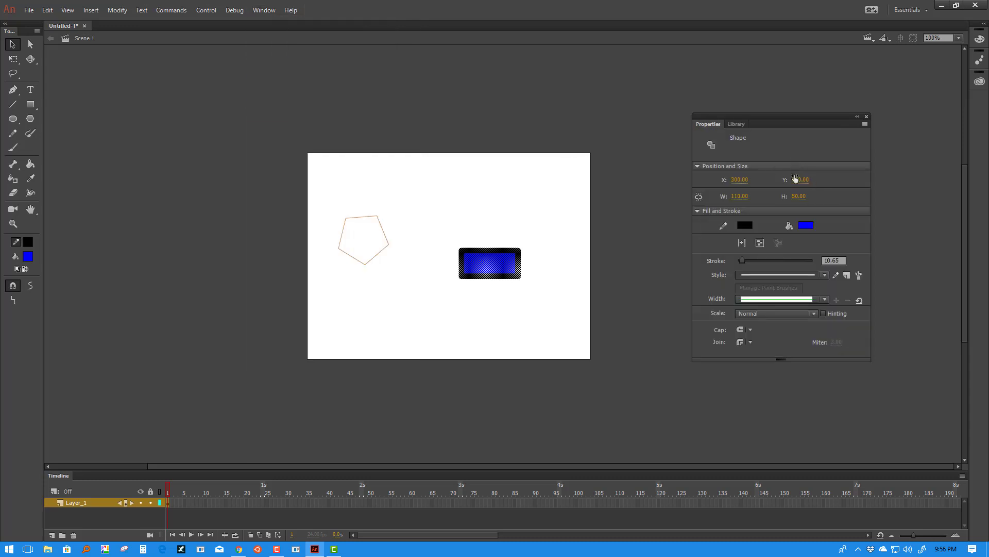
{"action": "left_click_drag", "start_coordinate": [765, 117], "coordinate": [742, 92]}
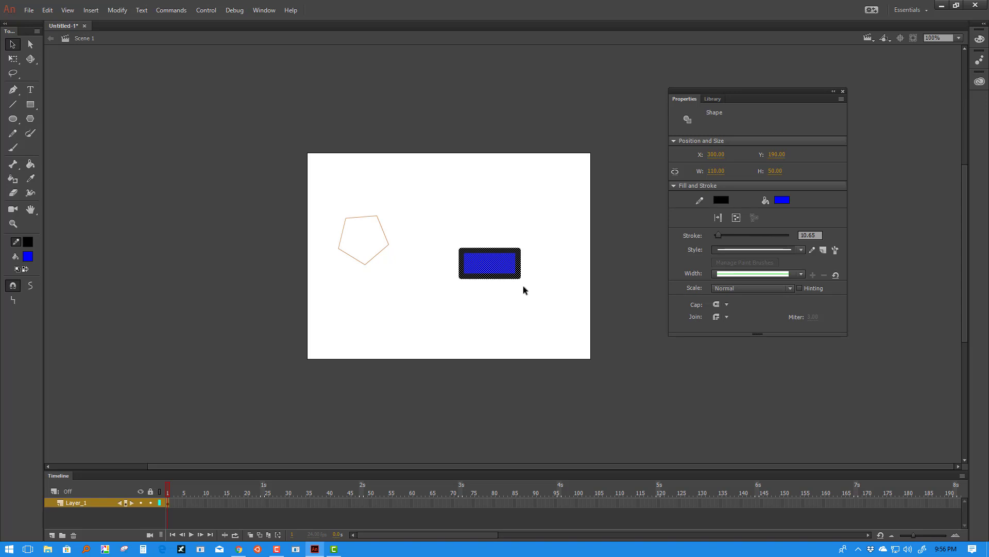
Compare the properties of the wheel instance with those of the rectangle's fill and its top stroke.
{"action": "left_click", "coordinate": [370, 233]}
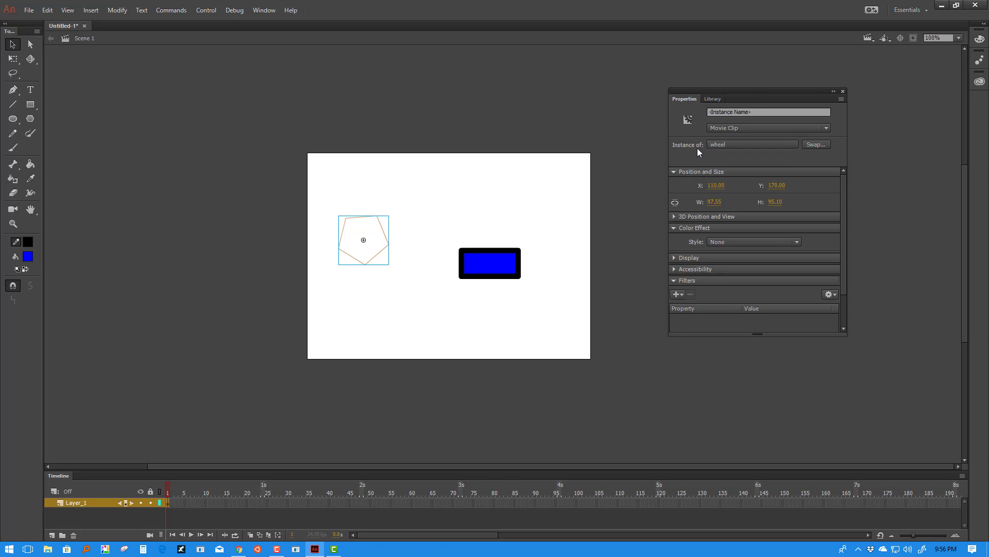
{"action": "left_click", "coordinate": [503, 262]}
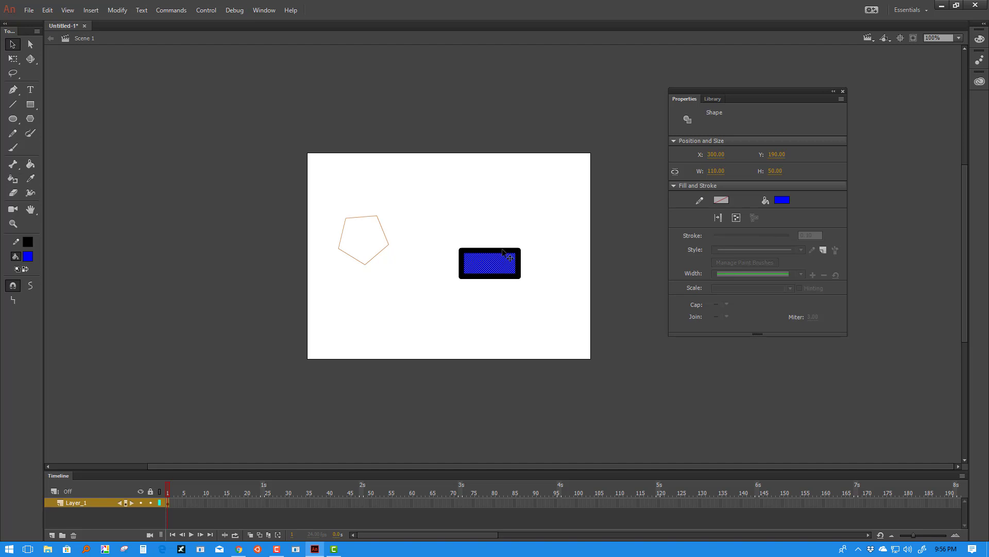
{"action": "left_click", "coordinate": [502, 250]}
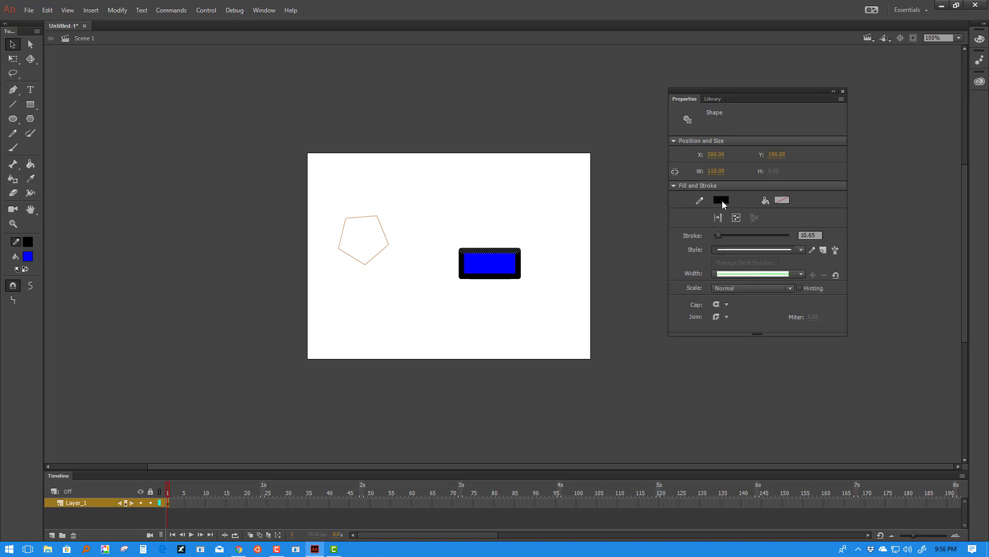
Change the whole rectangle's stroke style to Hairline and its fill colour to orange-red.
{"action": "left_click_drag", "start_coordinate": [554, 236], "coordinate": [451, 296]}
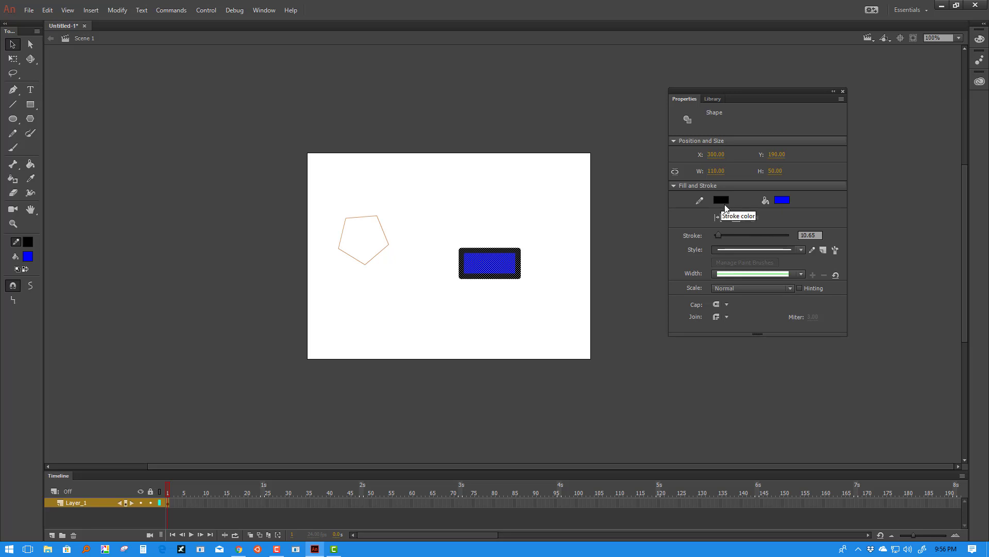
{"action": "left_click", "coordinate": [800, 251]}
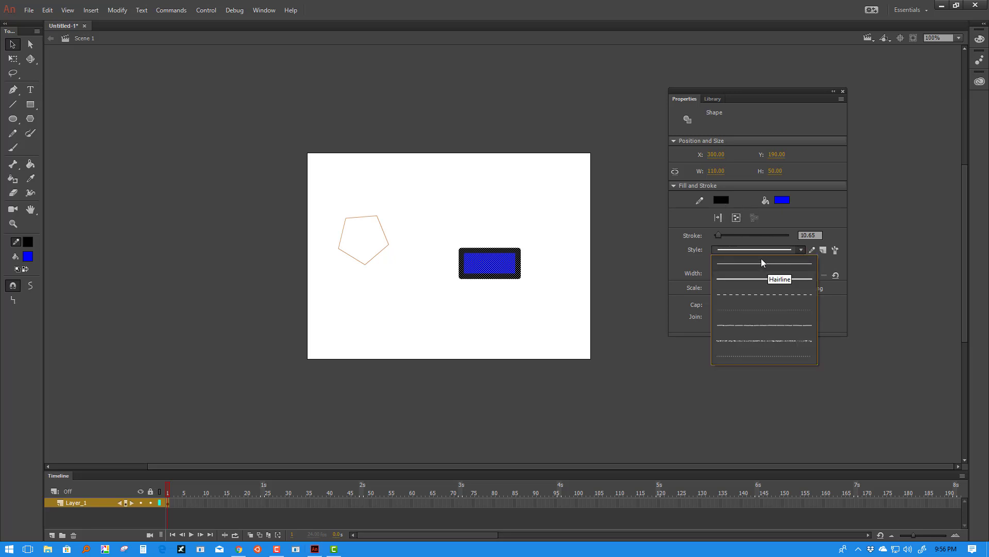
{"action": "left_click", "coordinate": [761, 263]}
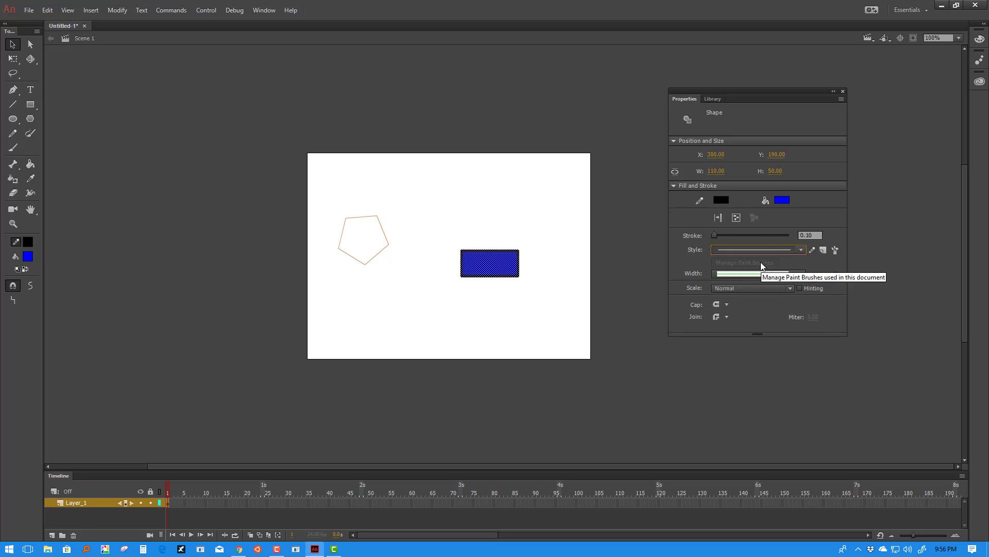
{"action": "left_click", "coordinate": [782, 199]}
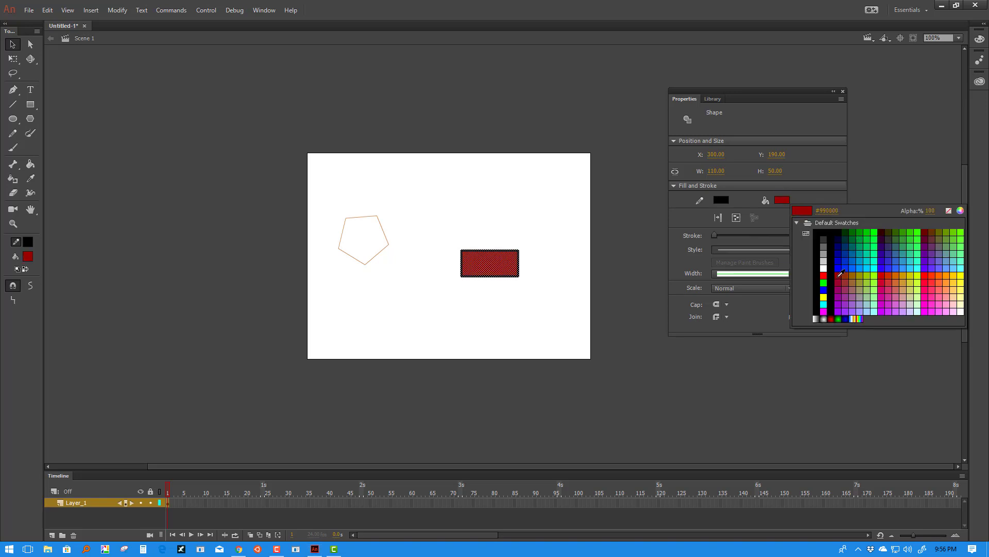
{"action": "left_click", "coordinate": [933, 275]}
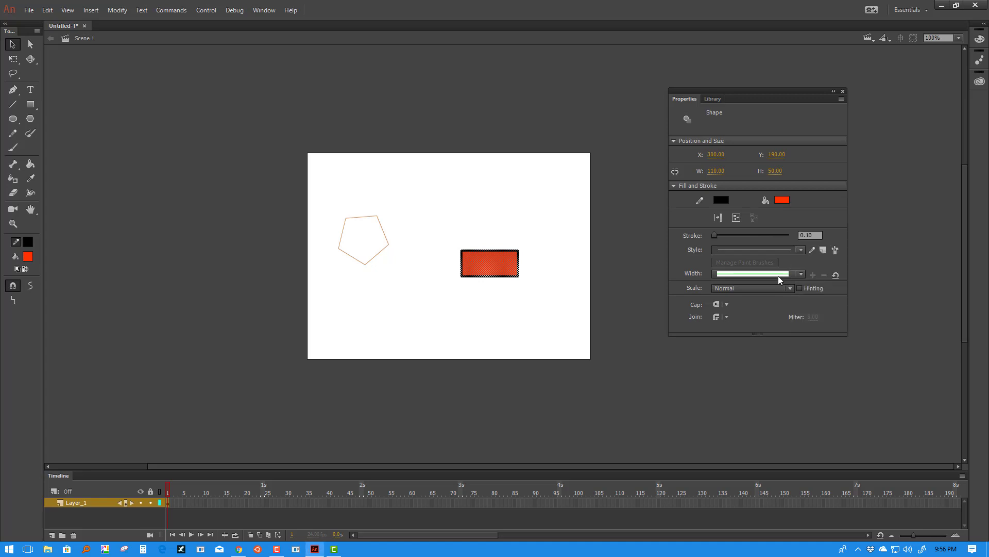
{"action": "left_click", "coordinate": [547, 230]}
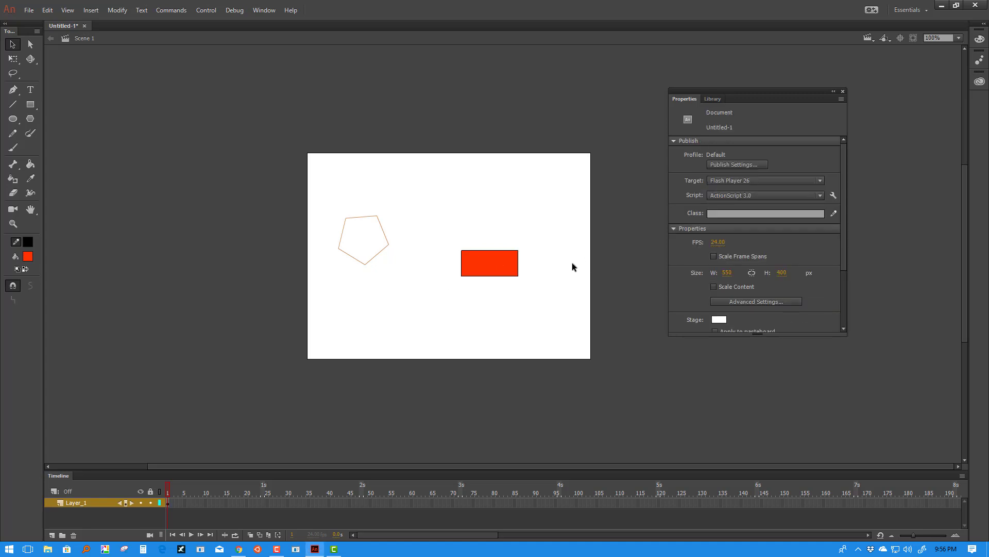
Convert the whole orange-red rectangle, including its stroke, to a Button symbol named myButton.
{"action": "left_click_drag", "start_coordinate": [547, 227], "coordinate": [451, 299]}
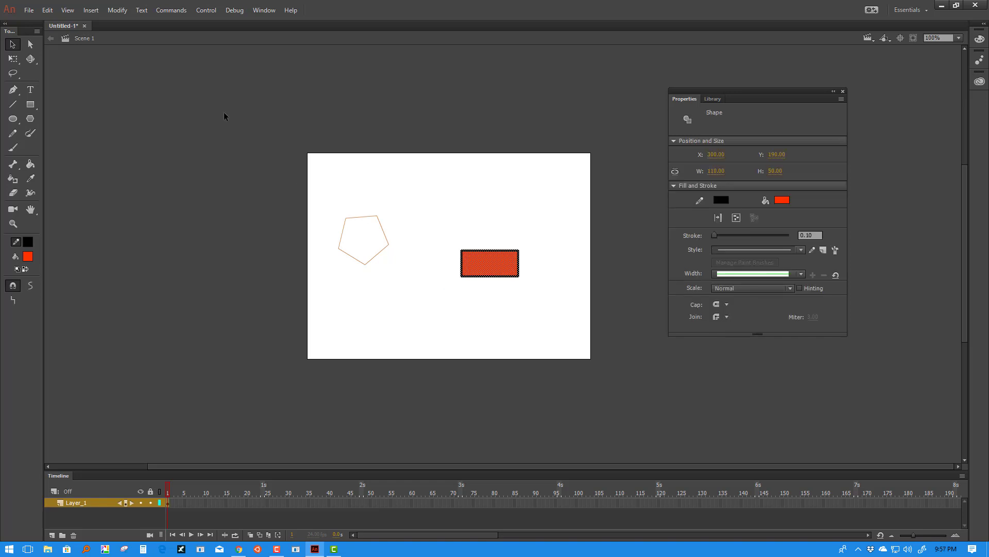
{"action": "left_click", "coordinate": [117, 10]}
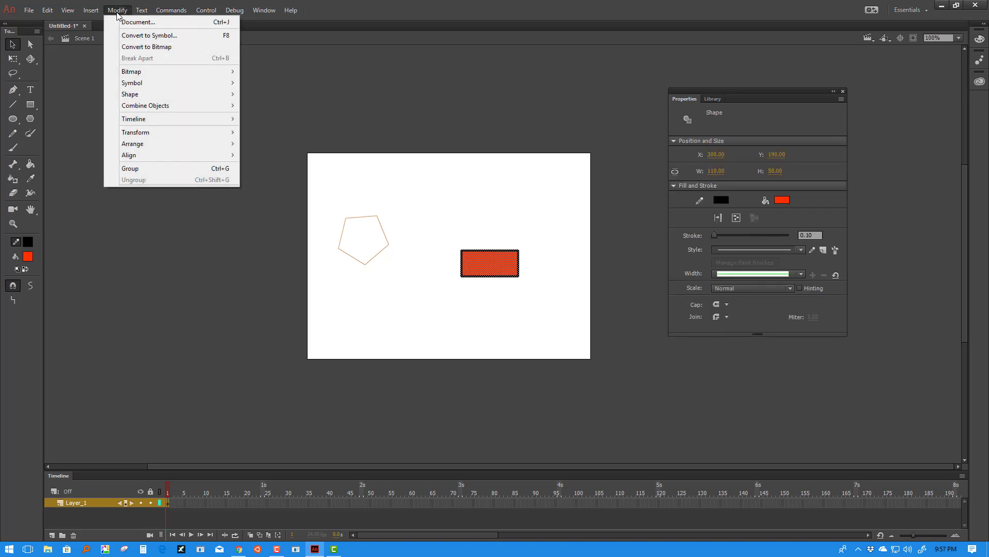
{"action": "left_click", "coordinate": [138, 36]}
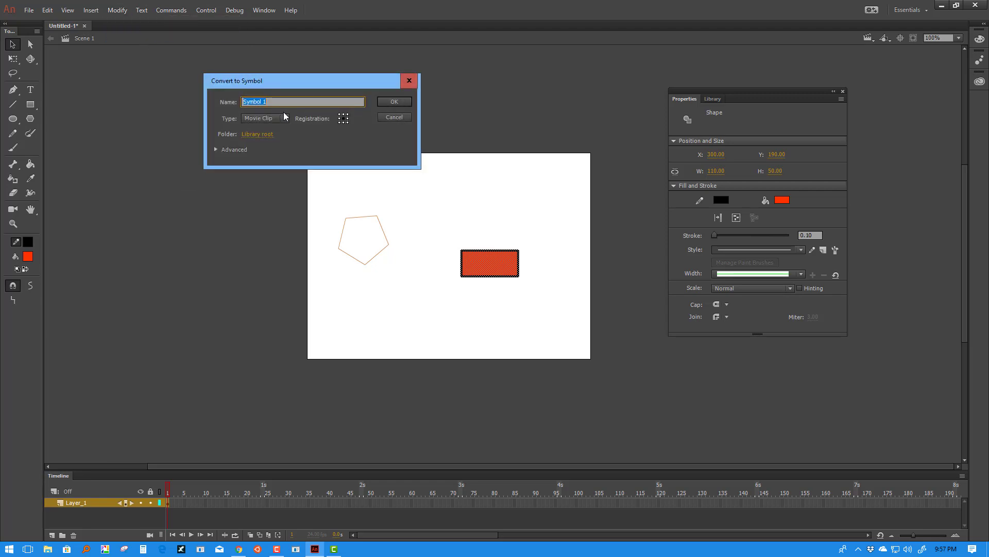
{"action": "left_click", "coordinate": [284, 117]}
{"action": "left_click", "coordinate": [271, 139]}
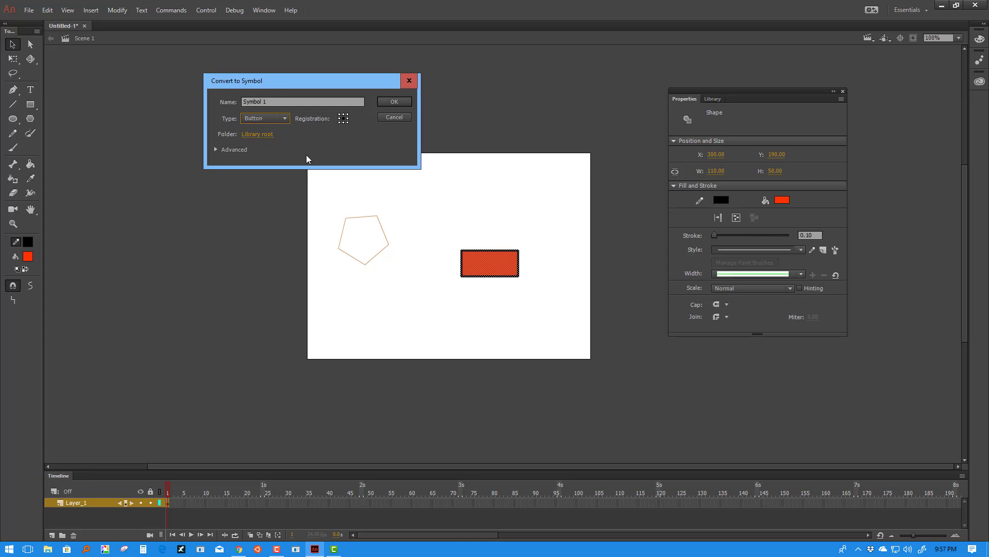
{"action": "left_click_drag", "start_coordinate": [291, 97], "coordinate": [231, 99]}
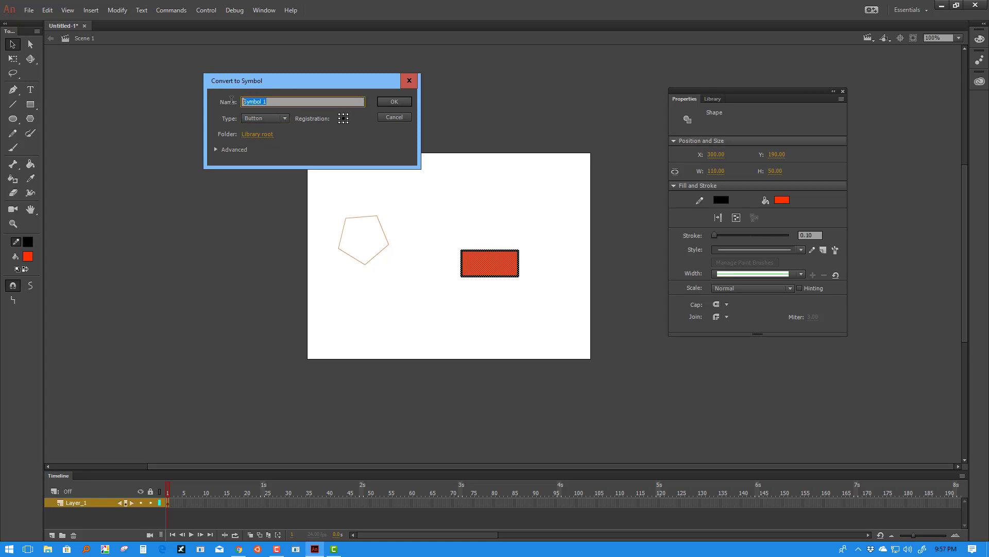
{"action": "type", "text": "bu"}
{"action": "key", "text": "BackSpace"}
{"action": "key", "text": "BackSpace"}
{"action": "type", "text": "myButt"}
{"action": "left_click", "coordinate": [396, 101]}
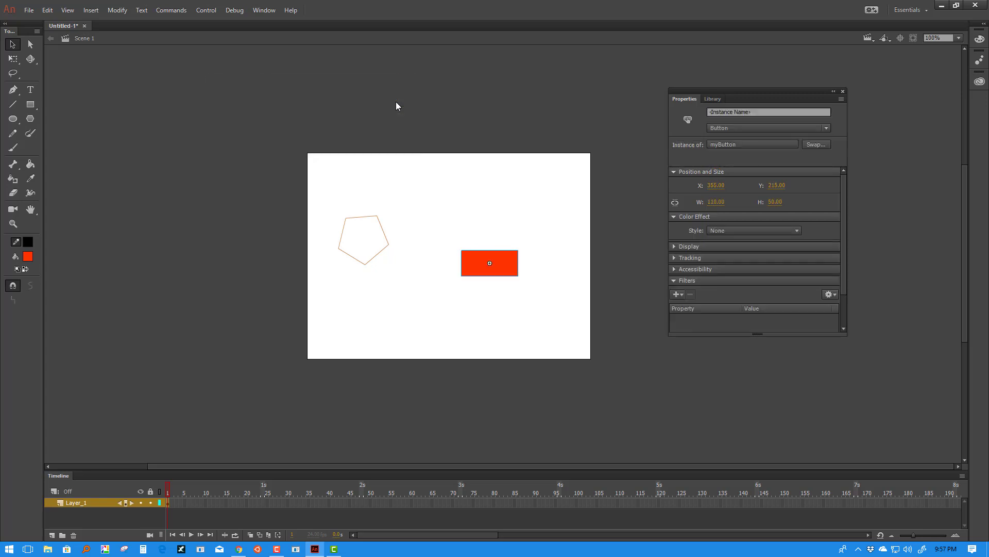
Reselect the button instance and view the instance behaviour types available for it.
{"action": "left_click", "coordinate": [510, 239]}
{"action": "left_click", "coordinate": [501, 269]}
{"action": "left_click", "coordinate": [825, 129]}
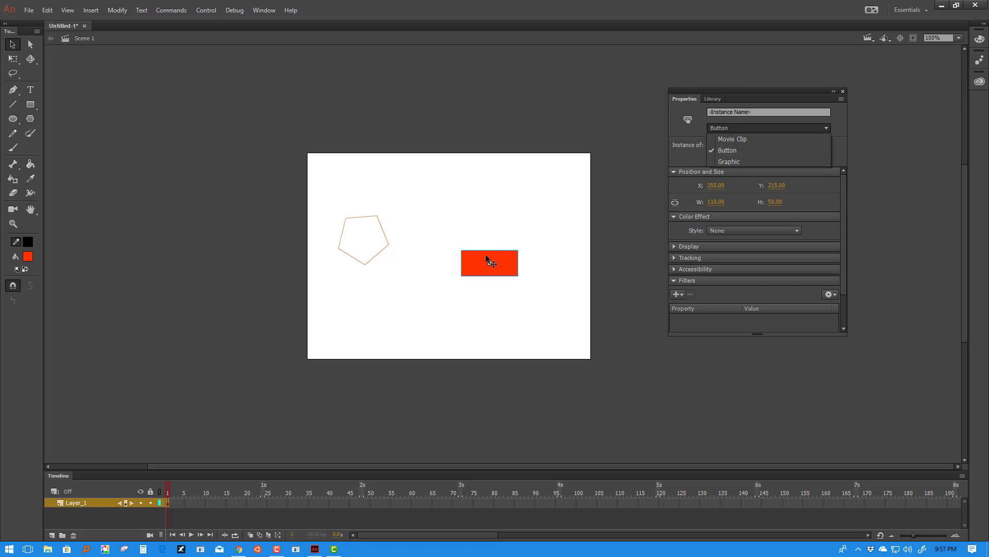
{"action": "left_click", "coordinate": [697, 131]}
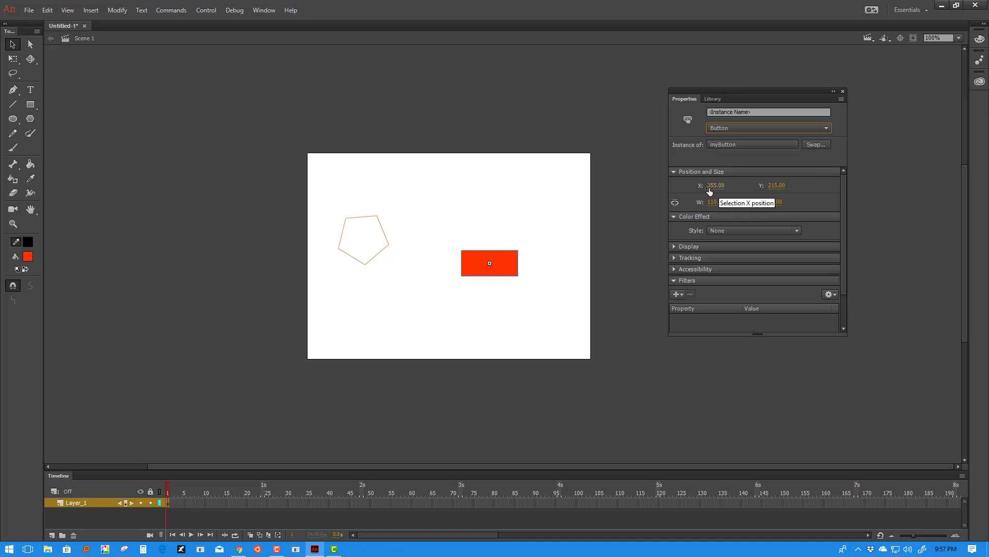
Move the button instance to about X 343, Y 193, try a larger width and height, and undo the resizing.
{"action": "left_click_drag", "start_coordinate": [715, 186], "coordinate": [773, 202]}
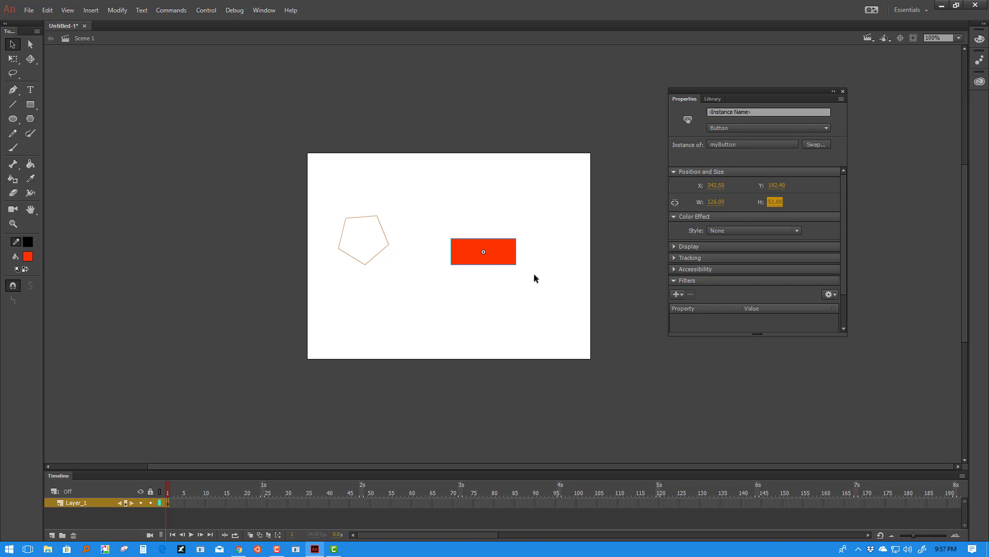
{"action": "key", "text": "Down"}
{"action": "key", "text": "ctrl+z"}
Examine the display settings and the filters that can be applied to the button instance.
{"action": "left_click", "coordinate": [675, 245]}
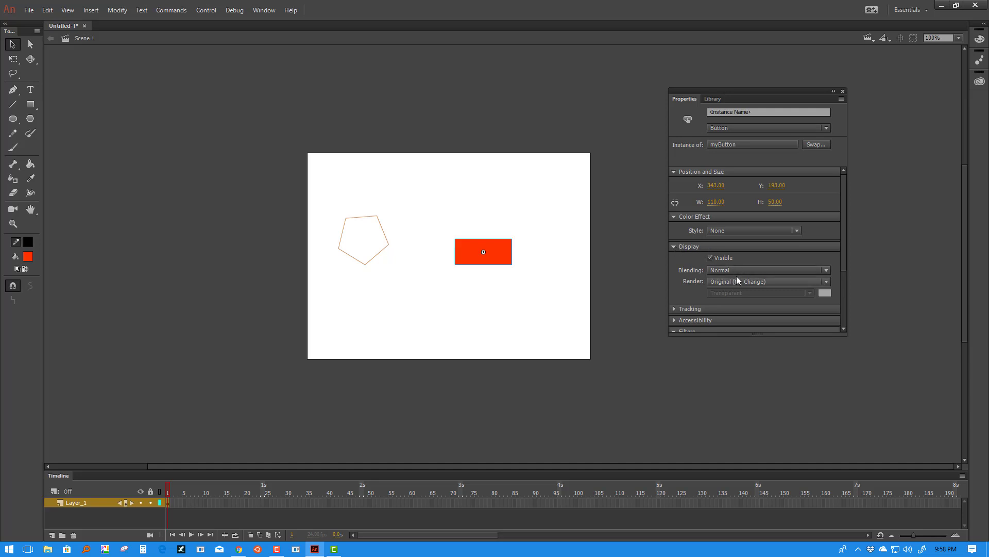
{"action": "left_click", "coordinate": [675, 246]}
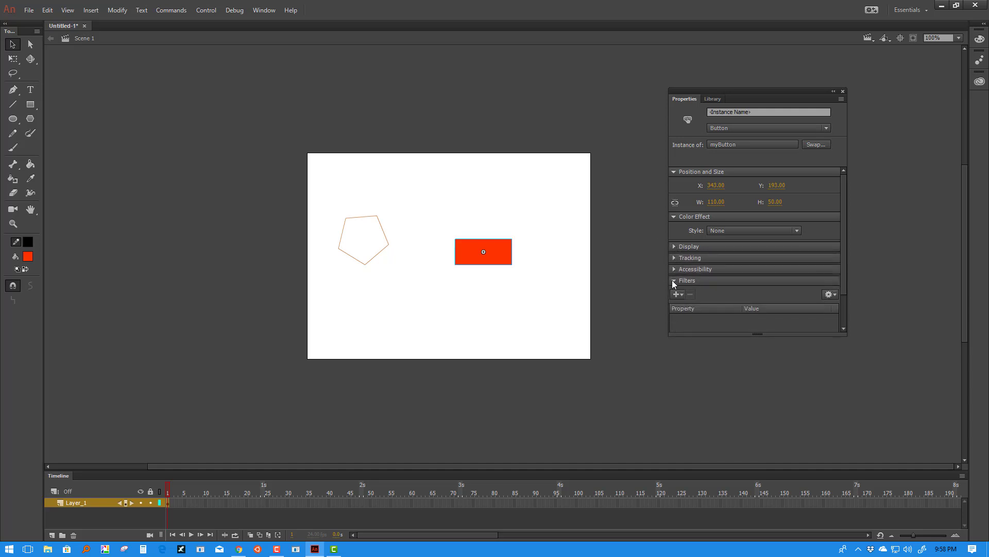
{"action": "left_click", "coordinate": [674, 281]}
{"action": "left_click", "coordinate": [673, 279]}
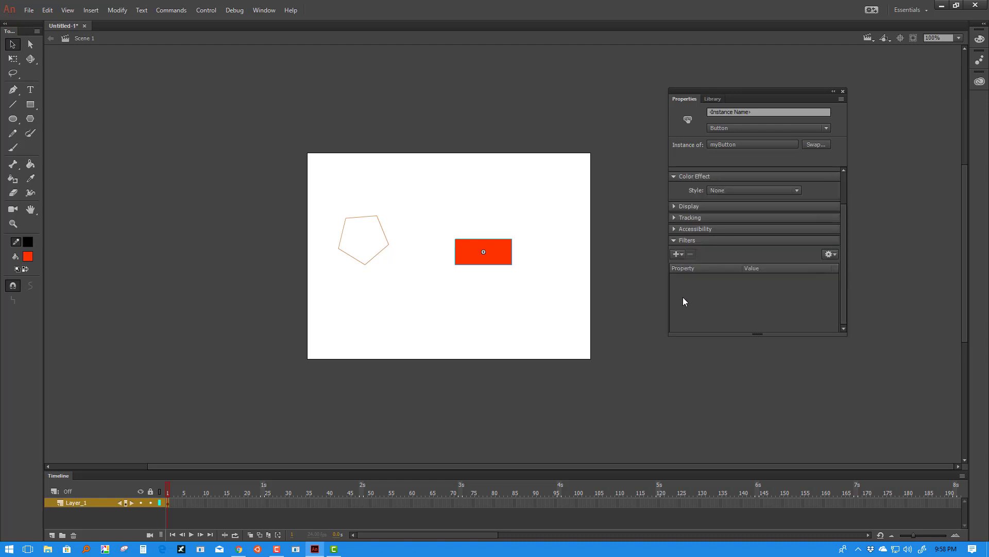
{"action": "left_click", "coordinate": [678, 254]}
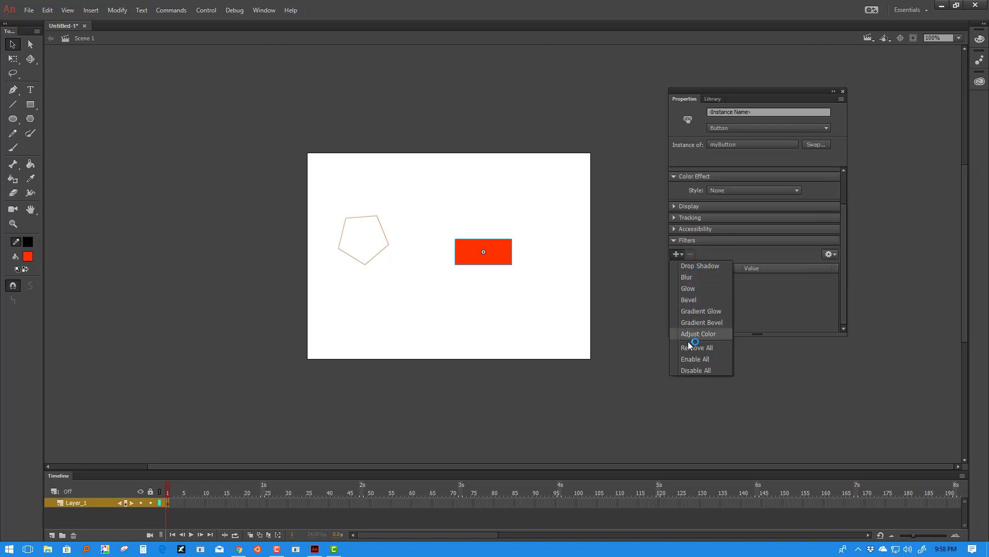
{"action": "left_click", "coordinate": [771, 300]}
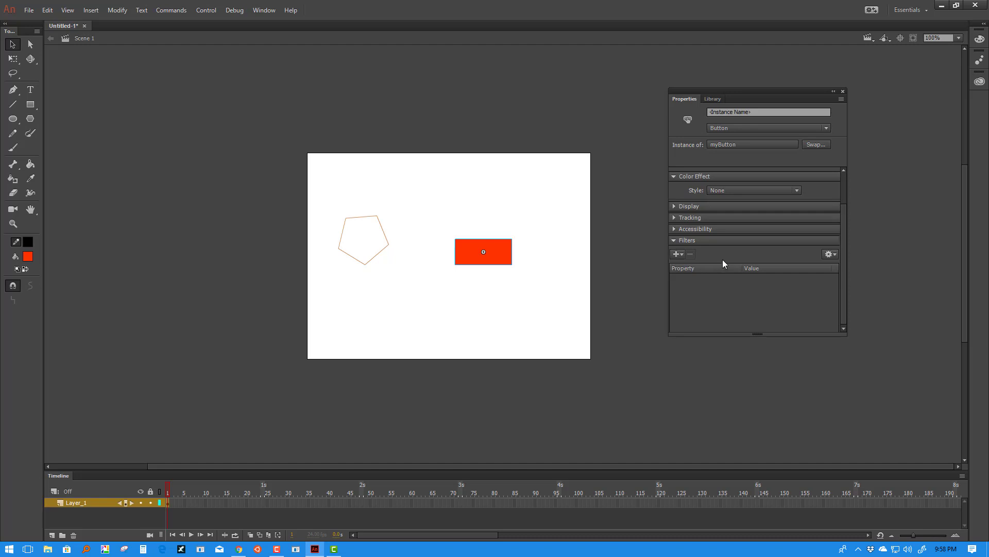
{"action": "left_click", "coordinate": [675, 241]}
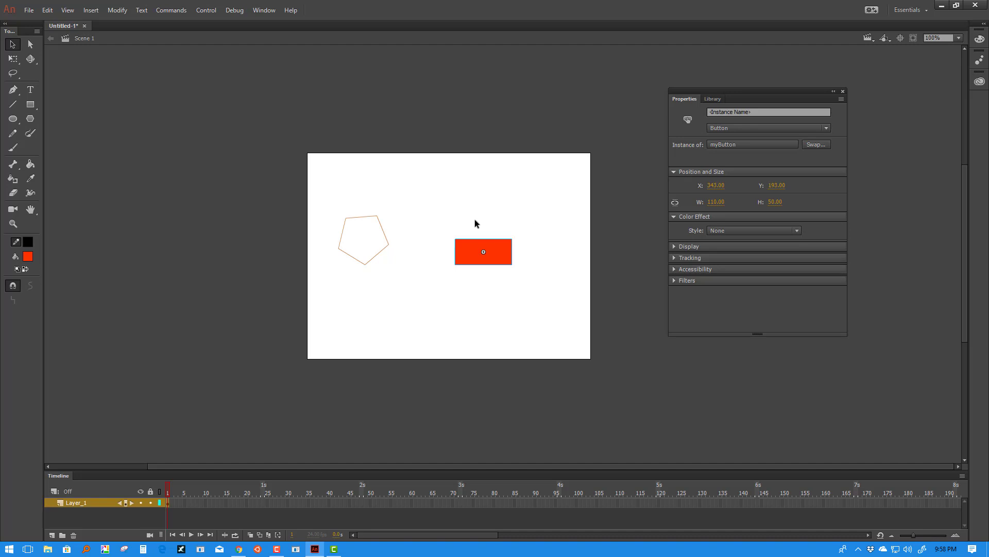
Open the myButton symbol for editing and go through its Up, Over and Down frames.
{"action": "left_click", "coordinate": [530, 225]}
{"action": "left_click", "coordinate": [497, 248]}
{"action": "left_click", "coordinate": [524, 226]}
{"action": "left_click", "coordinate": [496, 251]}
{"action": "double_click", "coordinate": [496, 251]}
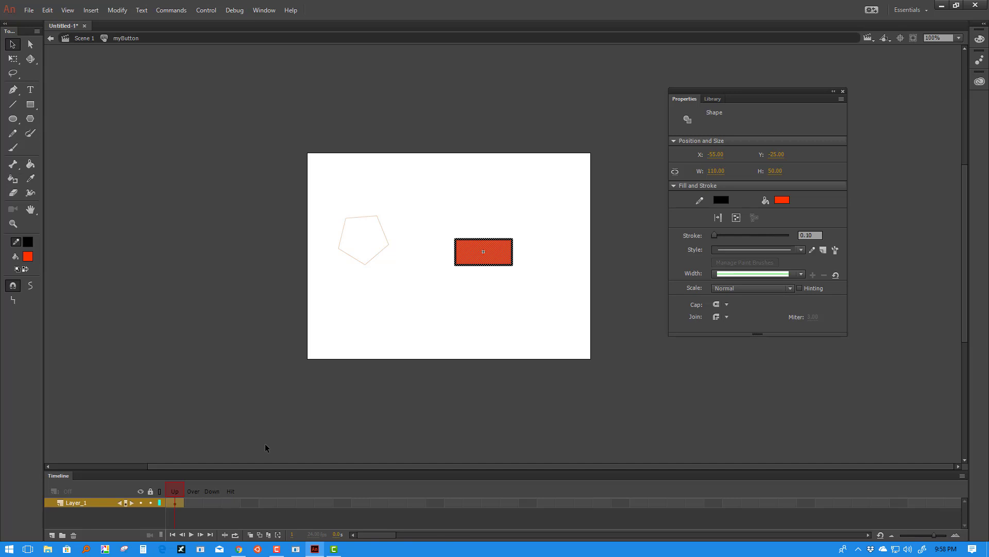
{"action": "left_click", "coordinate": [177, 502]}
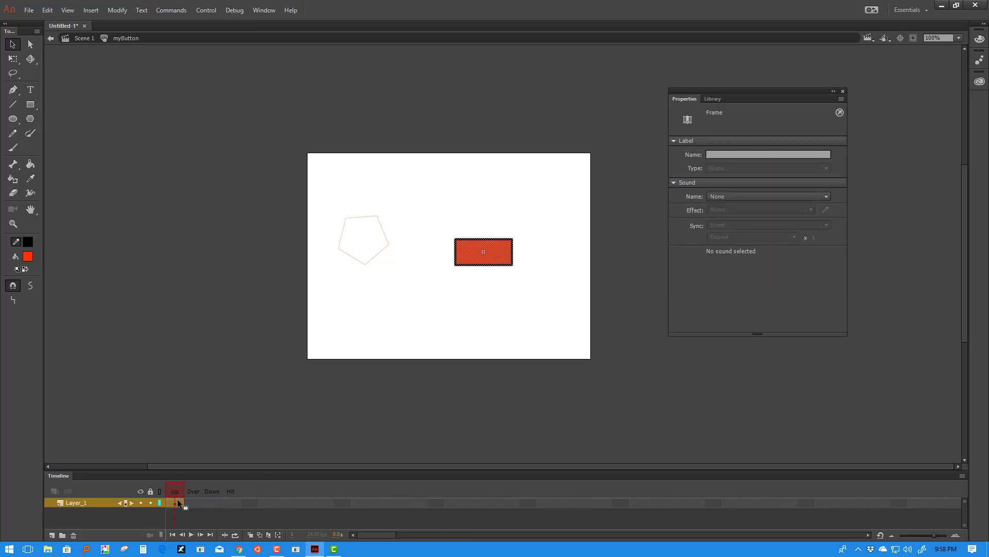
{"action": "left_click", "coordinate": [196, 503]}
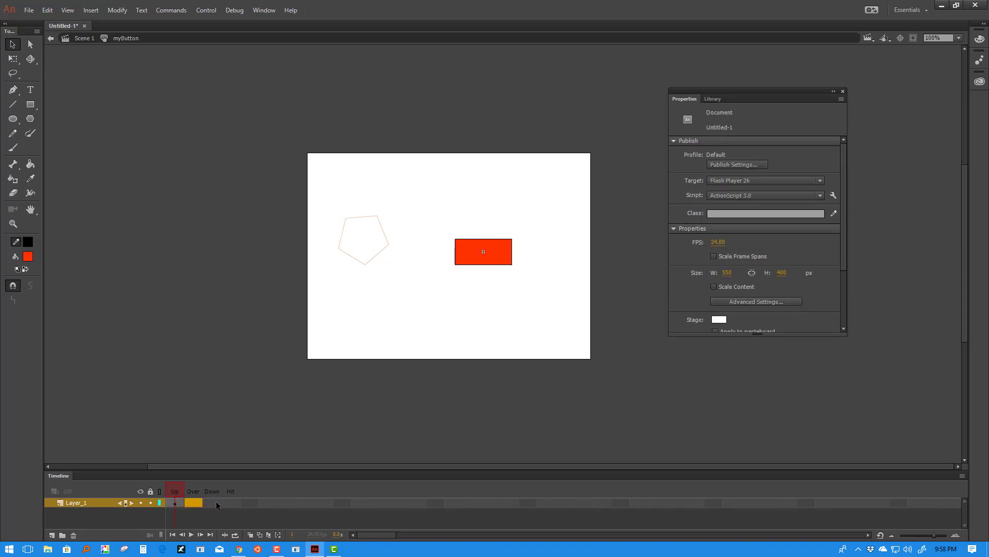
{"action": "left_click", "coordinate": [217, 503]}
Copy the whole rectangle from the Up frame and paste it in place in a new blank keyframe at Over.
{"action": "left_click_drag", "start_coordinate": [525, 230], "coordinate": [446, 280]}
{"action": "right_click", "coordinate": [493, 250]}
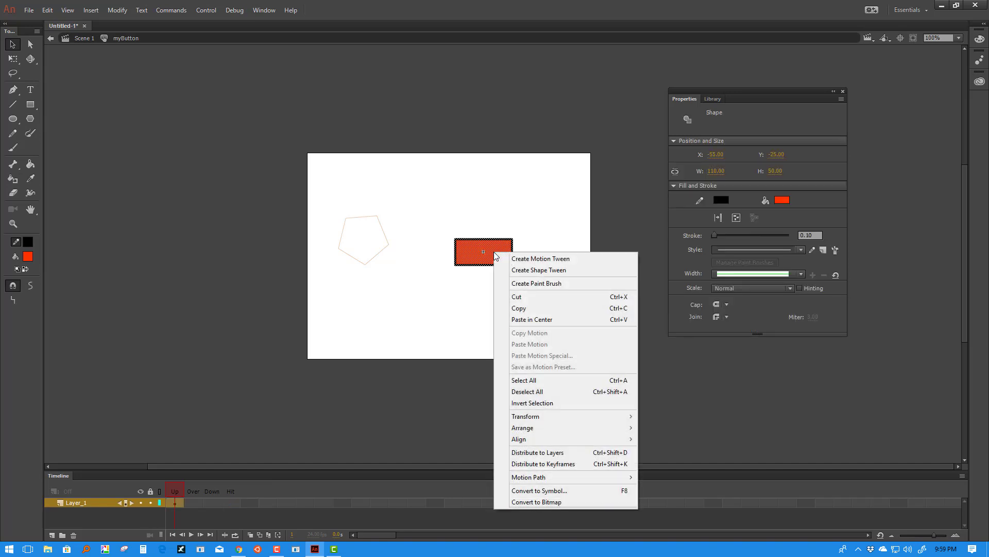
{"action": "left_click", "coordinate": [529, 310]}
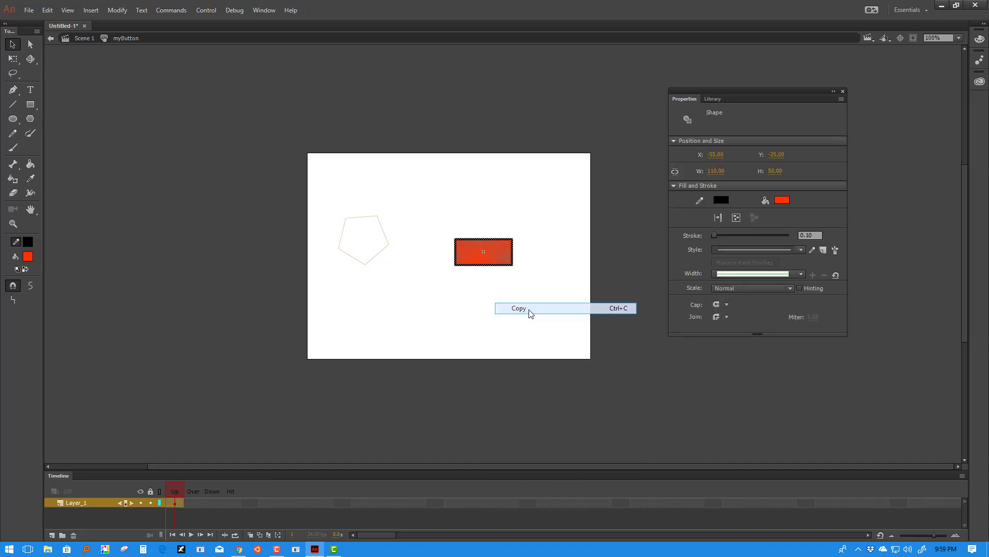
{"action": "left_click", "coordinate": [197, 503]}
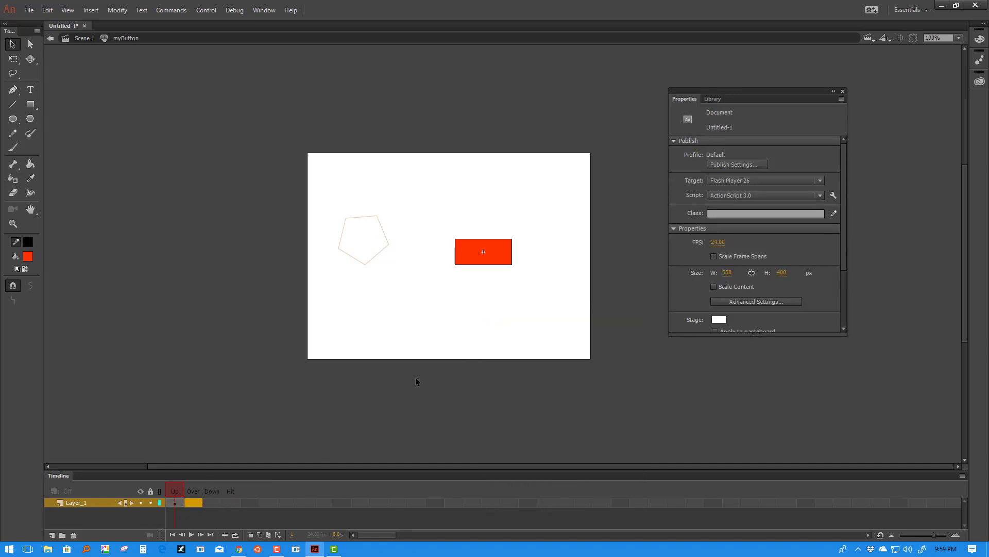
{"action": "right_click", "coordinate": [196, 504]}
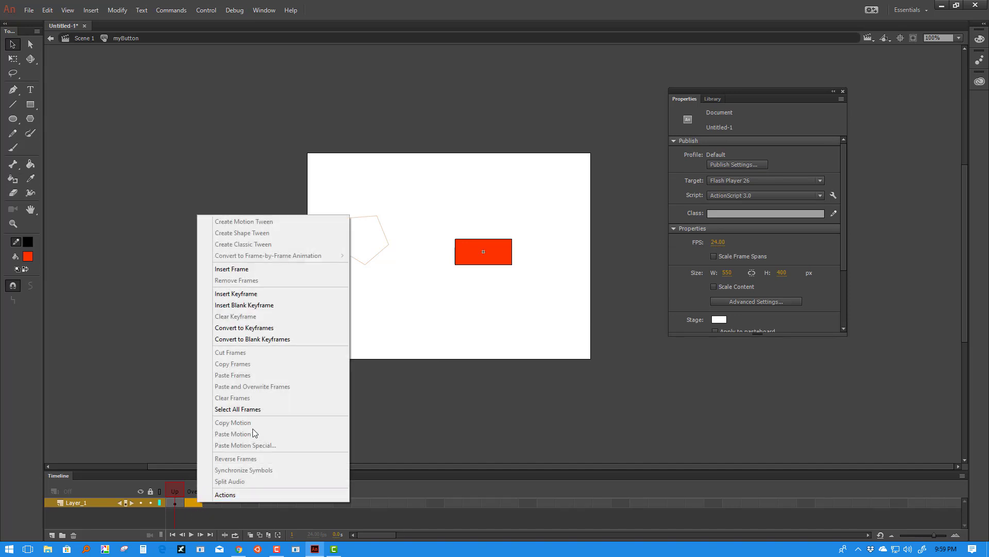
{"action": "left_click", "coordinate": [249, 305]}
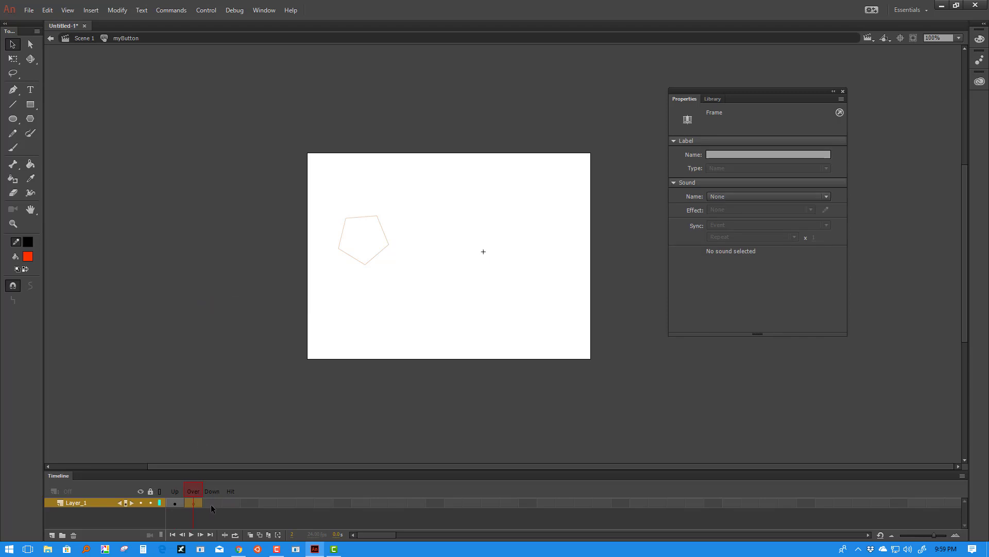
{"action": "right_click", "coordinate": [478, 261]}
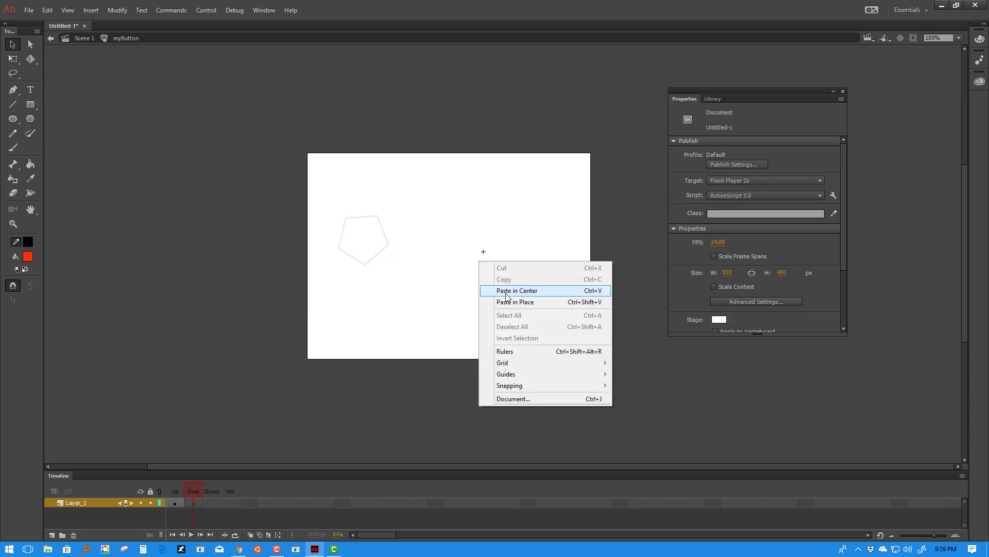
{"action": "left_click", "coordinate": [508, 305]}
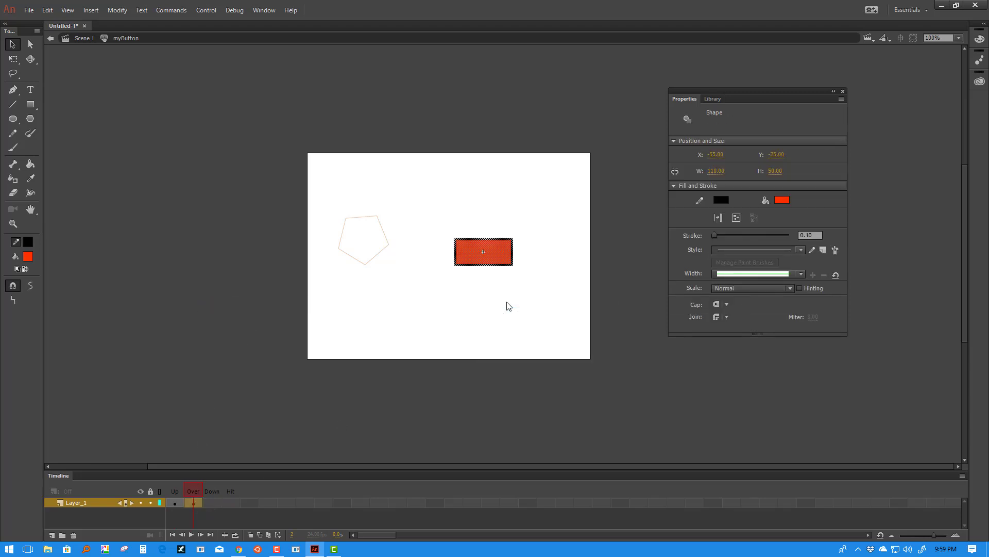
{"action": "left_click", "coordinate": [508, 306]}
Change the Over rectangle's fill to a slightly lighter orange and compare it with the Up state.
{"action": "left_click", "coordinate": [493, 249]}
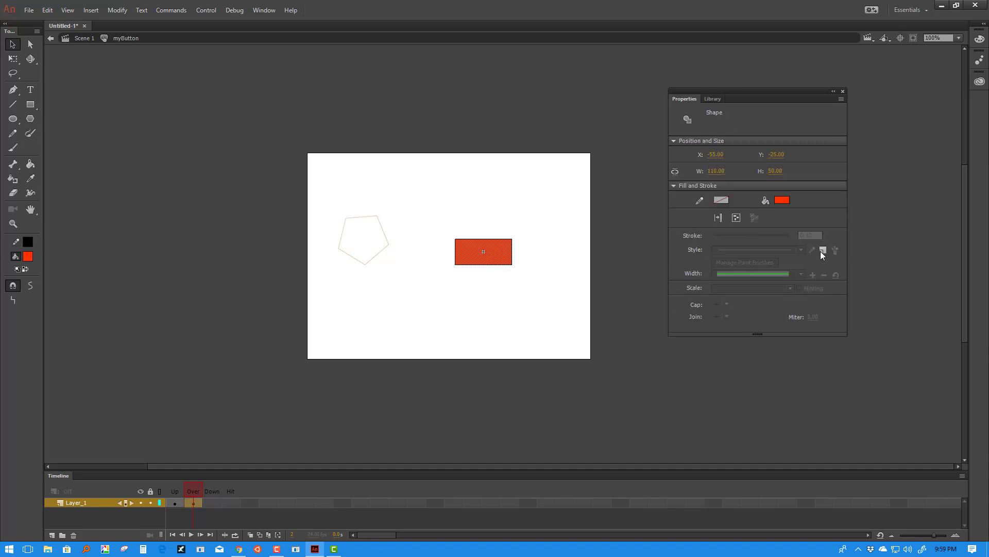
{"action": "left_click", "coordinate": [781, 201]}
{"action": "left_click", "coordinate": [954, 210]}
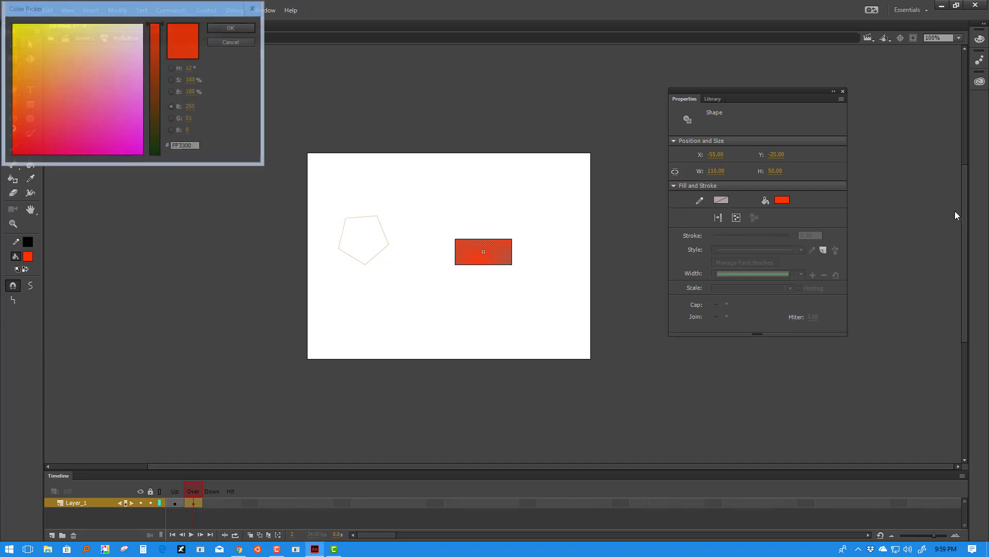
{"action": "left_click_drag", "start_coordinate": [175, 11], "coordinate": [528, 57]}
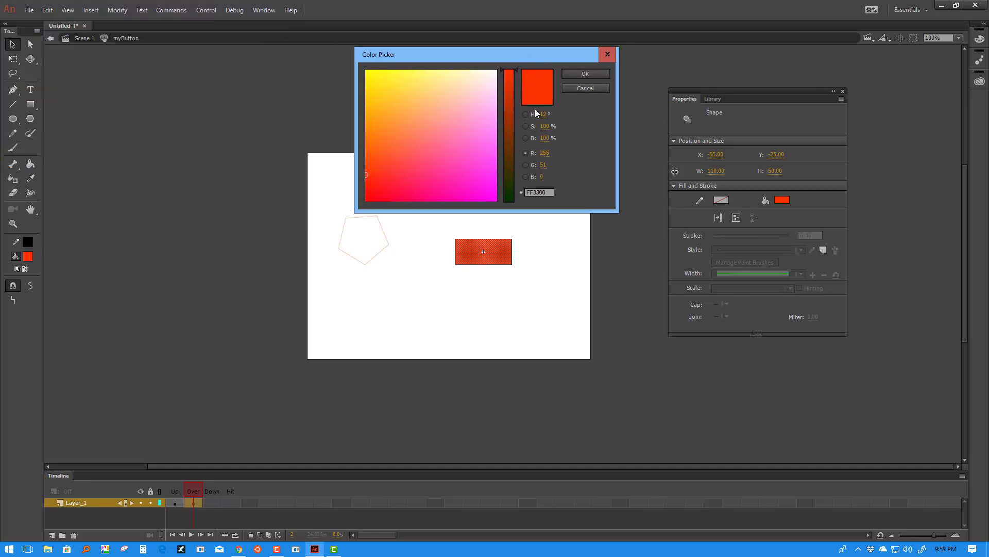
{"action": "left_click", "coordinate": [546, 140]}
{"action": "left_click", "coordinate": [370, 167]}
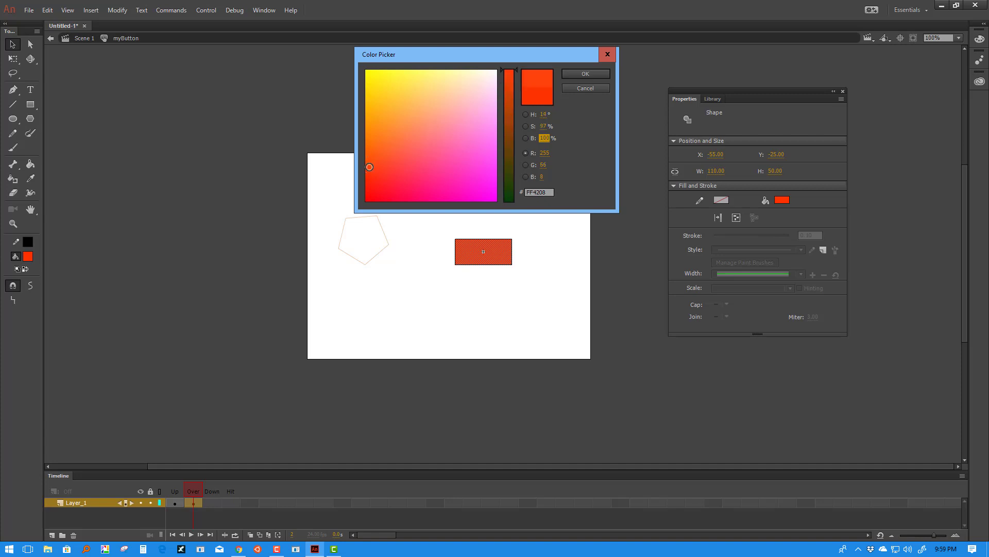
{"action": "left_click_drag", "start_coordinate": [370, 167], "coordinate": [372, 158]}
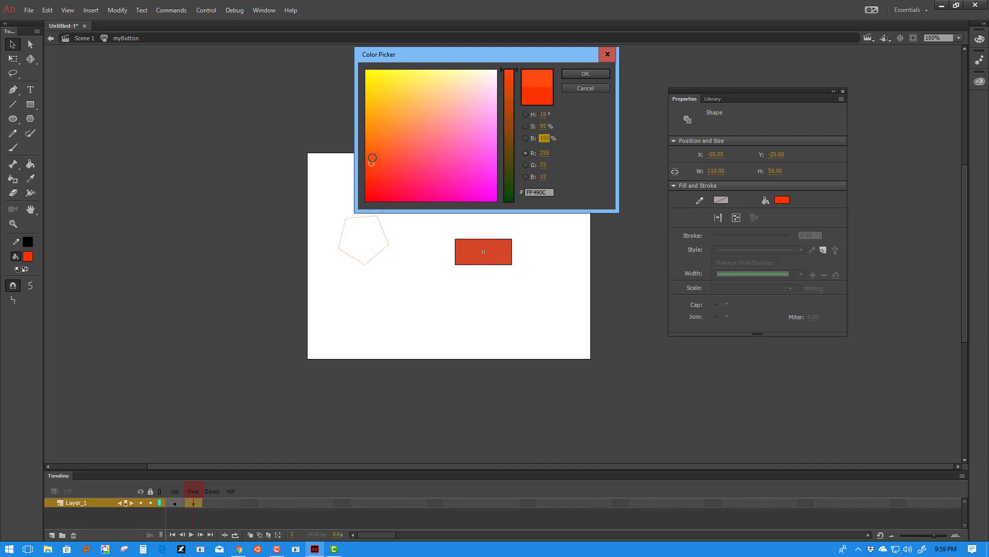
{"action": "left_click", "coordinate": [578, 74]}
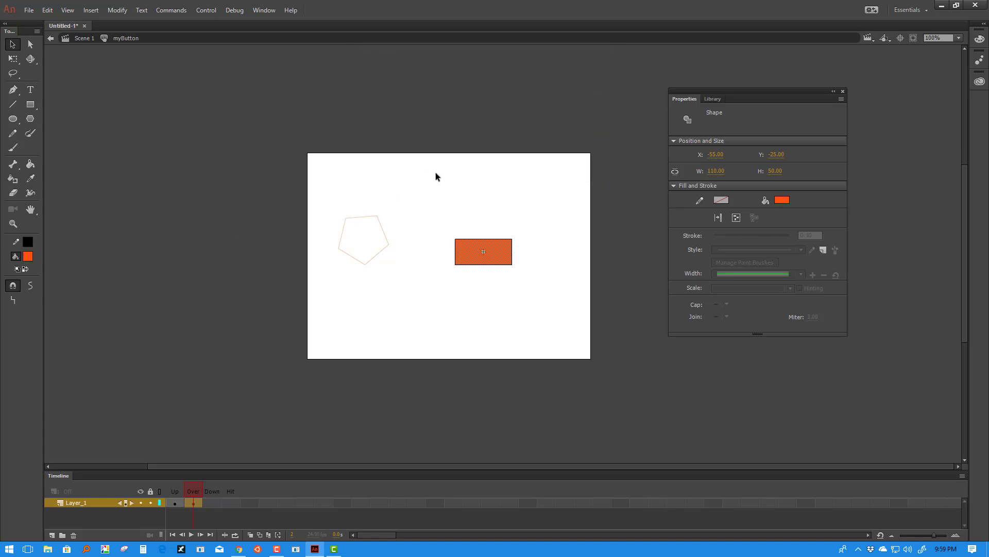
{"action": "left_click", "coordinate": [216, 235]}
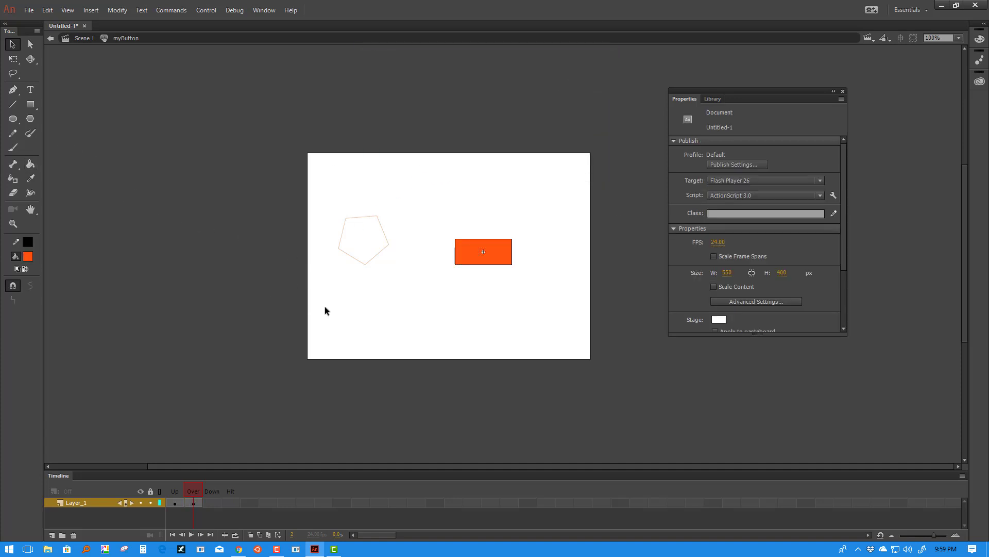
{"action": "left_click", "coordinate": [175, 495]}
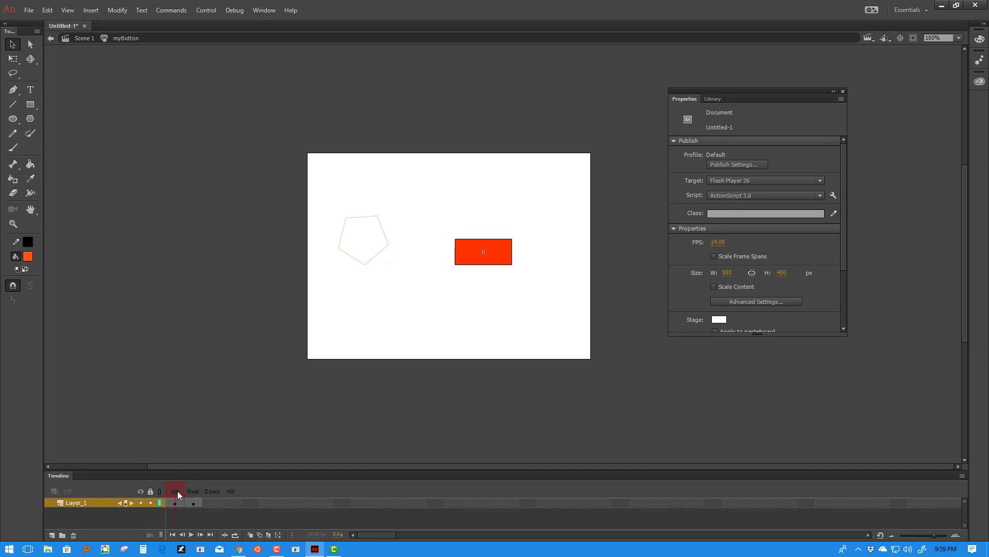
{"action": "left_click", "coordinate": [192, 492]}
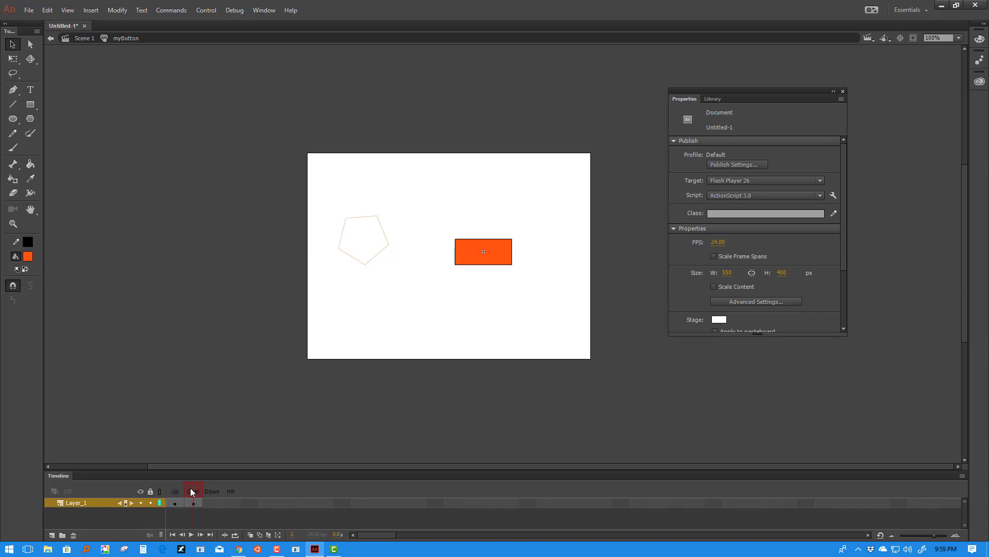
Insert a blank keyframe at the Down state and paste the copied rectangle in place.
{"action": "left_click", "coordinate": [213, 503]}
{"action": "right_click", "coordinate": [214, 506]}
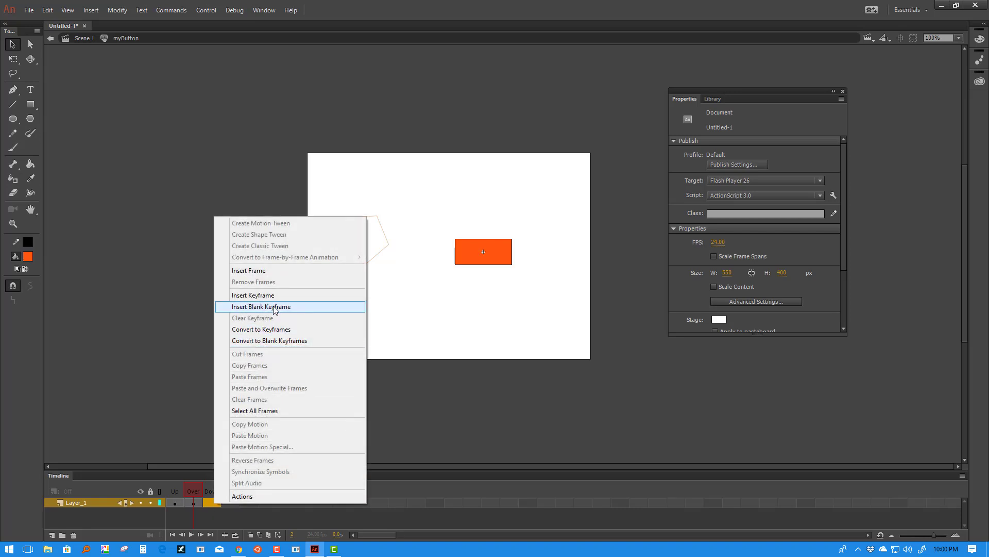
{"action": "left_click", "coordinate": [177, 425]}
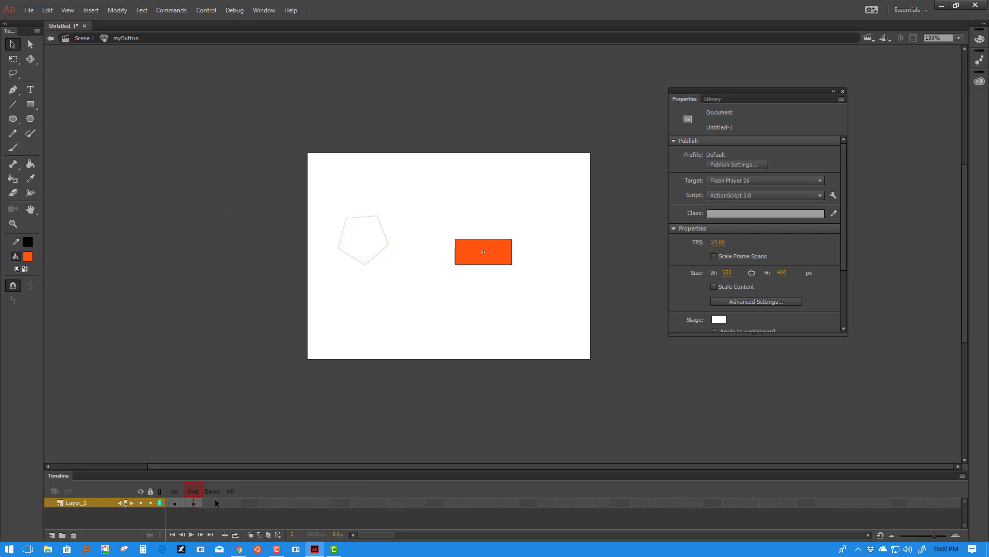
{"action": "key", "text": "F7"}
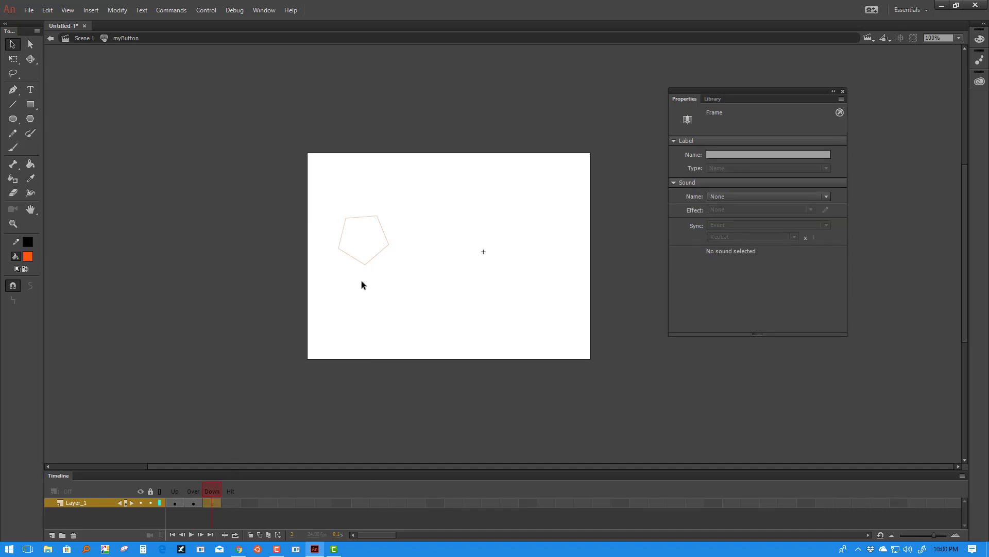
{"action": "right_click", "coordinate": [472, 255]}
{"action": "left_click", "coordinate": [530, 298]}
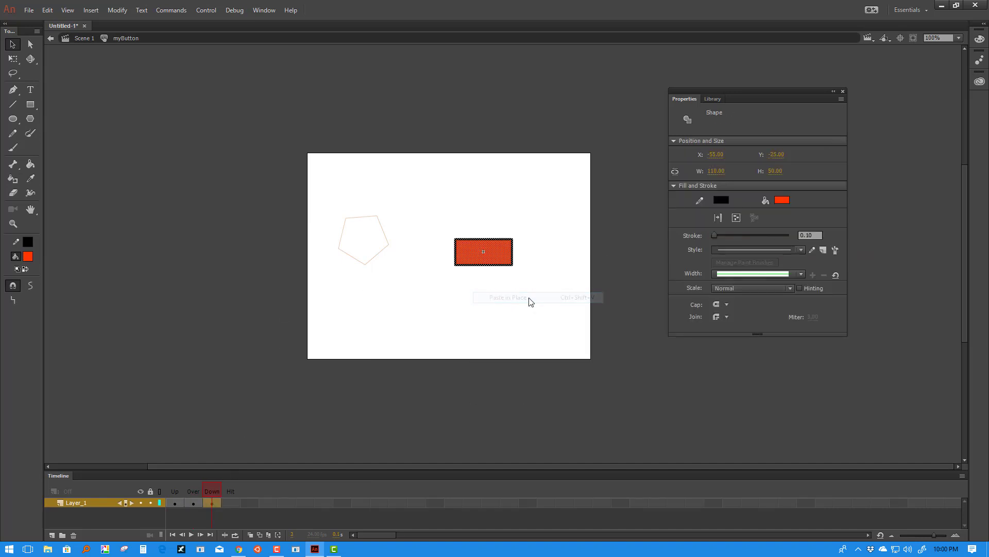
{"action": "left_click", "coordinate": [547, 265]}
Change the Down rectangle's fill to dark red #A12000 by lowering the colour's brightness.
{"action": "left_click", "coordinate": [494, 260]}
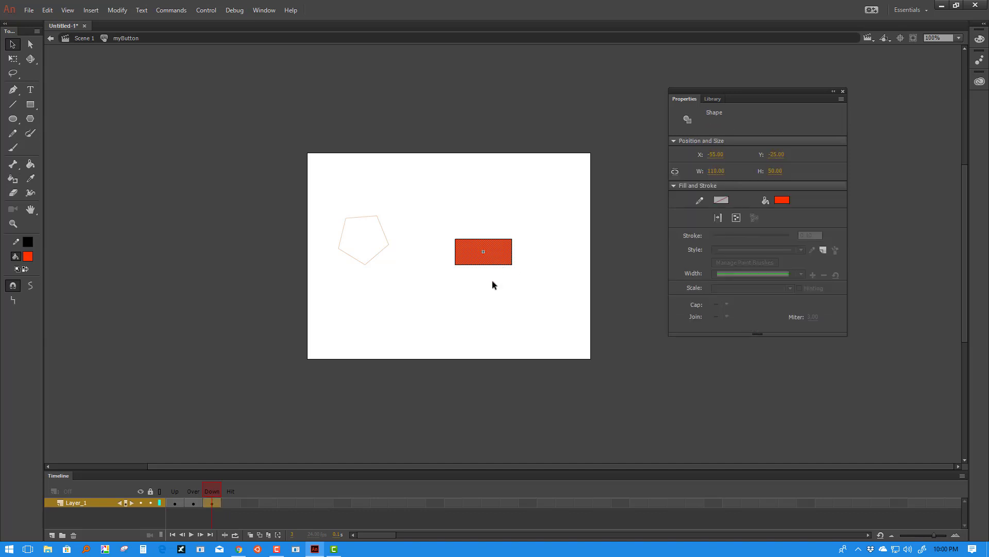
{"action": "left_click", "coordinate": [784, 201]}
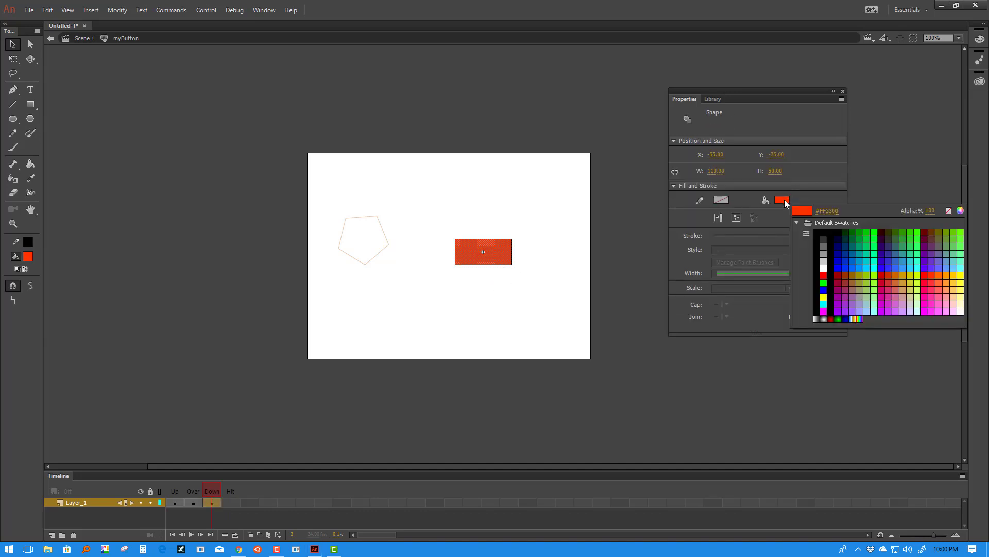
{"action": "left_click", "coordinate": [960, 211]}
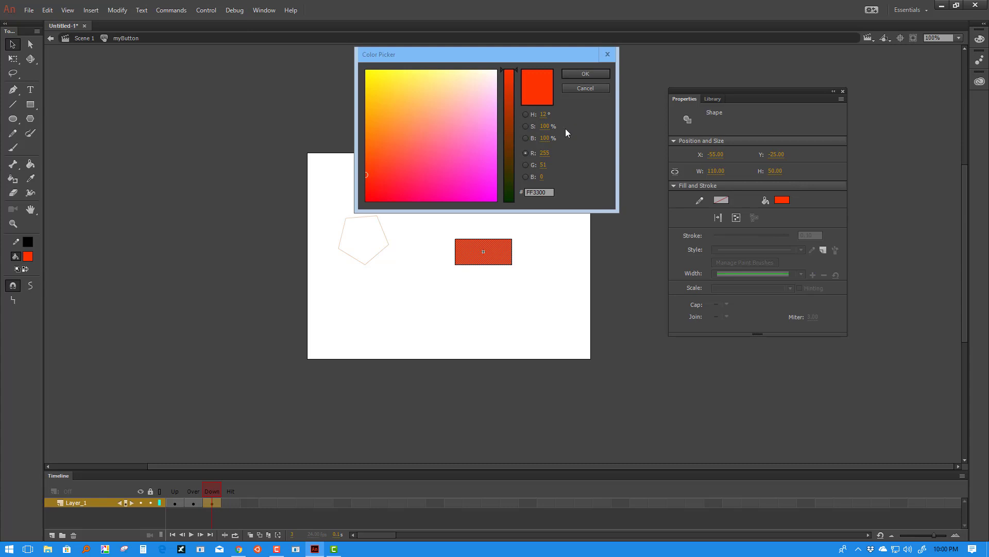
{"action": "left_click_drag", "start_coordinate": [547, 138], "coordinate": [530, 142]}
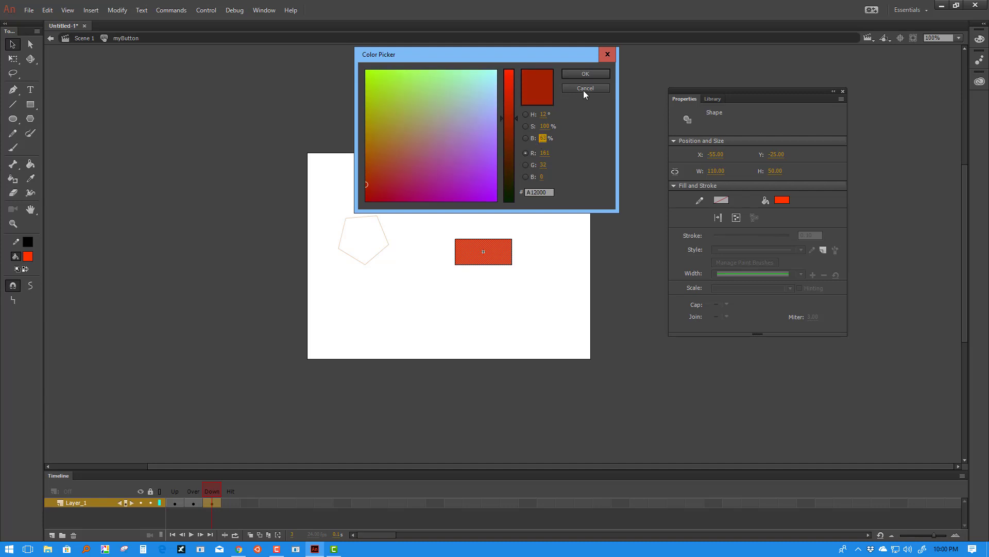
{"action": "left_click", "coordinate": [585, 74]}
{"action": "left_click", "coordinate": [551, 247]}
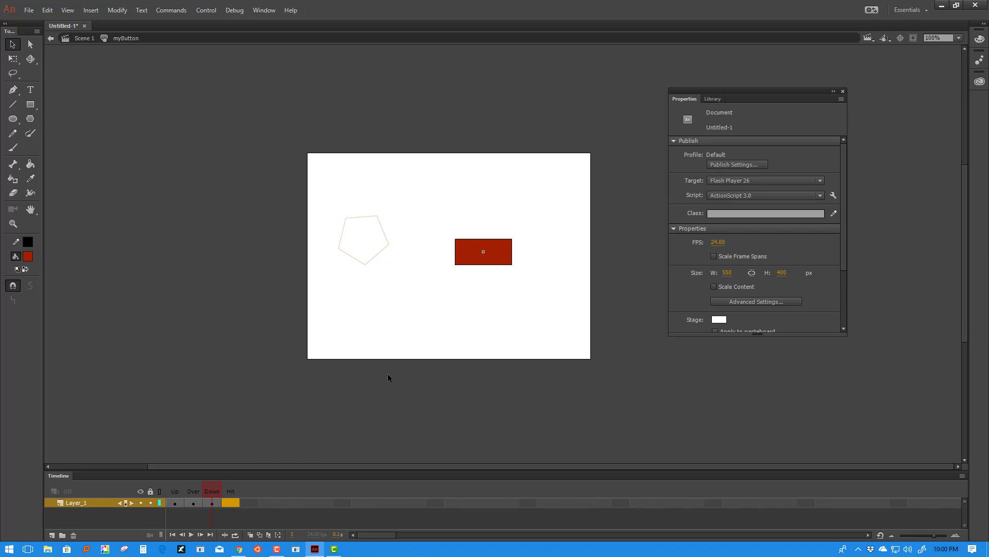
Insert a blank keyframe at the Hit state and paste the copied rectangle in place.
{"action": "left_click_drag", "start_coordinate": [546, 218], "coordinate": [425, 290]}
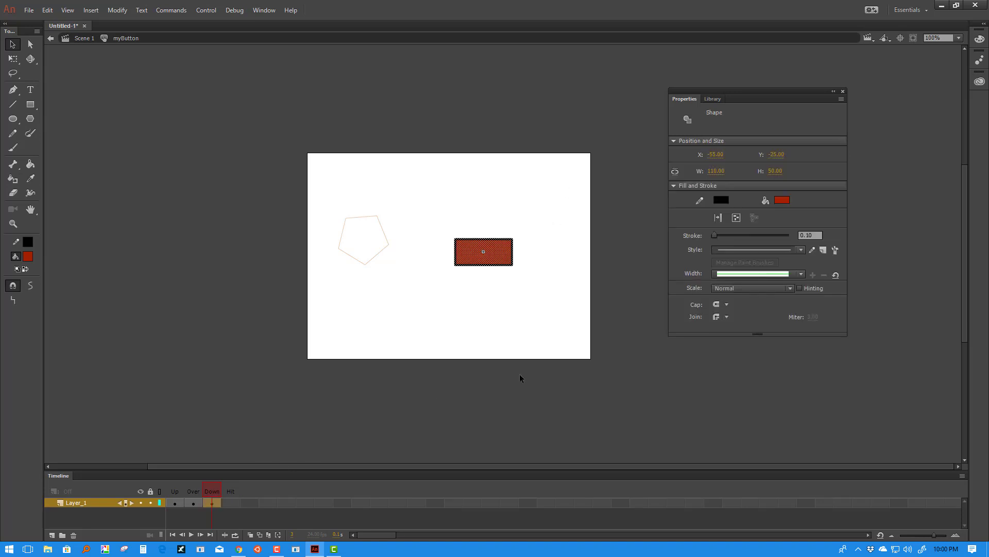
{"action": "left_click", "coordinate": [232, 504]}
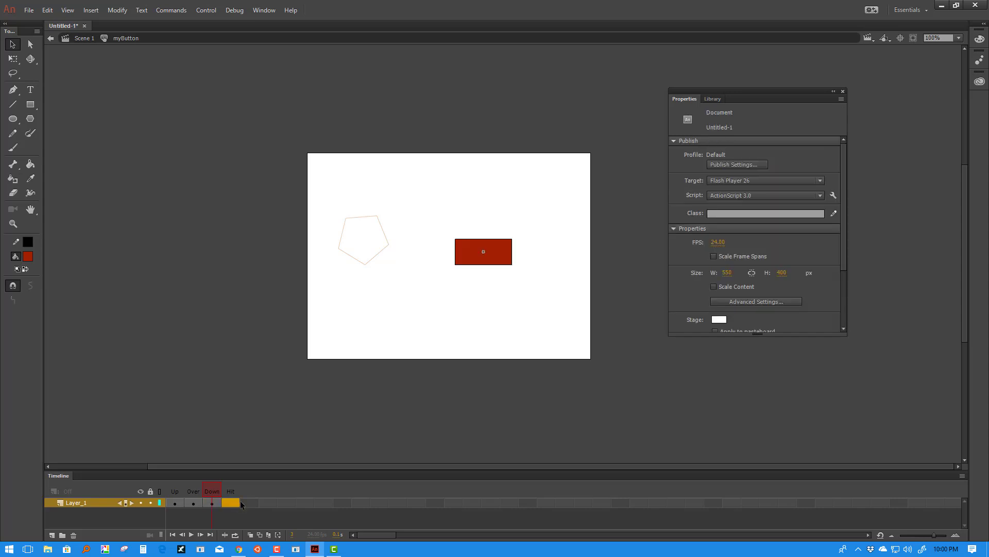
{"action": "left_click", "coordinate": [238, 504]}
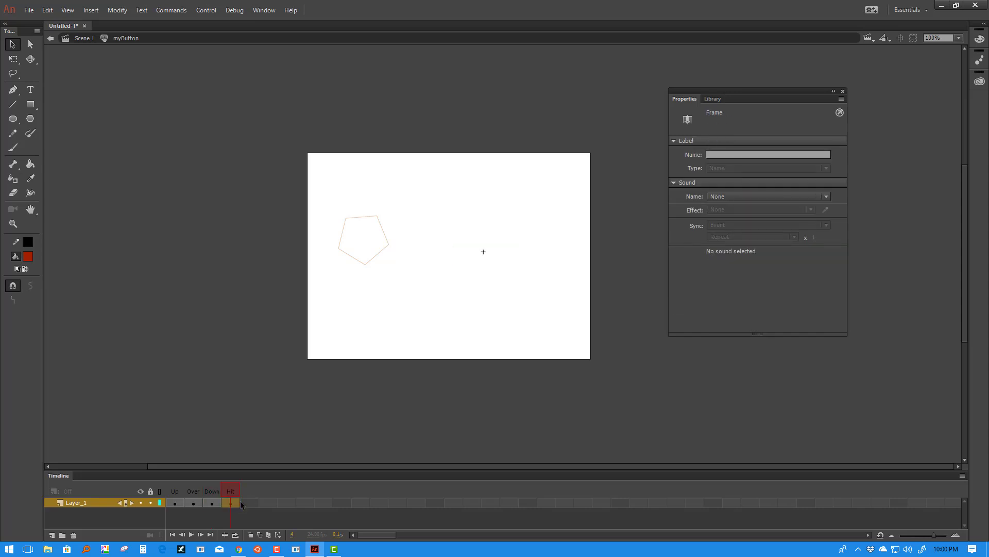
{"action": "right_click", "coordinate": [504, 240]}
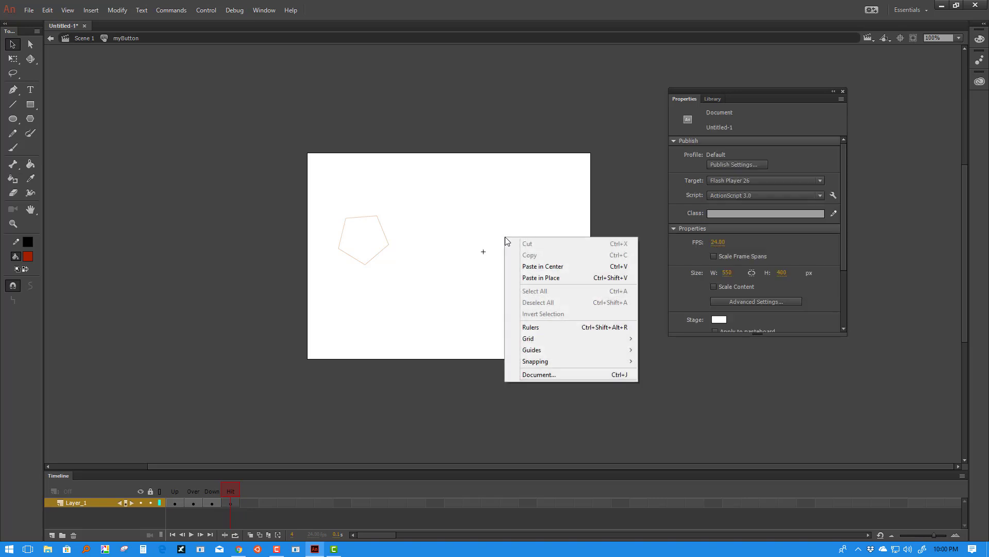
{"action": "left_click", "coordinate": [541, 283]}
{"action": "left_click", "coordinate": [545, 245]}
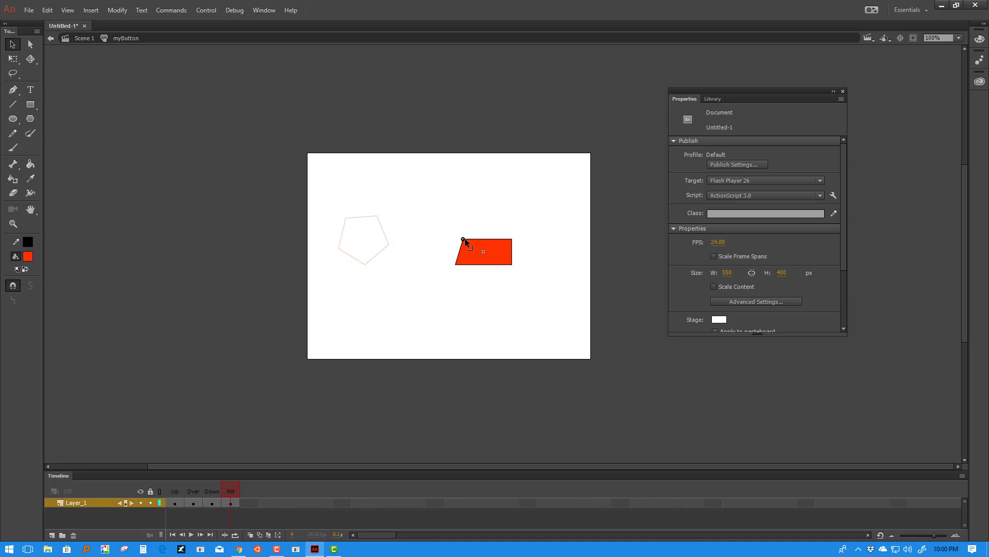
Shrink the Hit rectangle to about 70 by 30 px by its corners and nudge the whole shape until it is centred on the registration point.
{"action": "left_click_drag", "start_coordinate": [456, 265], "coordinate": [463, 265]}
{"action": "left_click_drag", "start_coordinate": [512, 239], "coordinate": [499, 258]}
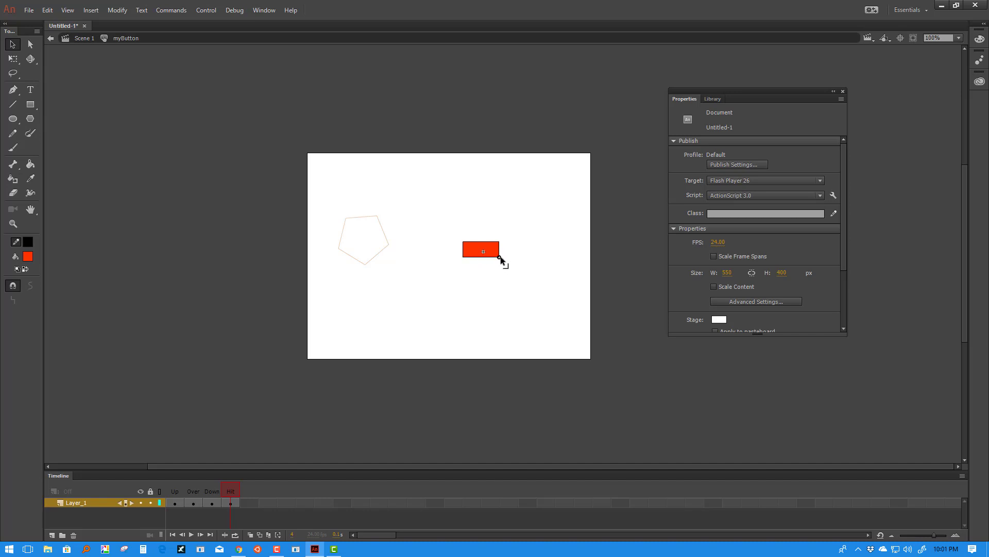
{"action": "left_click_drag", "start_coordinate": [526, 213], "coordinate": [458, 272]}
{"action": "key", "text": "Down"}
{"action": "key", "text": "Down"}
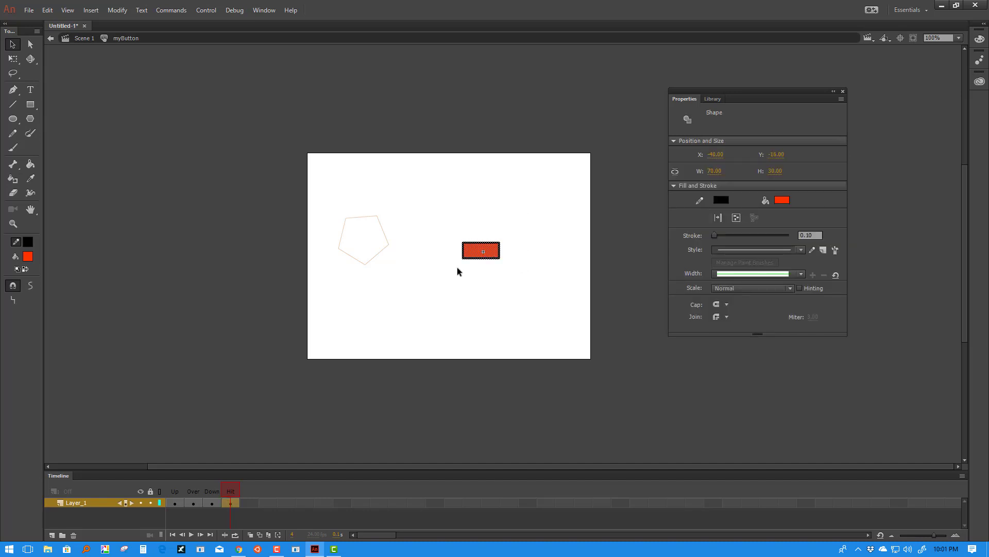
{"action": "key", "text": "Down"}
{"action": "key", "text": "Down"}
{"action": "key", "text": "Right"}
{"action": "key", "text": "Right"}
{"action": "key", "text": "Right"}
{"action": "key", "text": "Right"}
{"action": "key", "text": "Right"}
{"action": "key", "text": "Down"}
Compare the Up, Over, Down and Hit frames of the button, and return to Scene 1 with nothing selected.
{"action": "left_click", "coordinate": [173, 489]}
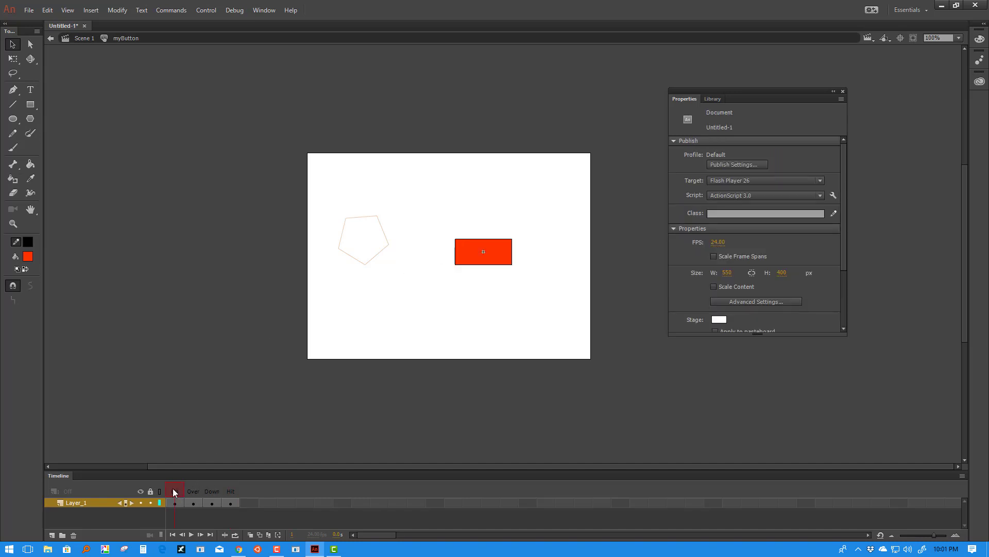
{"action": "left_click", "coordinate": [194, 492]}
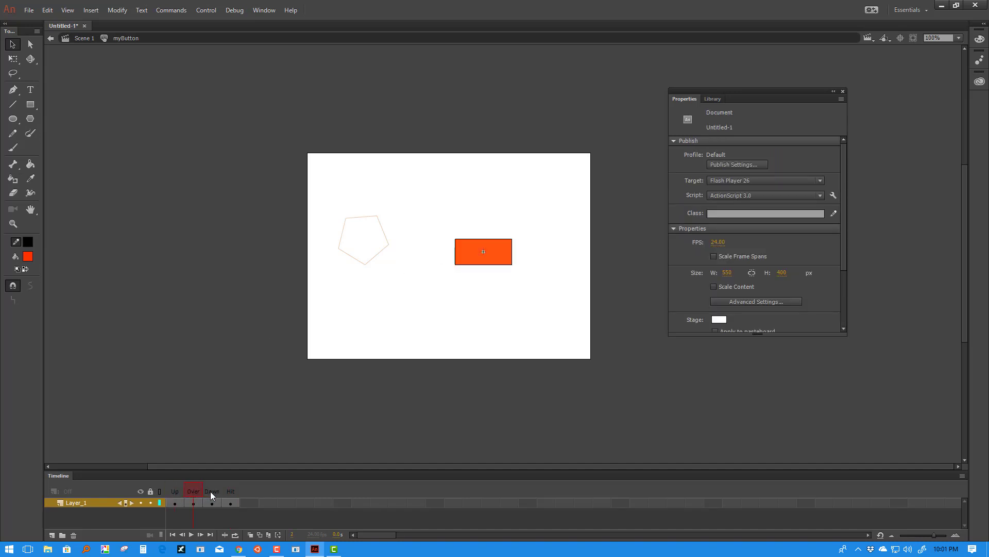
{"action": "left_click", "coordinate": [210, 493]}
{"action": "left_click", "coordinate": [232, 493]}
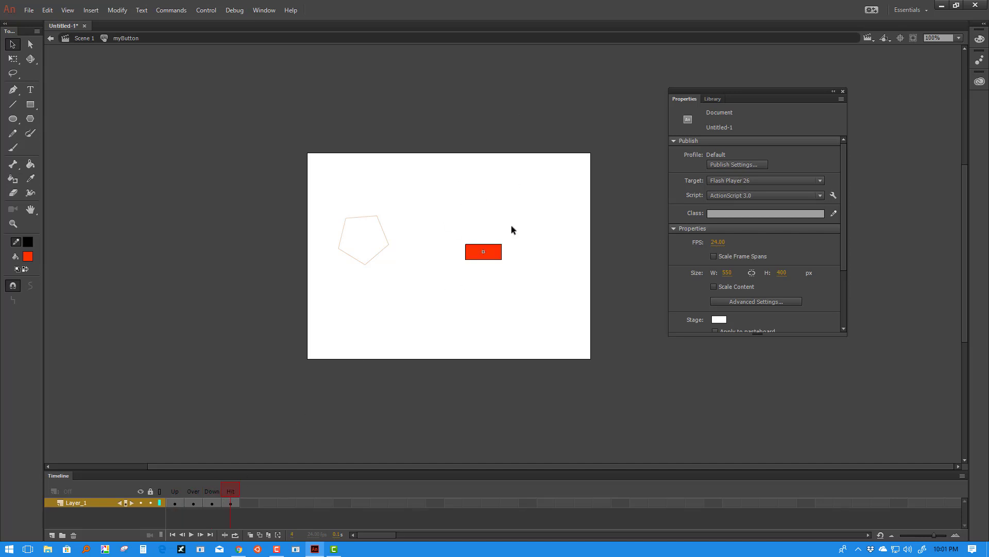
{"action": "double_click", "coordinate": [433, 224]}
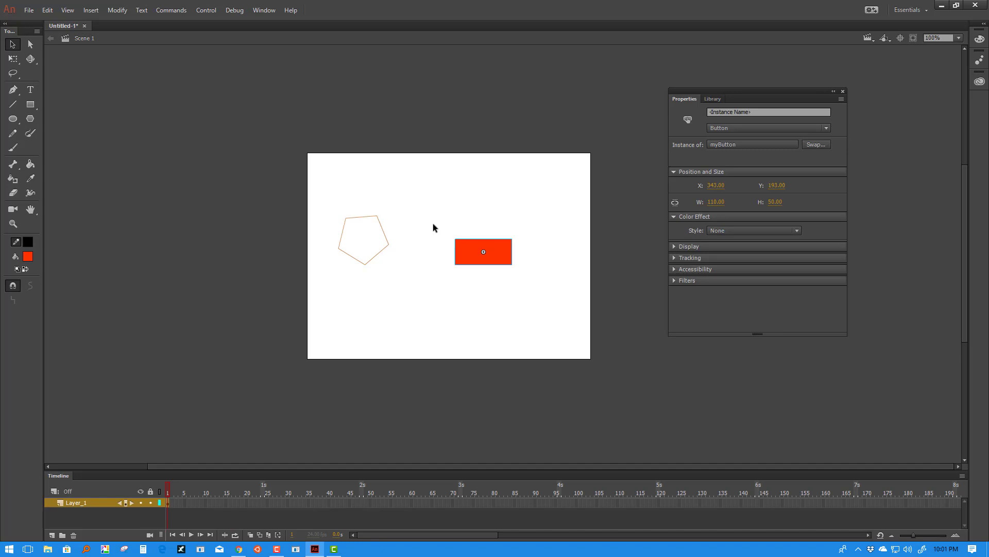
{"action": "left_click", "coordinate": [432, 224]}
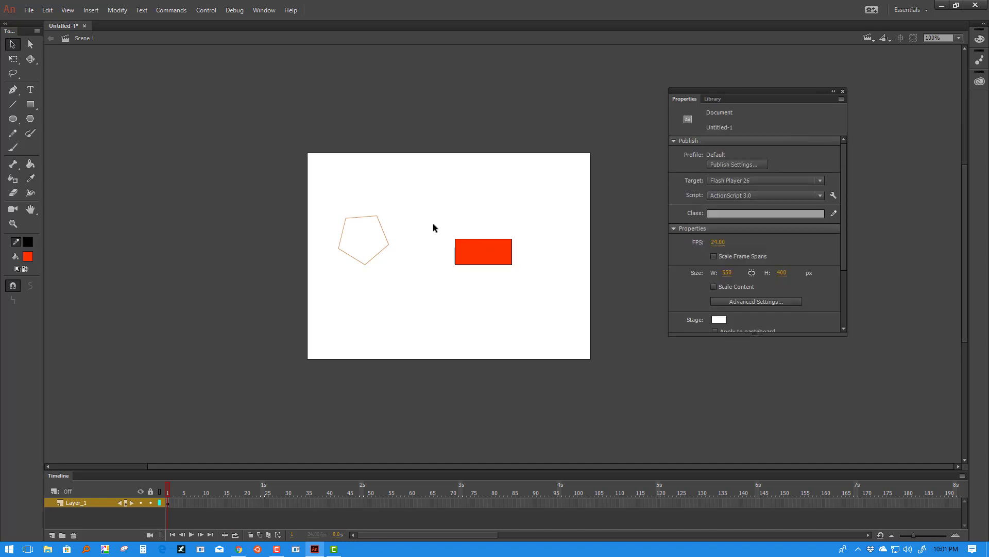
Test the movie and try the button's Over and Down states at its centre and near its edges.
{"action": "key", "text": "ctrl+Return"}
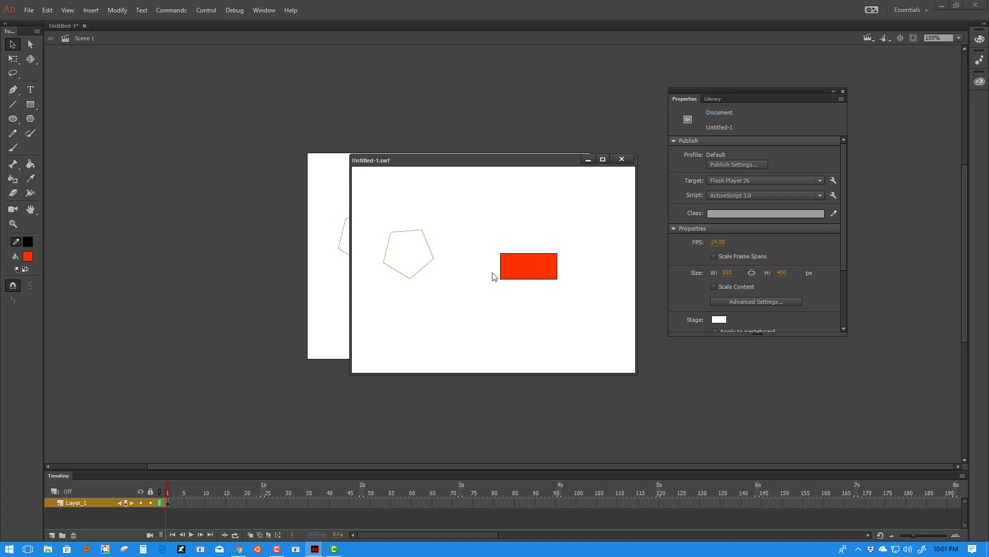
{"action": "left_click", "coordinate": [521, 258]}
{"action": "left_click", "coordinate": [522, 272]}
{"action": "left_click", "coordinate": [539, 261]}
{"action": "left_click", "coordinate": [526, 263]}
{"action": "left_click", "coordinate": [515, 265]}
{"action": "left_click", "coordinate": [510, 268]}
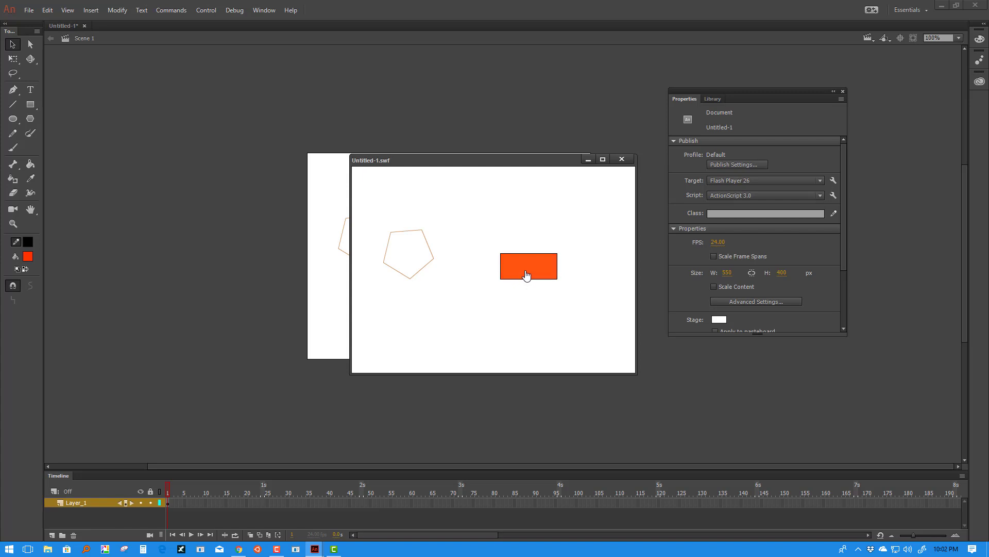
{"action": "left_click", "coordinate": [526, 279]}
{"action": "left_click", "coordinate": [541, 279]}
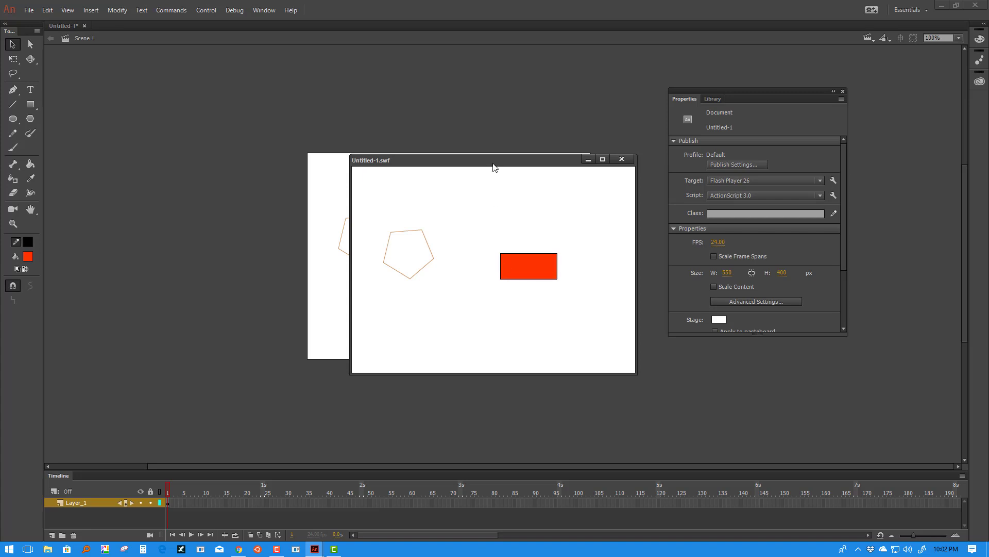
Move the preview window slightly up, try the button around the boundary of its Hit area, and close the preview.
{"action": "mouse_move", "coordinate": [494, 161]}
{"action": "left_mouse_down"}
{"action": "mouse_move", "coordinate": [441, 81]}
{"action": "mouse_move", "coordinate": [460, 88]}
{"action": "mouse_move", "coordinate": [468, 193]}
{"action": "mouse_move", "coordinate": [490, 148]}
{"action": "left_mouse_up"}
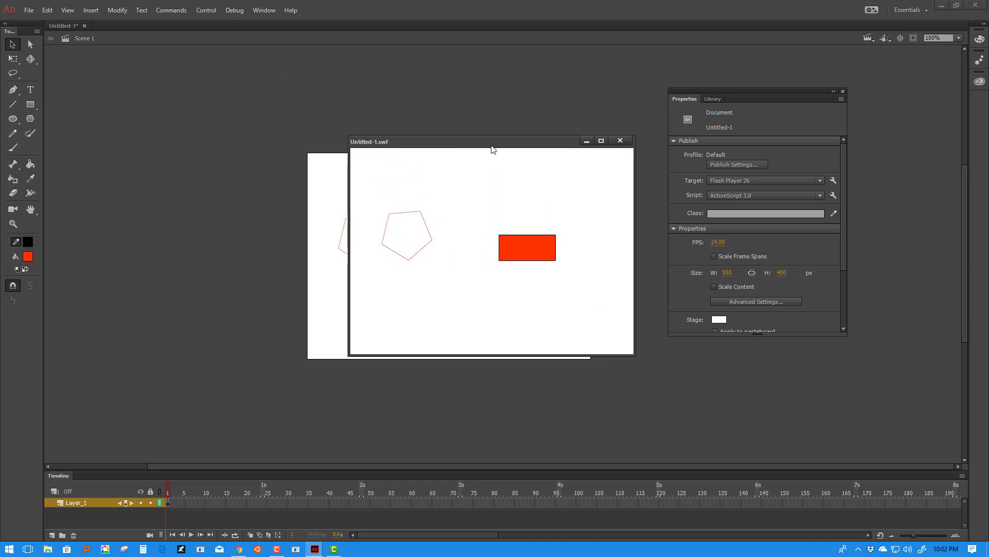
{"action": "left_click", "coordinate": [506, 247]}
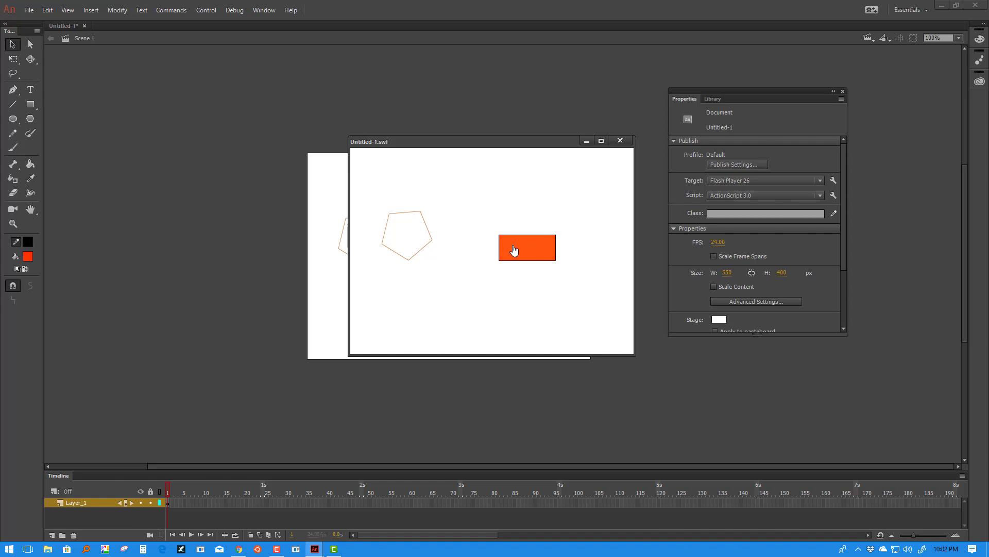
{"action": "left_click", "coordinate": [507, 252]}
{"action": "left_click", "coordinate": [513, 258]}
{"action": "left_click", "coordinate": [518, 258]}
{"action": "left_click", "coordinate": [511, 256]}
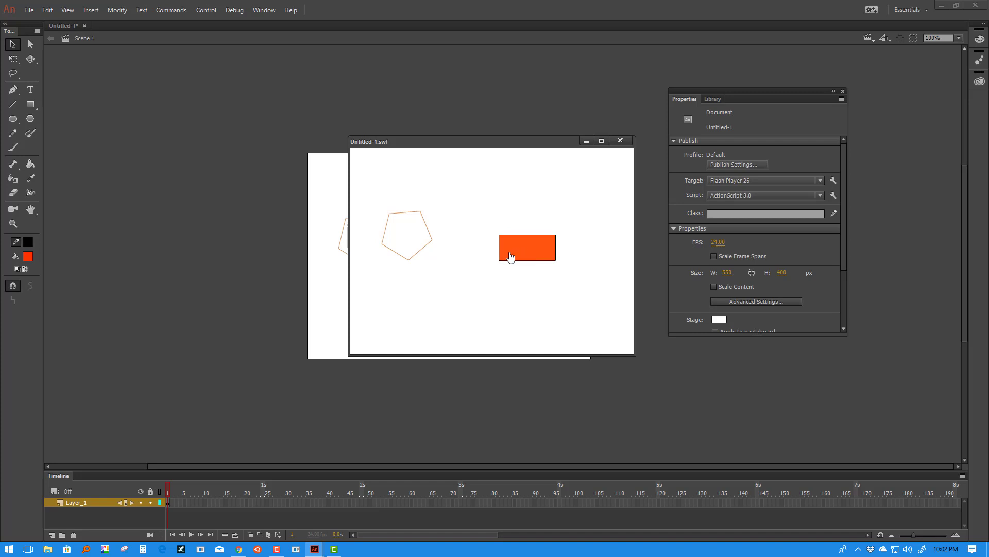
{"action": "left_click", "coordinate": [620, 142]}
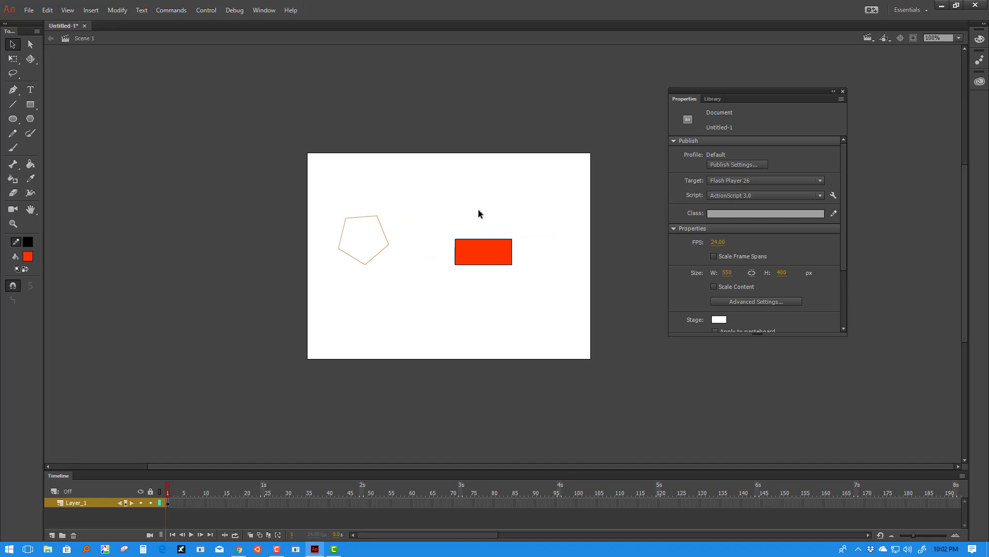
Compare the properties of the wheel Movie Clip and the myButton instance, dismissing the desktop notification.
{"action": "left_click", "coordinate": [363, 240]}
{"action": "left_click", "coordinate": [474, 249]}
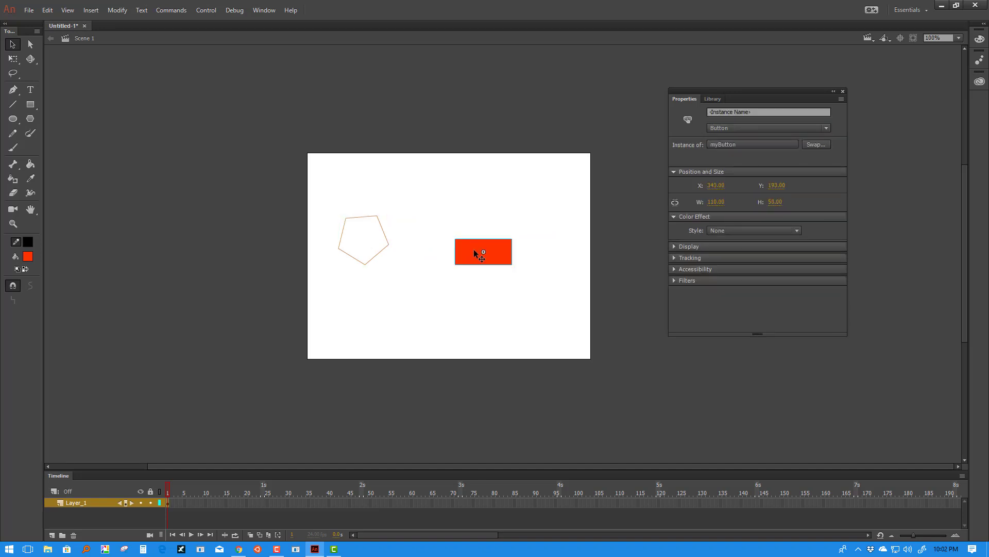
{"action": "left_click", "coordinate": [467, 205]}
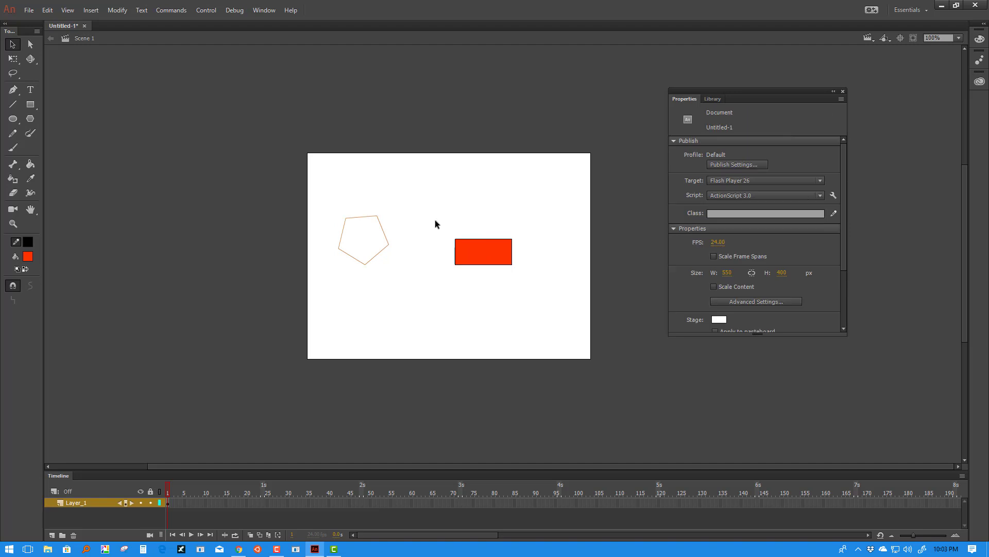
{"action": "left_click", "coordinate": [382, 234]}
{"action": "left_click", "coordinate": [499, 264]}
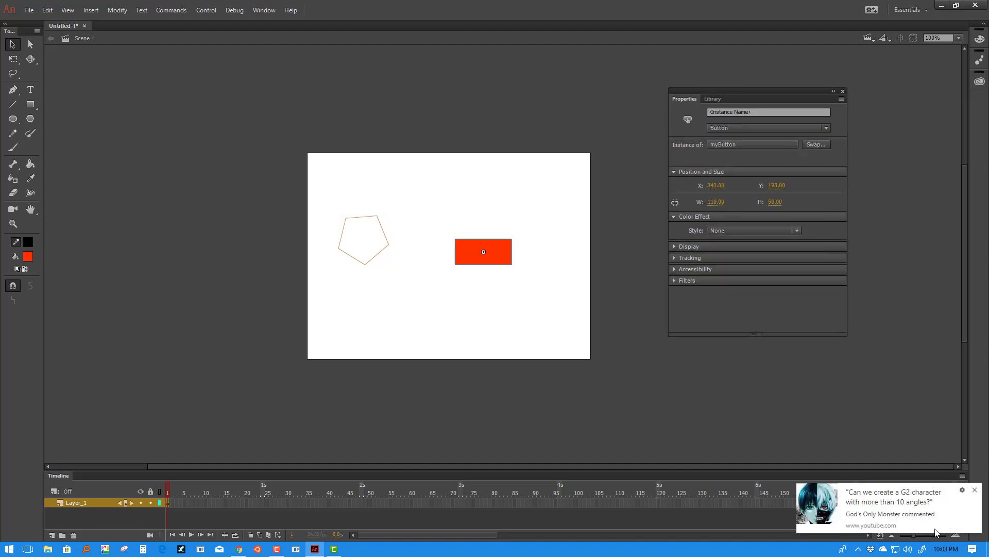
{"action": "left_click", "coordinate": [975, 492]}
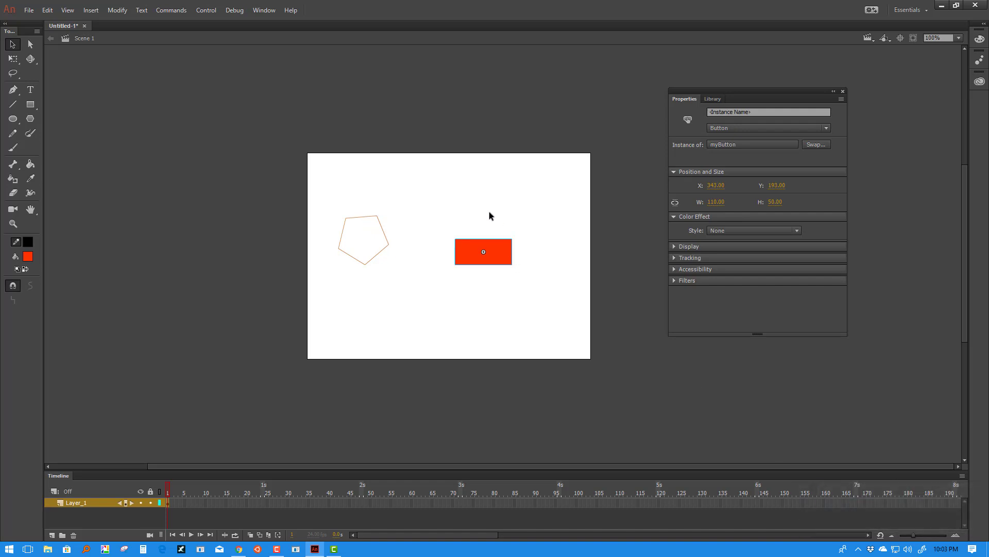
Move the wheel instance to about X 90, Y 110 and place a copy of it at about X 387, Y 203.
{"action": "left_click", "coordinate": [371, 241]}
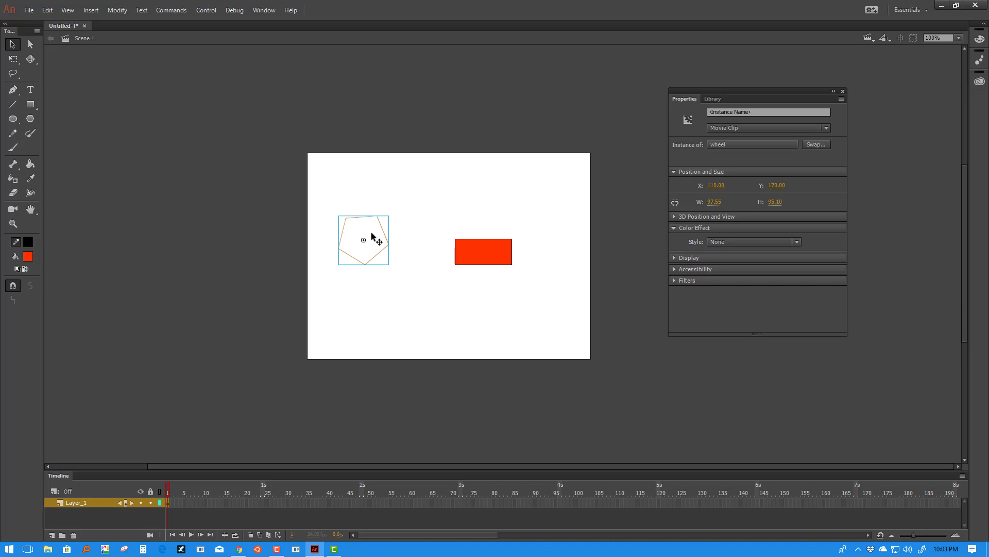
{"action": "left_click_drag", "start_coordinate": [372, 233], "coordinate": [363, 201]}
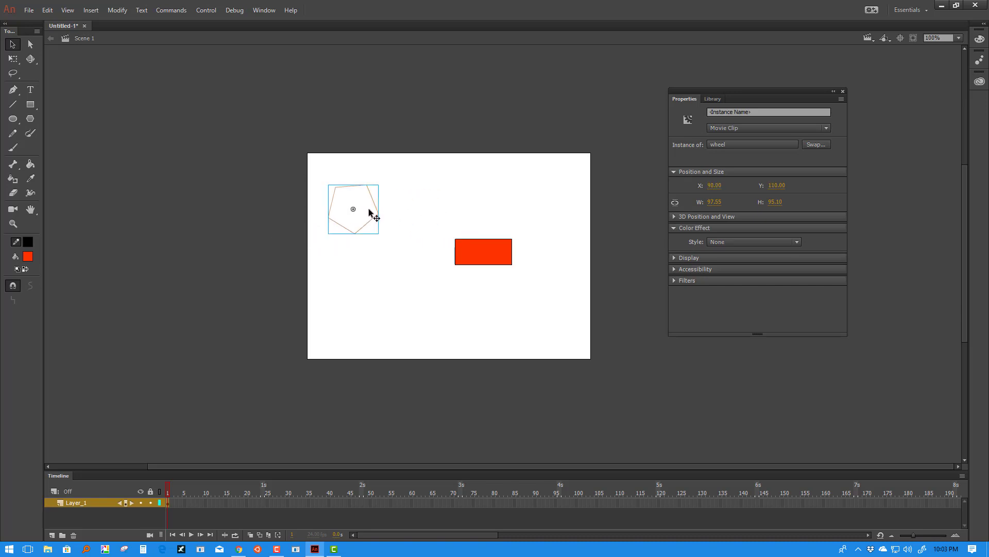
{"action": "key", "text": "ctrl+v"}
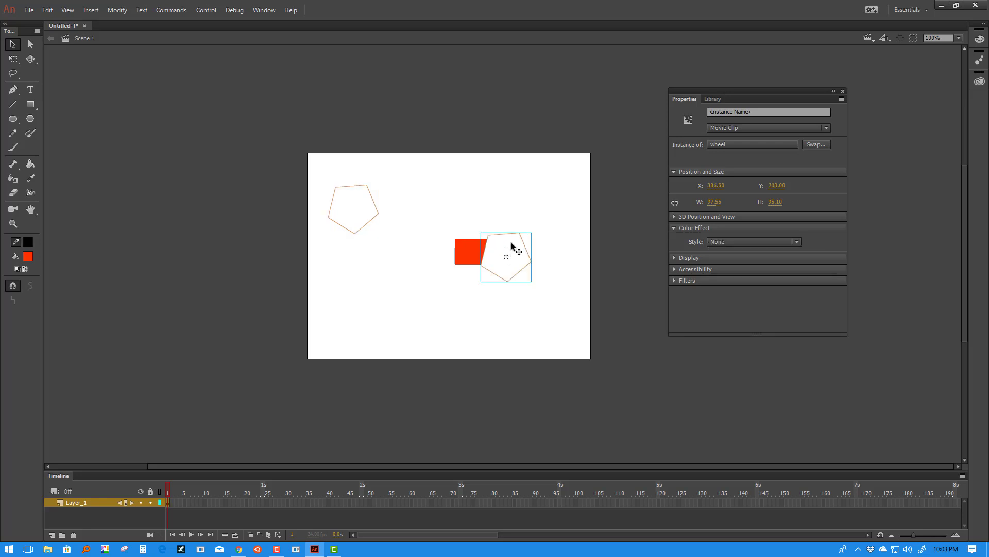
Arrange the two wheels side by side at about X 210 and X 350, Y 130, with the button centred below at about X 270, Y 250.
{"action": "left_click_drag", "start_coordinate": [509, 248], "coordinate": [423, 208]}
{"action": "left_click", "coordinate": [366, 208]}
{"action": "left_click", "coordinate": [429, 209]}
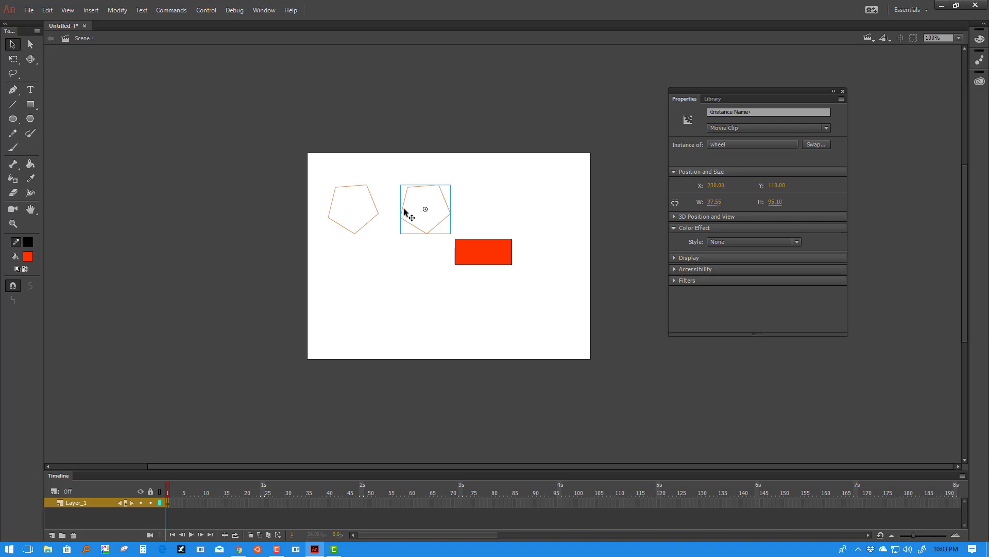
{"action": "left_click_drag", "start_coordinate": [486, 250], "coordinate": [387, 268]}
{"action": "left_click_drag", "start_coordinate": [470, 175], "coordinate": [464, 283]}
{"action": "left_click", "coordinate": [505, 280]}
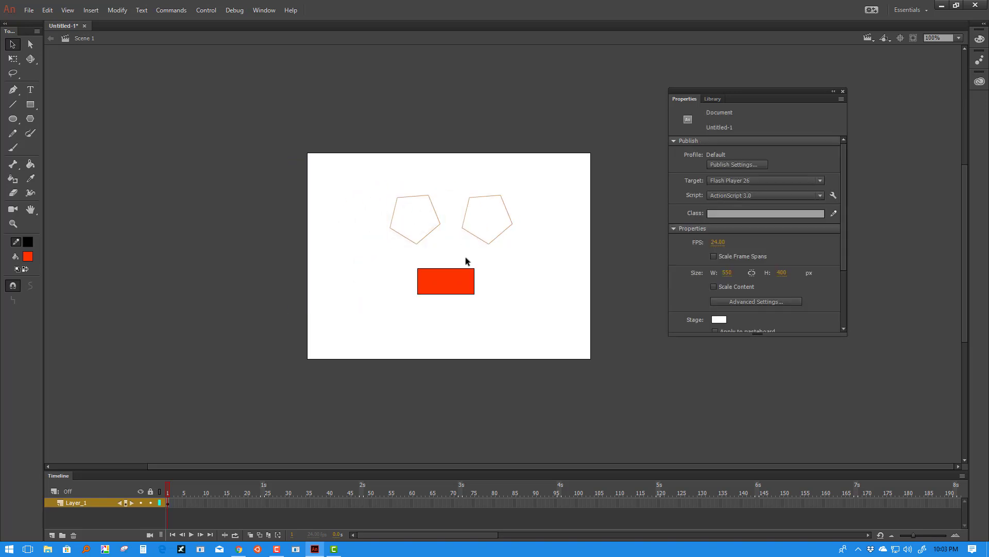
Give the left wheel the instance name wheel1 and the right wheel the instance name wheel2.
{"action": "left_click", "coordinate": [416, 222]}
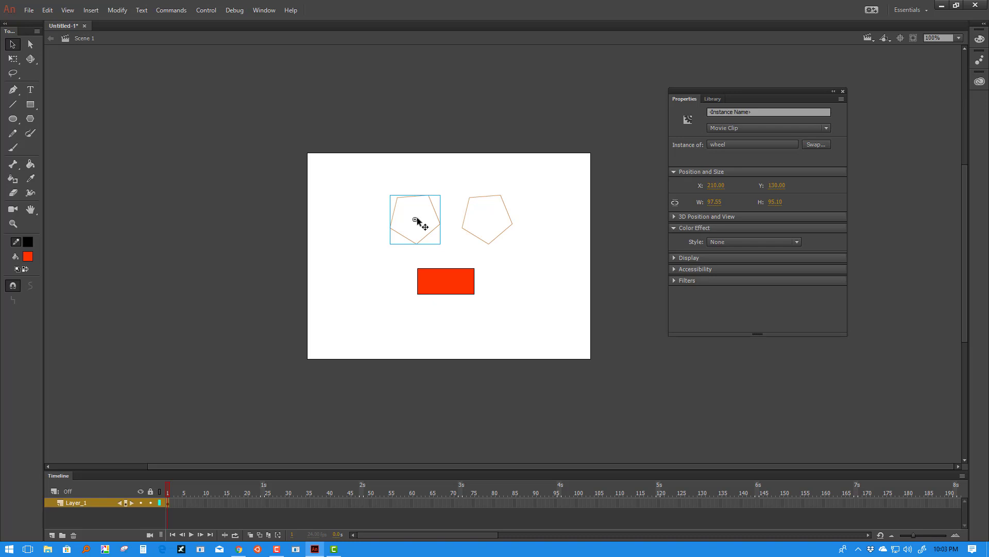
{"action": "left_click", "coordinate": [725, 113]}
{"action": "left_click", "coordinate": [494, 220]}
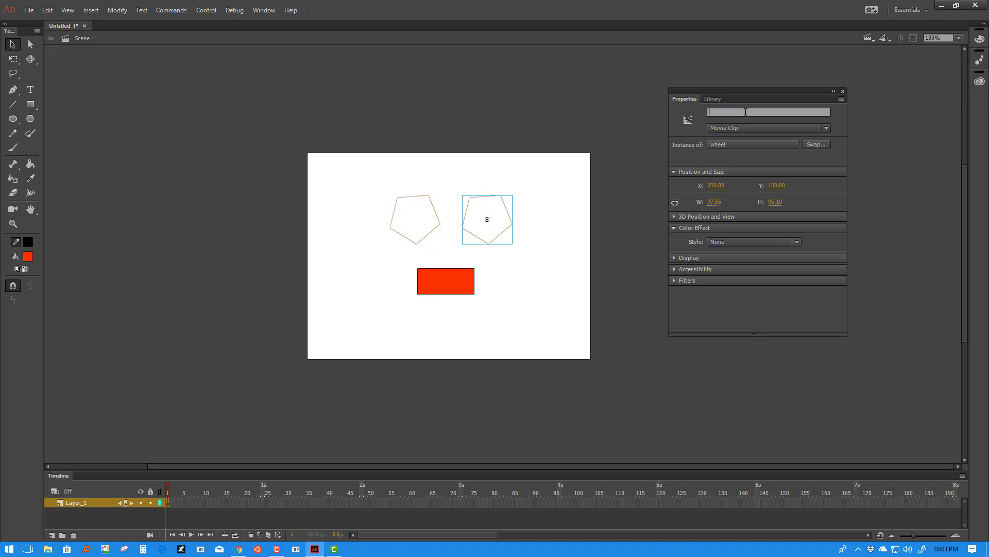
{"action": "left_click", "coordinate": [745, 113]}
{"action": "type", "text": "wheel1"}
{"action": "key", "text": "Return"}
{"action": "left_click", "coordinate": [421, 223]}
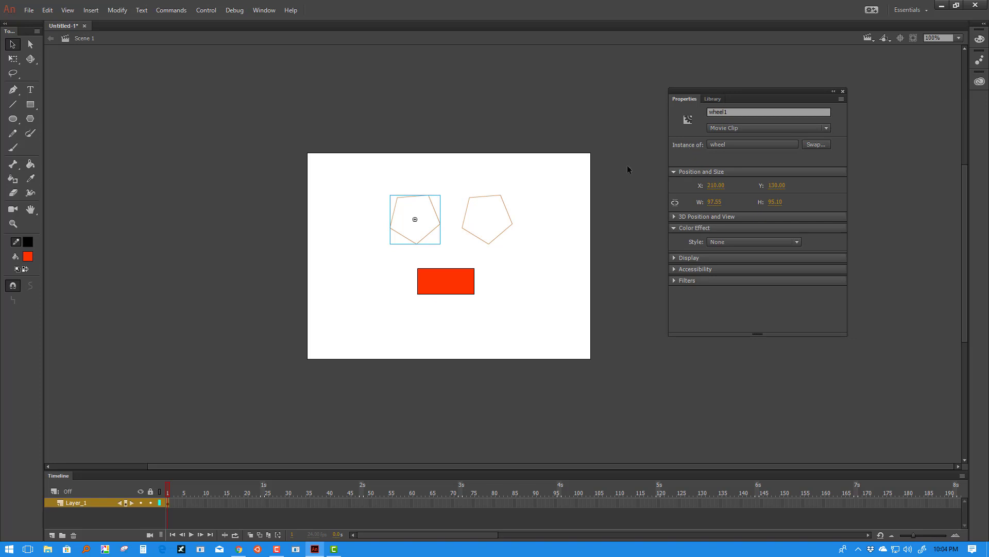
{"action": "left_click", "coordinate": [464, 221]}
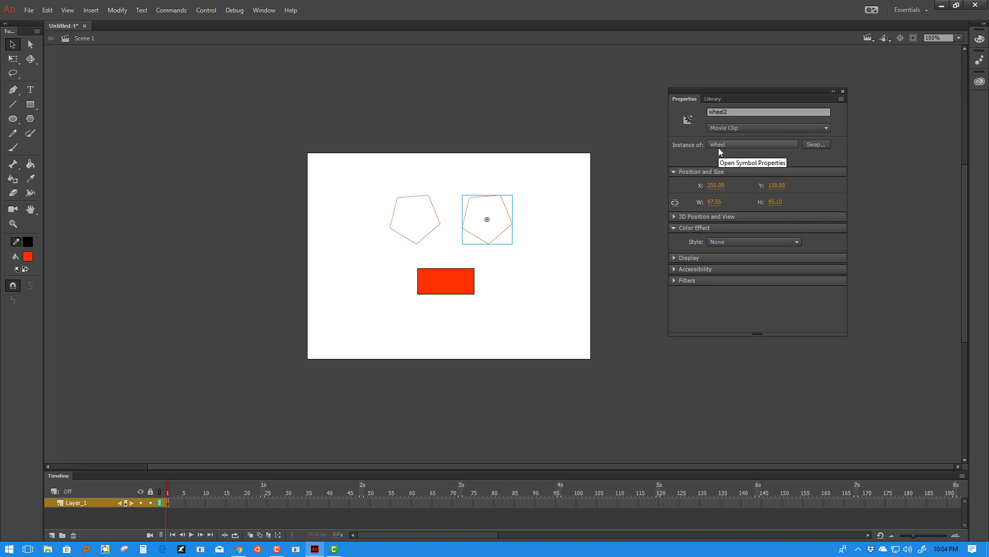
Compare the properties of the two named wheel instances and clear the selection.
{"action": "left_click", "coordinate": [431, 216]}
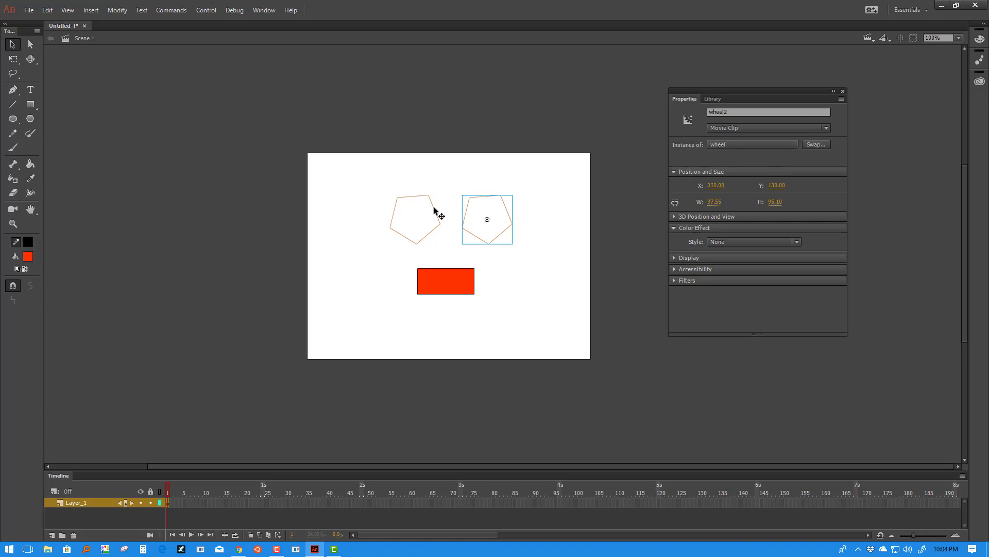
{"action": "left_click", "coordinate": [486, 215]}
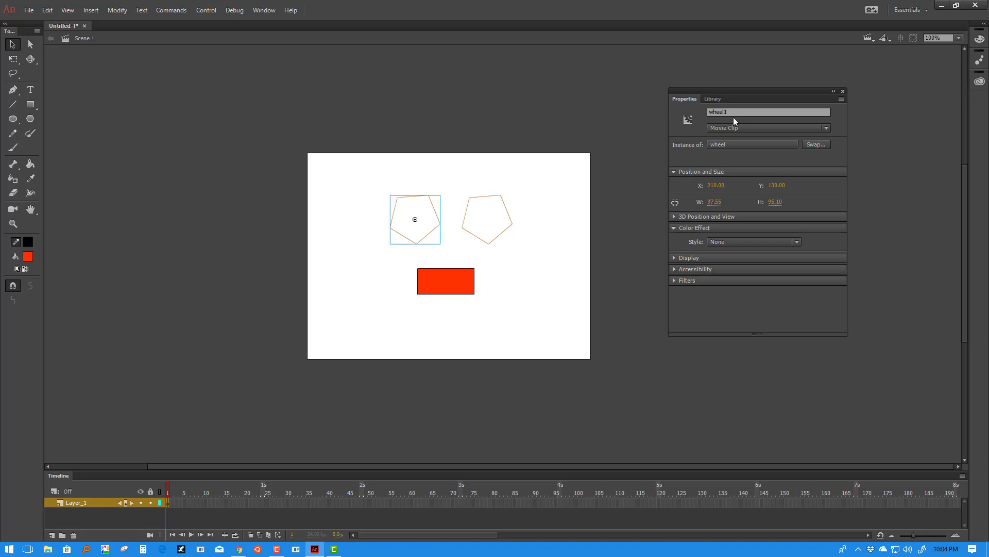
{"action": "left_click", "coordinate": [488, 218]}
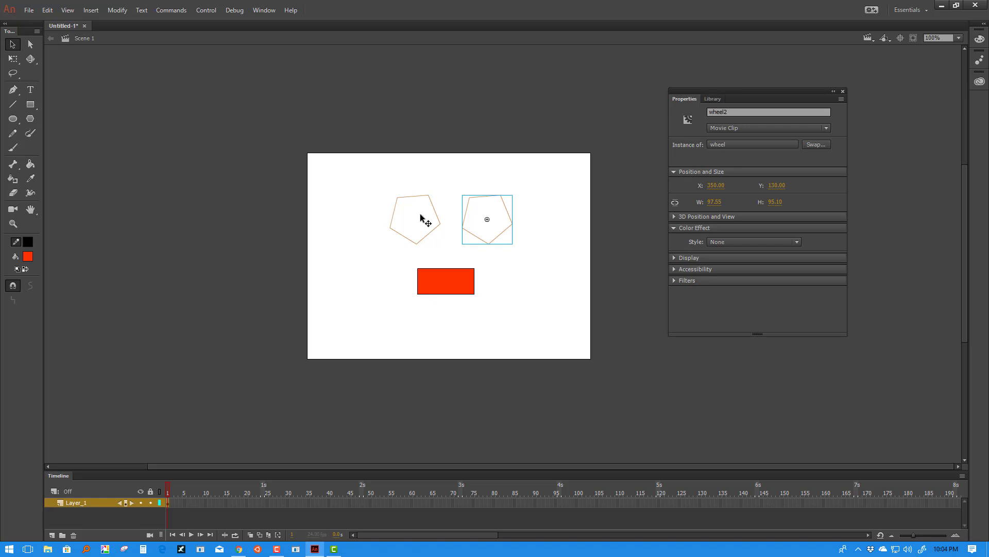
{"action": "left_click", "coordinate": [499, 276]}
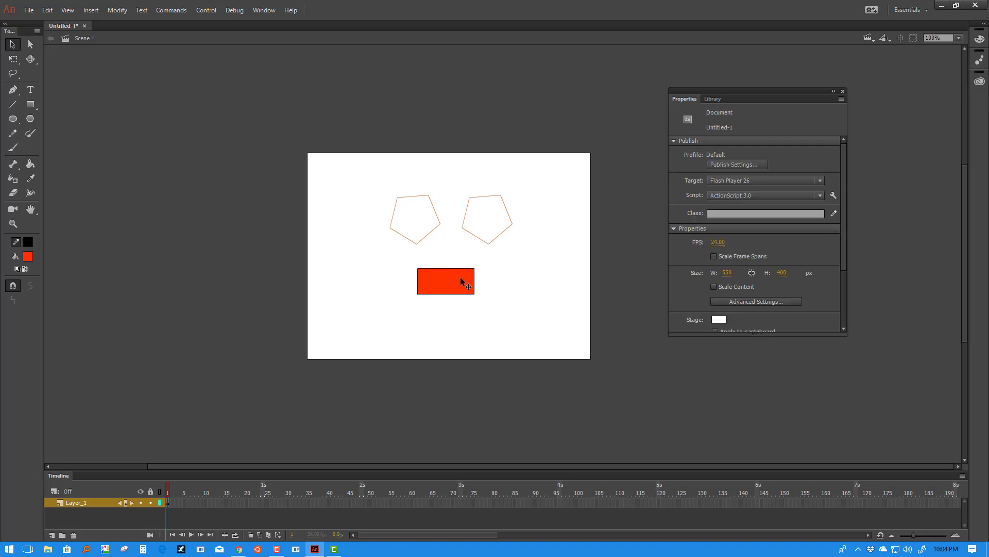
Give the red button the instance name button01.
{"action": "left_click", "coordinate": [454, 278]}
{"action": "left_click", "coordinate": [737, 111]}
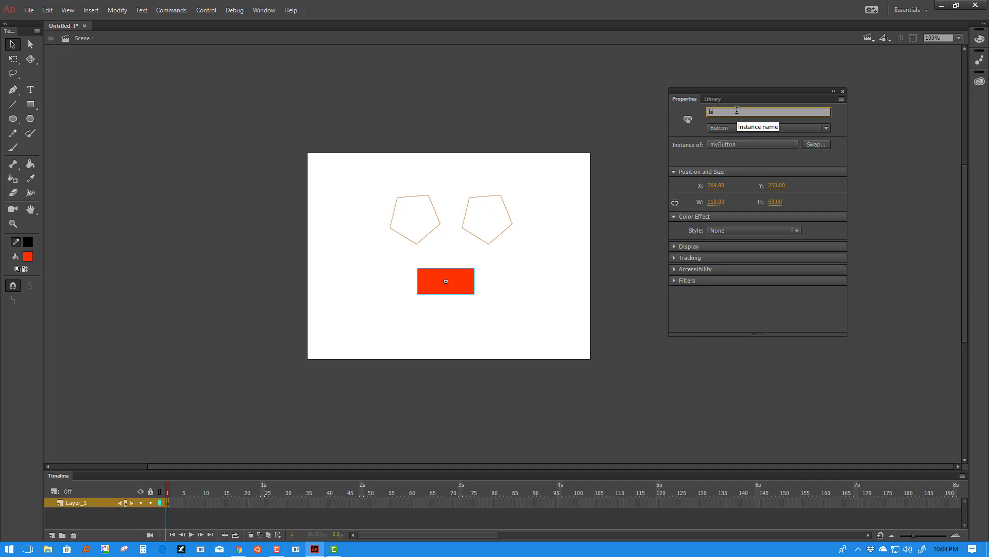
{"action": "type", "text": "button01"}
{"action": "left_click", "coordinate": [511, 295]}
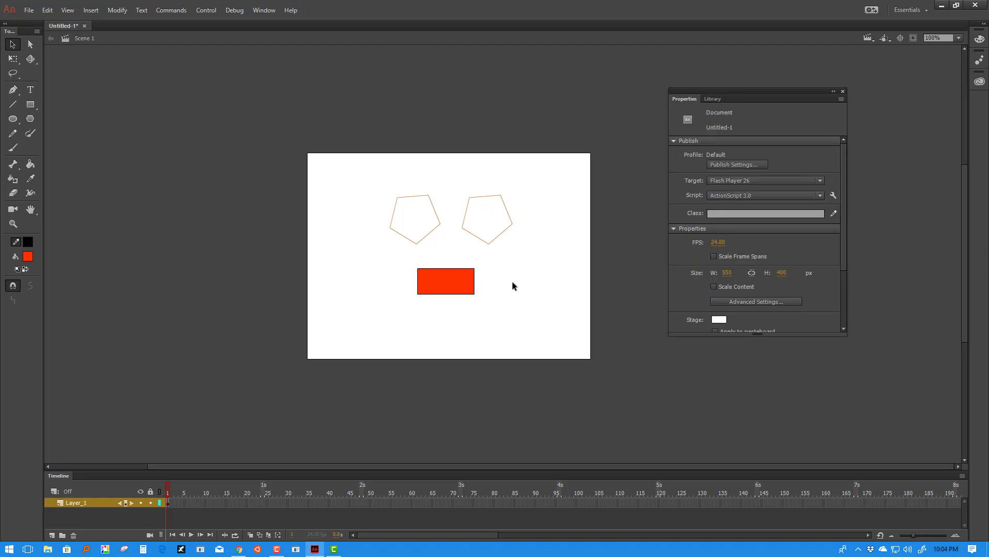
Open the Actions window for frame 1 and move it over the stage.
{"action": "left_click", "coordinate": [265, 10]}
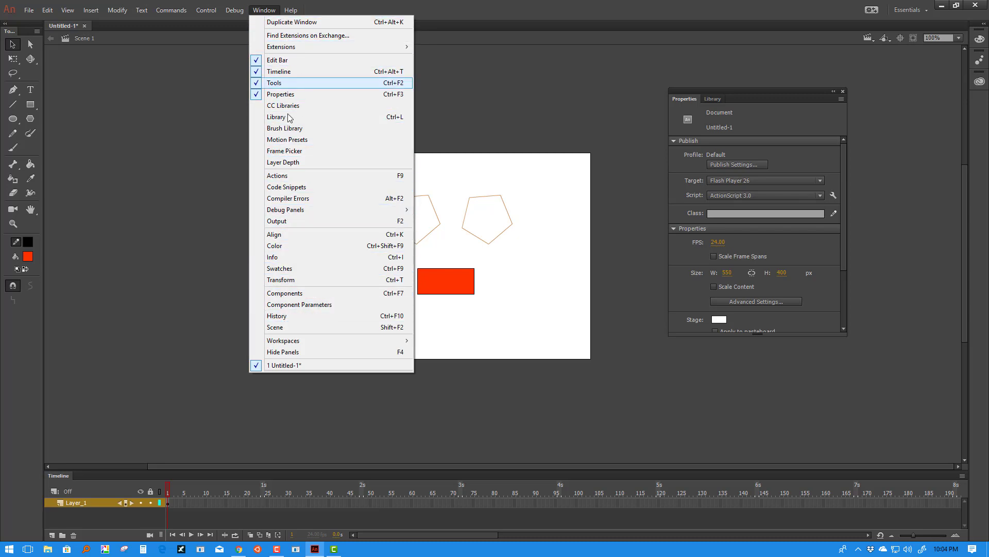
{"action": "left_click", "coordinate": [288, 175]}
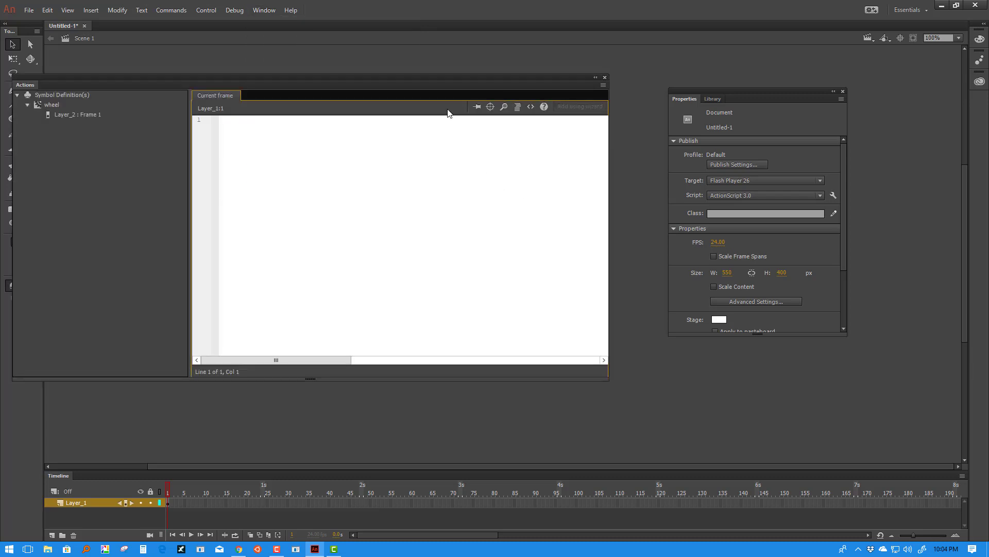
{"action": "left_click_drag", "start_coordinate": [426, 79], "coordinate": [518, 114]}
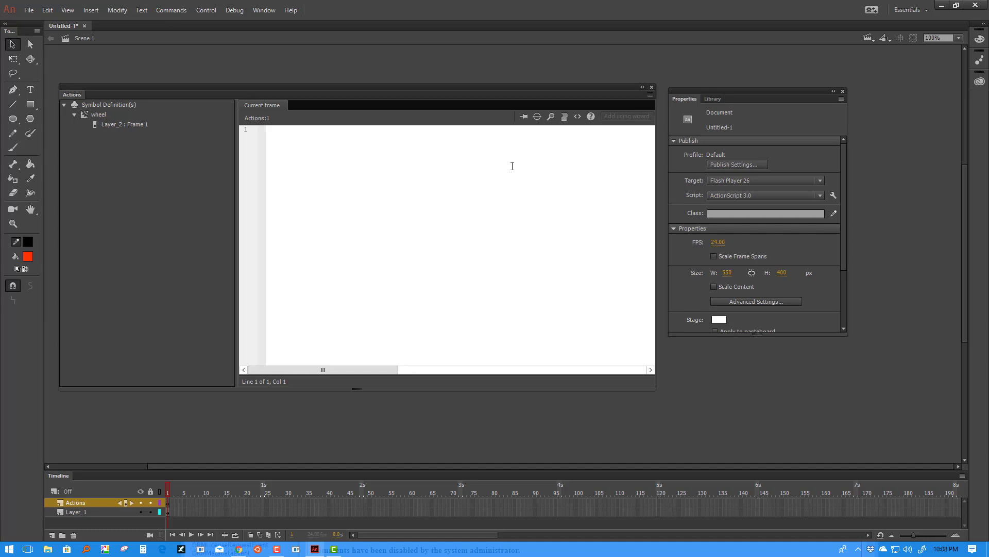
Open the ActionScript Event Handlers code snippets and try to apply Mouse Click Event with no object selected.
{"action": "left_click", "coordinate": [578, 117]}
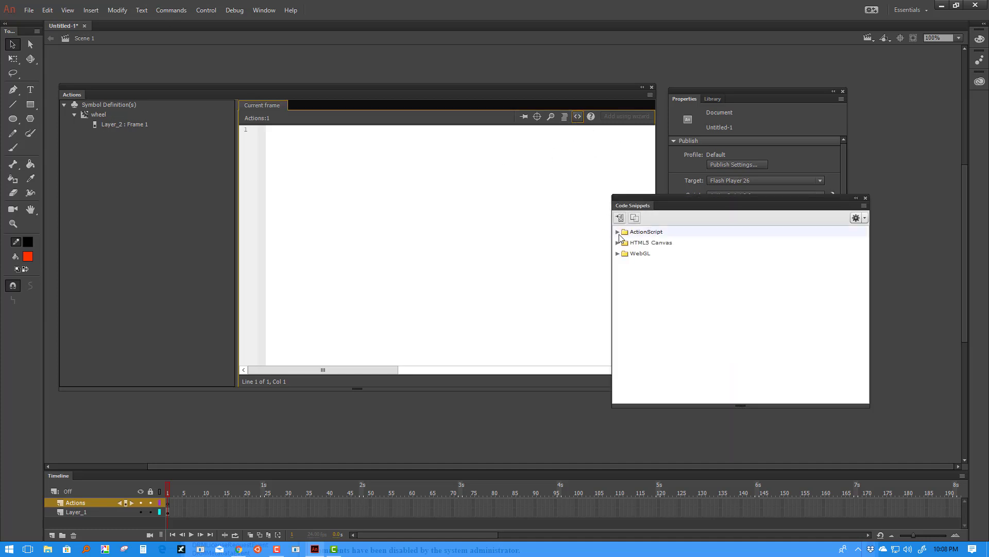
{"action": "left_click", "coordinate": [618, 232]}
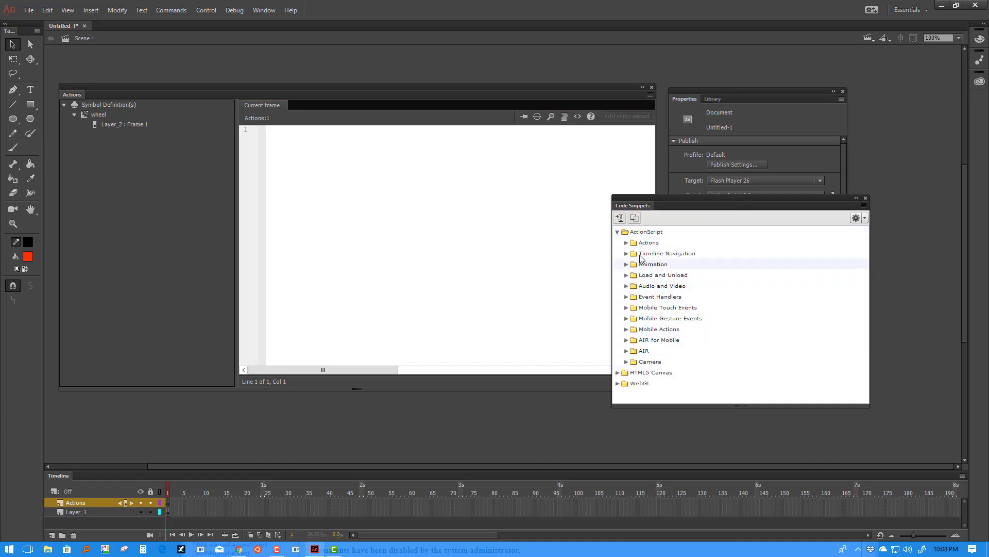
{"action": "left_click", "coordinate": [627, 243]}
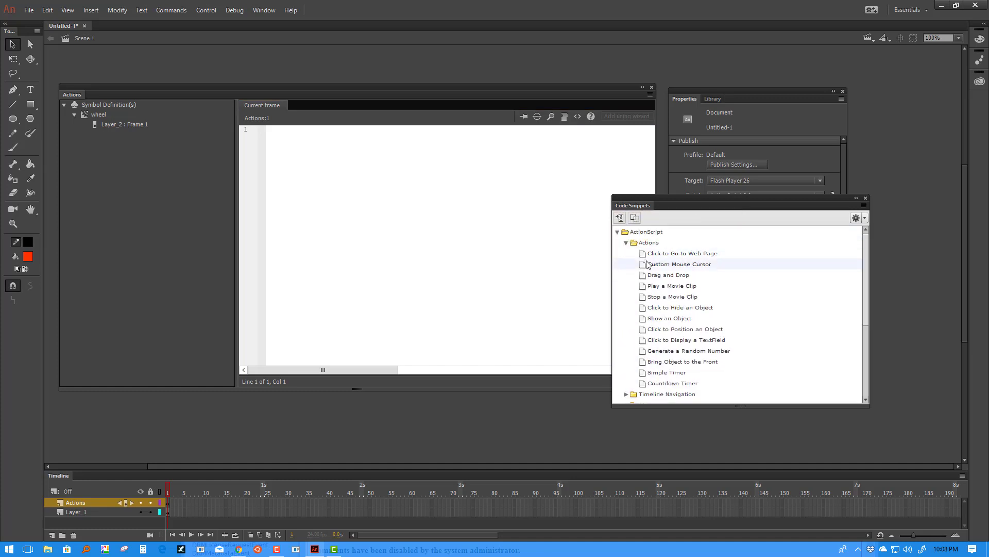
{"action": "scroll", "coordinate": [647, 264], "scroll_direction": "down", "scroll_amount": 3}
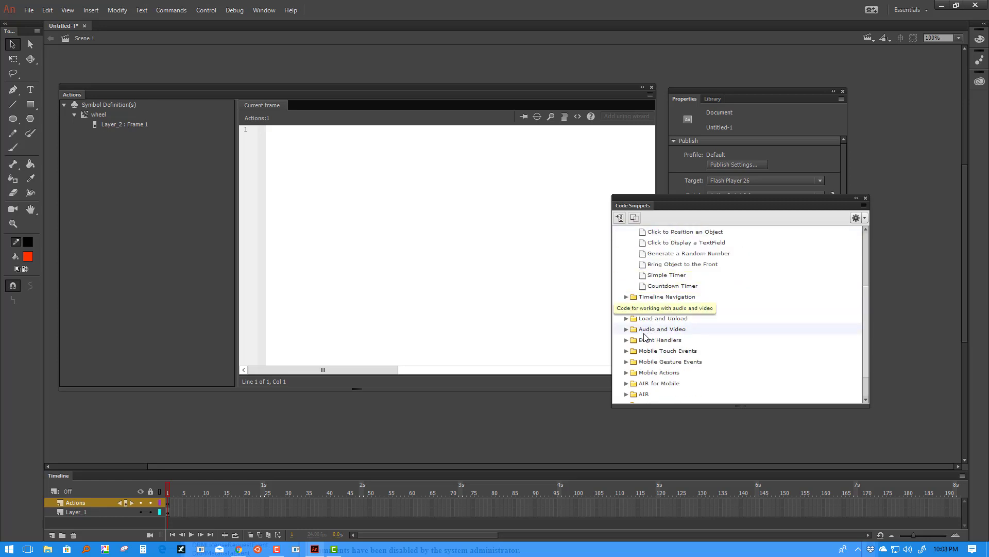
{"action": "left_click", "coordinate": [627, 339]}
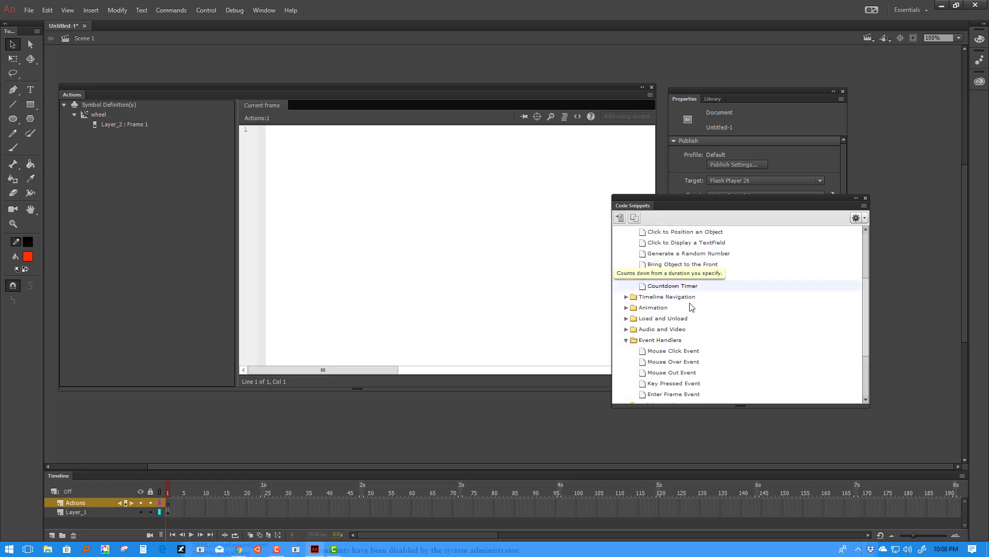
{"action": "double_click", "coordinate": [644, 354]}
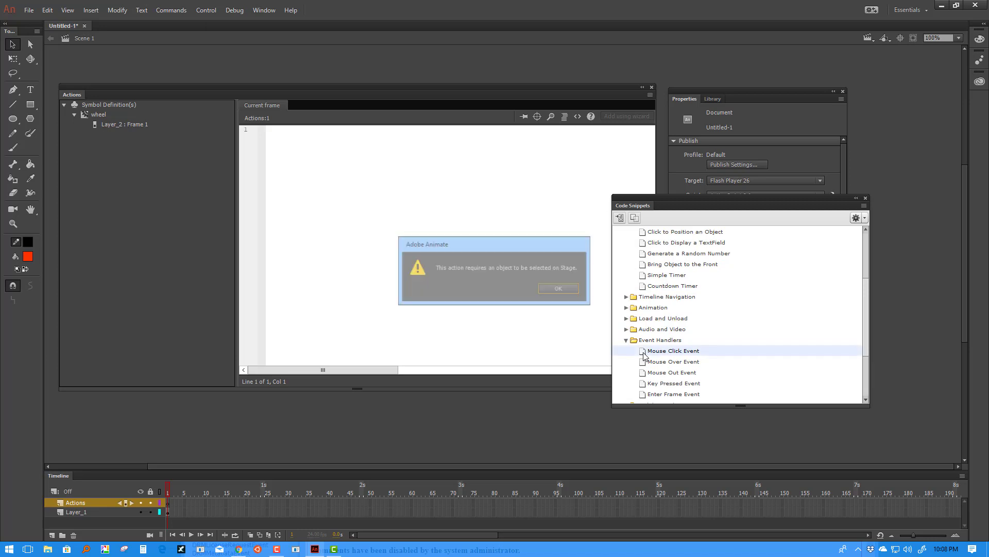
{"action": "left_click", "coordinate": [559, 288]}
Select the button01 instance on the stage and apply the Mouse Click Event snippet to it.
{"action": "left_click_drag", "start_coordinate": [487, 90], "coordinate": [546, 323]}
{"action": "left_click", "coordinate": [453, 283]}
{"action": "left_click_drag", "start_coordinate": [471, 323], "coordinate": [392, 87]}
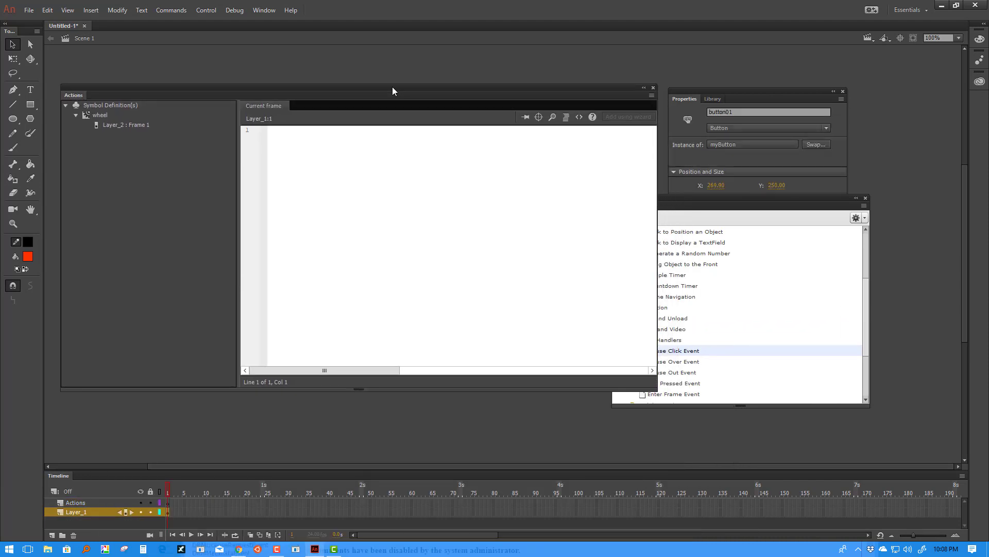
{"action": "left_click", "coordinate": [701, 347]}
{"action": "left_click_drag", "start_coordinate": [678, 200], "coordinate": [748, 177]}
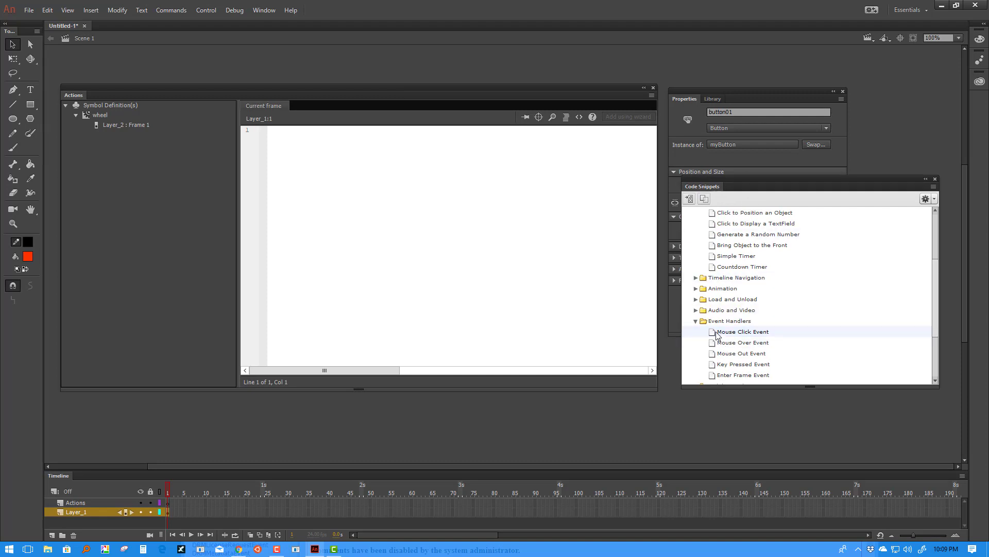
{"action": "double_click", "coordinate": [742, 332]}
{"action": "left_click", "coordinate": [384, 262]}
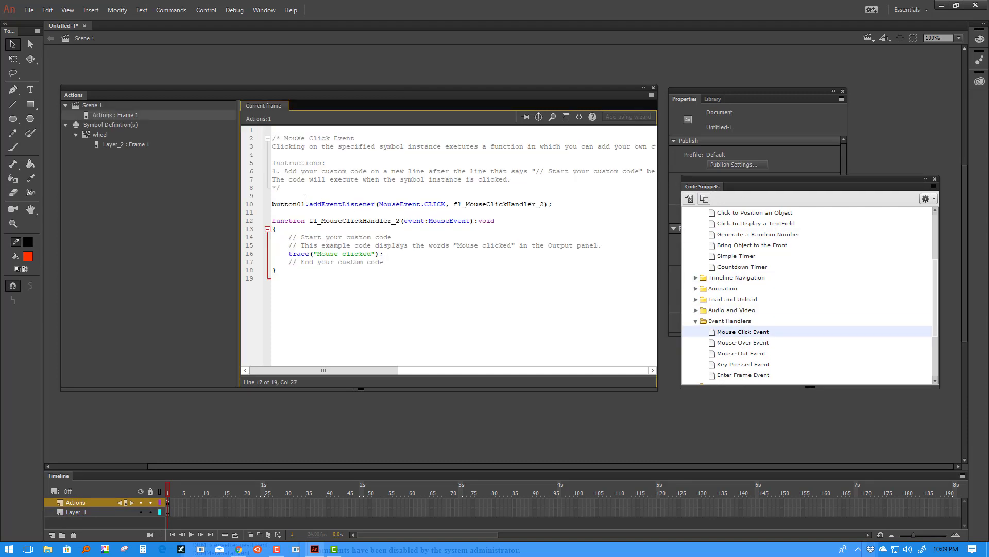
Delete the instruction comment and blank line above the event listener code, and close the Code Snippets.
{"action": "left_click_drag", "start_coordinate": [306, 198], "coordinate": [229, 98]}
{"action": "key", "text": "BackSpace"}
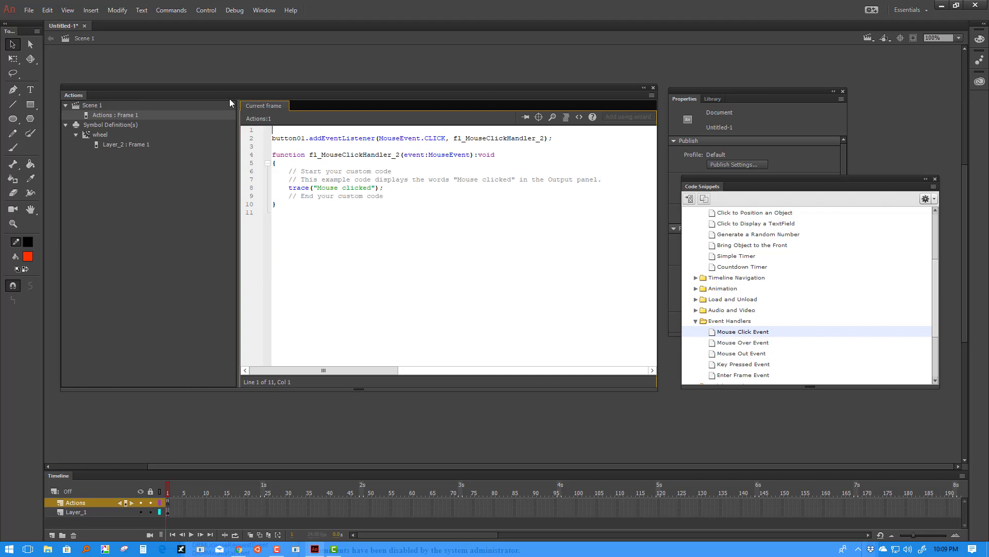
{"action": "key", "text": "Delete"}
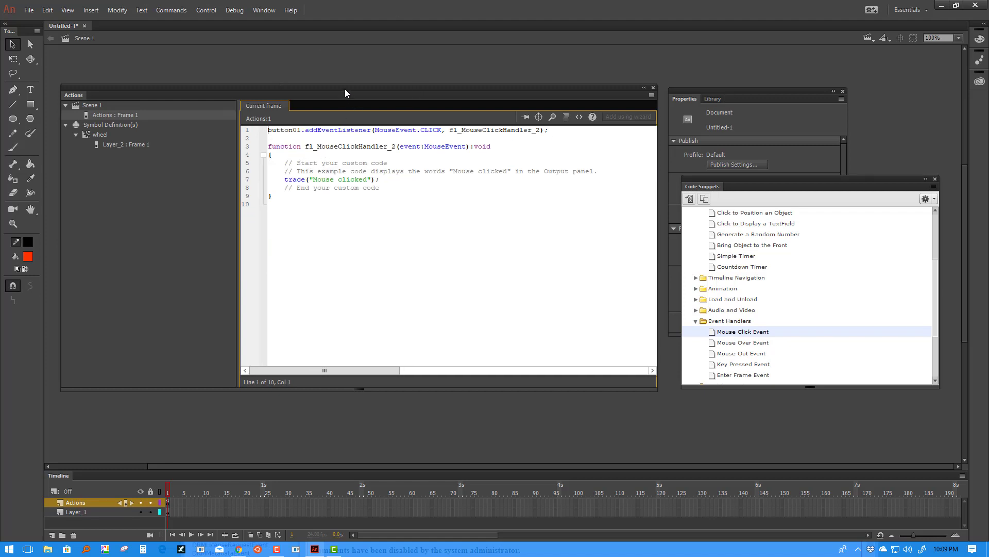
{"action": "left_click_drag", "start_coordinate": [344, 89], "coordinate": [356, 150]}
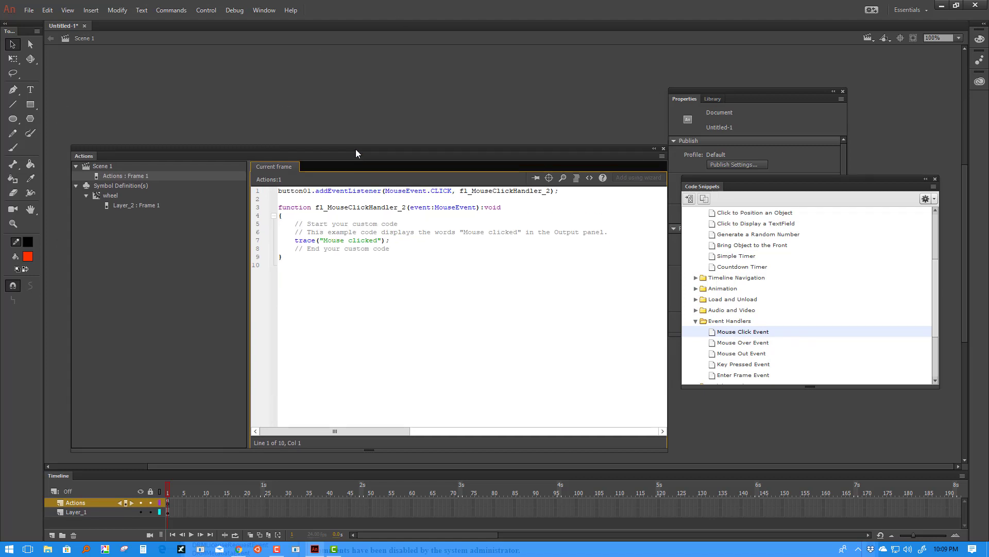
{"action": "left_click", "coordinate": [935, 179]}
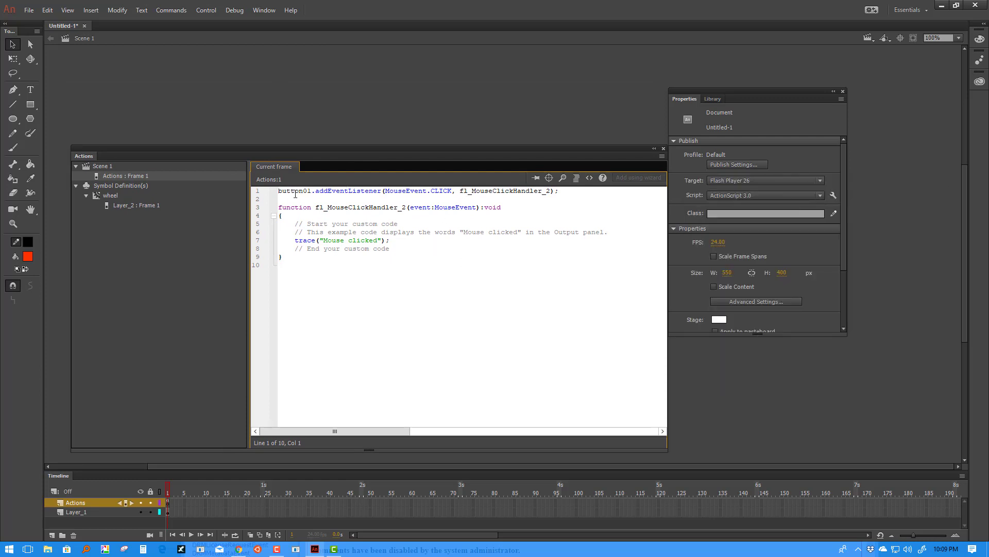
Compare the name button01 in the event listener line with the instance name of the red button on the stage.
{"action": "left_click_drag", "start_coordinate": [295, 193], "coordinate": [454, 200]}
{"action": "key", "text": "Right"}
{"action": "double_click", "coordinate": [311, 190]}
{"action": "left_click_drag", "start_coordinate": [299, 155], "coordinate": [295, 324]}
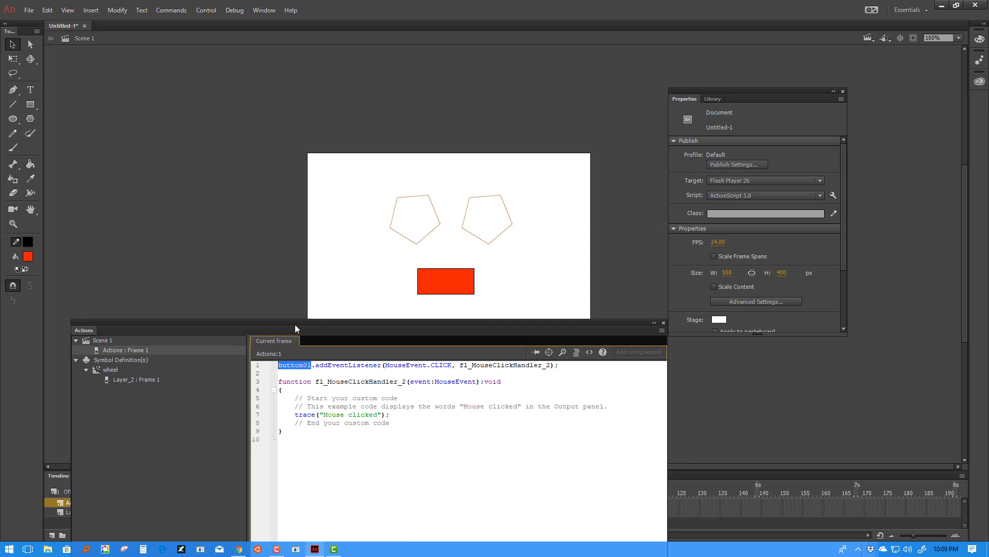
{"action": "left_click", "coordinate": [455, 282]}
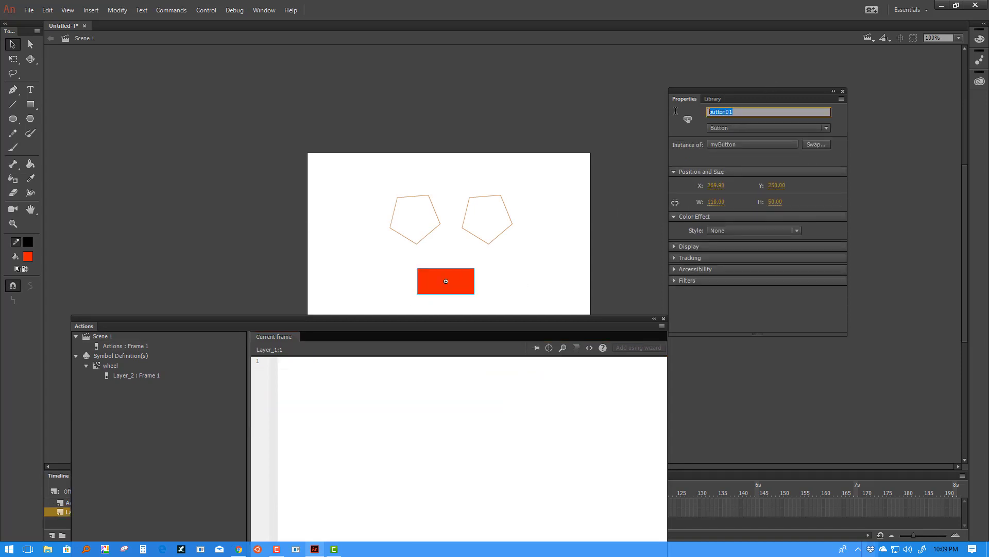
{"action": "left_click", "coordinate": [549, 267]}
Return to the script on frame 1 of the Actions layer and examine the fl_MouseClickHandler_2 reference and the function's body.
{"action": "left_click_drag", "start_coordinate": [267, 330], "coordinate": [314, 163]}
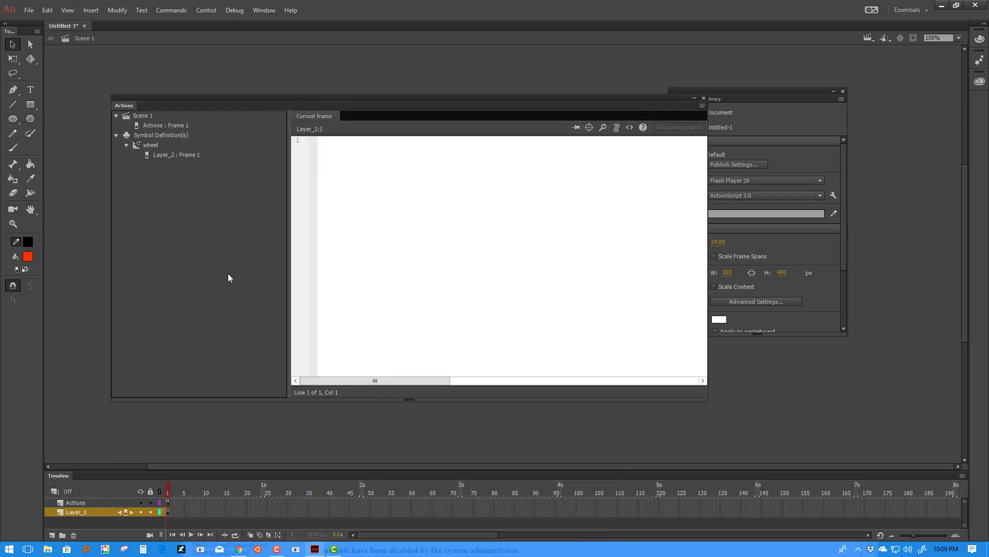
{"action": "left_click", "coordinate": [168, 502]}
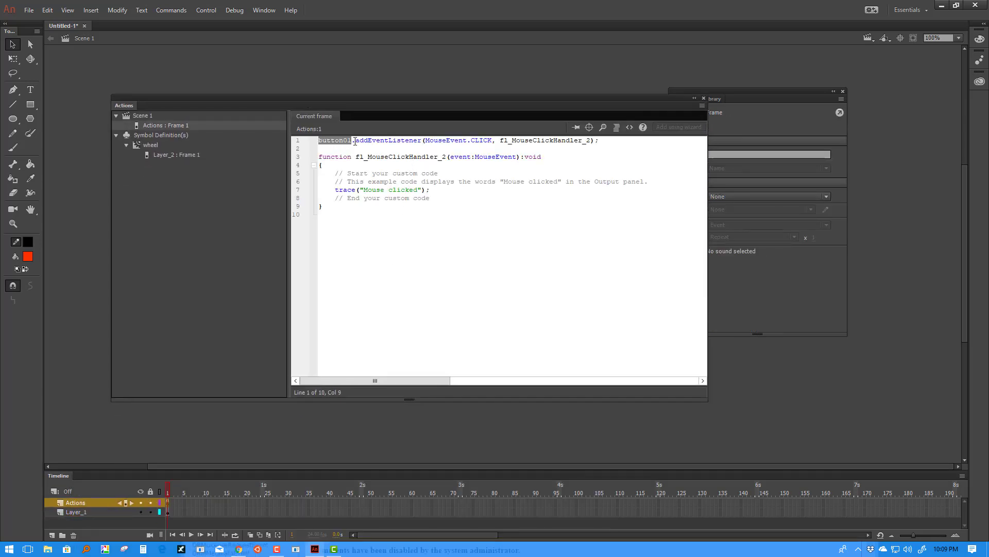
{"action": "left_click_drag", "start_coordinate": [367, 99], "coordinate": [324, 123]}
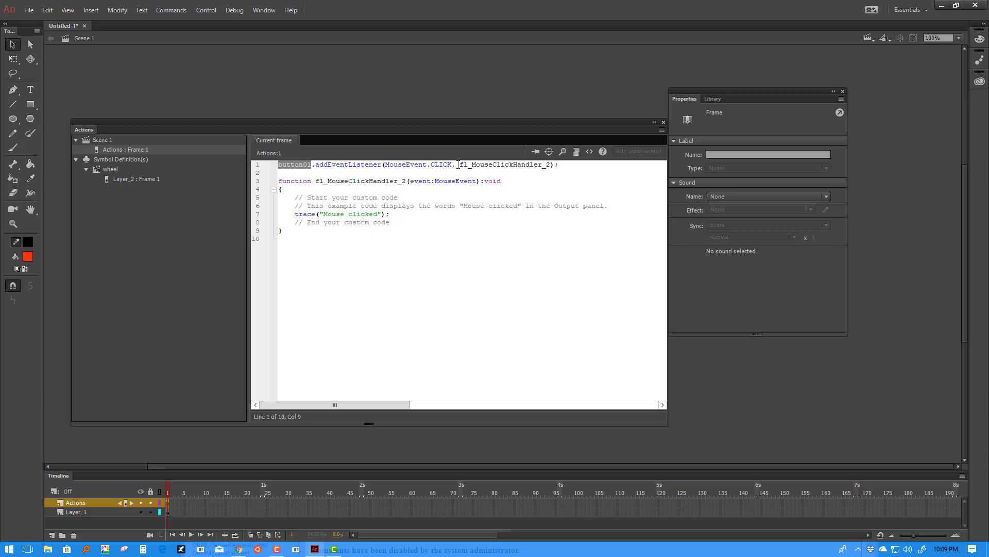
{"action": "left_click_drag", "start_coordinate": [459, 164], "coordinate": [551, 166]}
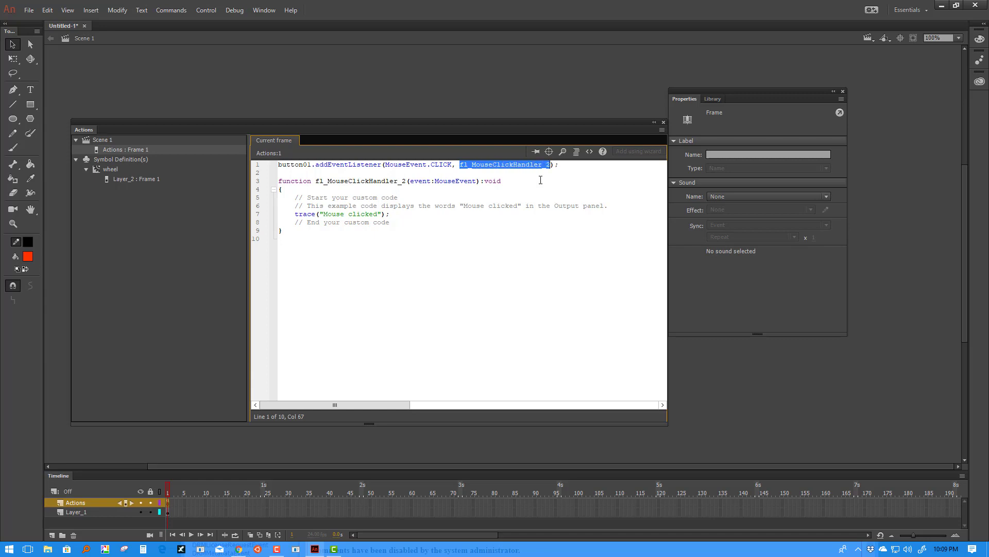
{"action": "left_click_drag", "start_coordinate": [295, 197], "coordinate": [409, 225]}
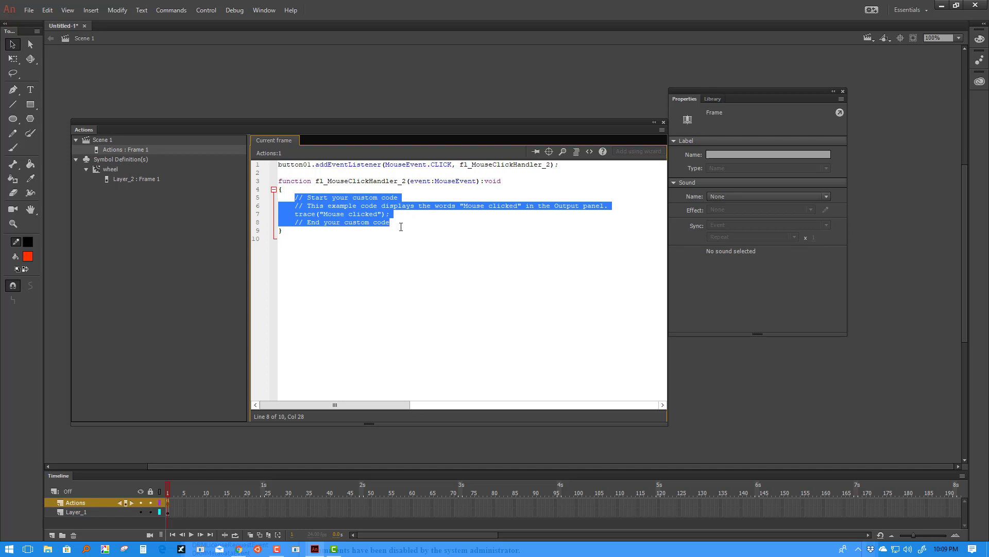
Delete the three comment lines from the click handler's body, keeping only the trace statement.
{"action": "left_click", "coordinate": [433, 216]}
{"action": "left_click_drag", "start_coordinate": [610, 207], "coordinate": [276, 197]}
{"action": "key", "text": "Delete"}
{"action": "key", "text": "Delete"}
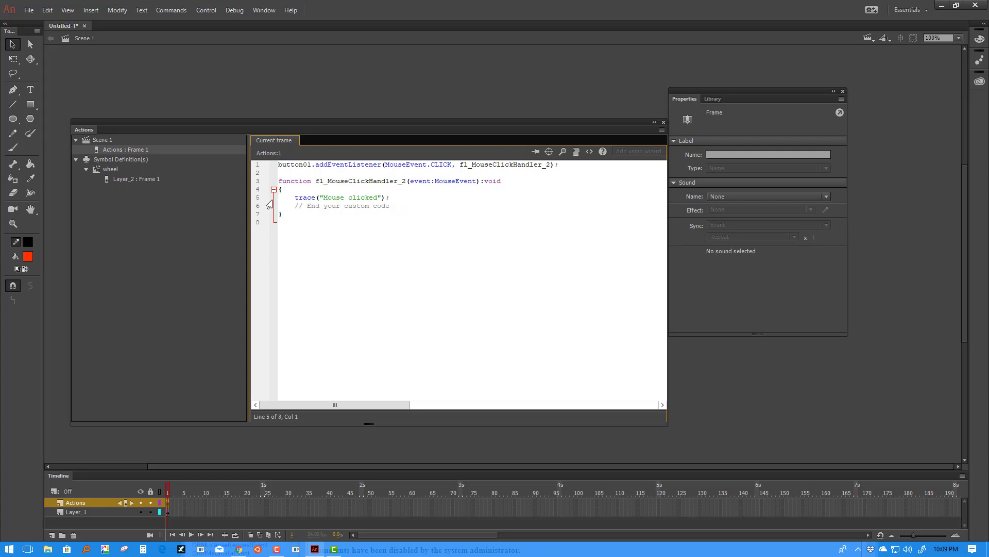
{"action": "left_click_drag", "start_coordinate": [430, 210], "coordinate": [275, 206]}
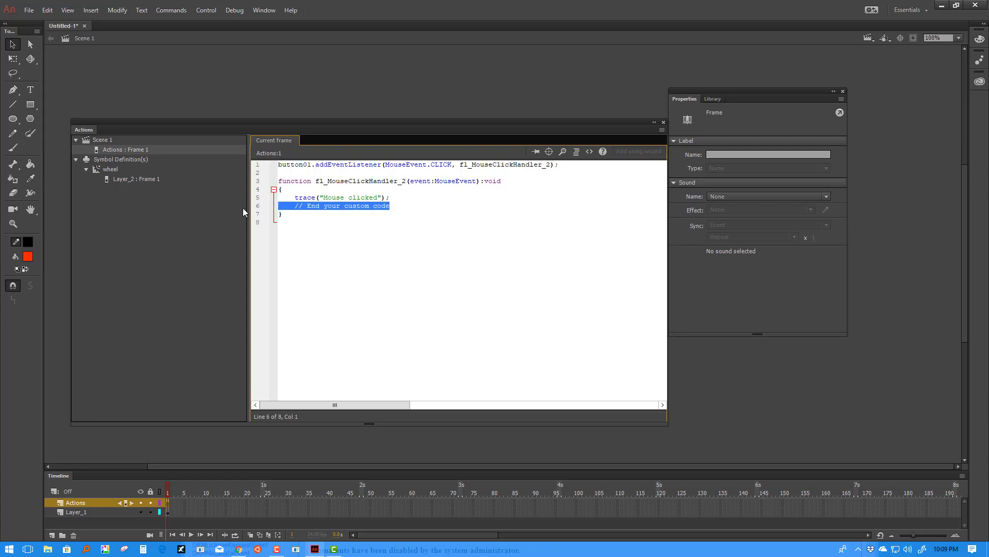
{"action": "key", "text": "BackSpace"}
{"action": "key", "text": "BackSpace"}
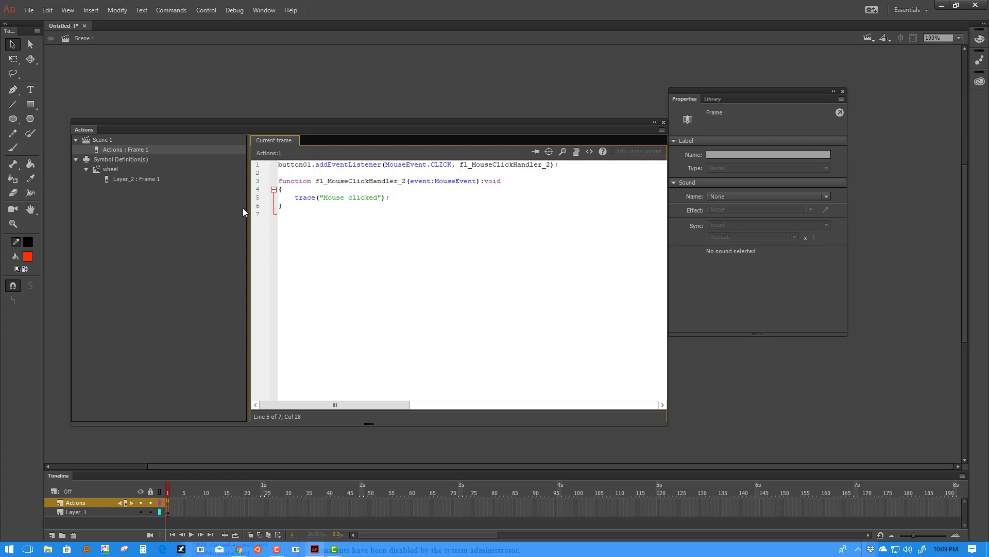
{"action": "key", "text": "ctrl+s"}
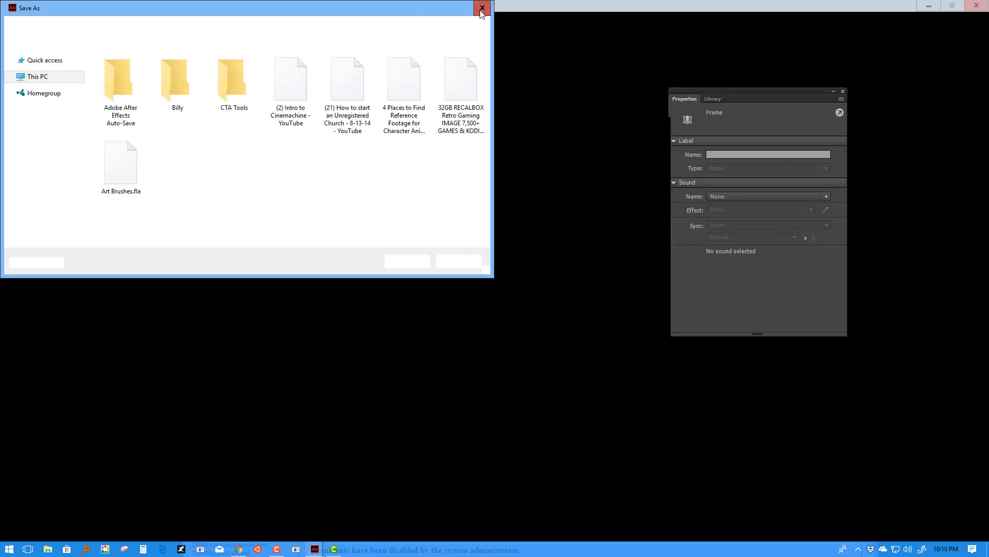
{"action": "left_click", "coordinate": [481, 9]}
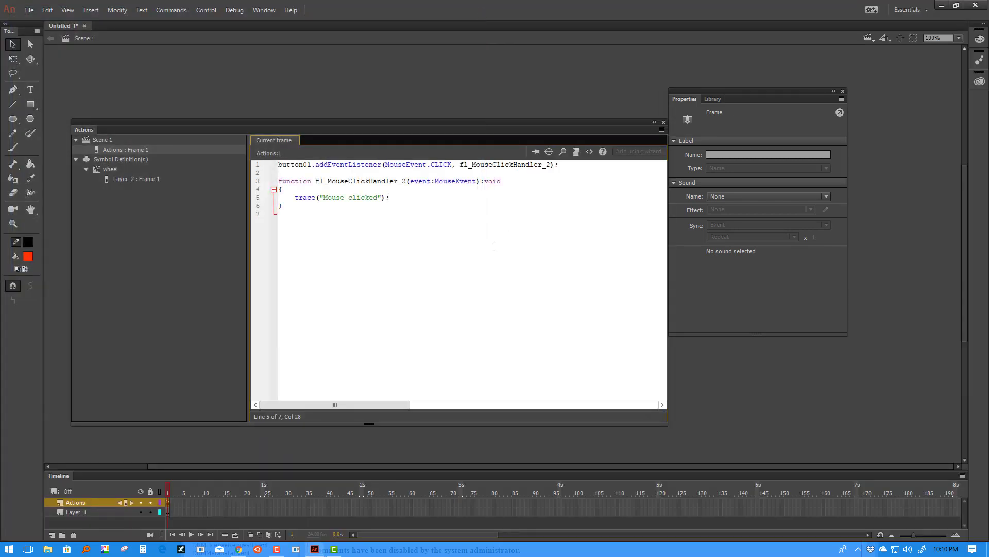
Test the movie, trigger the red button, and compare the text in the Output with the trace statement in the script.
{"action": "key", "text": "ctrl+Return"}
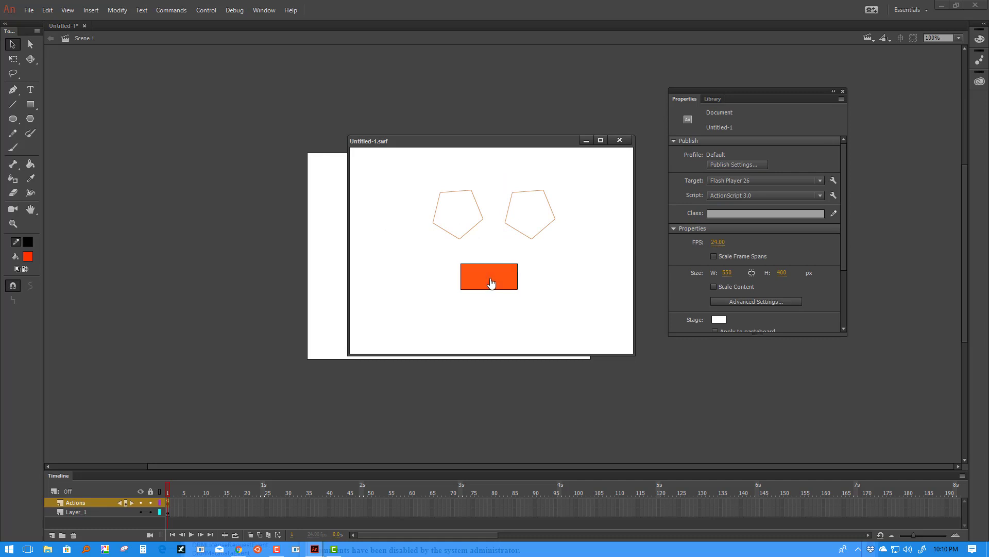
{"action": "left_click", "coordinate": [491, 282]}
{"action": "left_click", "coordinate": [491, 281]}
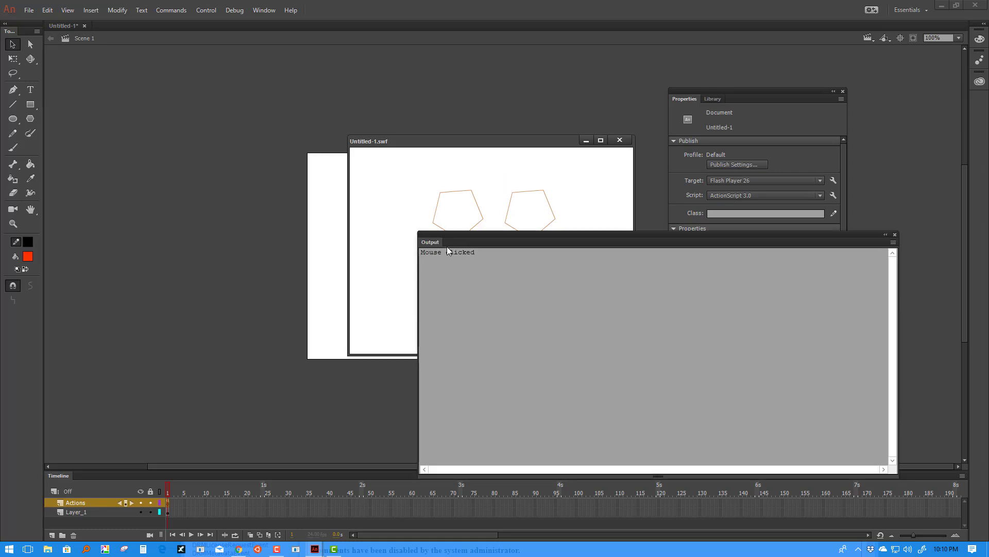
{"action": "left_click_drag", "start_coordinate": [484, 235], "coordinate": [634, 106]}
{"action": "left_click_drag", "start_coordinate": [583, 136], "coordinate": [531, 137]}
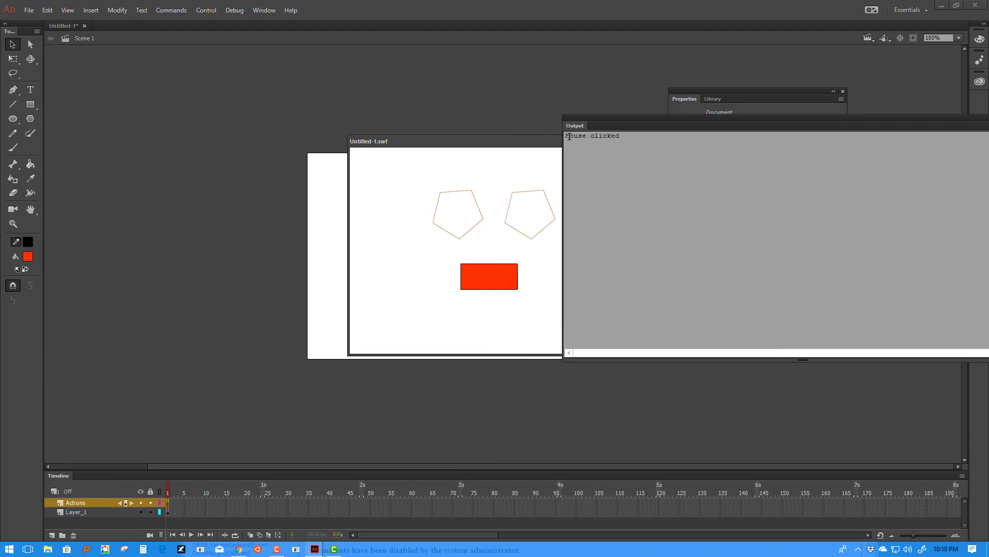
{"action": "left_click_drag", "start_coordinate": [570, 136], "coordinate": [620, 136]}
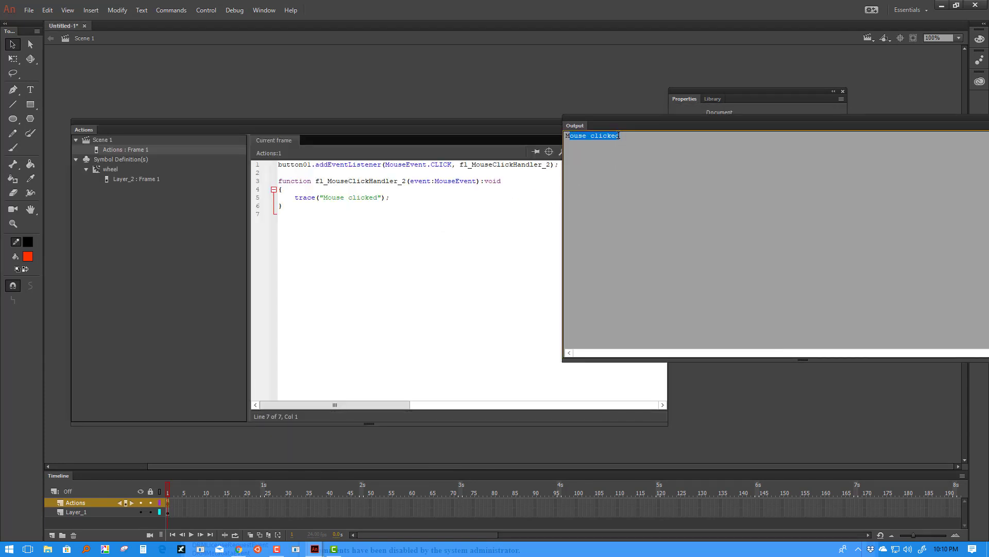
{"action": "left_click", "coordinate": [612, 145]}
{"action": "left_click_drag", "start_coordinate": [587, 126], "coordinate": [751, 245]}
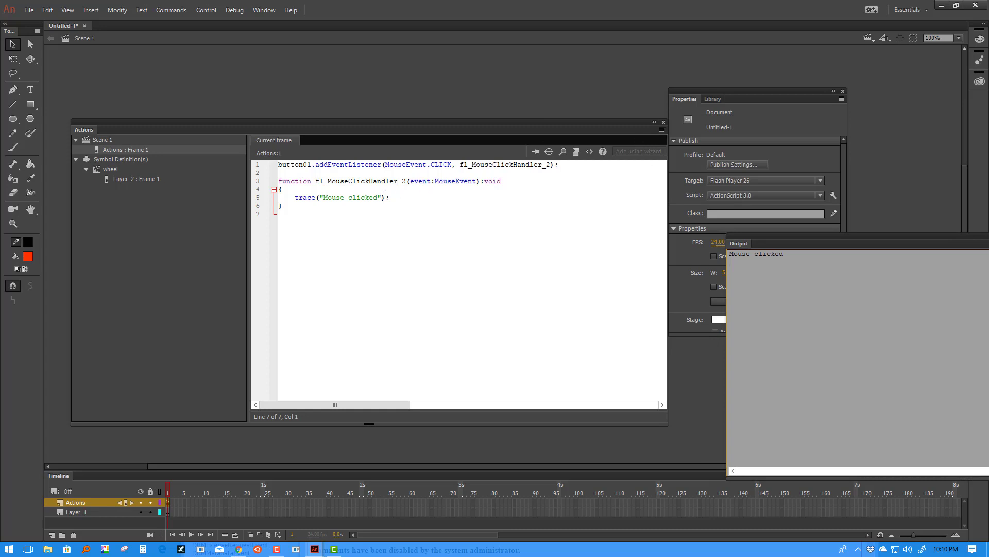
Delete the trace statement from the click handler's body, then test the movie and close the preview.
{"action": "left_click_drag", "start_coordinate": [390, 197], "coordinate": [292, 196]}
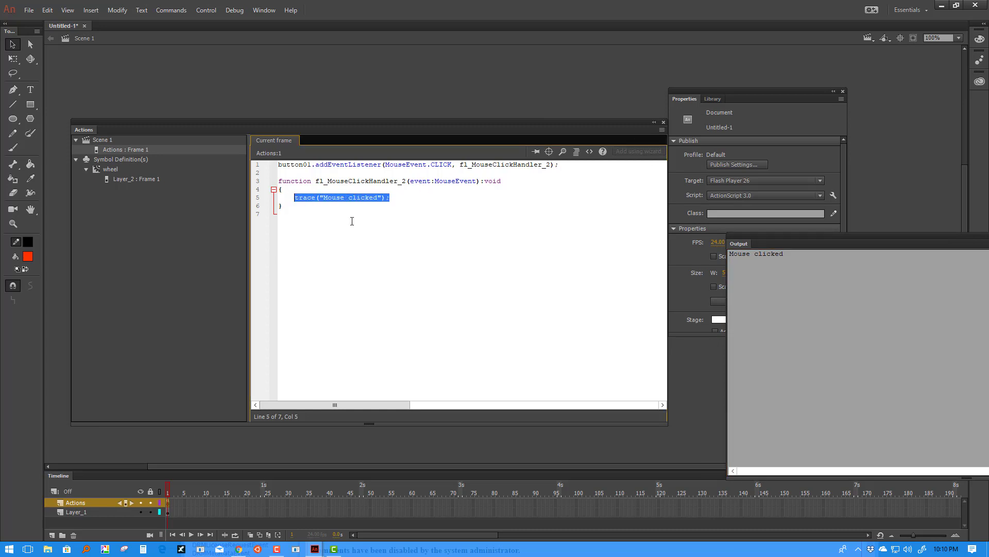
{"action": "key", "text": "Delete"}
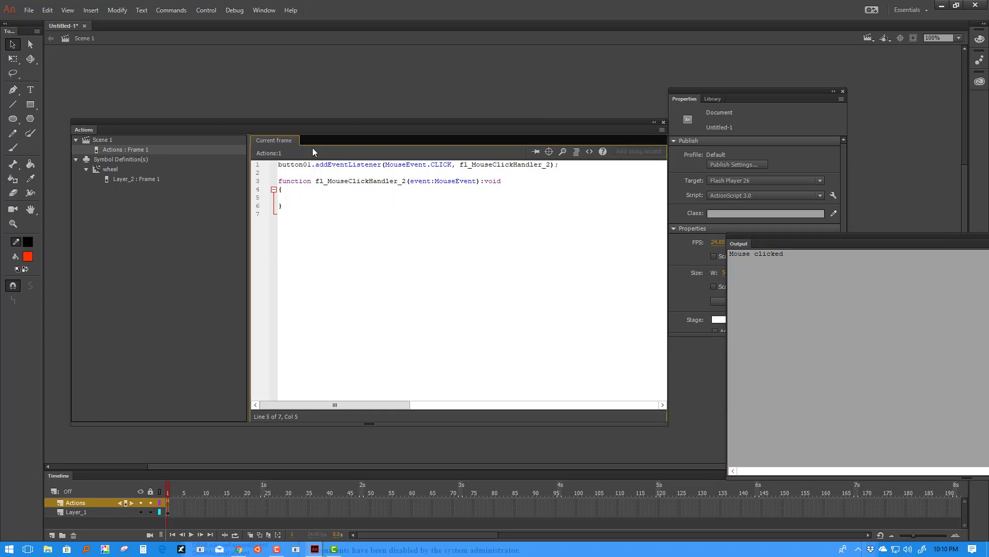
{"action": "key", "text": "ctrl+Return"}
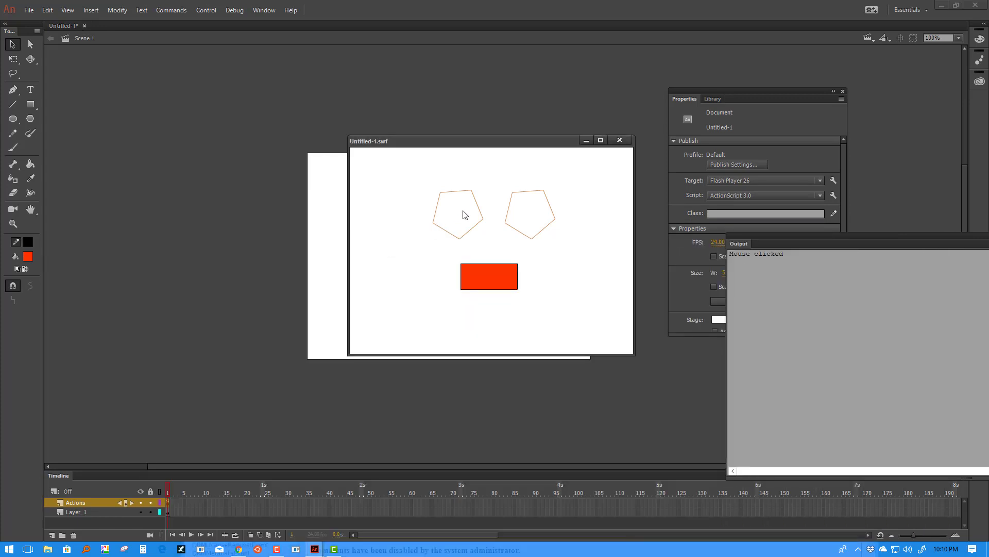
{"action": "left_click", "coordinate": [619, 140]}
Insert the relative target path this.wheel1 in the click handler's body on the Actions layer and complete it as this.wheel1.play();.
{"action": "left_click", "coordinate": [430, 214]}
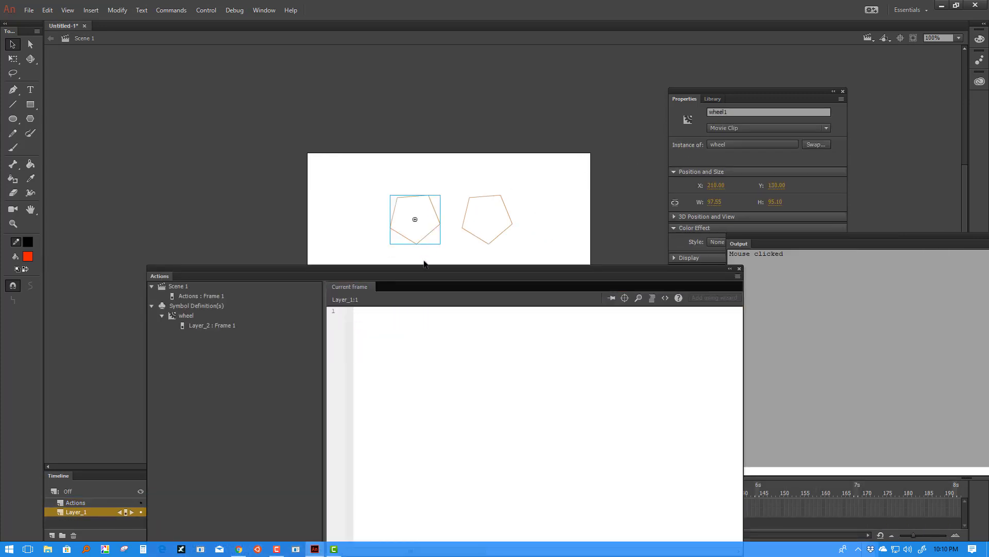
{"action": "left_click_drag", "start_coordinate": [429, 270], "coordinate": [389, 159]}
{"action": "left_click", "coordinate": [166, 502]}
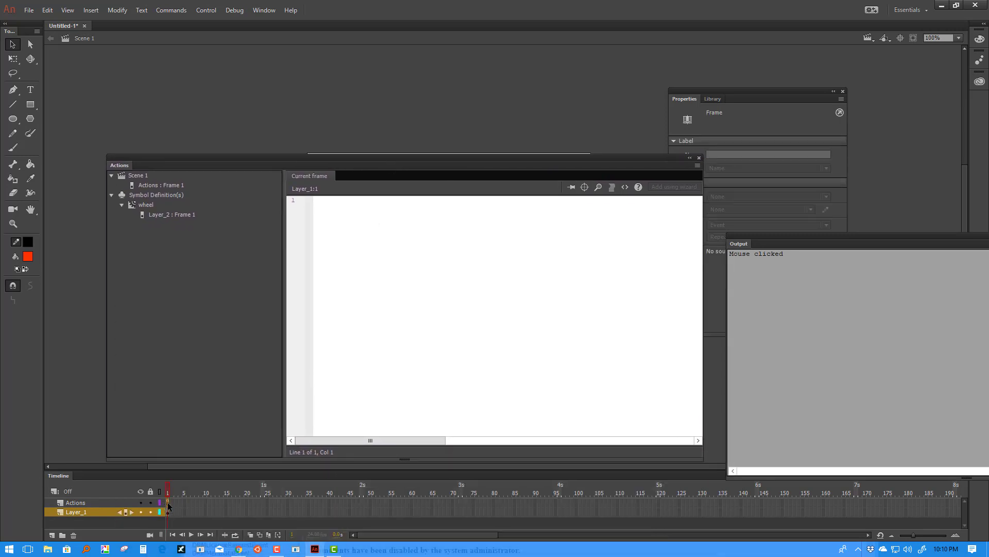
{"action": "left_click", "coordinate": [336, 233]}
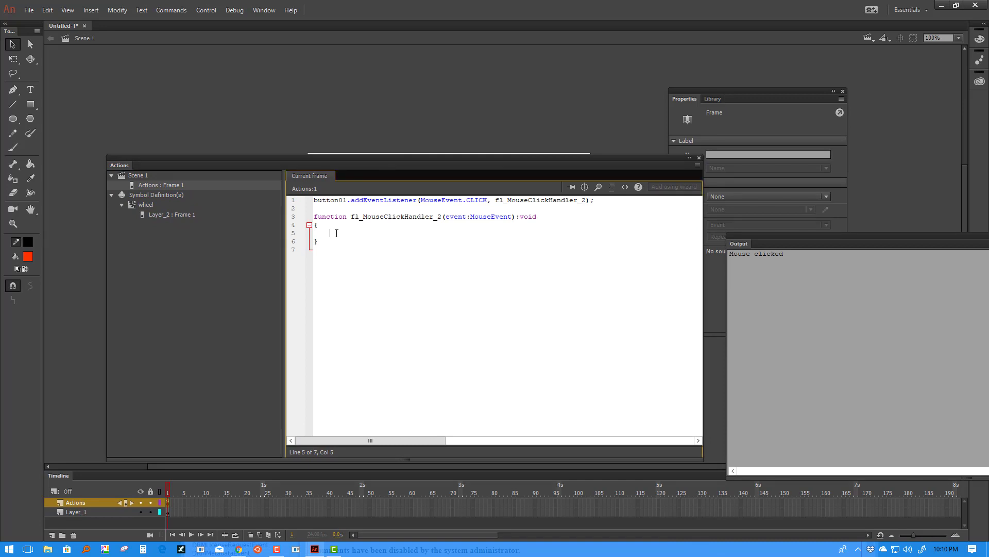
{"action": "left_click", "coordinate": [585, 188]}
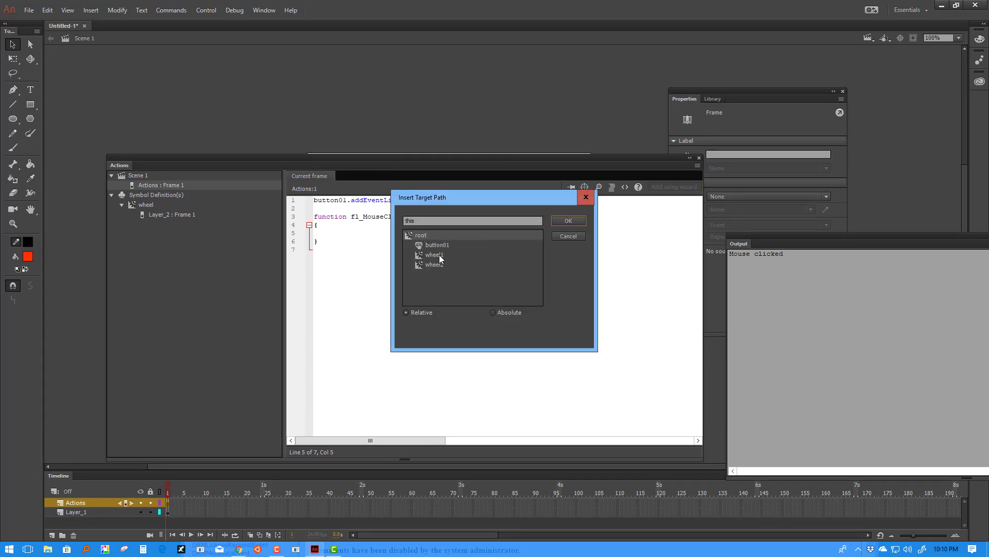
{"action": "left_click", "coordinate": [439, 254]}
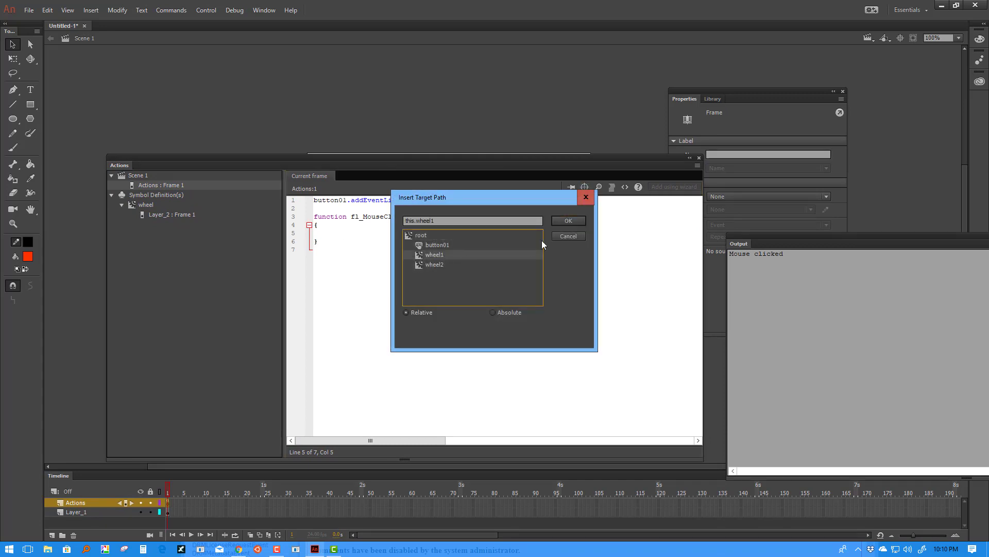
{"action": "left_click", "coordinate": [568, 221]}
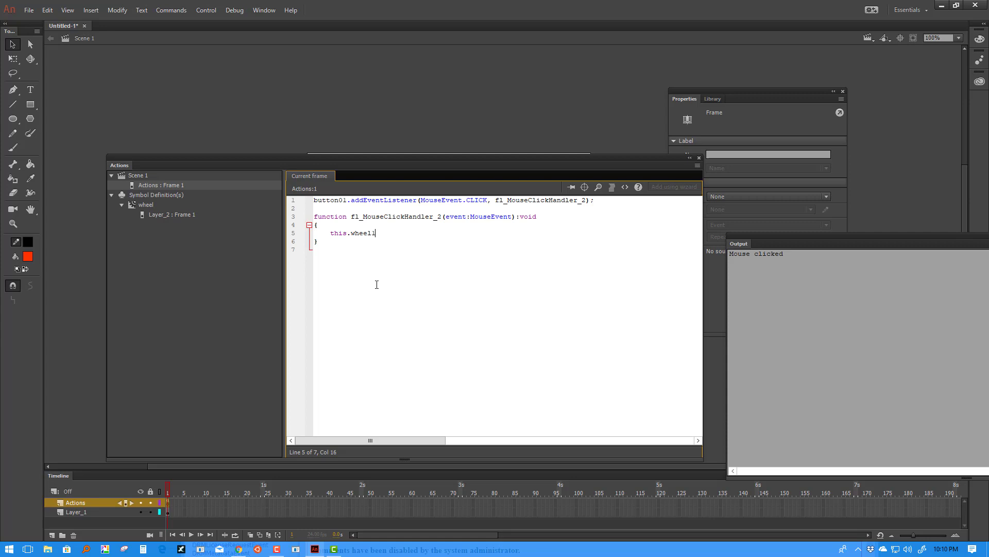
{"action": "type", "text": "play();"}
Test the movie by triggering the red button several times to watch wheel1, and close the preview.
{"action": "key", "text": "ctrl+Return"}
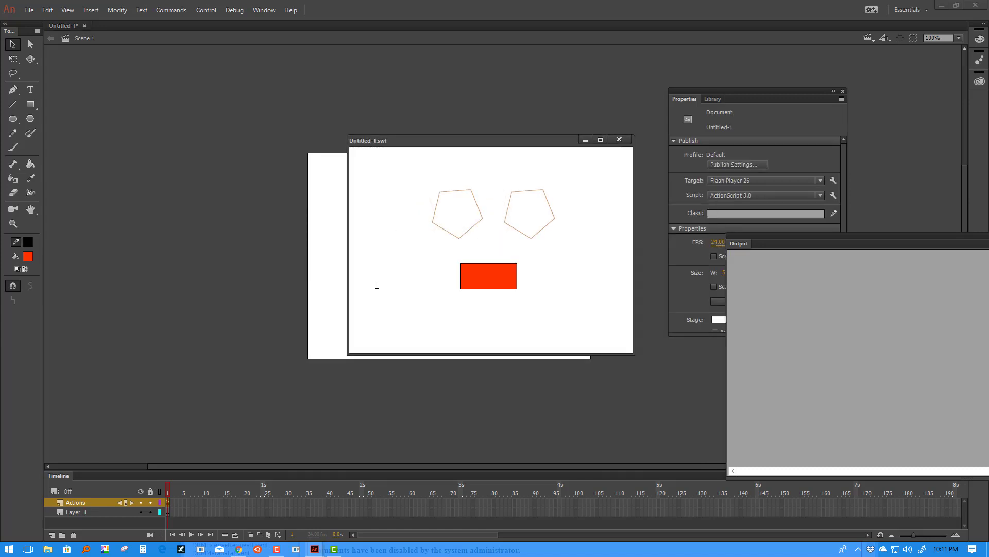
{"action": "left_click", "coordinate": [483, 281]}
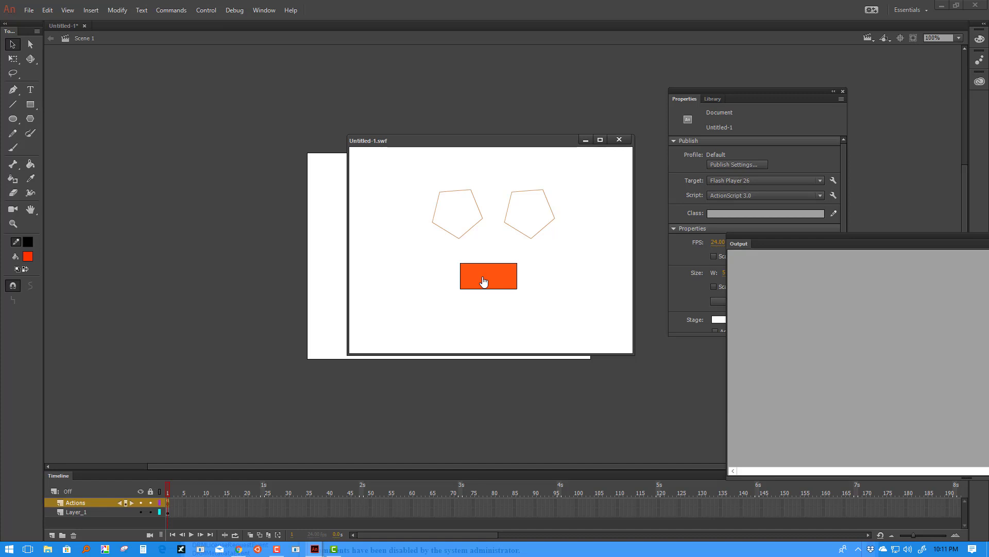
{"action": "left_click", "coordinate": [484, 281]}
{"action": "left_click", "coordinate": [483, 280]}
{"action": "left_click", "coordinate": [483, 280]}
{"action": "left_click", "coordinate": [484, 281]}
{"action": "left_click", "coordinate": [629, 141]}
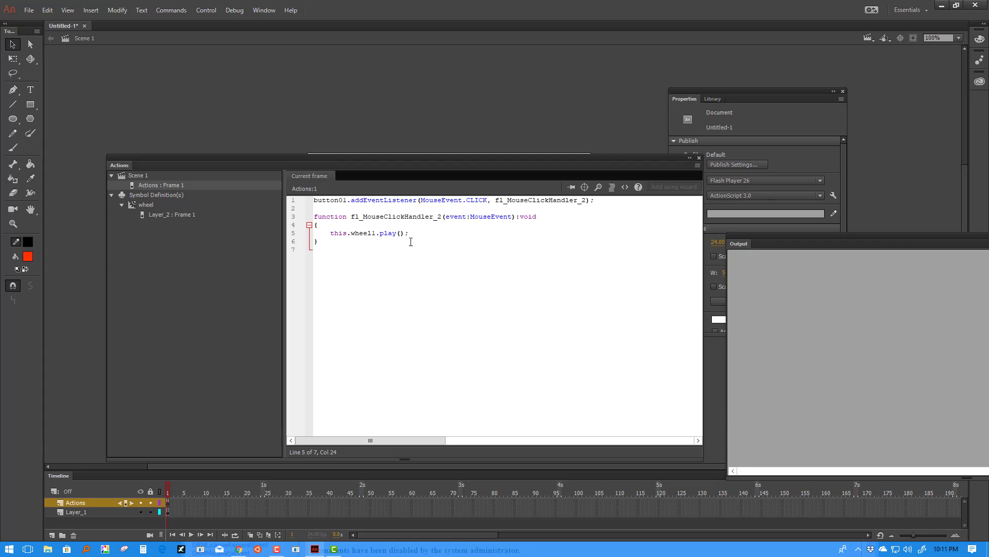
Change the handler's target to wheel2, and test the movie by triggering the red button several times.
{"action": "left_click_drag", "start_coordinate": [371, 233], "coordinate": [375, 232]}
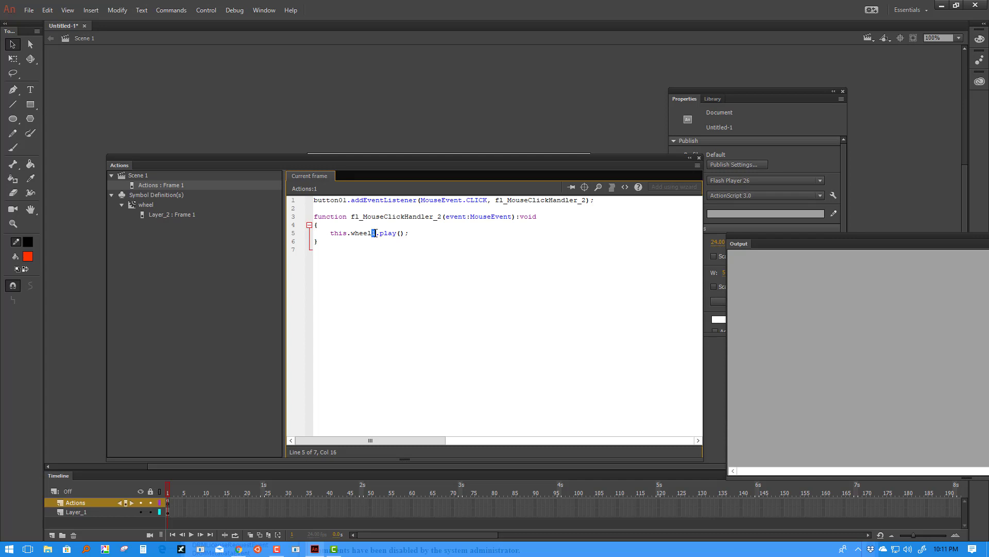
{"action": "type", "text": "2"}
{"action": "key", "text": "ctrl+Return"}
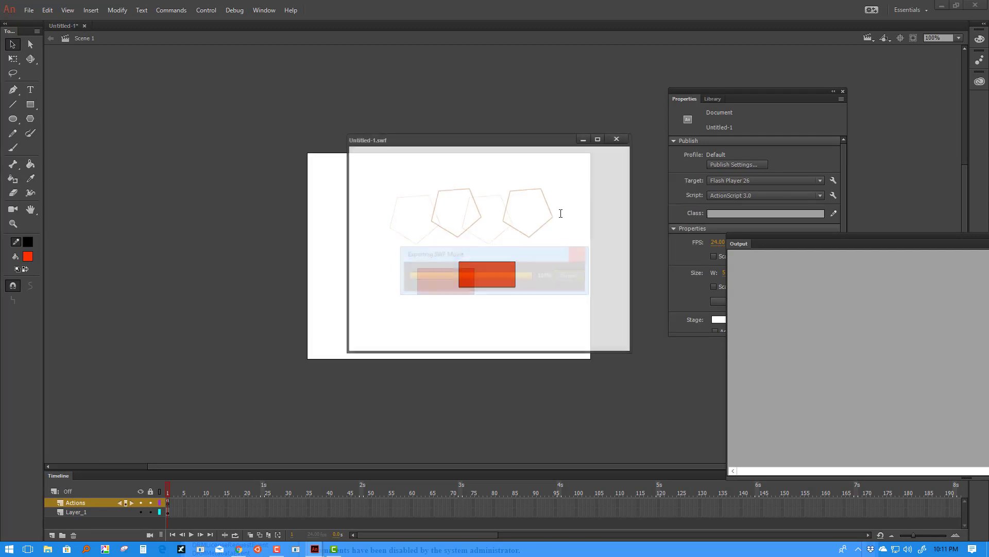
{"action": "left_click", "coordinate": [494, 278]}
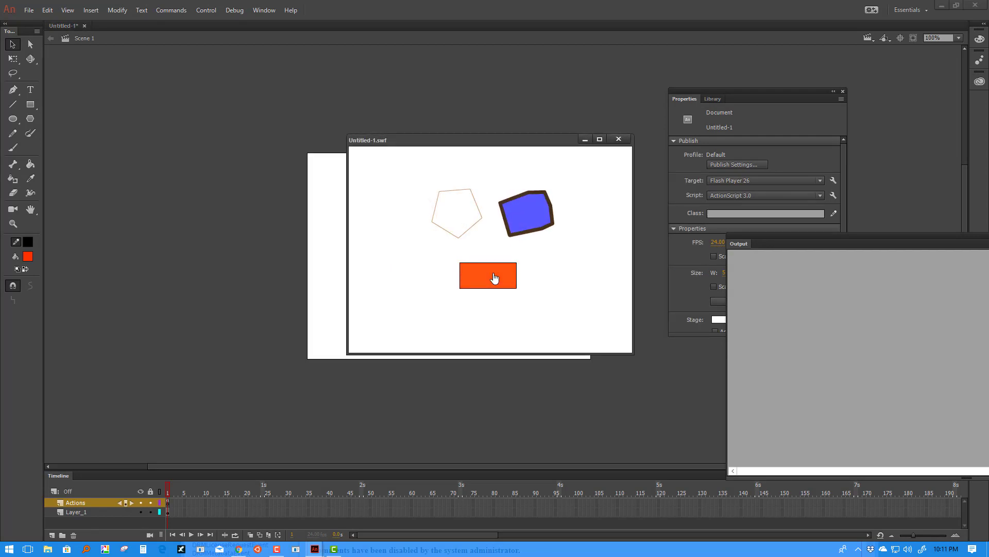
{"action": "left_click", "coordinate": [494, 279]}
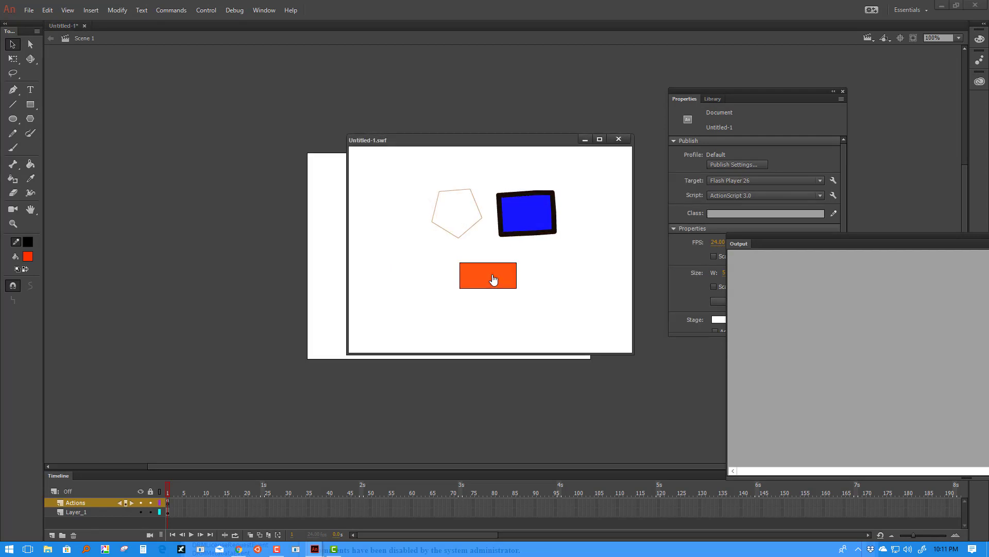
{"action": "left_click", "coordinate": [494, 282]}
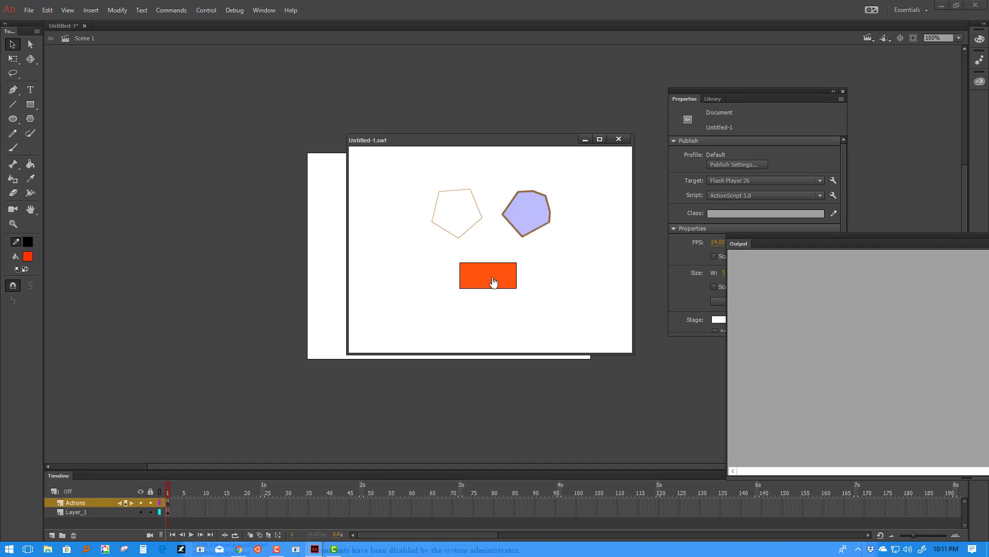
{"action": "left_click", "coordinate": [619, 140]}
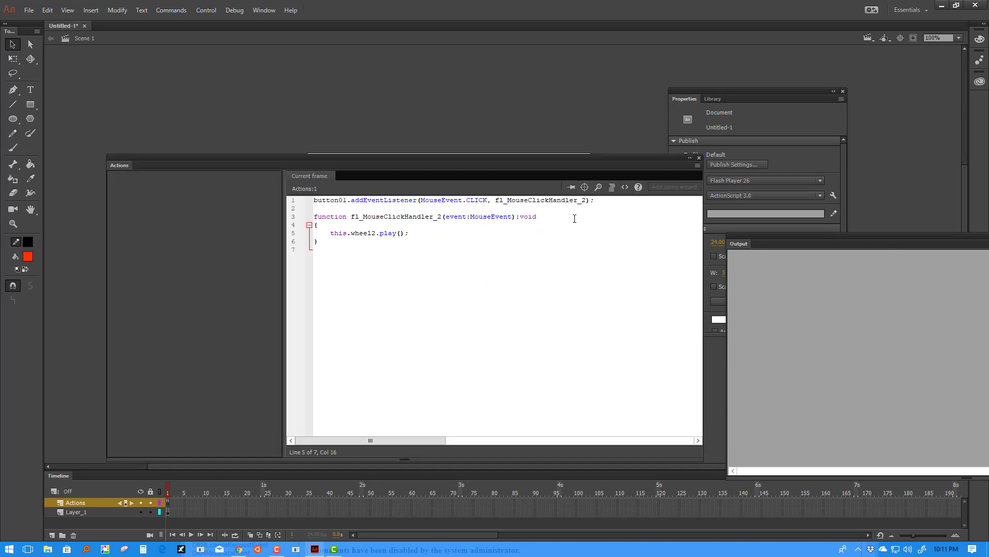
Move the red button to about X 140, paste a copy in place, and move the copy to about X 325 at Y 250.
{"action": "left_click_drag", "start_coordinate": [666, 155], "coordinate": [665, 364]}
{"action": "left_click_drag", "start_coordinate": [470, 286], "coordinate": [399, 285]}
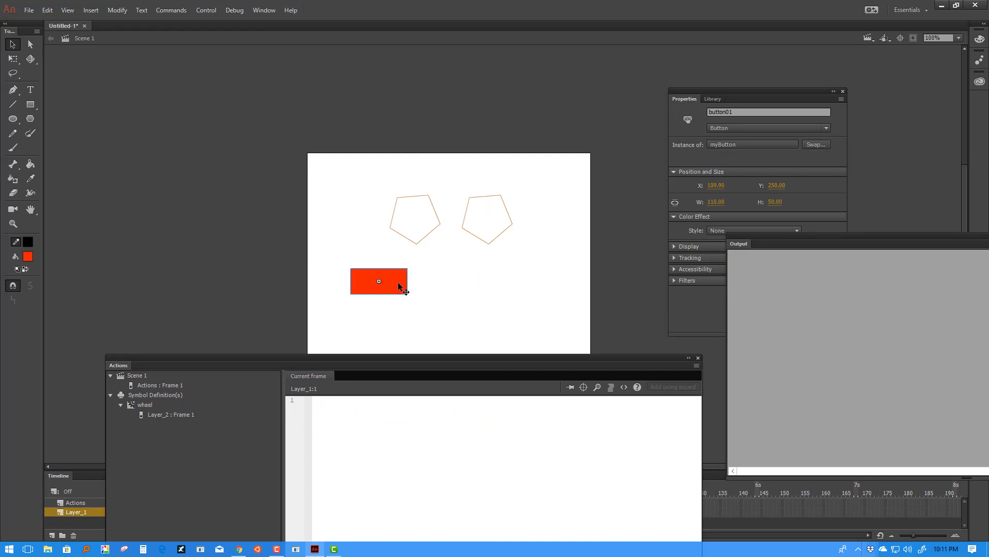
{"action": "right_click", "coordinate": [444, 280]}
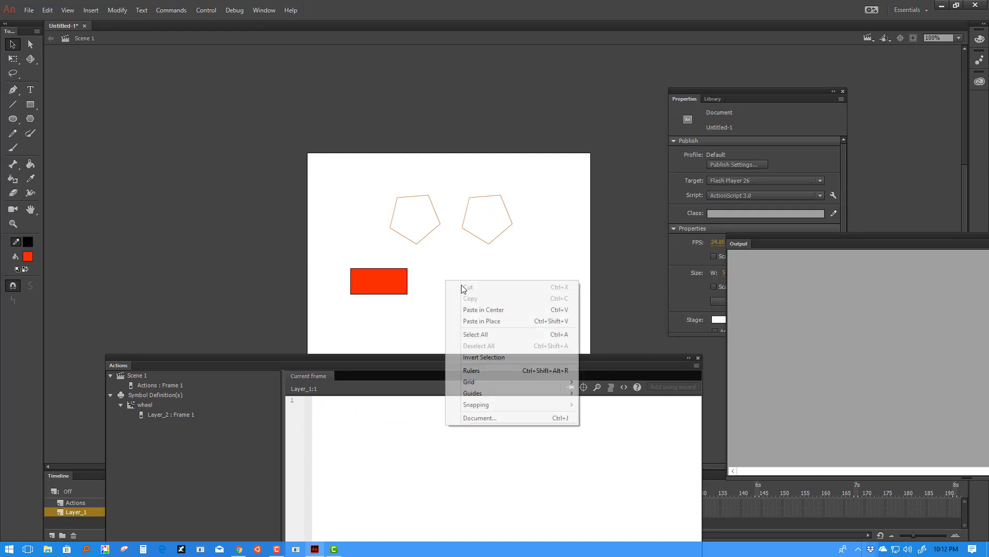
{"action": "left_click", "coordinate": [476, 321]}
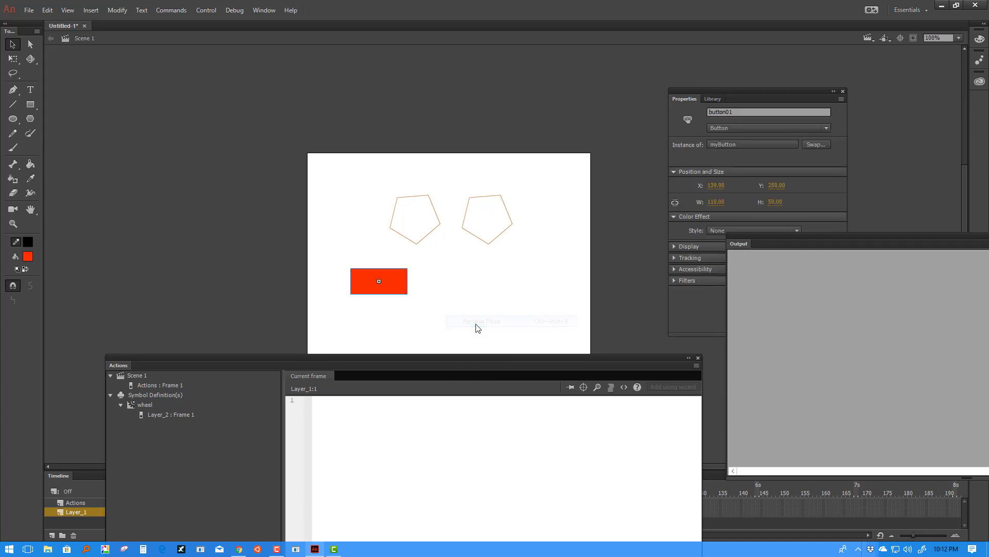
{"action": "left_click_drag", "start_coordinate": [404, 286], "coordinate": [501, 283]}
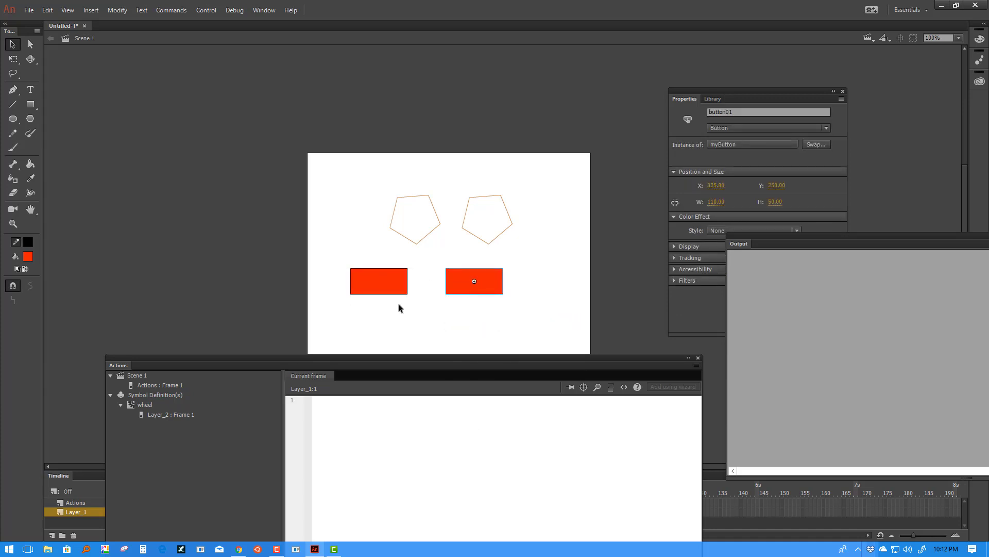
Duplicate the button01 click listener and its handler function below the original code on frame 1 of the Actions layer.
{"action": "left_click", "coordinate": [387, 292]}
{"action": "left_click_drag", "start_coordinate": [150, 357], "coordinate": [156, 369]}
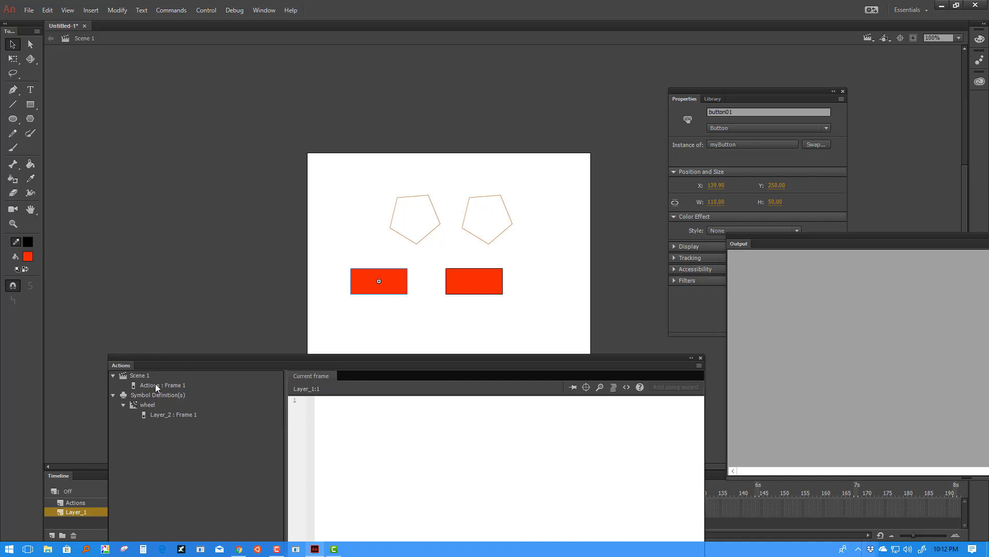
{"action": "left_click", "coordinate": [156, 385]}
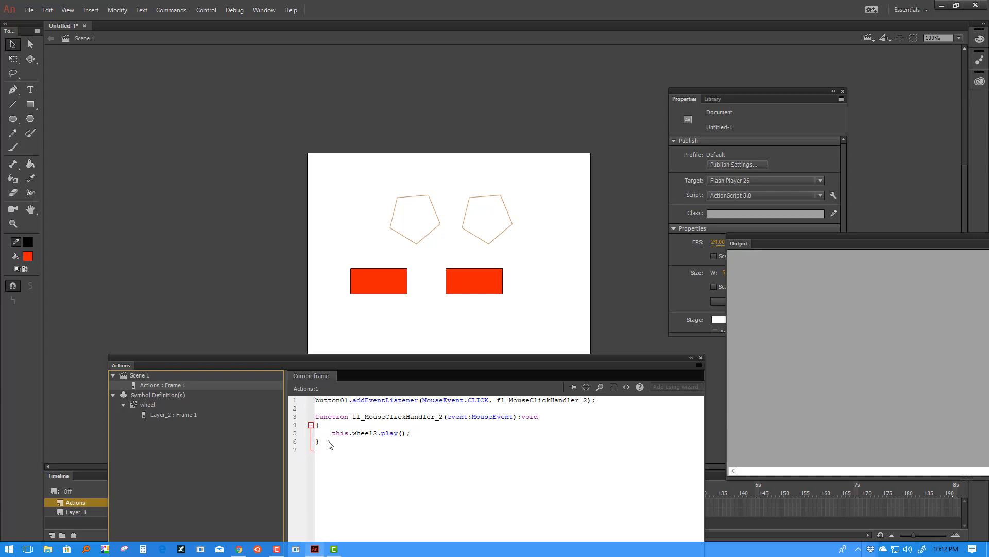
{"action": "left_click_drag", "start_coordinate": [316, 400], "coordinate": [328, 443]}
{"action": "key", "text": "ctrl+c"}
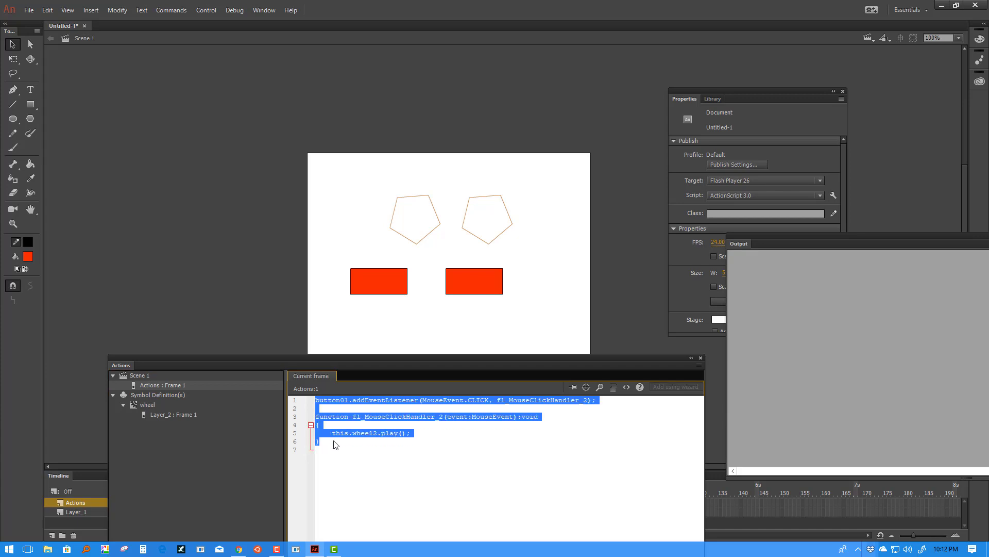
{"action": "left_click", "coordinate": [335, 434]}
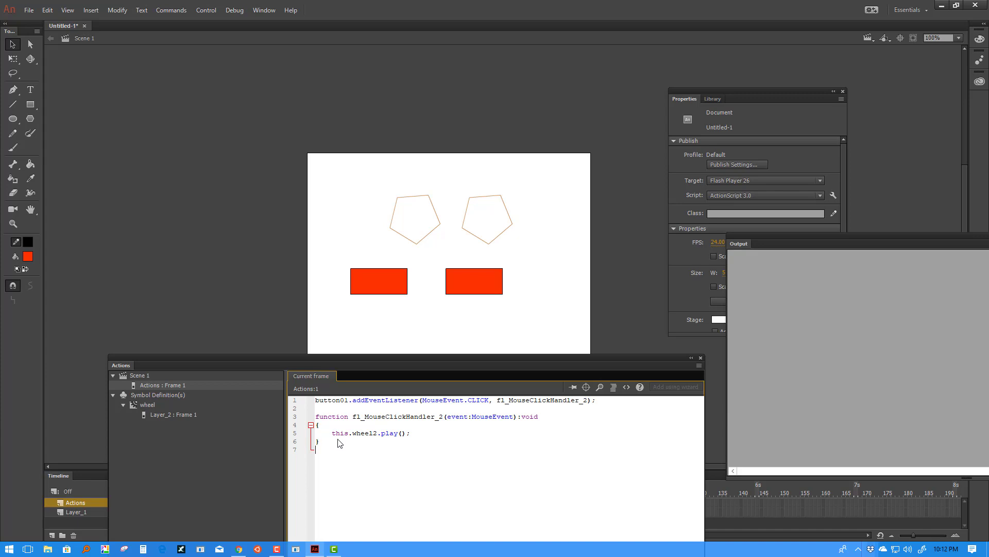
{"action": "key", "text": "Return"}
{"action": "key", "text": "ctrl+v"}
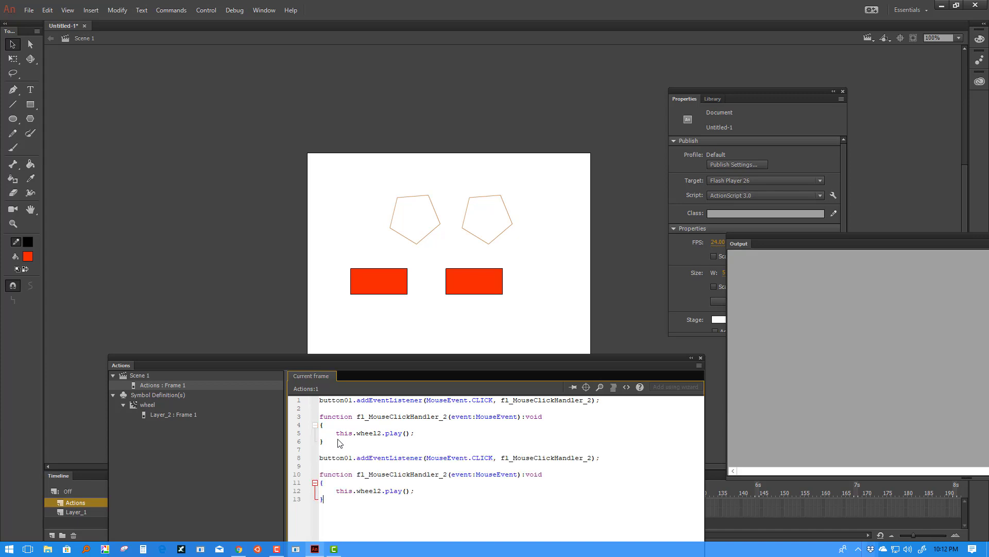
In the pasted code, change the listener's button to button02 and set the handler function's name to fl_MouseClickHandler_2.
{"action": "left_click_drag", "start_coordinate": [353, 457], "coordinate": [348, 457]}
{"action": "type", "text": "2"}
{"action": "left_click_drag", "start_coordinate": [442, 474], "coordinate": [447, 474]}
{"action": "type", "text": "3"}
{"action": "left_click_drag", "start_coordinate": [448, 474], "coordinate": [444, 475]}
{"action": "type", "text": "2"}
In the original code, rename the handler to fl_MouseClickHandler_1 in both the listener and function, and set its target to wheel1.
{"action": "left_click_drag", "start_coordinate": [593, 400], "coordinate": [587, 400]}
{"action": "type", "text": "1"}
{"action": "left_click_drag", "start_coordinate": [448, 416], "coordinate": [444, 417]}
{"action": "type", "text": "1"}
{"action": "left_click_drag", "start_coordinate": [384, 433], "coordinate": [379, 433]}
{"action": "type", "text": "1"}
Close the code editor and move the left red button closer to the right one, to about X 190.
{"action": "left_click", "coordinate": [700, 358]}
{"action": "left_click", "coordinate": [478, 283]}
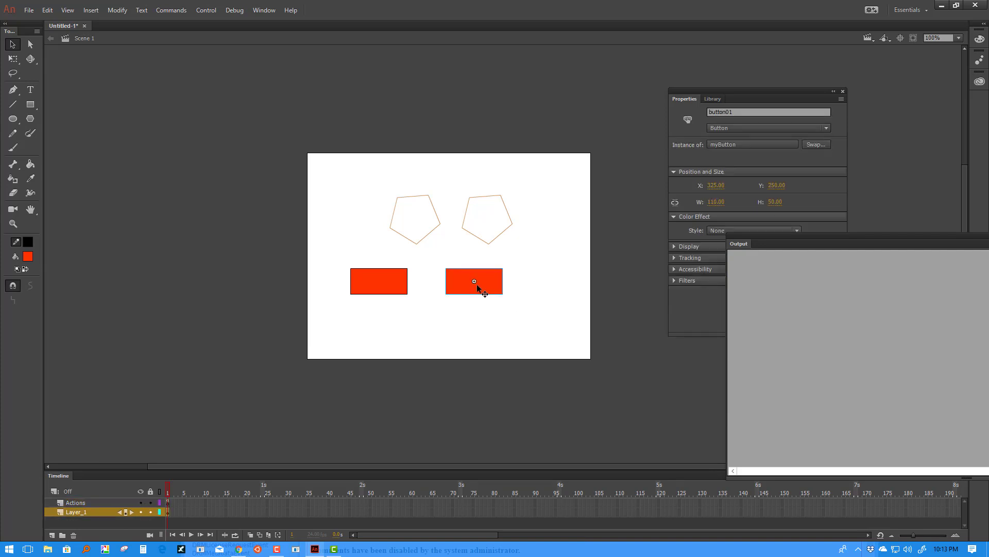
{"action": "left_click", "coordinate": [379, 289]}
{"action": "left_click_drag", "start_coordinate": [391, 284], "coordinate": [418, 283]}
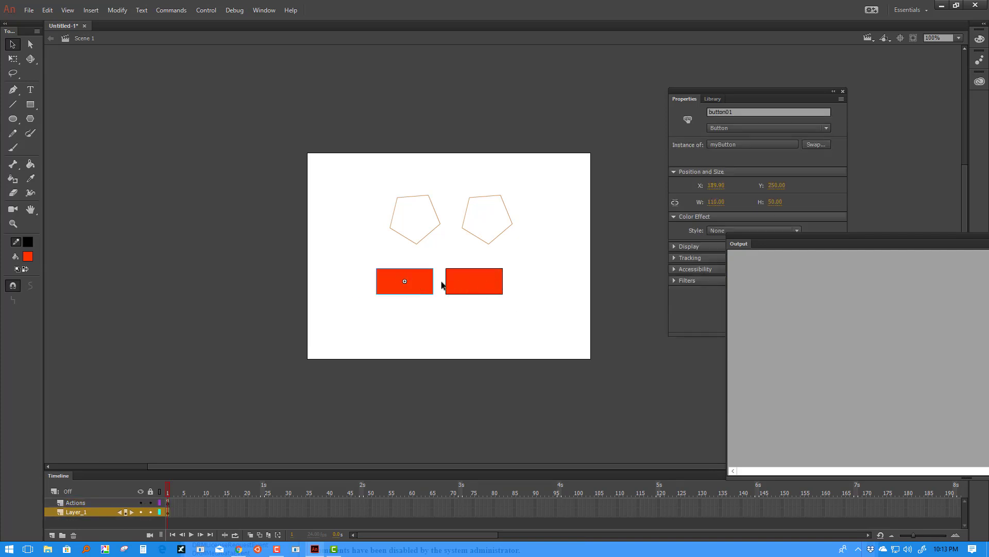
Give the right red button the instance name button02.
{"action": "left_click", "coordinate": [486, 277]}
{"action": "left_click", "coordinate": [529, 268]}
{"action": "left_click", "coordinate": [479, 281]}
{"action": "left_click", "coordinate": [742, 112]}
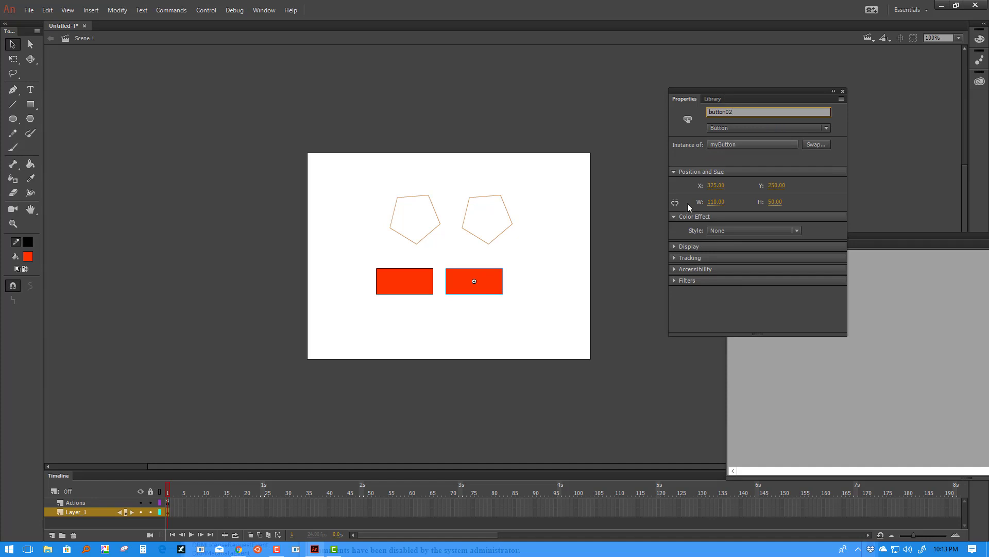
Move both red buttons together so they line up beneath the two wheels, and start a test of the movie.
{"action": "left_click_drag", "start_coordinate": [510, 277], "coordinate": [433, 285]}
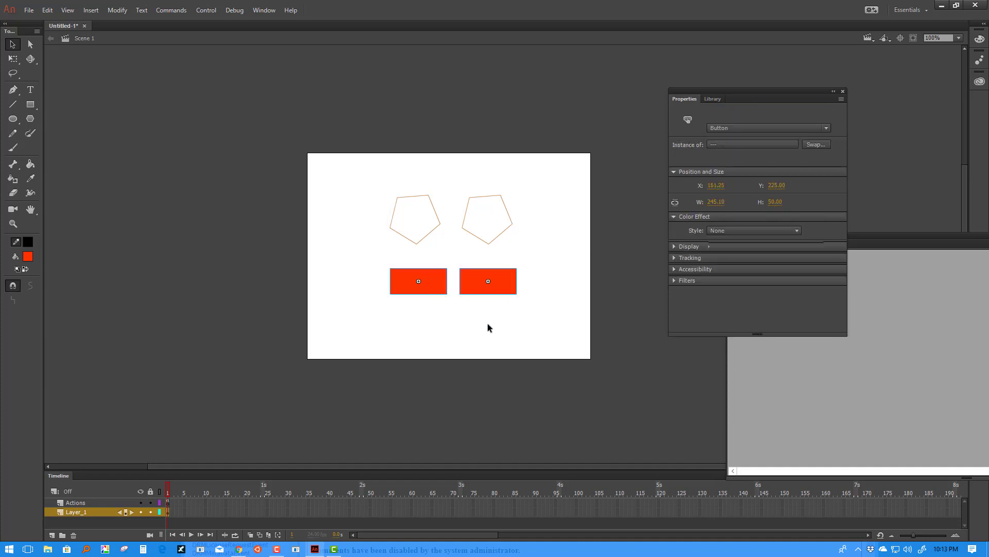
{"action": "left_click", "coordinate": [487, 323]}
{"action": "key", "text": "ctrl+Return"}
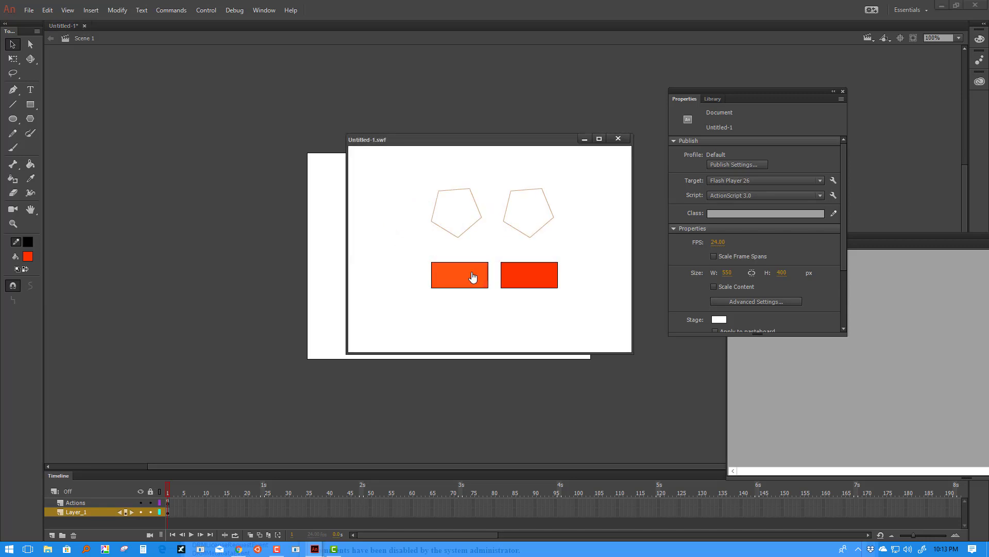
Test both red buttons in the movie preview and close the preview window.
{"action": "left_click", "coordinate": [472, 278]}
{"action": "left_click", "coordinate": [533, 278]}
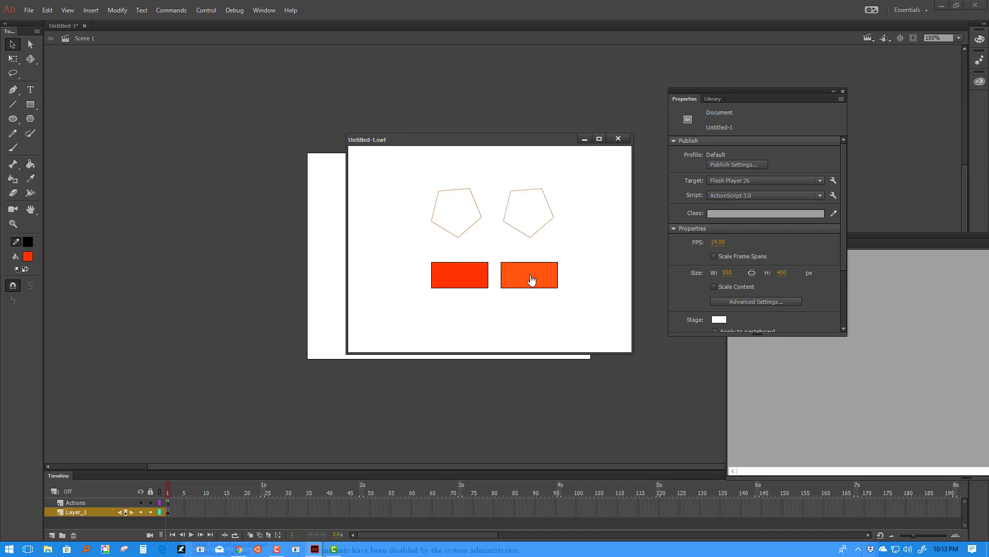
{"action": "left_click", "coordinate": [619, 138]}
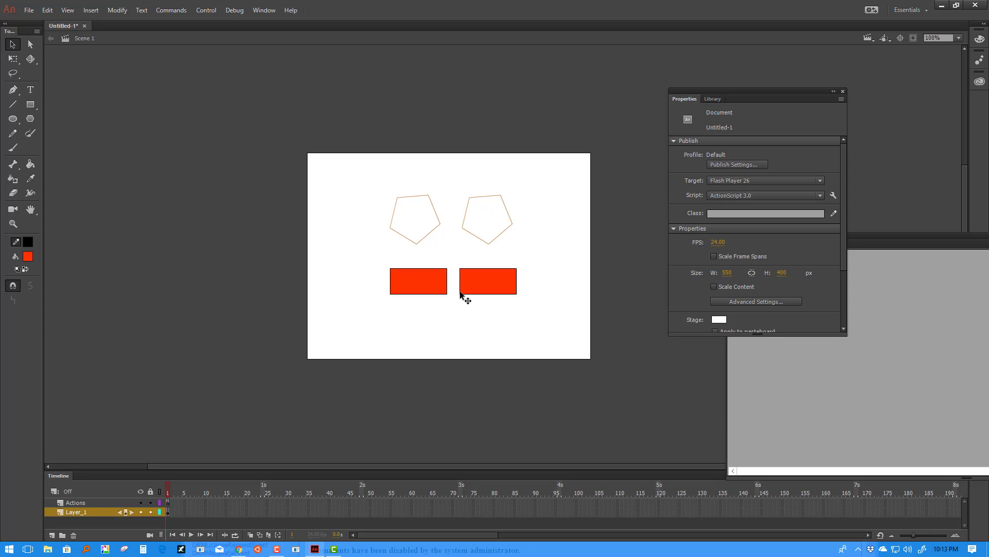
Inspect the instance name of the left pentagon and the shared properties of the two red buttons.
{"action": "left_click", "coordinate": [420, 222]}
{"action": "left_click", "coordinate": [707, 112]}
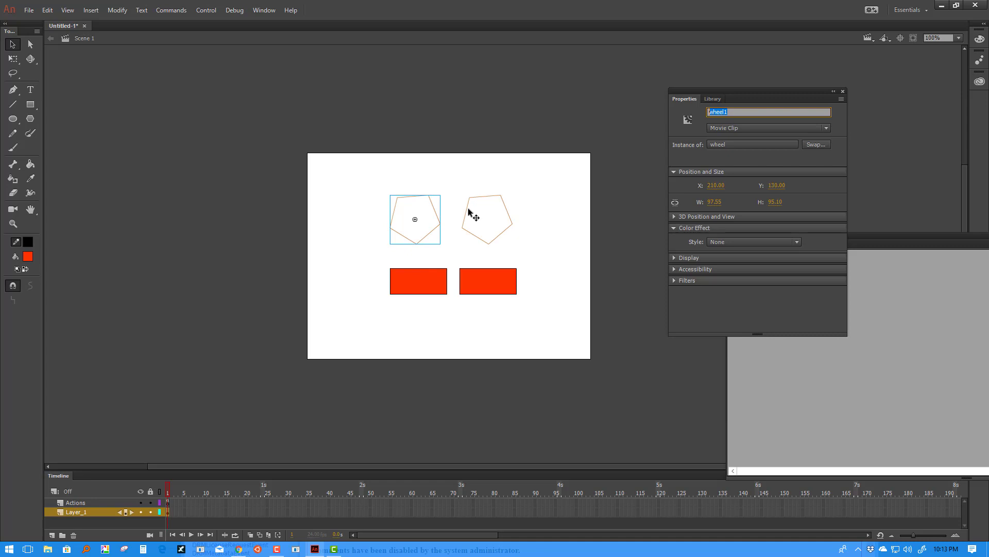
{"action": "left_click", "coordinate": [503, 341]}
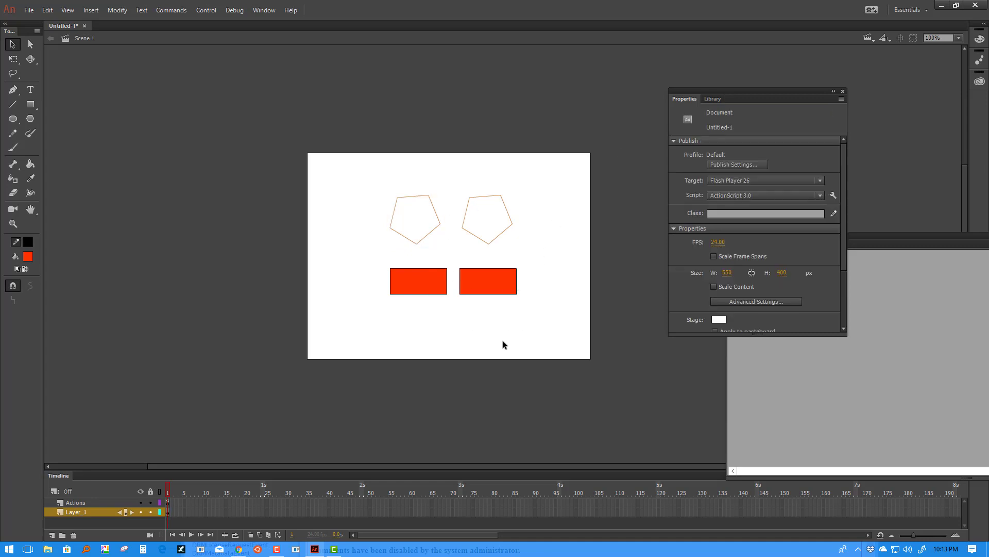
{"action": "left_click_drag", "start_coordinate": [548, 258], "coordinate": [372, 317]}
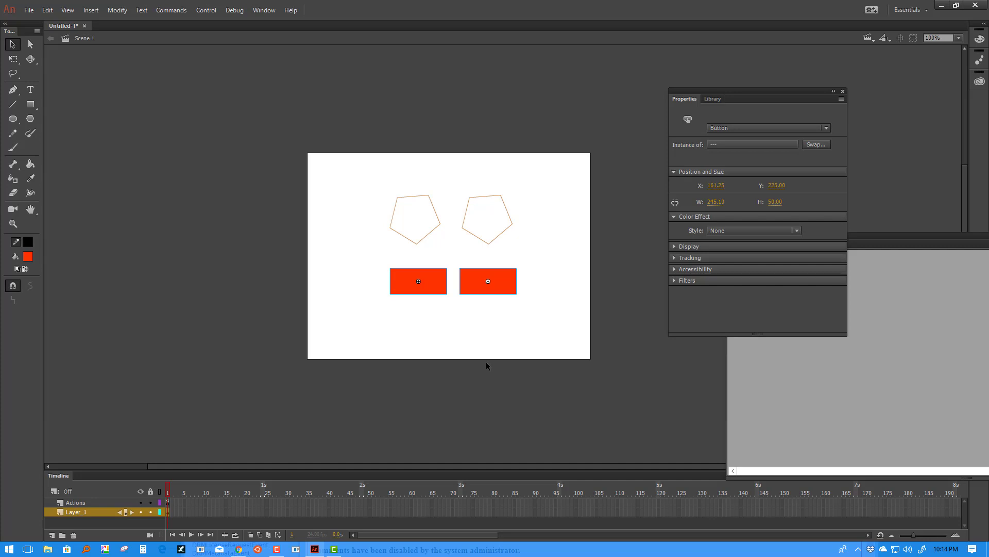
{"action": "left_click_drag", "start_coordinate": [545, 262], "coordinate": [364, 307]}
{"action": "left_click", "coordinate": [439, 315]}
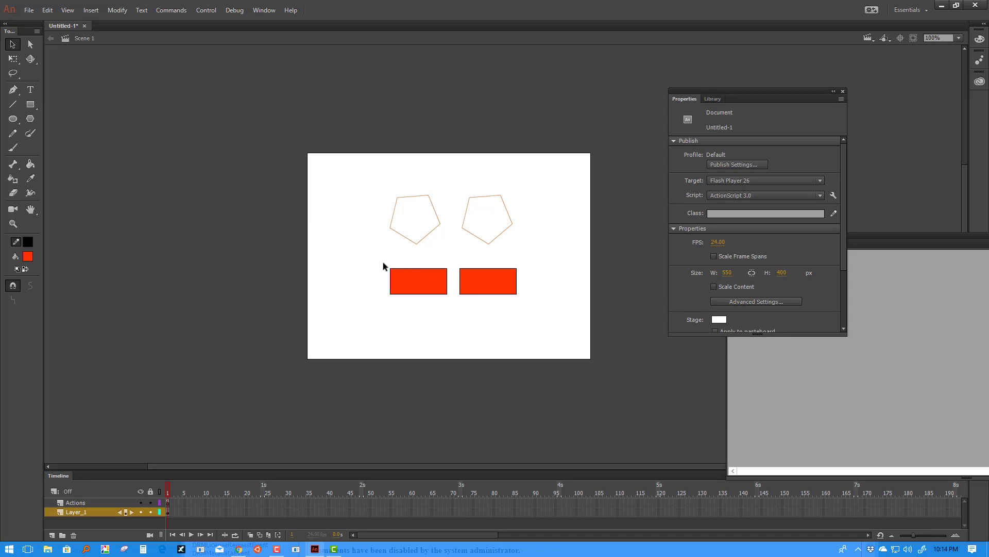
Set the PolyStar tool to star style and draw an eight-pointed star about 96 px wide near the stage's lower-left corner.
{"action": "left_click", "coordinate": [29, 119]}
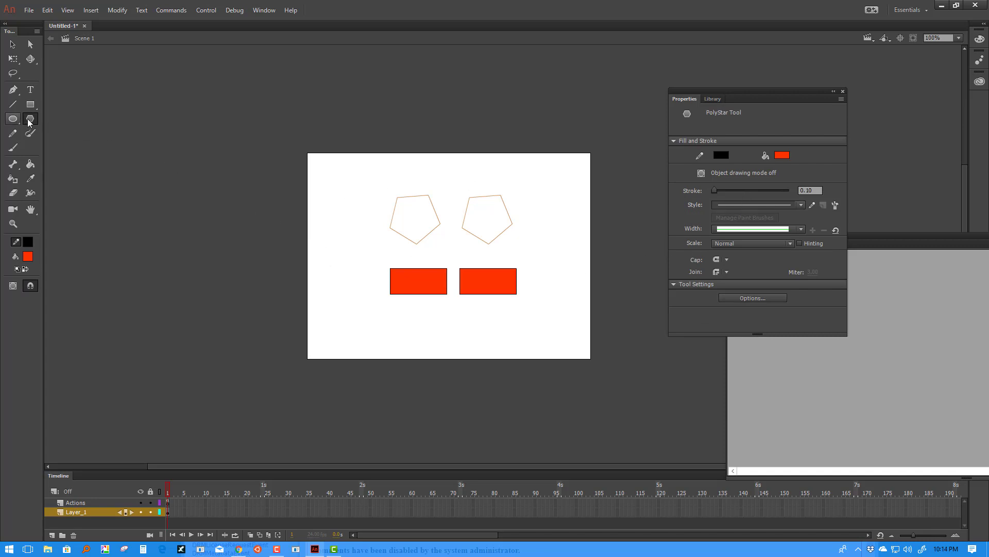
{"action": "left_click_drag", "start_coordinate": [766, 91], "coordinate": [735, 66]}
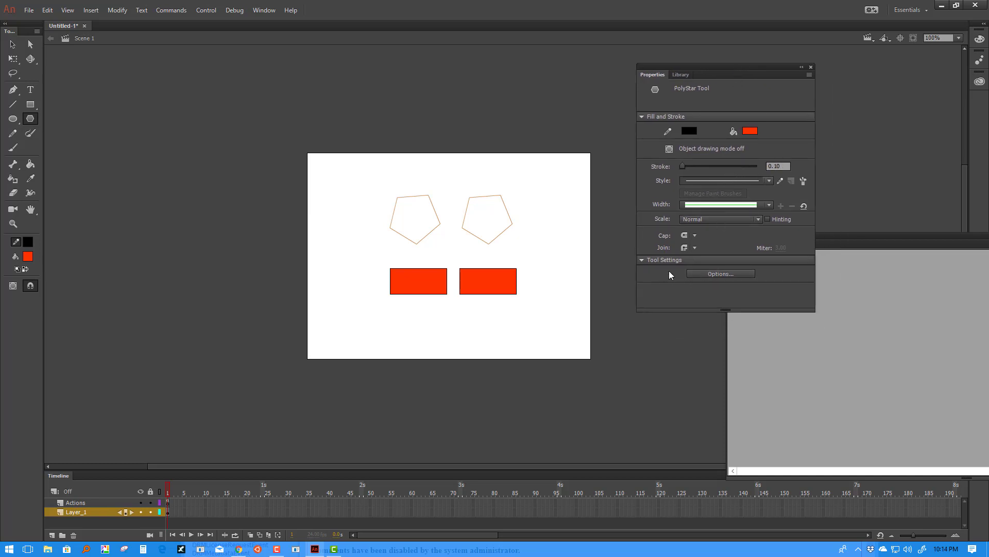
{"action": "left_click", "coordinate": [711, 274]}
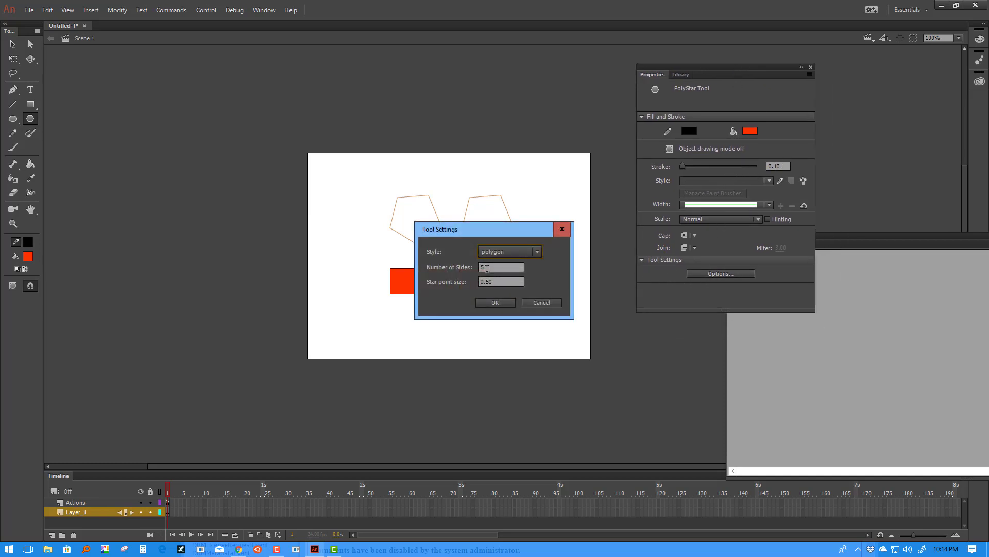
{"action": "key", "text": "Tab"}
{"action": "left_click", "coordinate": [538, 252]}
{"action": "left_click", "coordinate": [515, 277]}
{"action": "left_click", "coordinate": [488, 302]}
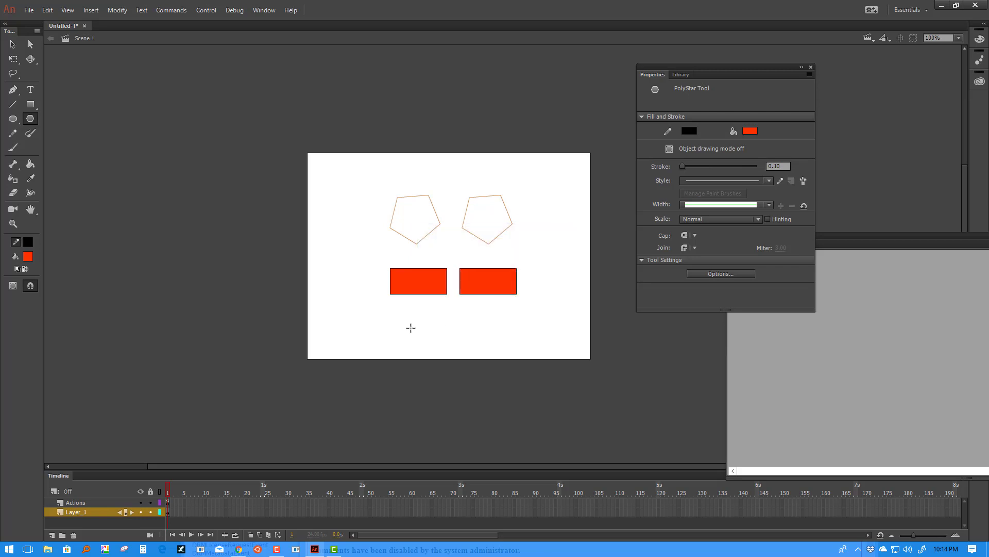
{"action": "left_click_drag", "start_coordinate": [338, 313], "coordinate": [353, 331]}
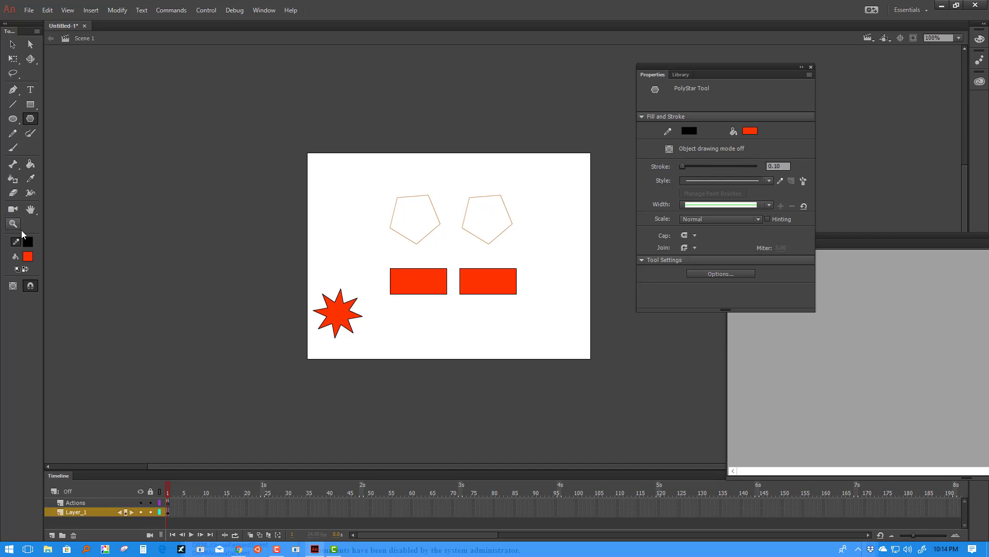
Fill the star with dark green using the Paint Bucket tool.
{"action": "left_click", "coordinate": [31, 164]}
{"action": "left_click", "coordinate": [28, 256]}
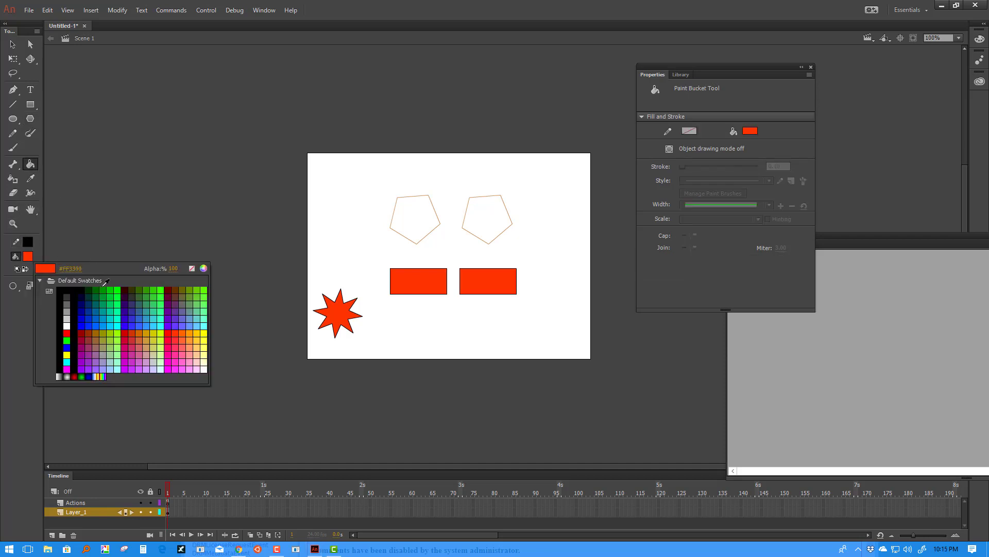
{"action": "left_click", "coordinate": [100, 287]}
{"action": "left_click", "coordinate": [339, 321]}
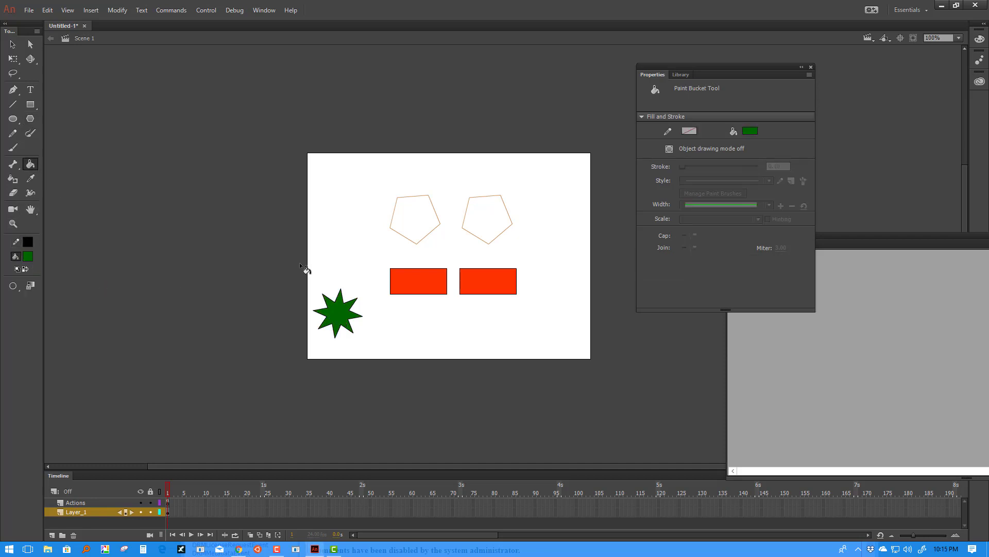
Convert the whole green star, fill and outline, to a Graphic symbol named star.
{"action": "left_click", "coordinate": [13, 44]}
{"action": "left_click_drag", "start_coordinate": [302, 286], "coordinate": [367, 361]}
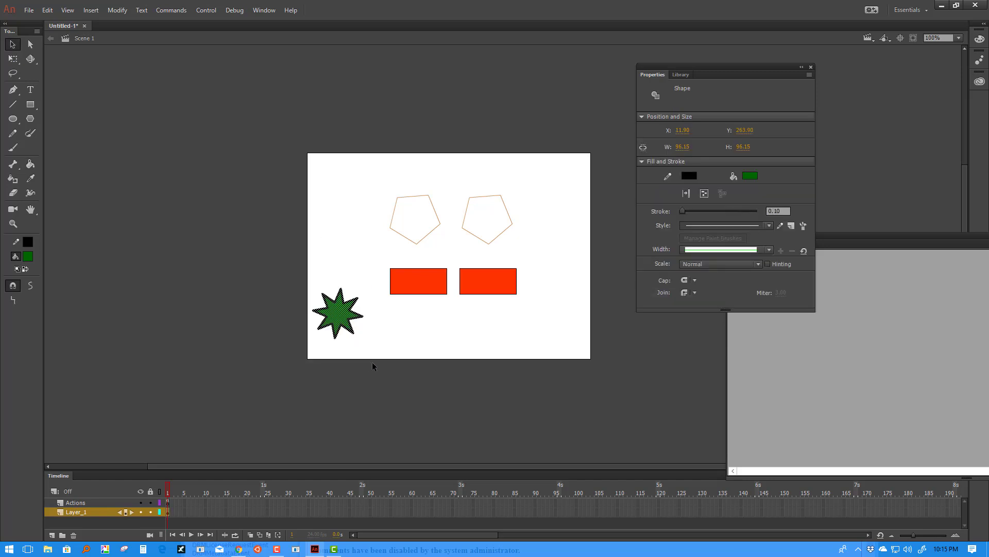
{"action": "key", "text": "F8"}
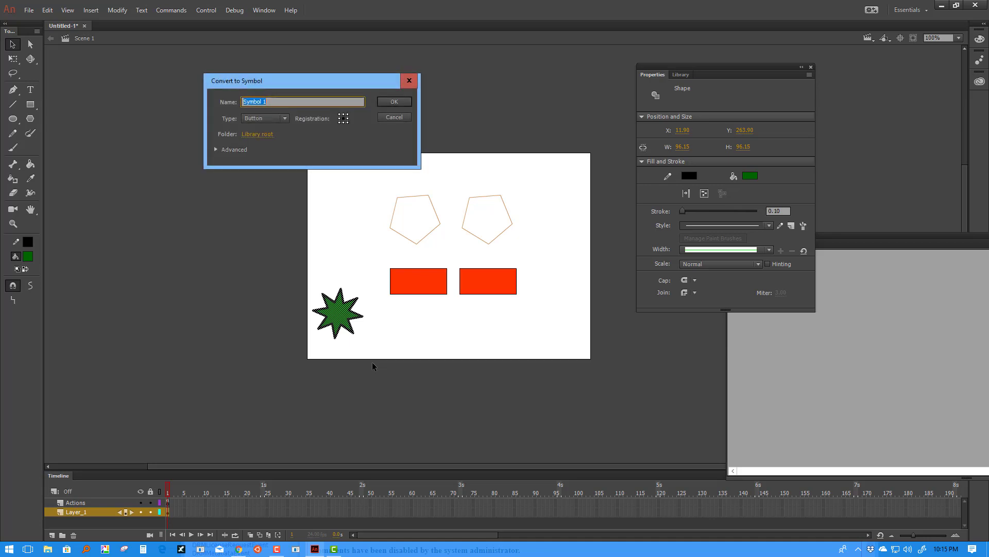
{"action": "left_click", "coordinate": [285, 119]}
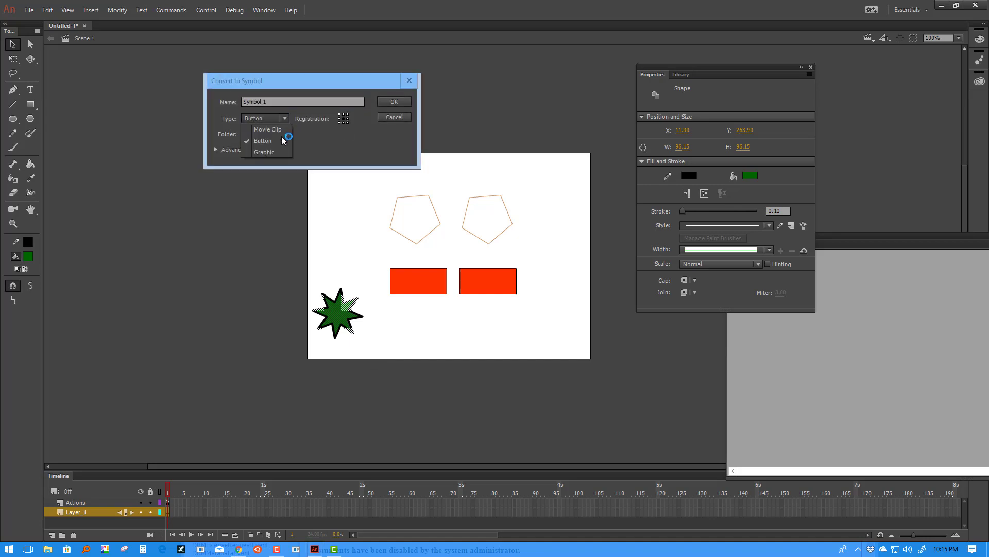
{"action": "left_click", "coordinate": [276, 152]}
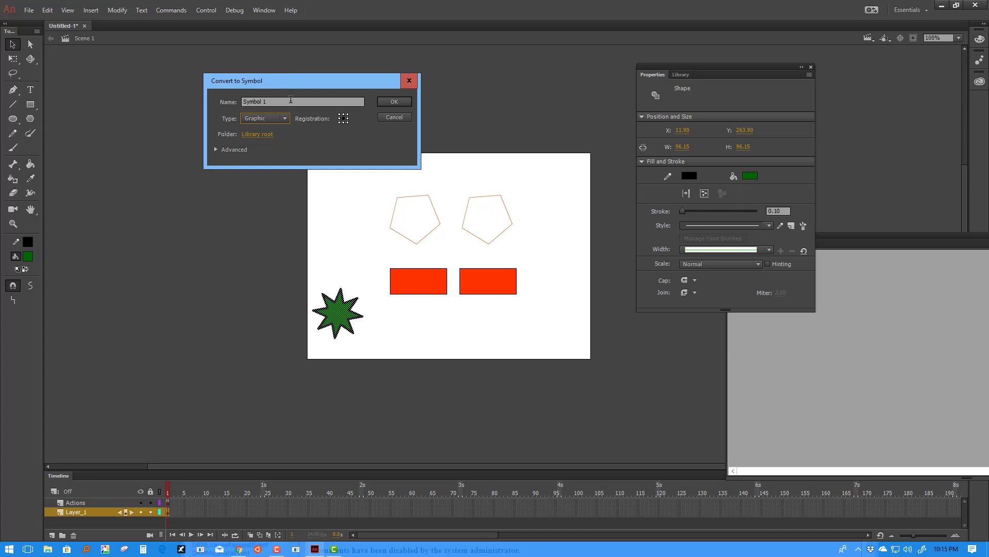
{"action": "left_click_drag", "start_coordinate": [290, 100], "coordinate": [229, 102]}
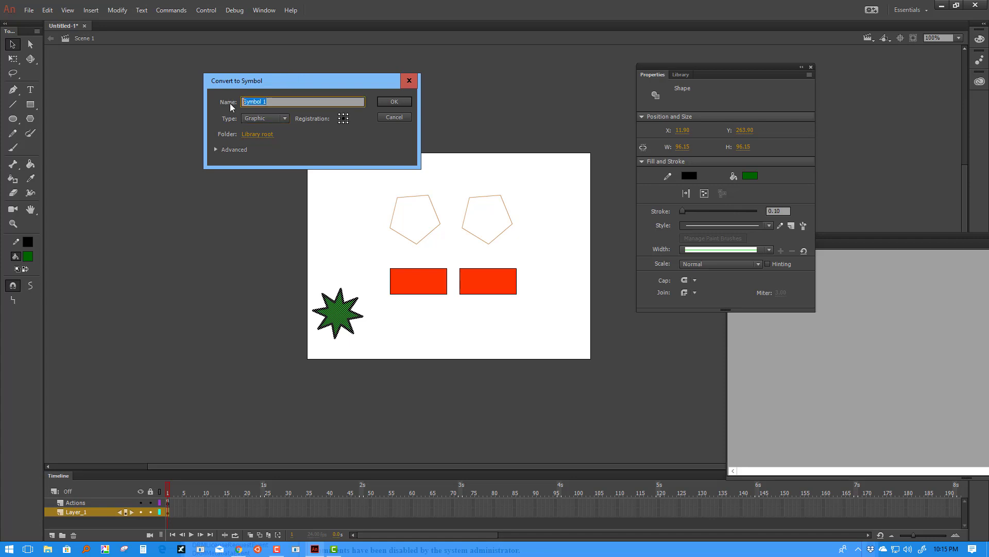
{"action": "type", "text": "star"}
{"action": "left_click", "coordinate": [399, 103]}
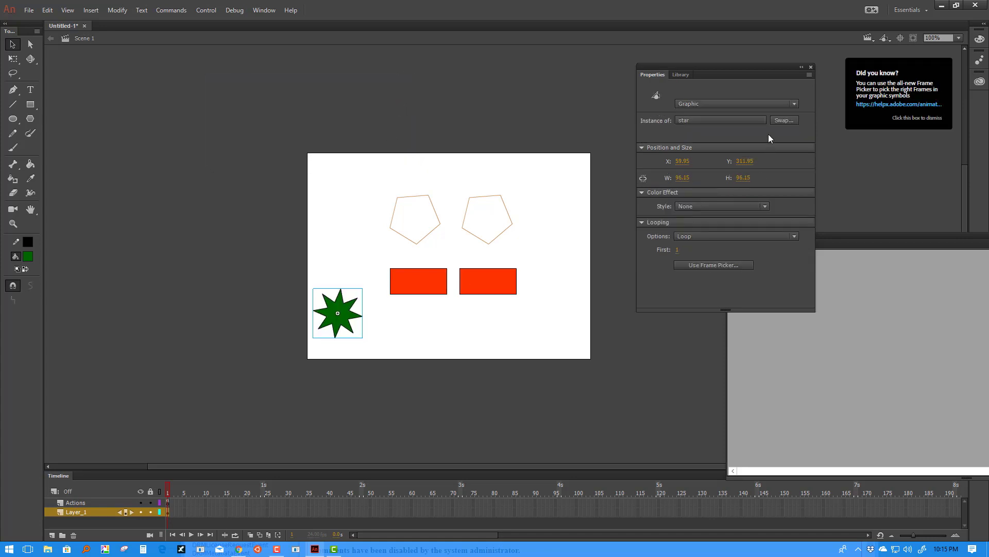
Move the pentagons and red buttons up the stage and place the star centred below the buttons at about X 270, Y 280.
{"action": "left_click", "coordinate": [607, 238]}
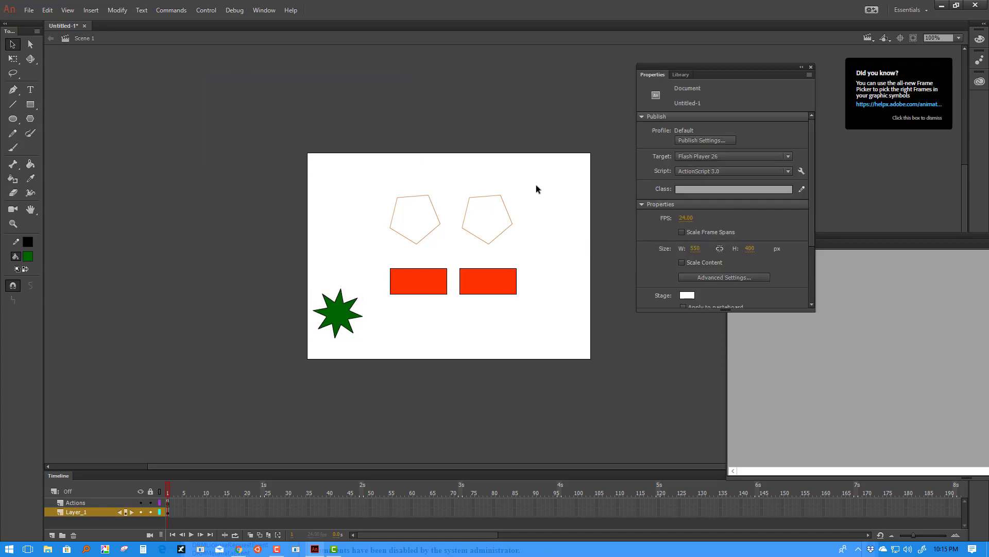
{"action": "mouse_move", "coordinate": [536, 183]}
{"action": "left_mouse_down"}
{"action": "mouse_move", "coordinate": [403, 296]}
{"action": "mouse_move", "coordinate": [406, 255]}
{"action": "left_mouse_up"}
{"action": "left_click_drag", "start_coordinate": [554, 234], "coordinate": [392, 263]}
{"action": "key", "text": "shift+Up"}
{"action": "key", "text": "shift+Up"}
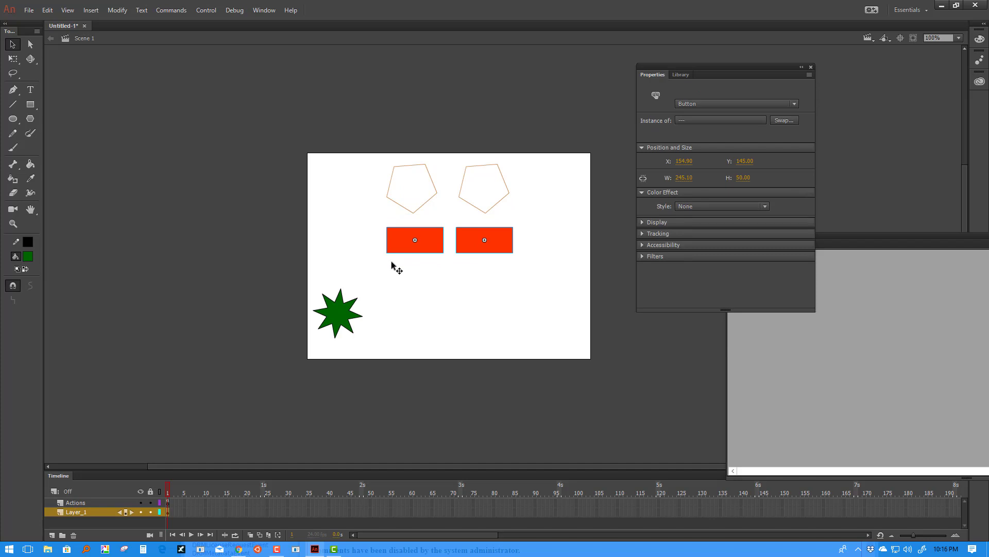
{"action": "left_click_drag", "start_coordinate": [352, 310], "coordinate": [463, 293]}
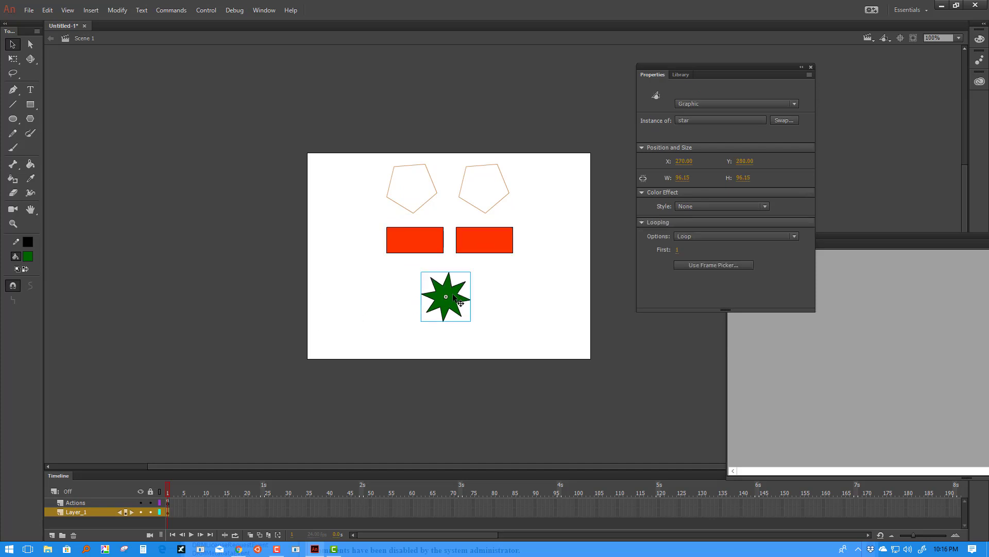
{"action": "left_click", "coordinate": [410, 194]}
{"action": "left_click_drag", "start_coordinate": [390, 188], "coordinate": [555, 188]}
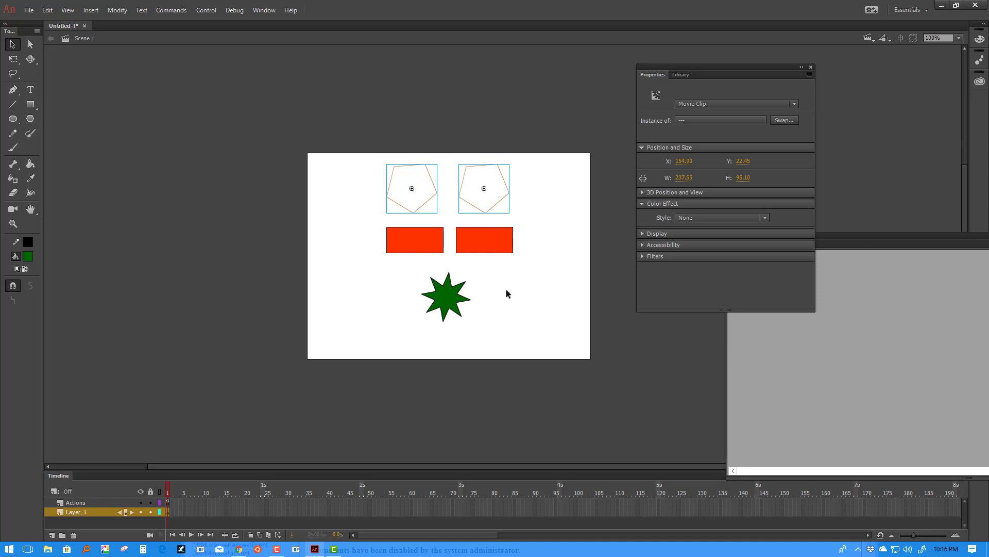
Open the star symbol for editing in place and insert a keyframe at frame 24 of its Layer_1.
{"action": "left_click", "coordinate": [446, 298]}
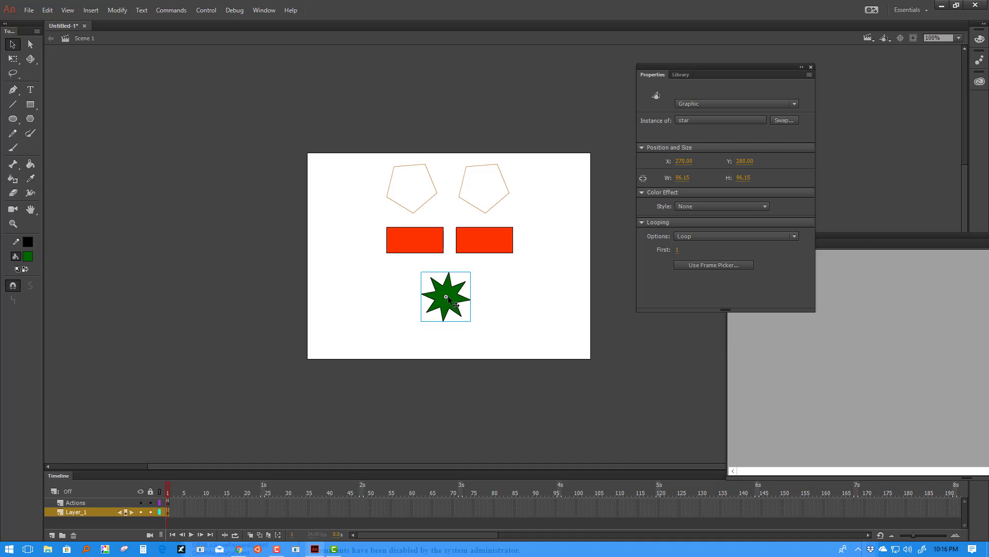
{"action": "right_click", "coordinate": [449, 298]}
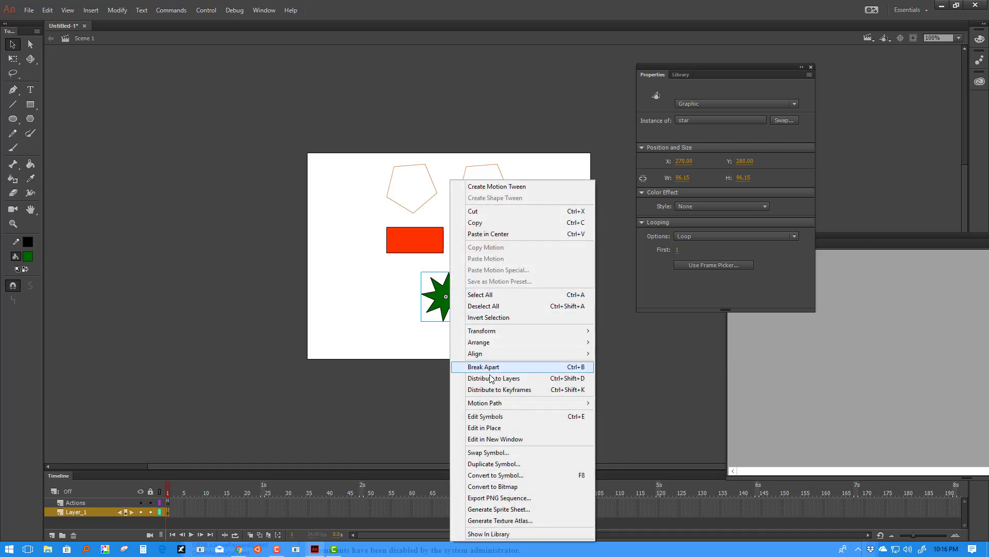
{"action": "left_click", "coordinate": [489, 428]}
{"action": "left_click", "coordinate": [513, 305]}
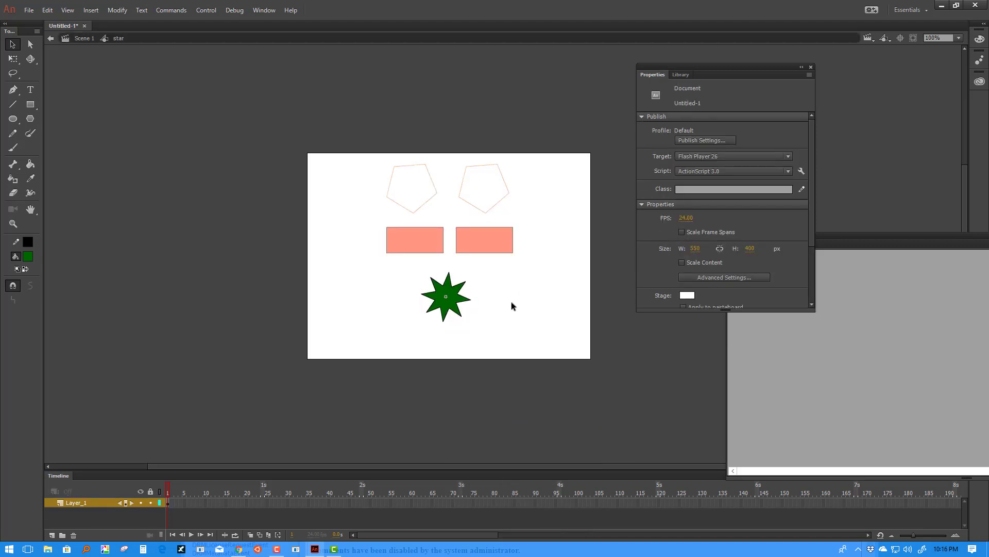
{"action": "right_click", "coordinate": [262, 503]}
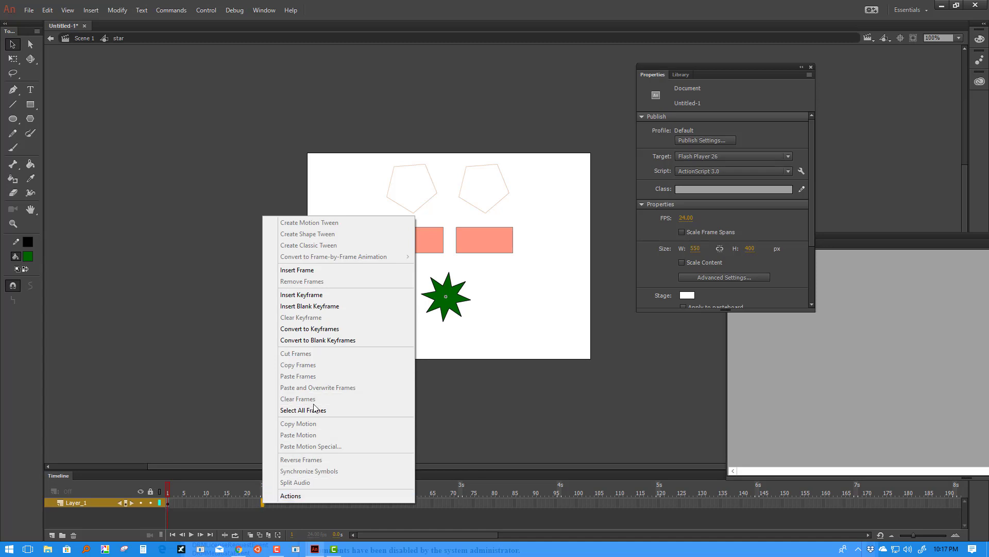
{"action": "left_click", "coordinate": [322, 298]}
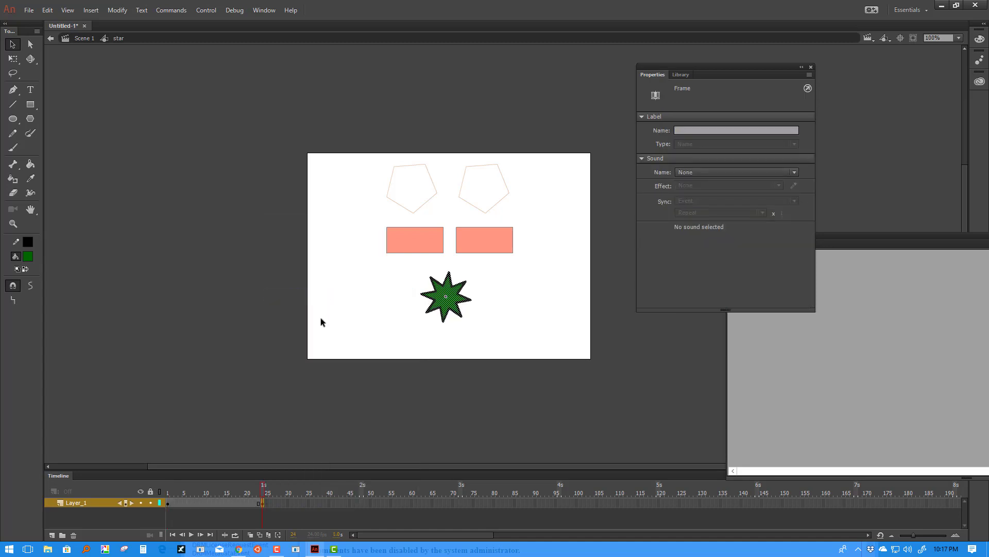
Rotate the star 45 degrees clockwise at the frame 24 keyframe with the Free Transform tool.
{"action": "left_click", "coordinate": [169, 505]}
{"action": "left_click", "coordinate": [261, 502]}
{"action": "left_click", "coordinate": [12, 59]}
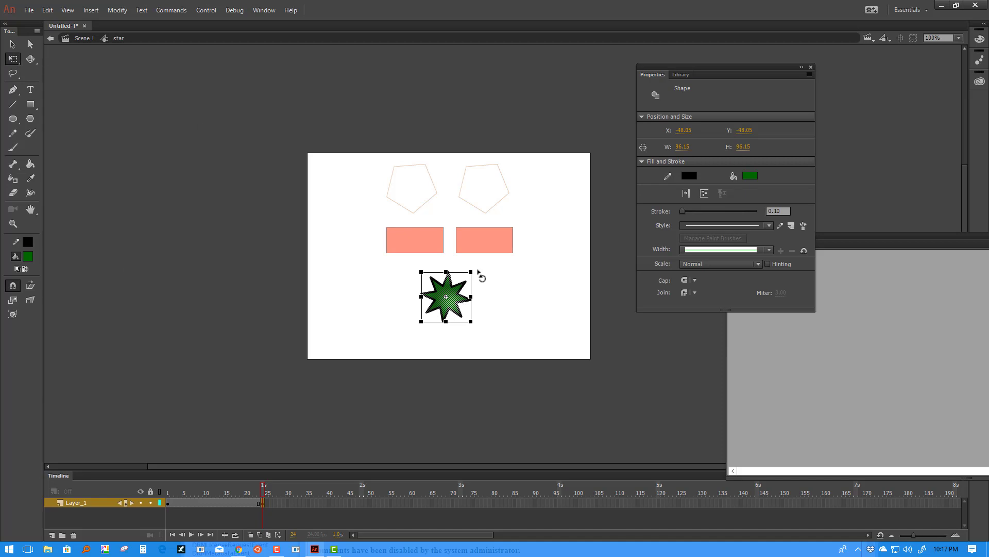
{"action": "left_click_drag", "start_coordinate": [484, 273], "coordinate": [495, 293]}
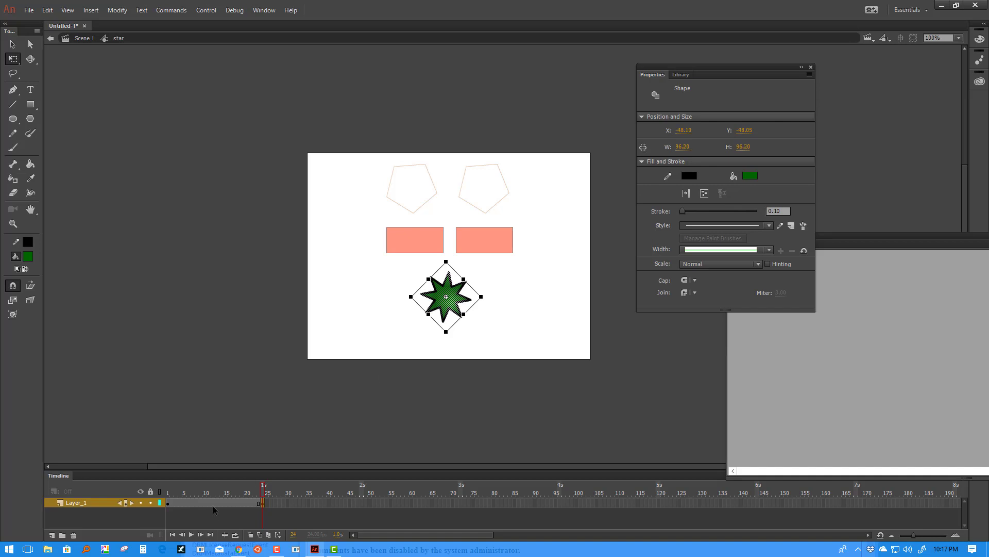
Create a shape tween between frames 1 and 24 of the star's layer and scrub through it.
{"action": "left_click", "coordinate": [213, 505]}
{"action": "right_click", "coordinate": [214, 505]}
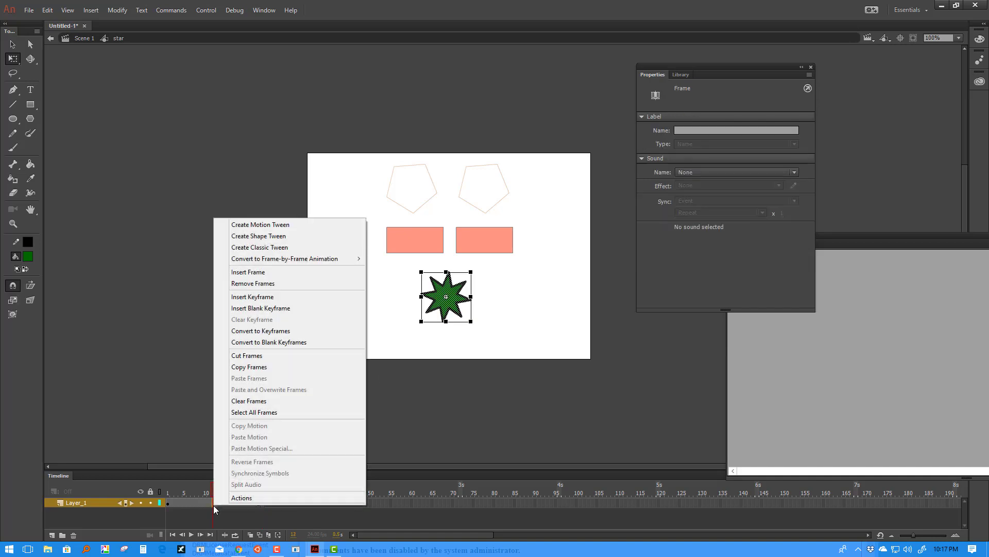
{"action": "left_click", "coordinate": [274, 236]}
{"action": "left_click_drag", "start_coordinate": [205, 491], "coordinate": [249, 497]}
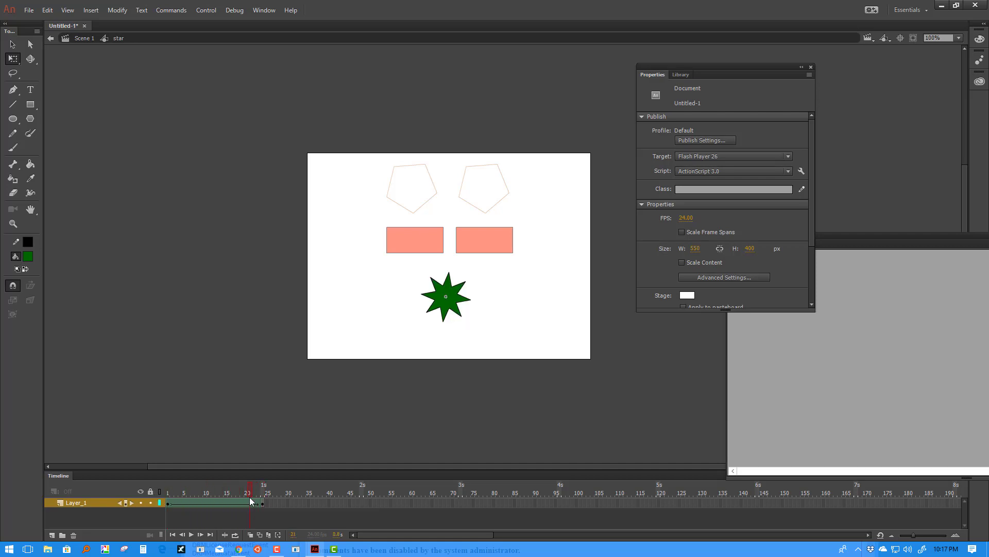
Rotate the star slightly counterclockwise at the frame 24 keyframe.
{"action": "left_click", "coordinate": [262, 502]}
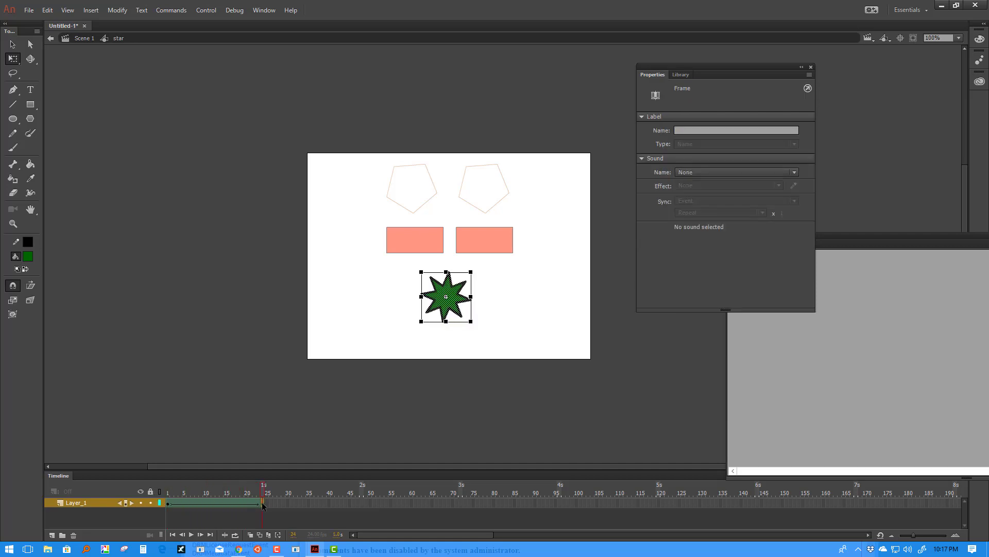
{"action": "left_click", "coordinate": [476, 272]}
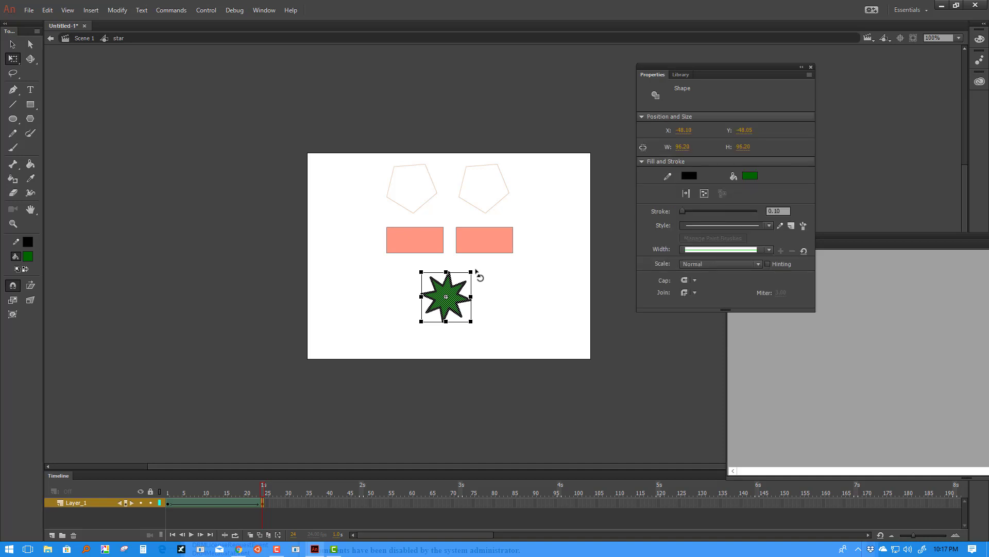
{"action": "left_click_drag", "start_coordinate": [476, 272], "coordinate": [481, 255]}
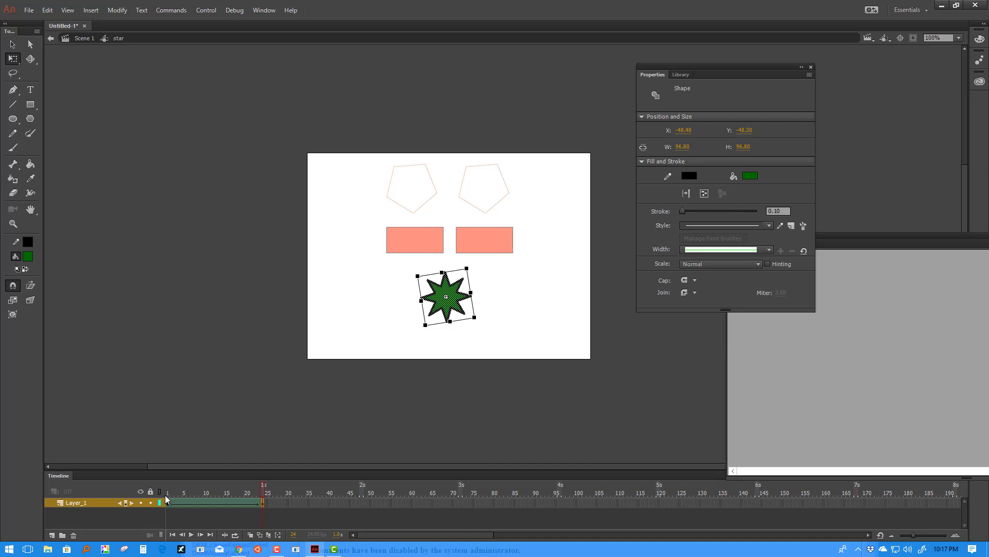
Reshape the star at frame 1 of its shape tween by pulling its edges outward into an uneven four-armed shape.
{"action": "left_click_drag", "start_coordinate": [168, 493], "coordinate": [262, 500]}
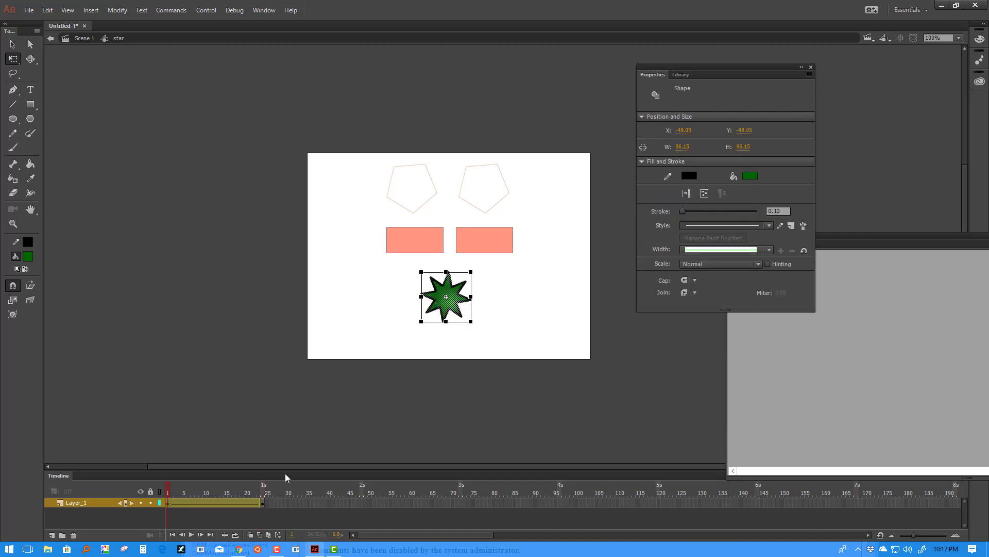
{"action": "left_click", "coordinate": [506, 291]}
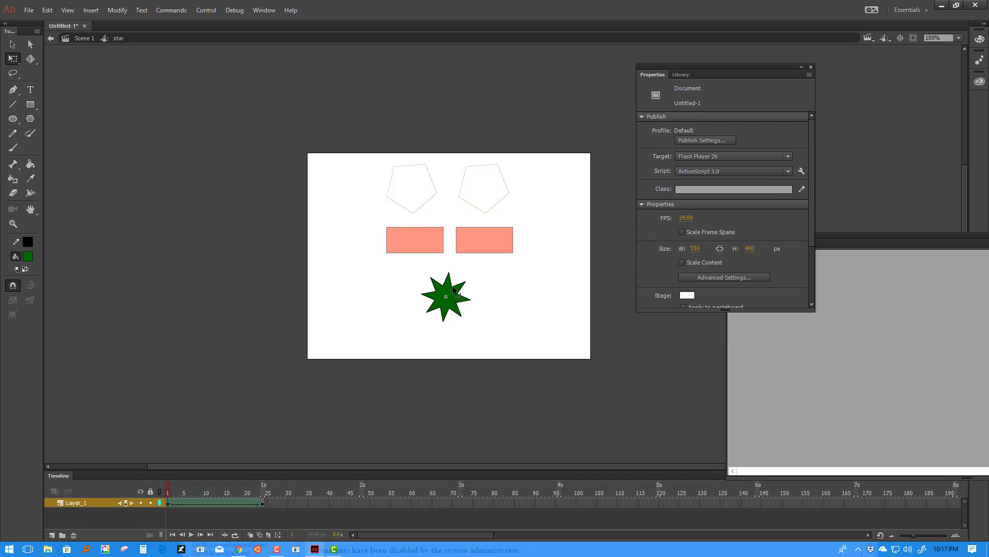
{"action": "left_click_drag", "start_coordinate": [453, 289], "coordinate": [415, 281]}
{"action": "left_click_drag", "start_coordinate": [428, 334], "coordinate": [482, 316]}
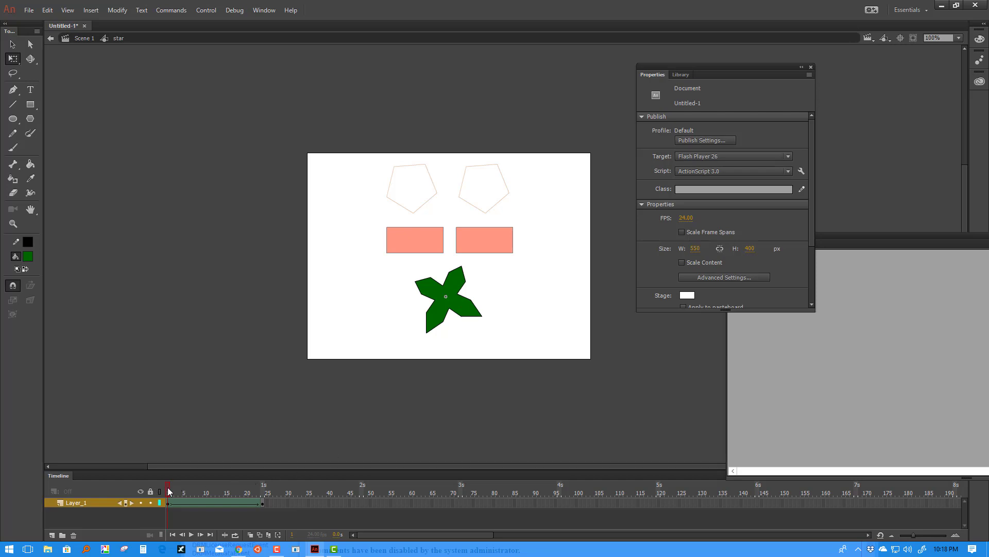
Play the reshaped star's tween inside the symbol from frame 1, then return to Scene 1 and deselect the star.
{"action": "key", "text": "Return"}
{"action": "mouse_move", "coordinate": [172, 491]}
{"action": "left_mouse_down"}
{"action": "mouse_move", "coordinate": [278, 492]}
{"action": "mouse_move", "coordinate": [166, 493]}
{"action": "left_mouse_up"}
{"action": "key", "text": "Return"}
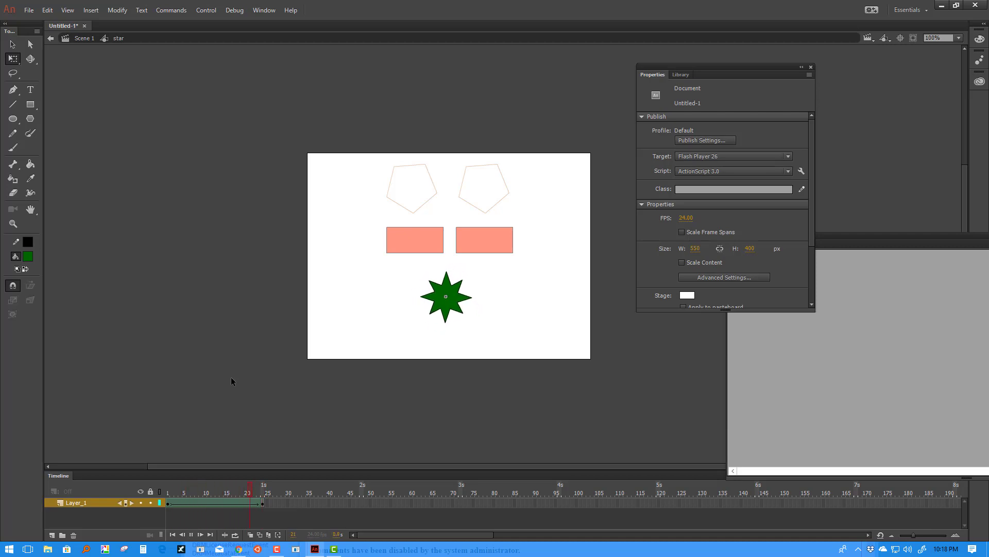
{"action": "double_click", "coordinate": [382, 291]}
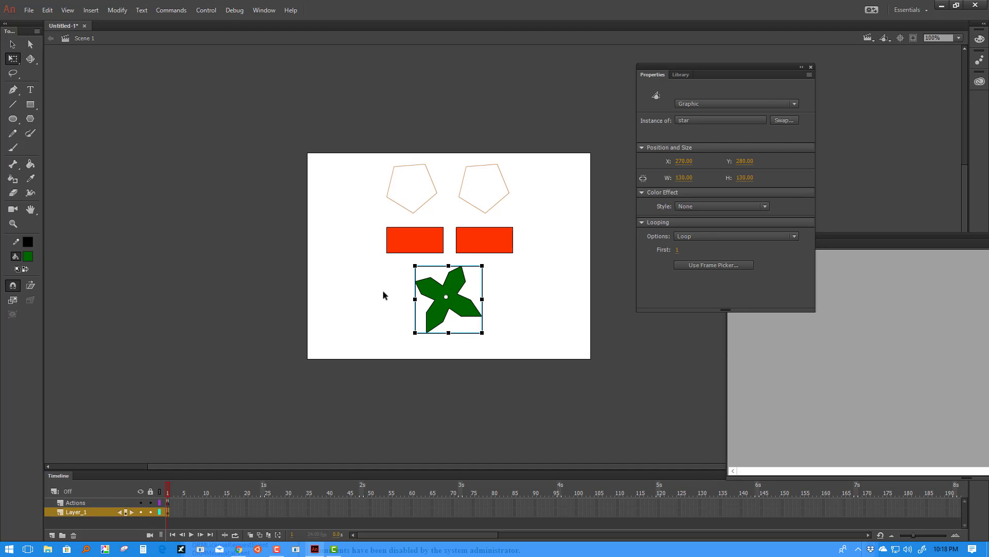
{"action": "left_click", "coordinate": [368, 302]}
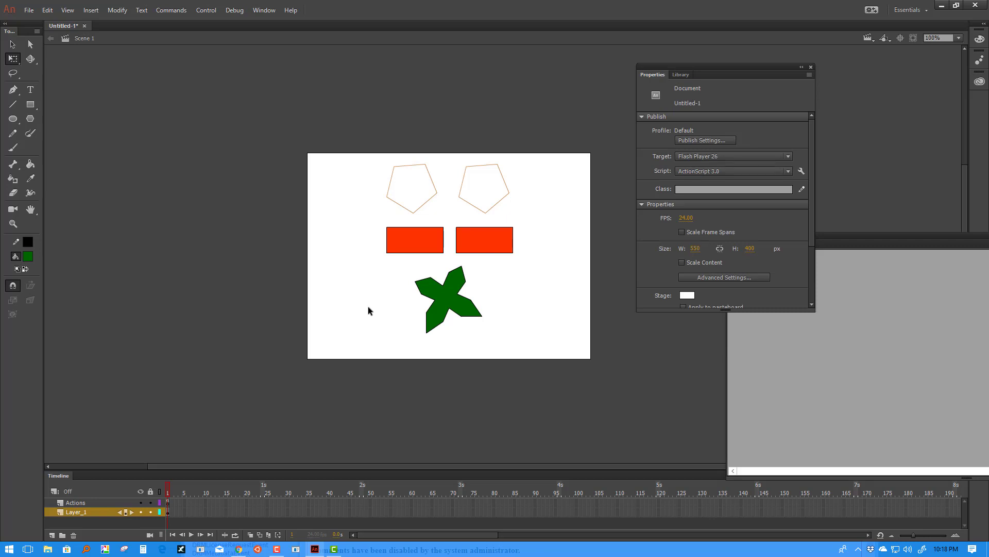
Test the movie, check the first wheel in the preview, and close the preview window.
{"action": "key", "text": "ctrl+Return"}
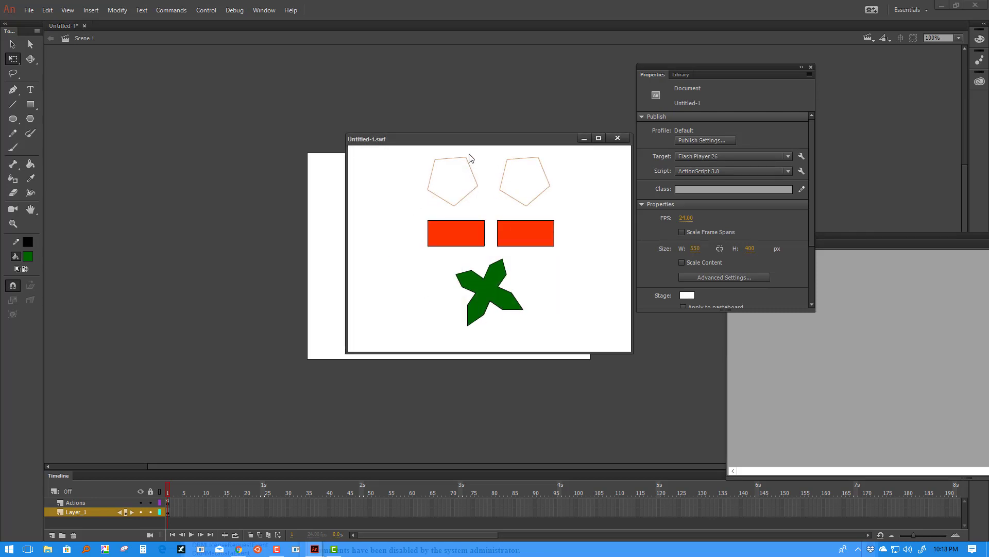
{"action": "left_click_drag", "start_coordinate": [469, 141], "coordinate": [376, 128]}
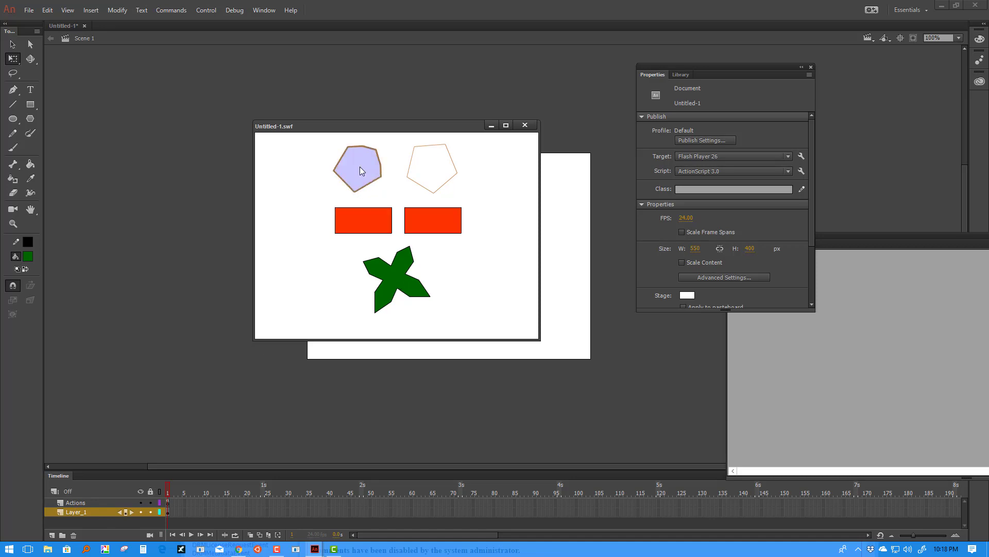
{"action": "left_click", "coordinate": [525, 125]}
Delete the stop(); script from frame 1 of Layer_2 in the wheel movie clip and return to Scene 1.
{"action": "left_click", "coordinate": [418, 186]}
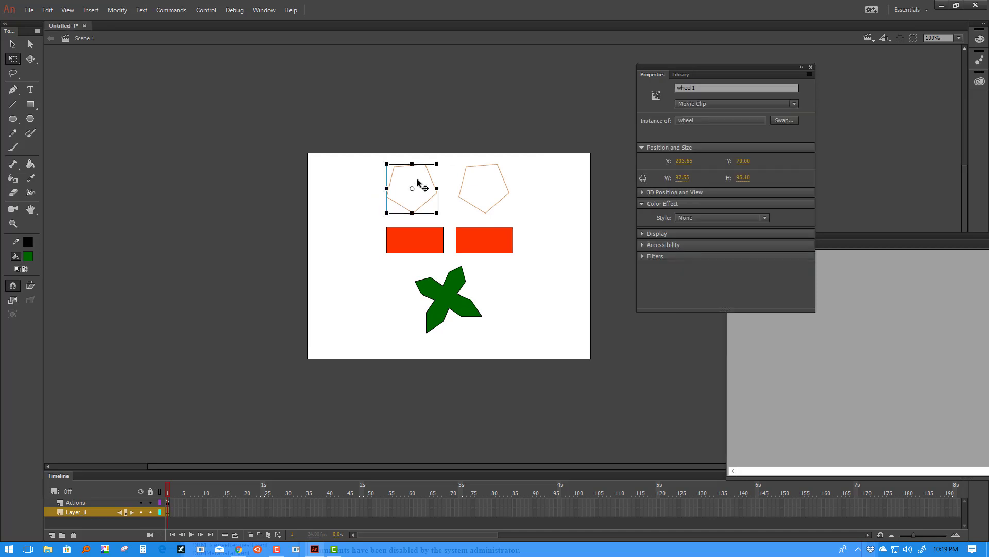
{"action": "double_click", "coordinate": [418, 181]}
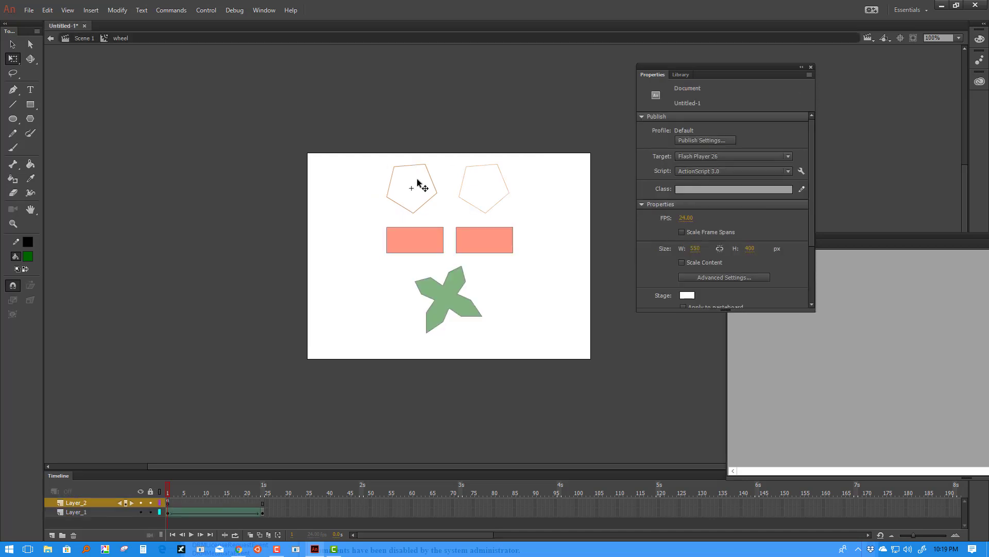
{"action": "left_click", "coordinate": [168, 503]}
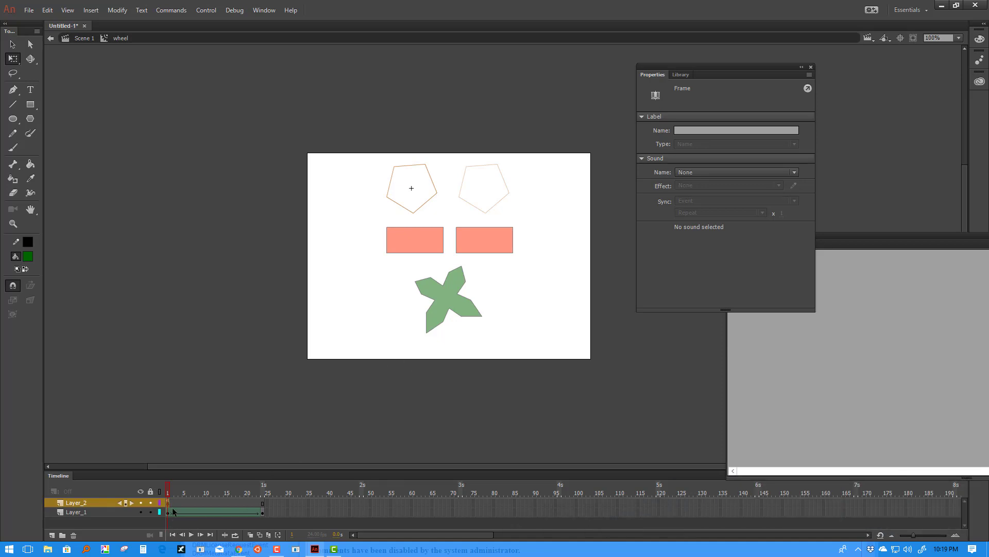
{"action": "right_click", "coordinate": [167, 500]}
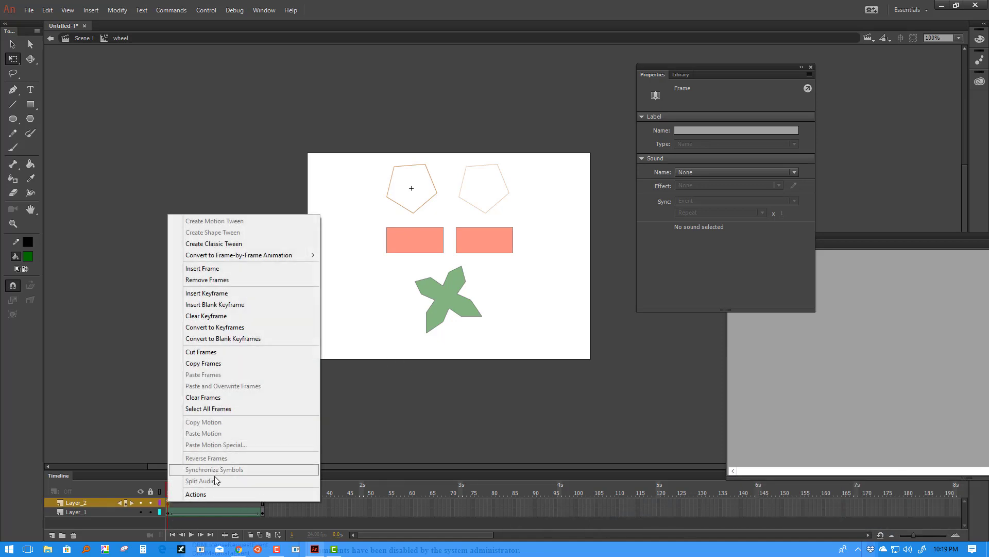
{"action": "left_click", "coordinate": [196, 494]}
{"action": "left_click", "coordinate": [298, 404]}
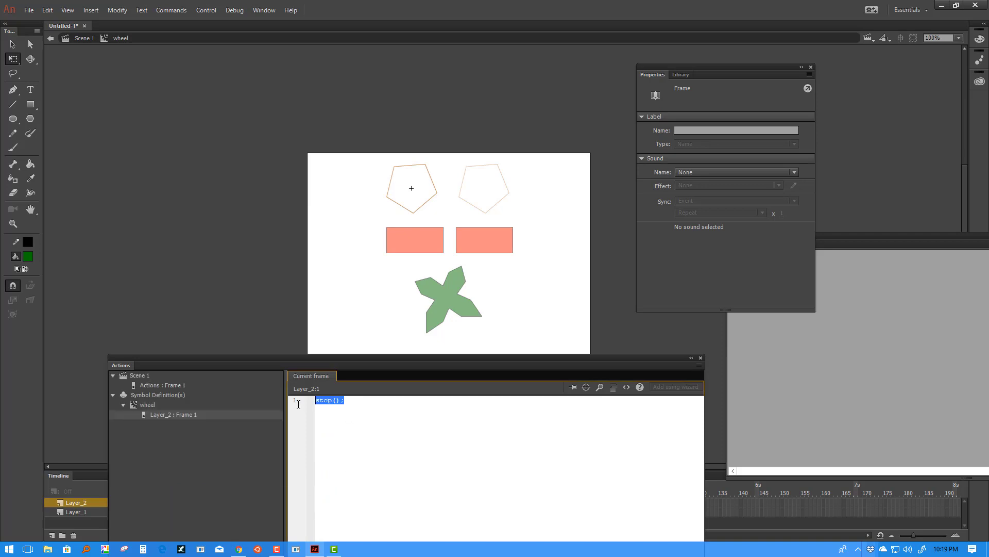
{"action": "key", "text": "Delete"}
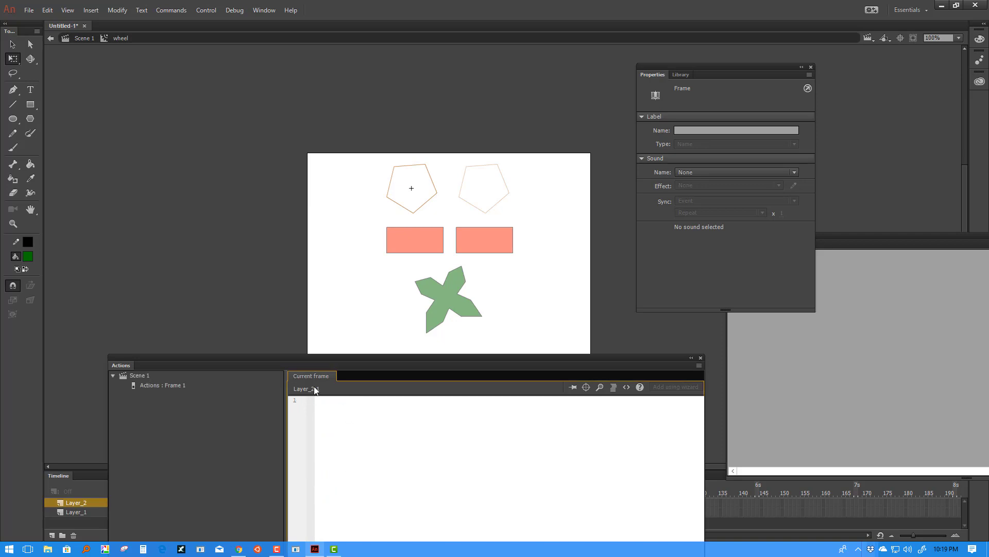
{"action": "left_click", "coordinate": [326, 319]}
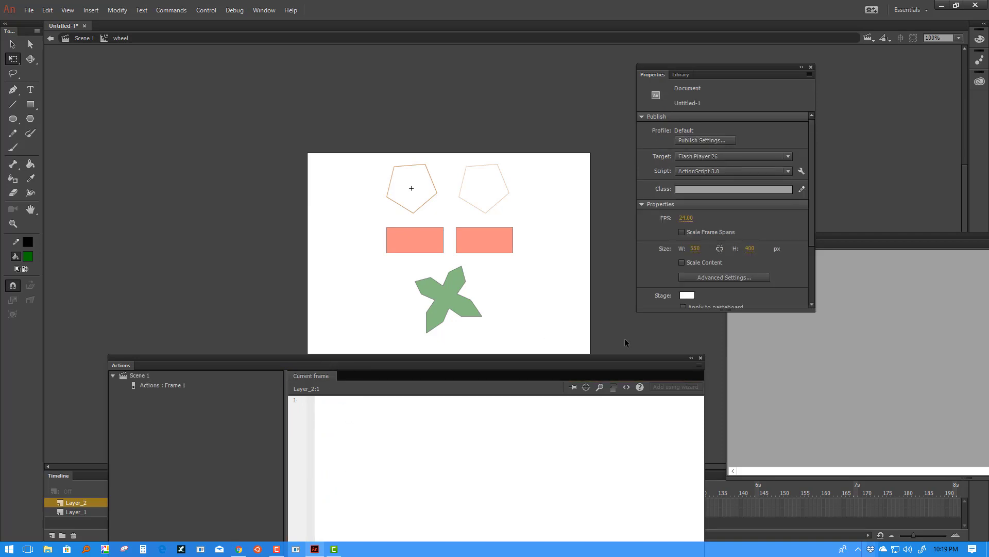
{"action": "double_click", "coordinate": [546, 303]}
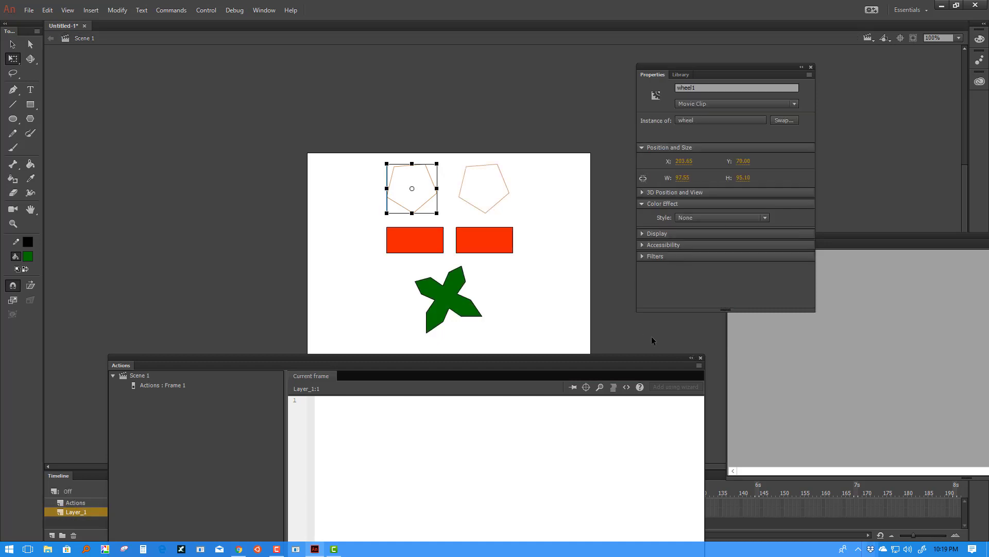
Shift the wheel1 instance up and to the left and the wheel2 instance down and to the right on the stage.
{"action": "key", "text": "shift+Up"}
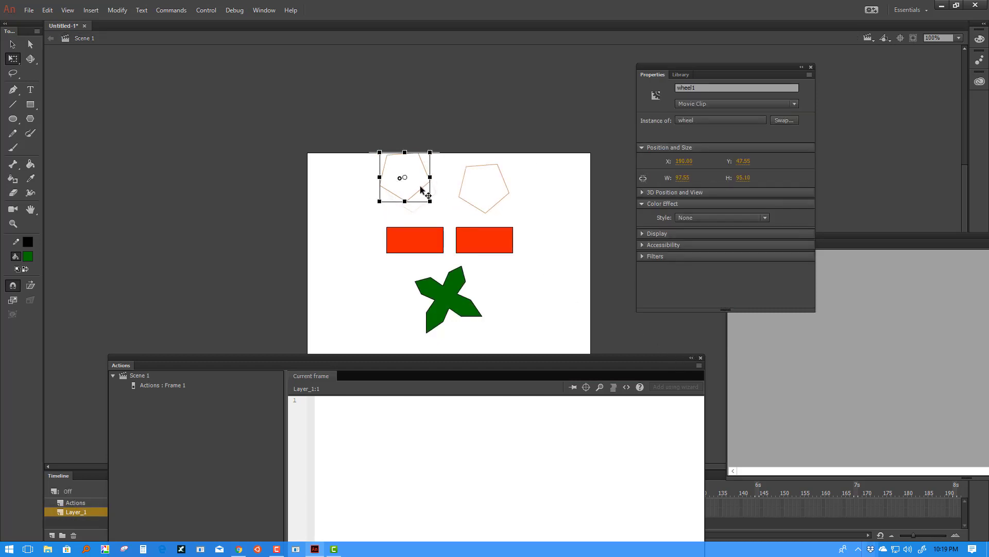
{"action": "left_click", "coordinate": [427, 199]}
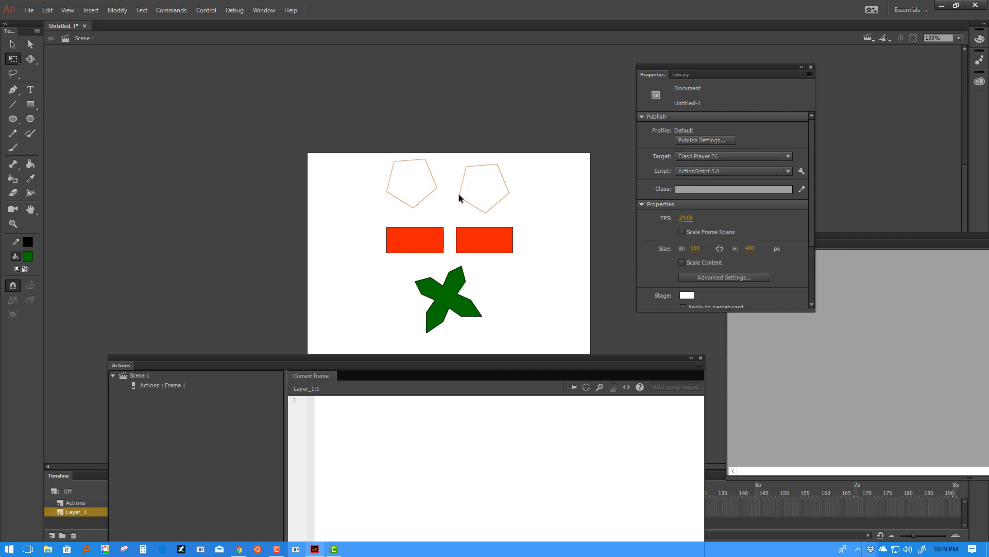
{"action": "left_click", "coordinate": [415, 191]}
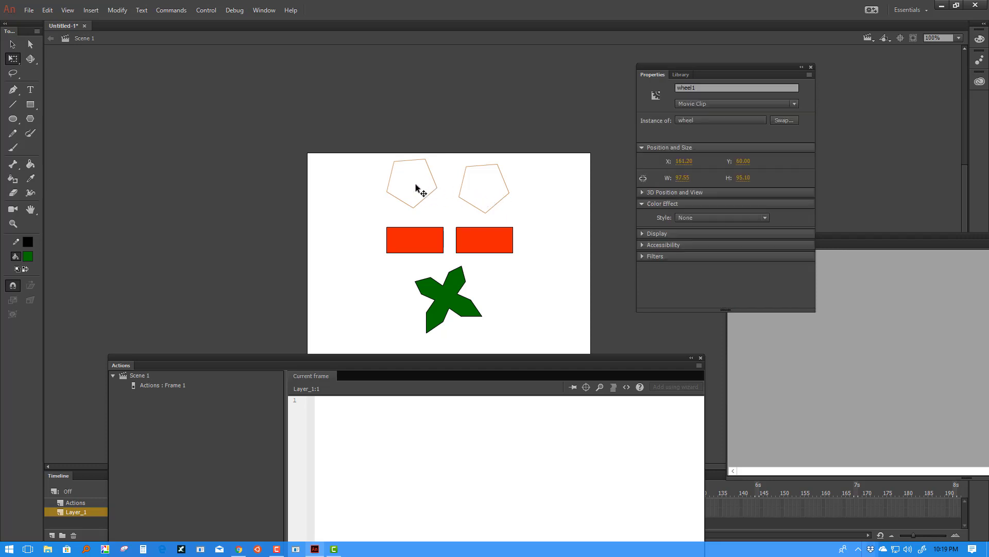
{"action": "left_click", "coordinate": [453, 204]}
{"action": "left_click", "coordinate": [489, 191]}
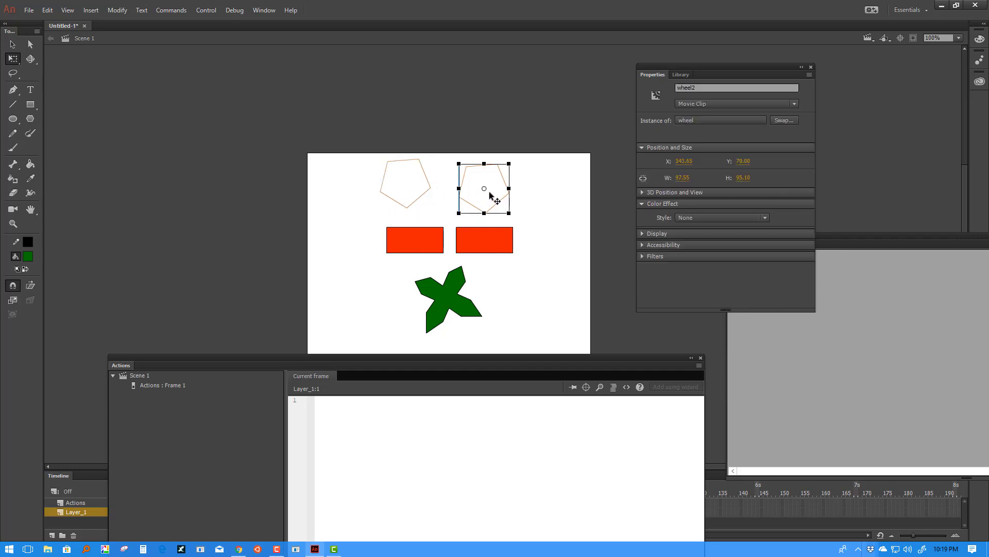
{"action": "mouse_move", "coordinate": [490, 192]}
{"action": "left_mouse_down"}
{"action": "mouse_move", "coordinate": [426, 195]}
{"action": "mouse_move", "coordinate": [487, 191]}
{"action": "mouse_move", "coordinate": [494, 182]}
{"action": "mouse_move", "coordinate": [475, 227]}
{"action": "mouse_move", "coordinate": [486, 176]}
{"action": "mouse_move", "coordinate": [481, 185]}
{"action": "left_mouse_up"}
{"action": "left_click", "coordinate": [474, 229]}
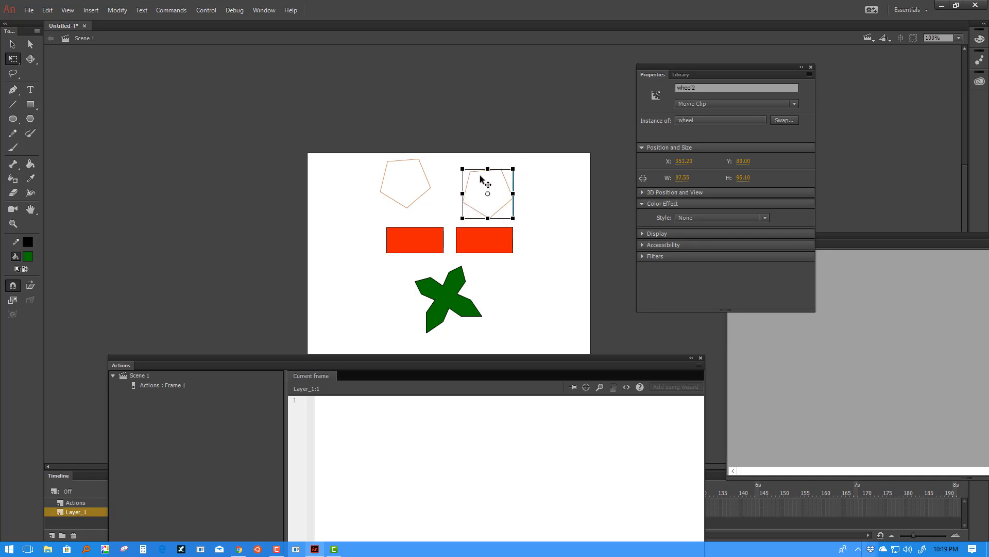
Check the frame 1 script of the wheel symbol through the wheel2 instance, close the Actions window, and return to Scene 1.
{"action": "double_click", "coordinate": [483, 184]}
{"action": "left_click", "coordinate": [322, 403]}
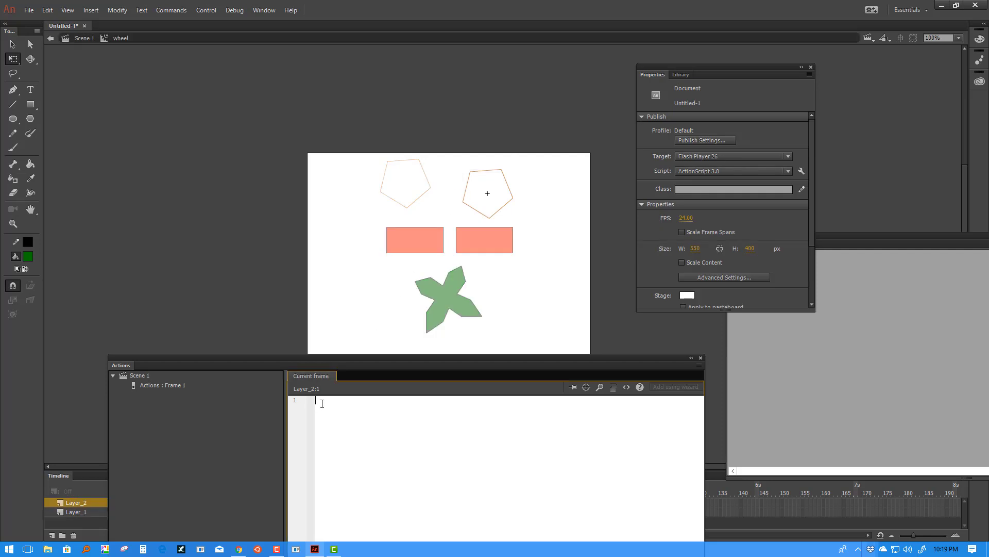
{"action": "left_click_drag", "start_coordinate": [329, 356], "coordinate": [354, 182]}
{"action": "left_click", "coordinate": [499, 167]}
{"action": "left_click", "coordinate": [755, 176]}
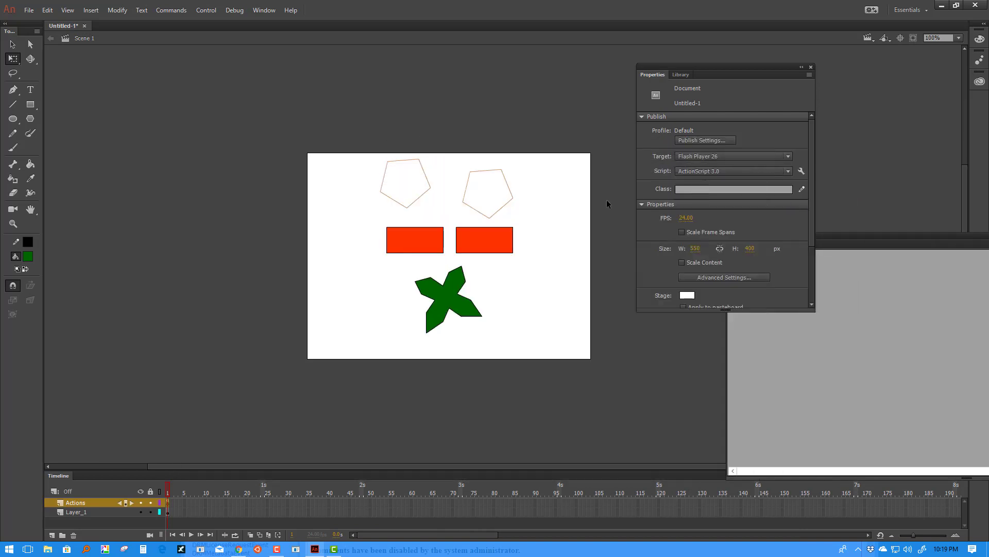
Reposition both wheels side by side above the red buttons, level with each other, placing wheel1 at X 203.65, Y 70.
{"action": "left_click", "coordinate": [487, 186]}
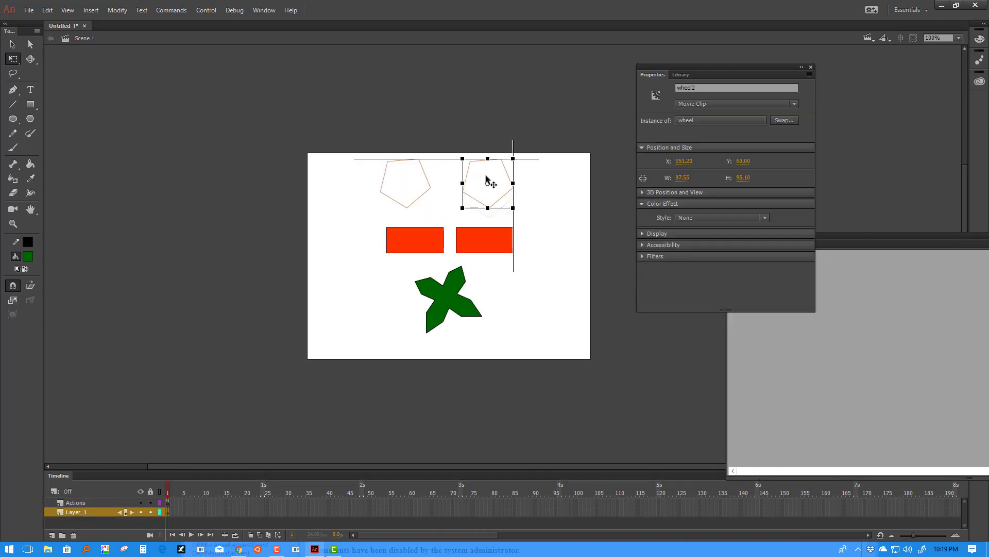
{"action": "left_click", "coordinate": [400, 189]}
{"action": "mouse_move", "coordinate": [407, 184]}
{"action": "left_mouse_down"}
{"action": "mouse_move", "coordinate": [412, 191]}
{"action": "mouse_move", "coordinate": [419, 177]}
{"action": "left_mouse_up"}
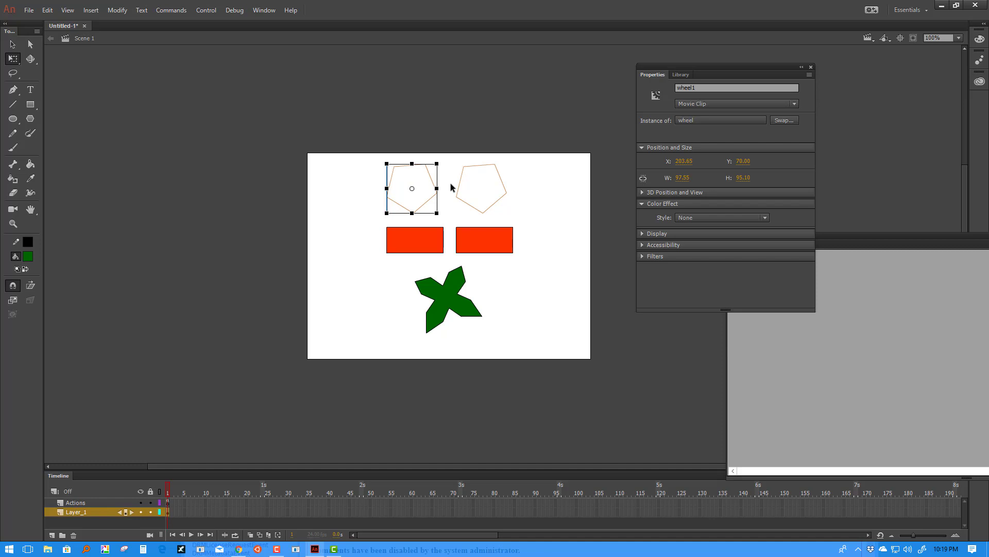
Test the movie to compare the wheel movie clips with the star graphic, then close the preview.
{"action": "key", "text": "ctrl+Return"}
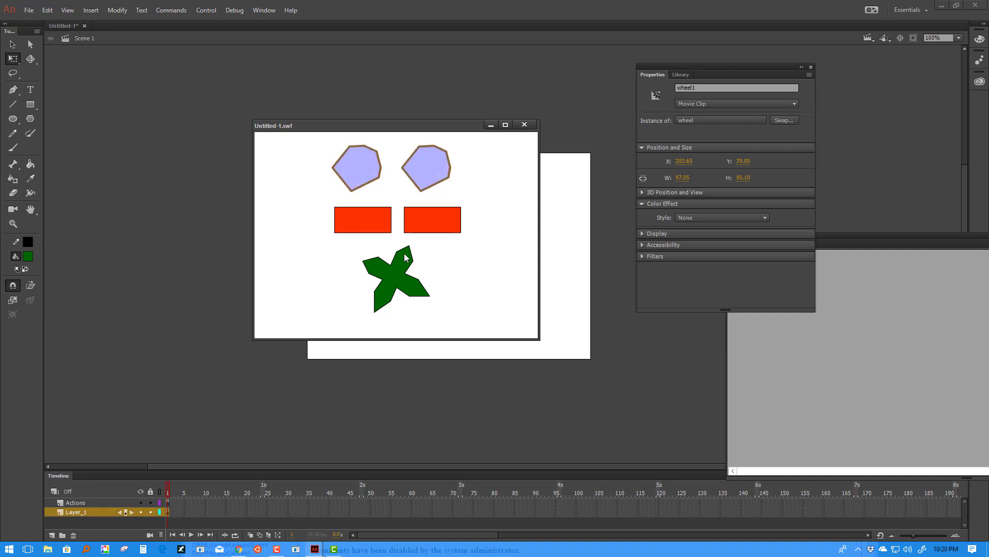
{"action": "left_click", "coordinate": [525, 125]}
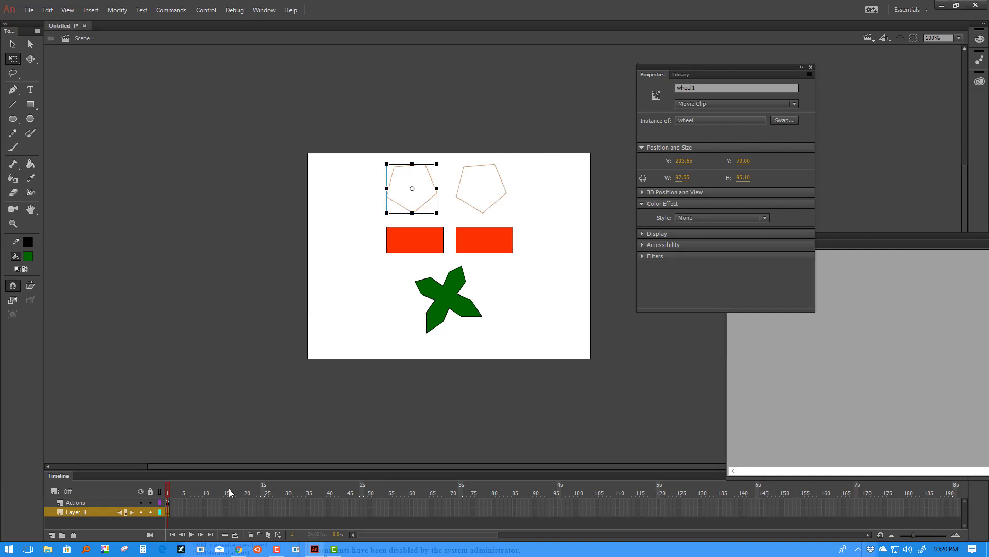
Open the star symbol in place, play and scrub its 24-frame tween, and return to Scene 1.
{"action": "left_click", "coordinate": [170, 490]}
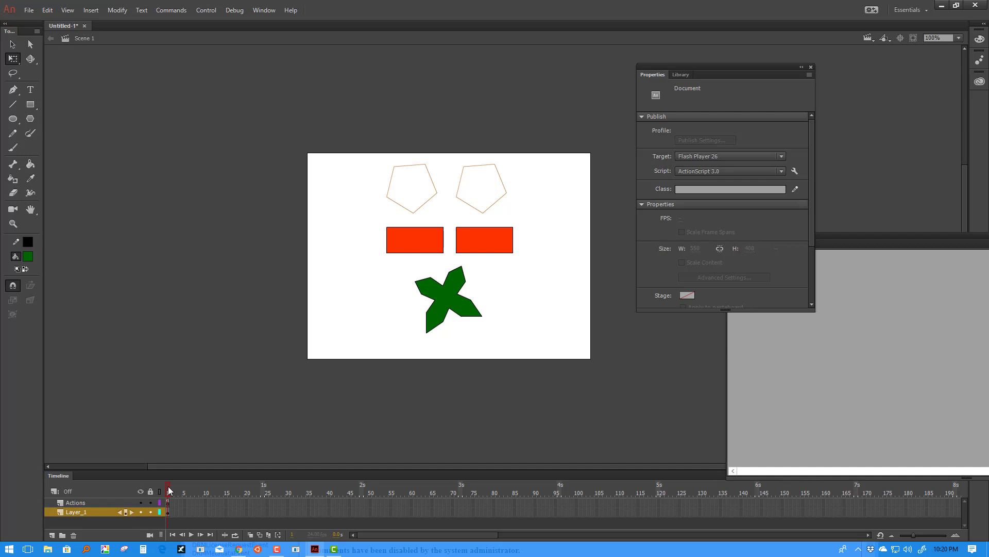
{"action": "double_click", "coordinate": [454, 289]}
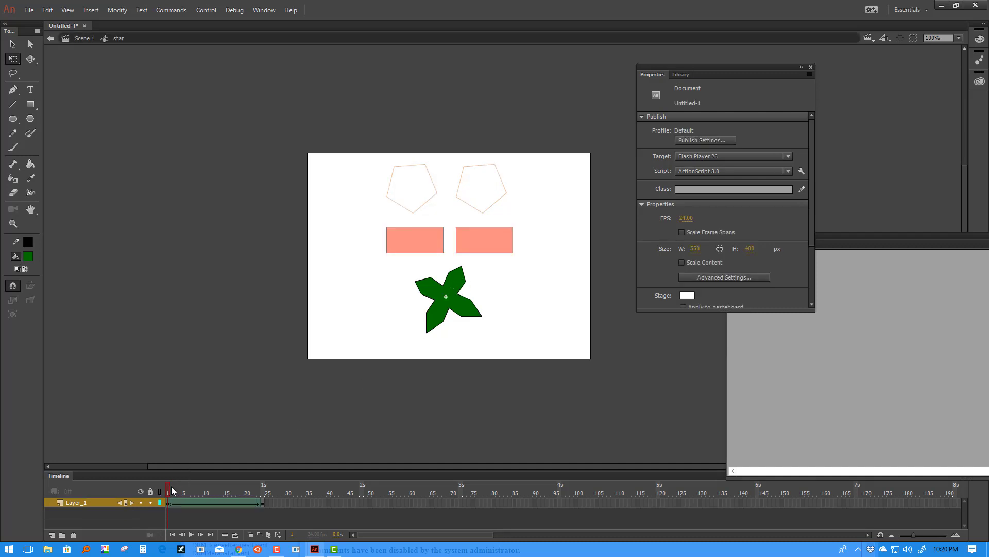
{"action": "key", "text": "Return"}
{"action": "left_click_drag", "start_coordinate": [238, 486], "coordinate": [154, 484]}
{"action": "double_click", "coordinate": [354, 293]}
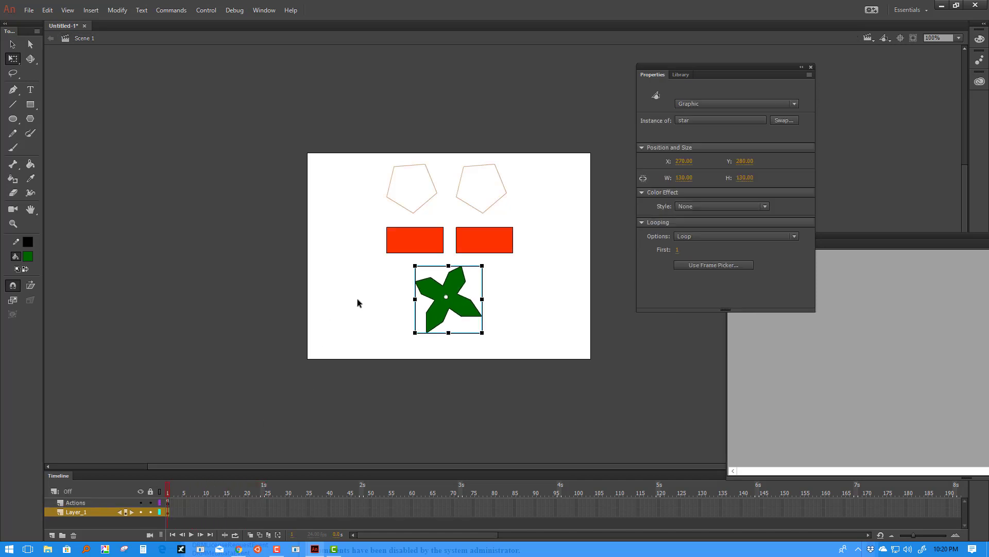
Extend Layer_1 of Scene 1 to frame 15 by inserting a frame there.
{"action": "left_click", "coordinate": [171, 490]}
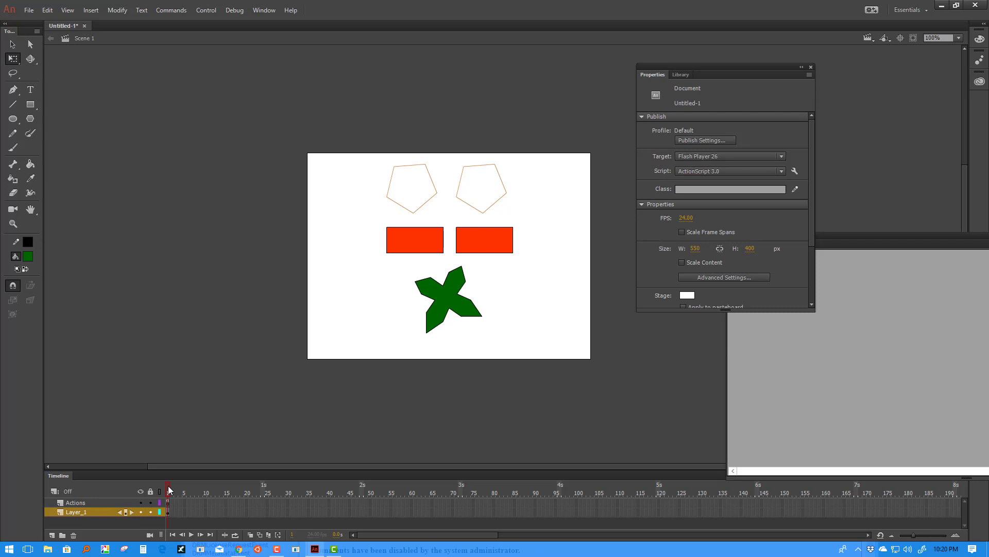
{"action": "right_click", "coordinate": [227, 512]}
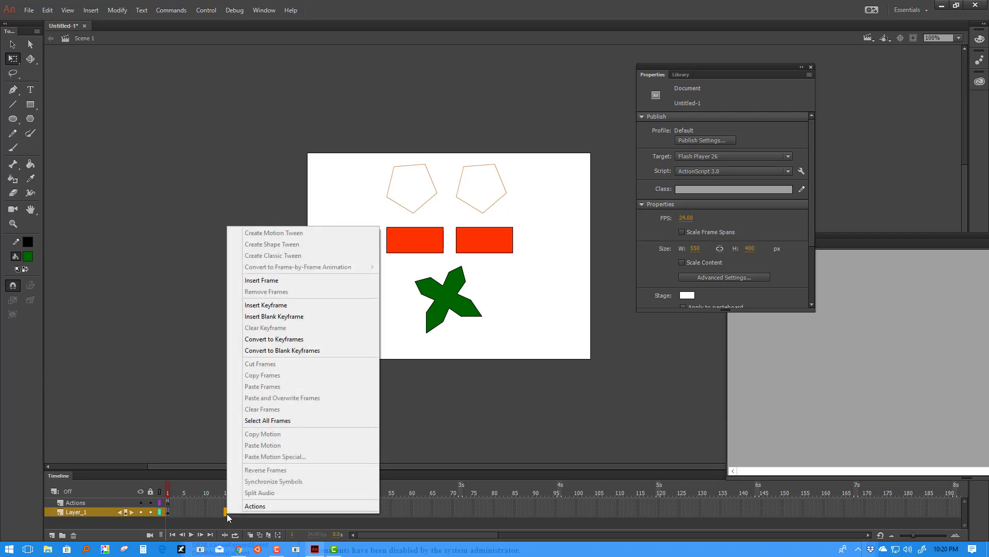
{"action": "left_click", "coordinate": [272, 281]}
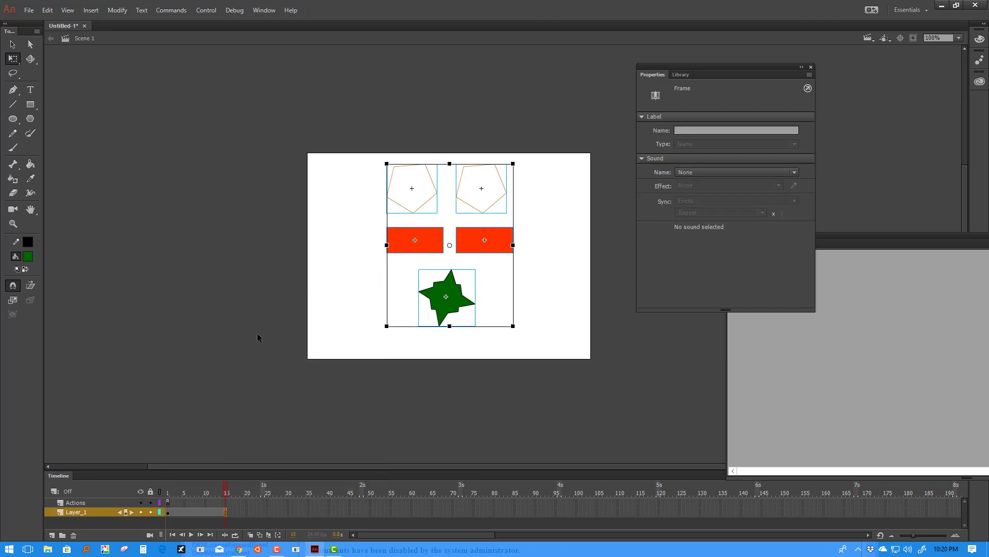
Scrub the main timeline from frame 1 to examine how the star graphic behaves across the added frames.
{"action": "left_click", "coordinate": [169, 514]}
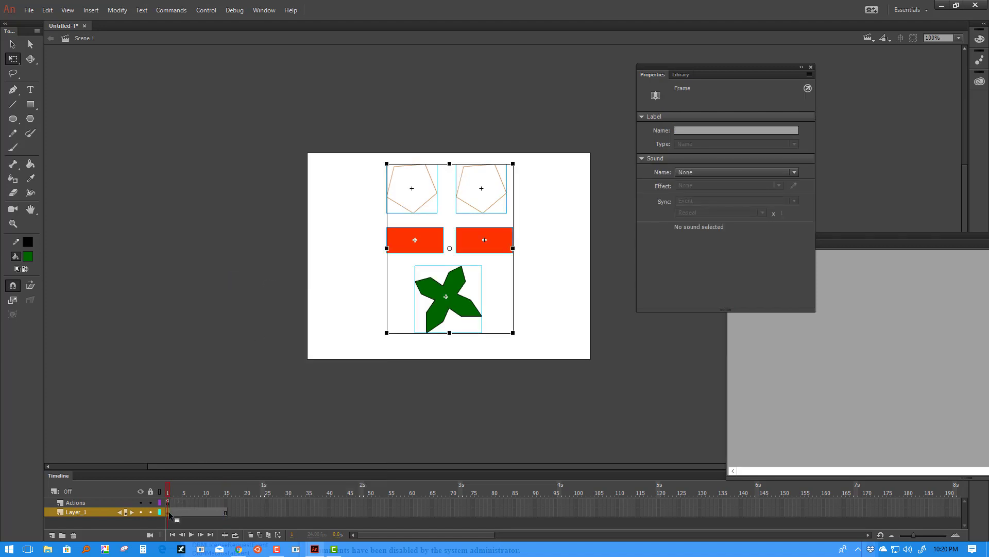
{"action": "left_click", "coordinate": [170, 491]}
{"action": "mouse_move", "coordinate": [170, 491]}
{"action": "left_mouse_down"}
{"action": "mouse_move", "coordinate": [231, 494]}
{"action": "mouse_move", "coordinate": [134, 493]}
{"action": "mouse_move", "coordinate": [253, 492]}
{"action": "mouse_move", "coordinate": [136, 496]}
{"action": "mouse_move", "coordinate": [220, 497]}
{"action": "mouse_move", "coordinate": [165, 500]}
{"action": "left_mouse_up"}
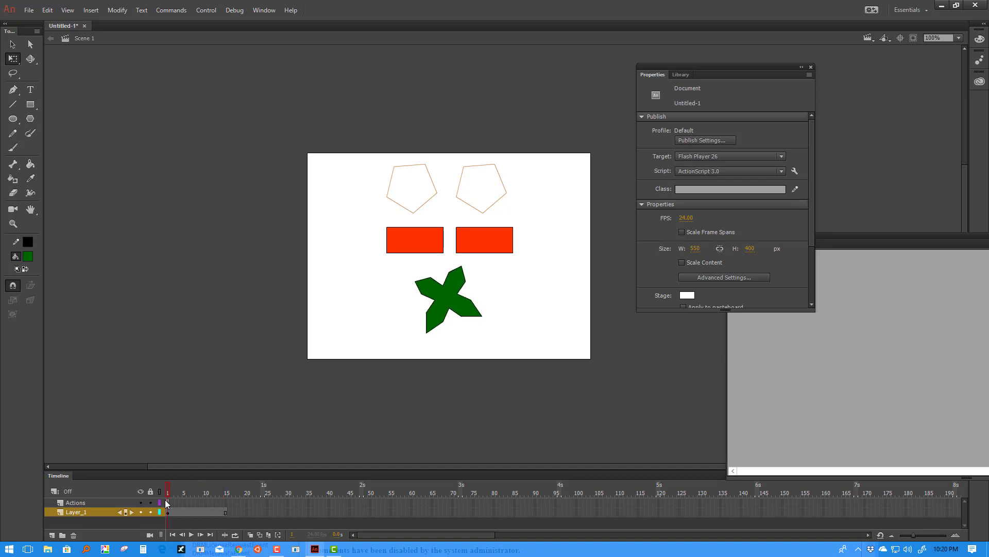
Scrub the main timeline from frame 1 to frame 15 to compare the wheel movie clips with the star graphic.
{"action": "left_click", "coordinate": [431, 177]}
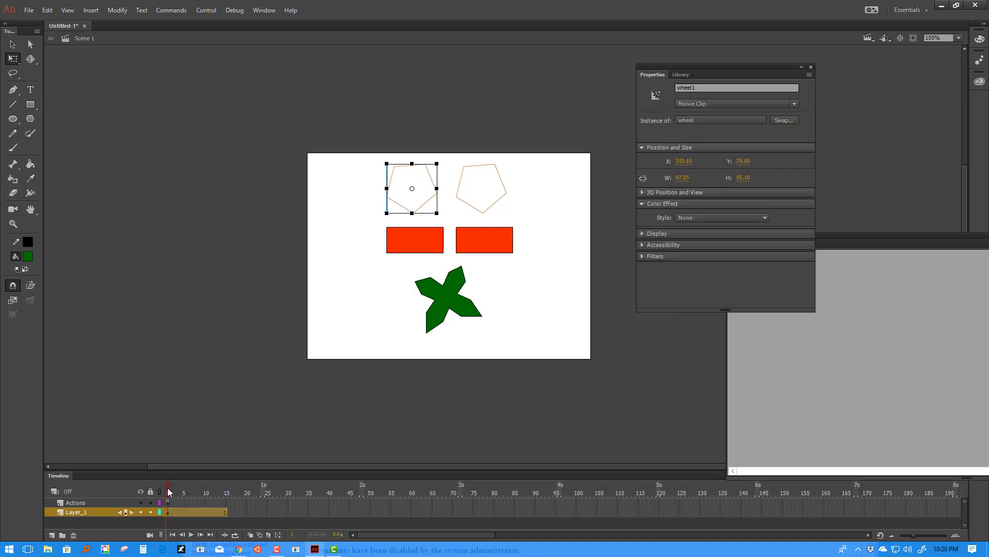
{"action": "mouse_move", "coordinate": [170, 491]}
{"action": "left_mouse_down"}
{"action": "mouse_move", "coordinate": [225, 490]}
{"action": "mouse_move", "coordinate": [159, 490]}
{"action": "mouse_move", "coordinate": [233, 493]}
{"action": "mouse_move", "coordinate": [166, 487]}
{"action": "left_mouse_up"}
{"action": "left_click_drag", "start_coordinate": [172, 492], "coordinate": [226, 489]}
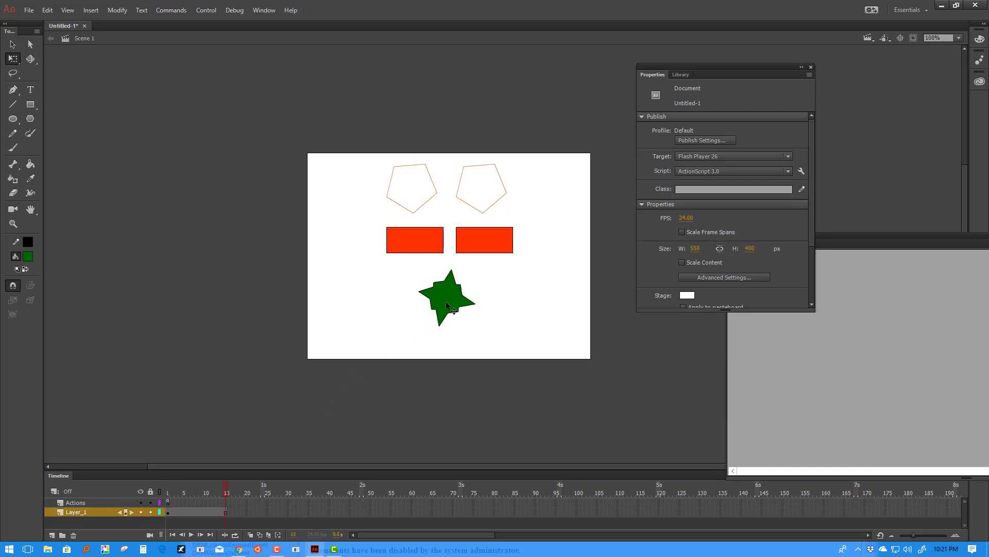
Open the star symbol in place, scrub its tween from frame 15 back to frame 1, and return to Scene 1.
{"action": "double_click", "coordinate": [455, 288]}
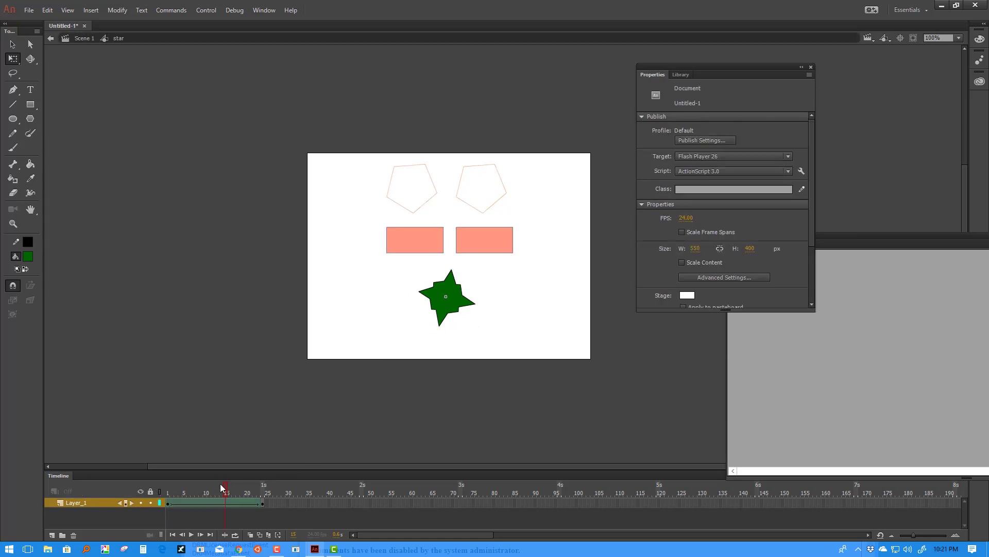
{"action": "left_click_drag", "start_coordinate": [224, 487], "coordinate": [164, 492]}
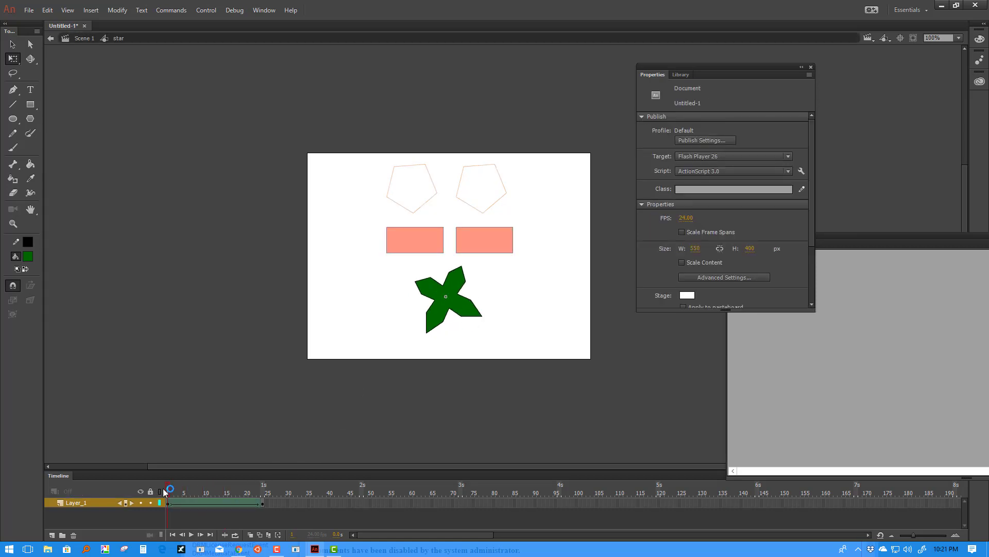
{"action": "double_click", "coordinate": [266, 430]}
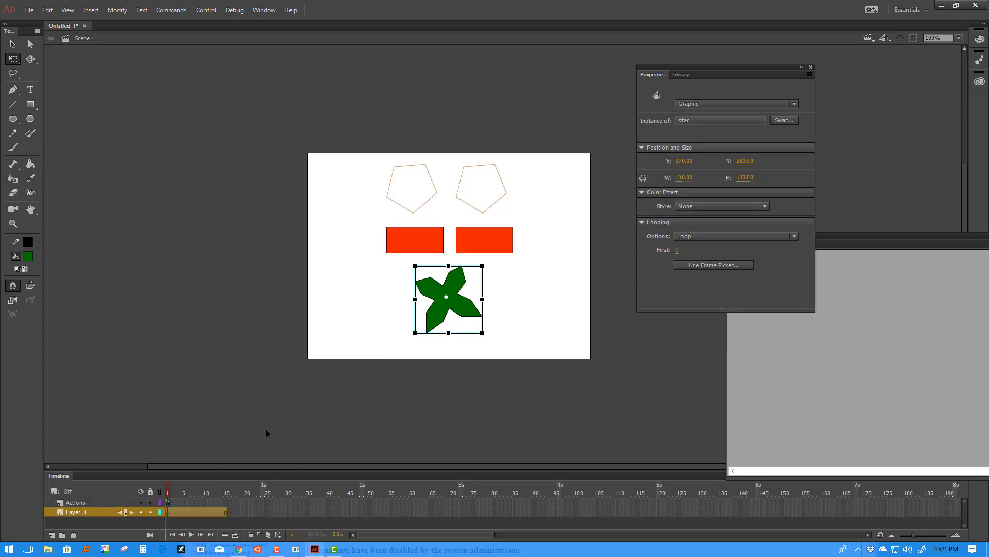
Compare the star at frame 10 of the main timeline with its own symbol timeline, then test the movie.
{"action": "left_click", "coordinate": [205, 511]}
{"action": "left_click", "coordinate": [502, 290]}
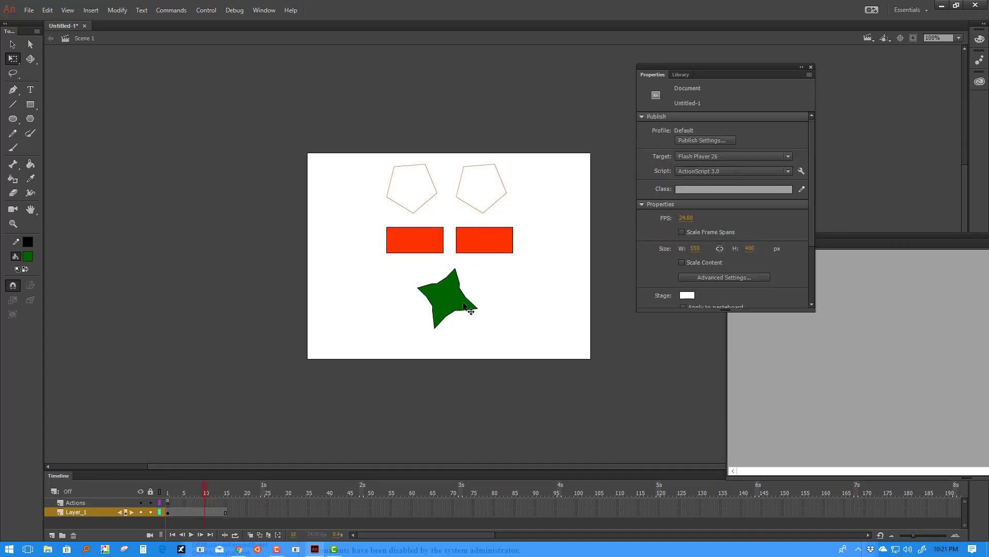
{"action": "double_click", "coordinate": [453, 302]}
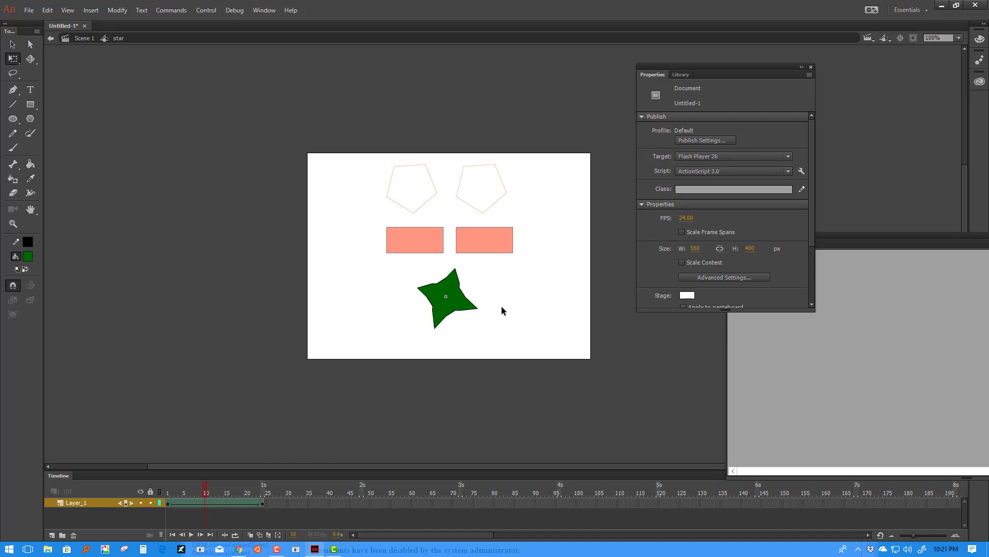
{"action": "double_click", "coordinate": [475, 340]}
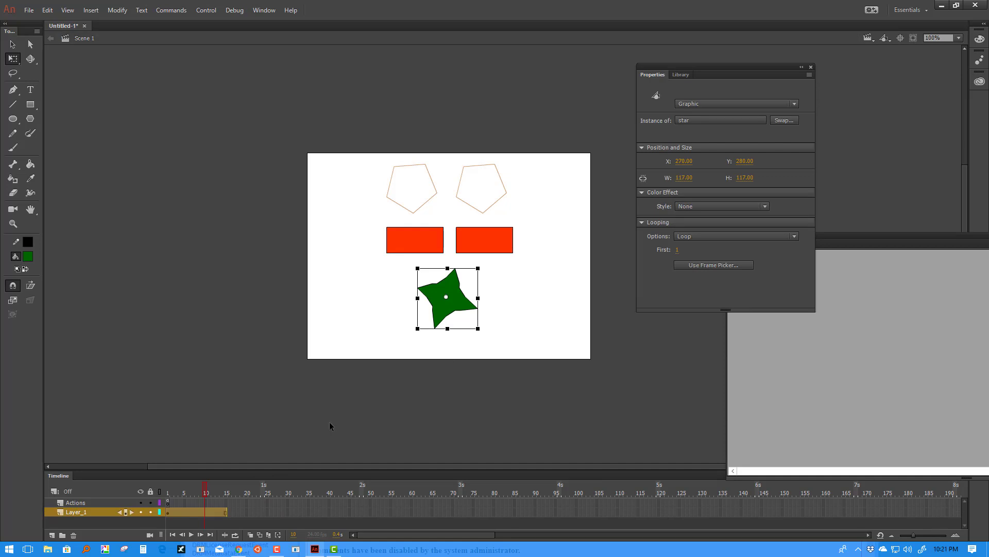
{"action": "key", "text": "ctrl+Return"}
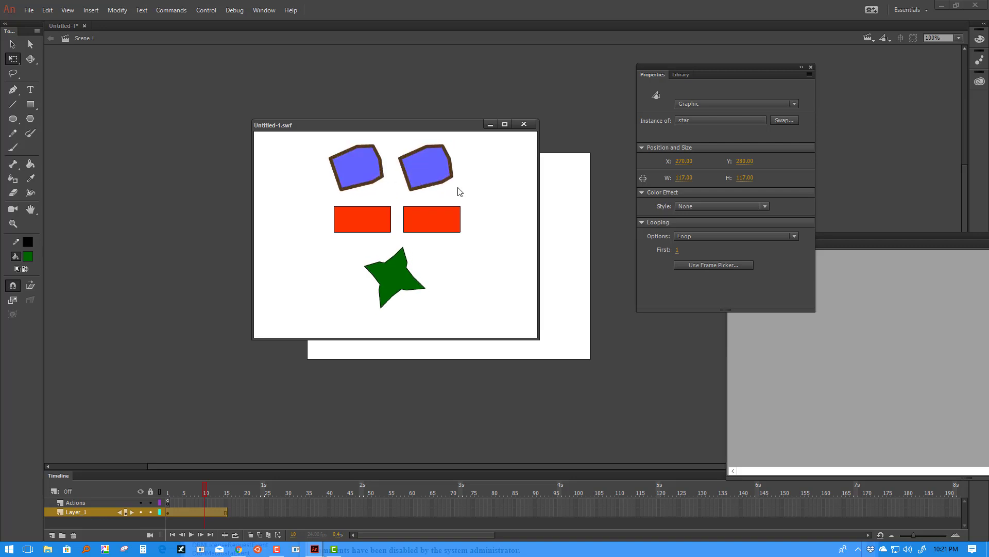
{"action": "left_click", "coordinate": [524, 124]}
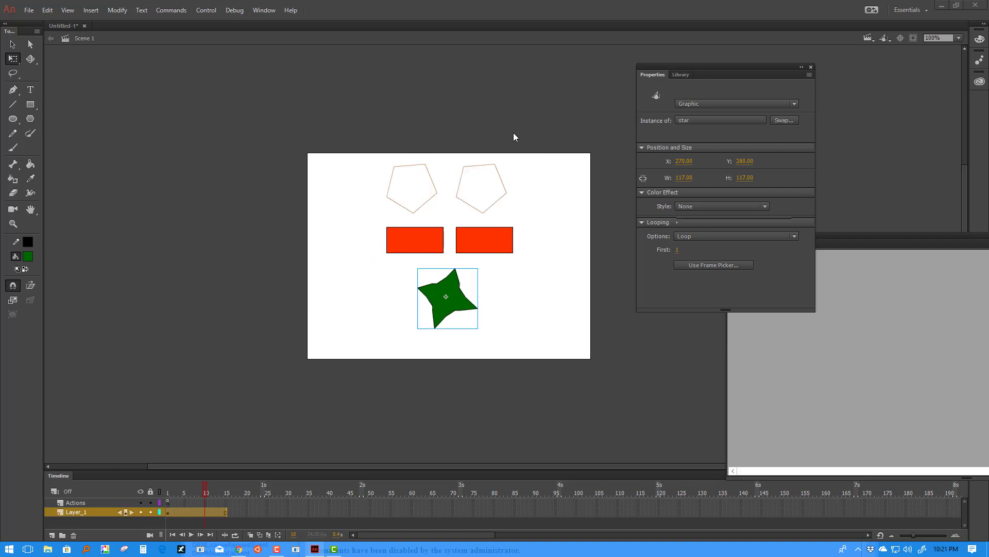
Select both red button instances and move them slightly left, to about X 149.8.
{"action": "left_click_drag", "start_coordinate": [541, 224], "coordinate": [382, 248]}
{"action": "left_click_drag", "start_coordinate": [491, 242], "coordinate": [487, 242]}
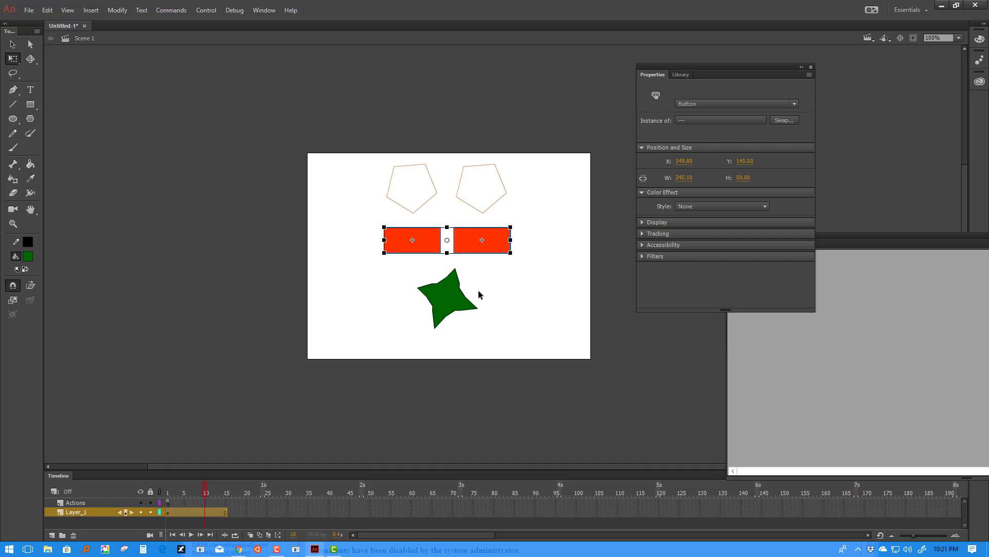
Extend Layer_1 of the main timeline to frame 24 and test the movie to check the star's full tween.
{"action": "left_click", "coordinate": [263, 512]}
{"action": "key", "text": "F6"}
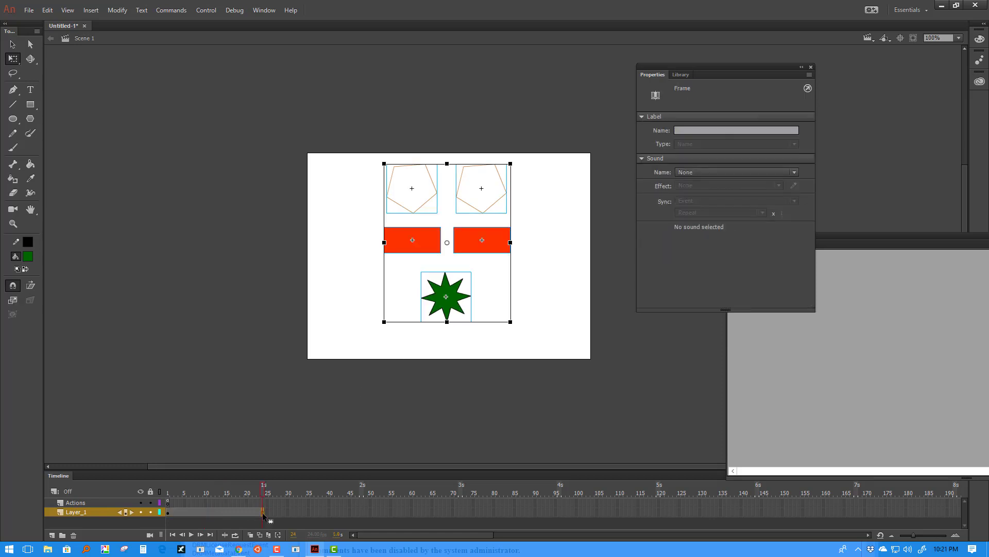
{"action": "mouse_move", "coordinate": [263, 496]}
{"action": "left_mouse_down"}
{"action": "mouse_move", "coordinate": [157, 497]}
{"action": "mouse_move", "coordinate": [263, 505]}
{"action": "left_mouse_up"}
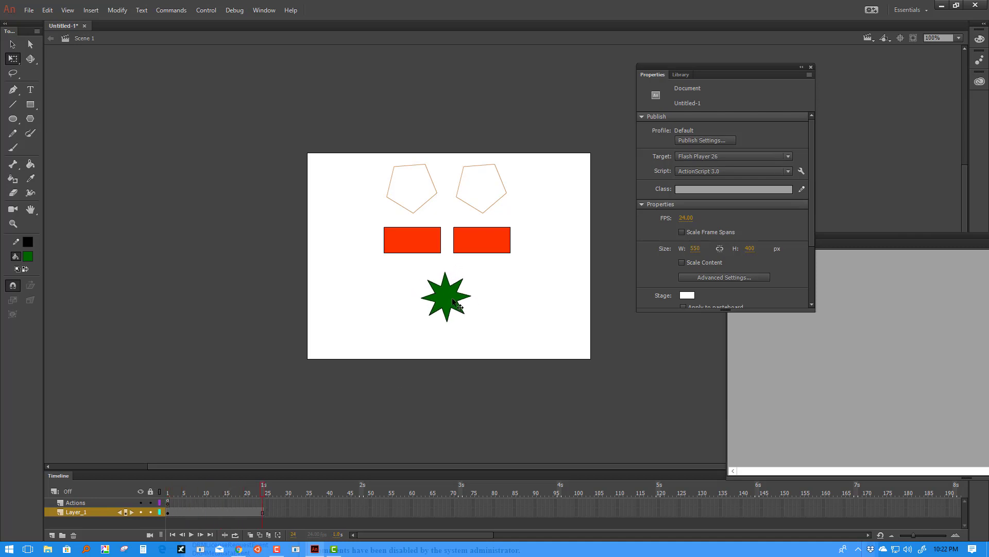
{"action": "key", "text": "ctrl+Return"}
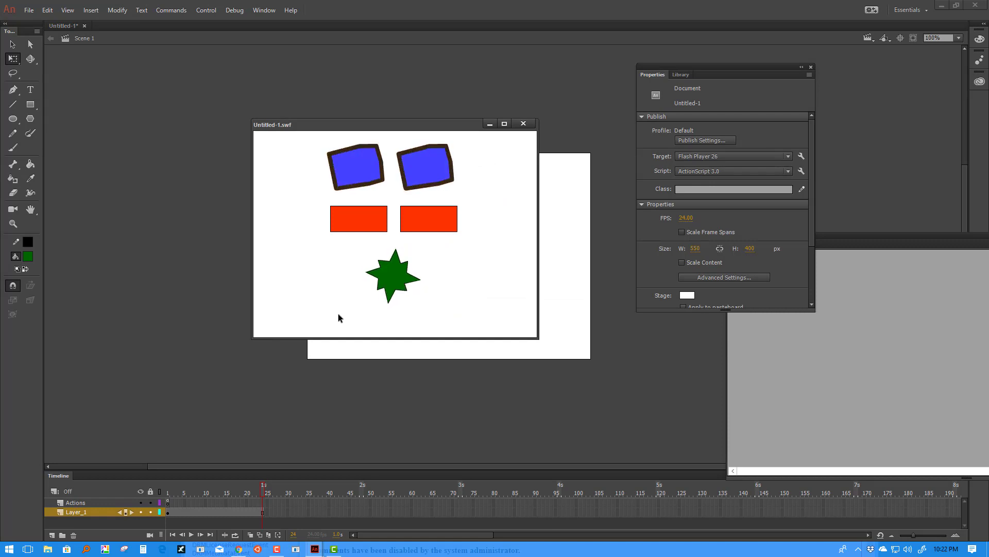
{"action": "left_click", "coordinate": [524, 123]}
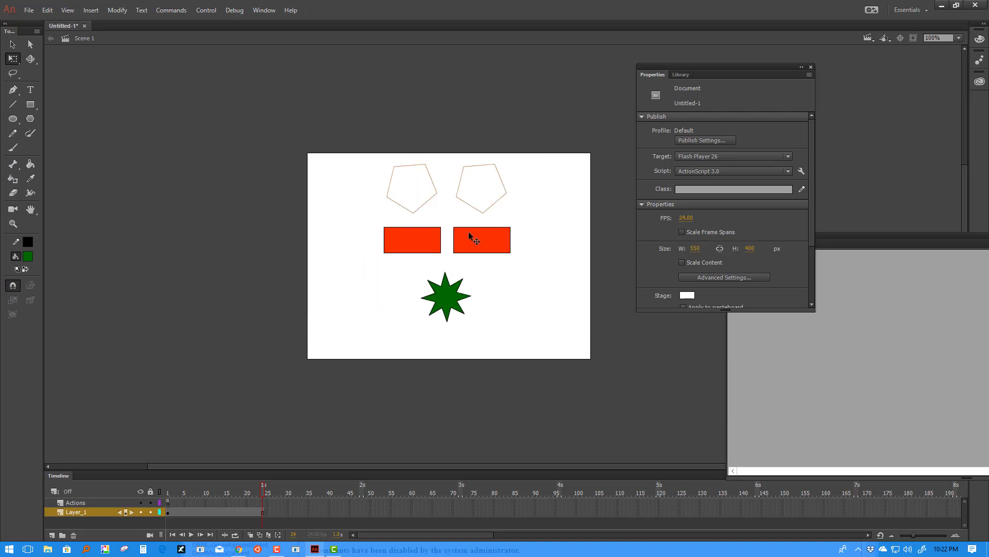
Select the star graphic at frame 1 of the main timeline and set its looping option to Single Frame.
{"action": "left_click", "coordinate": [454, 297]}
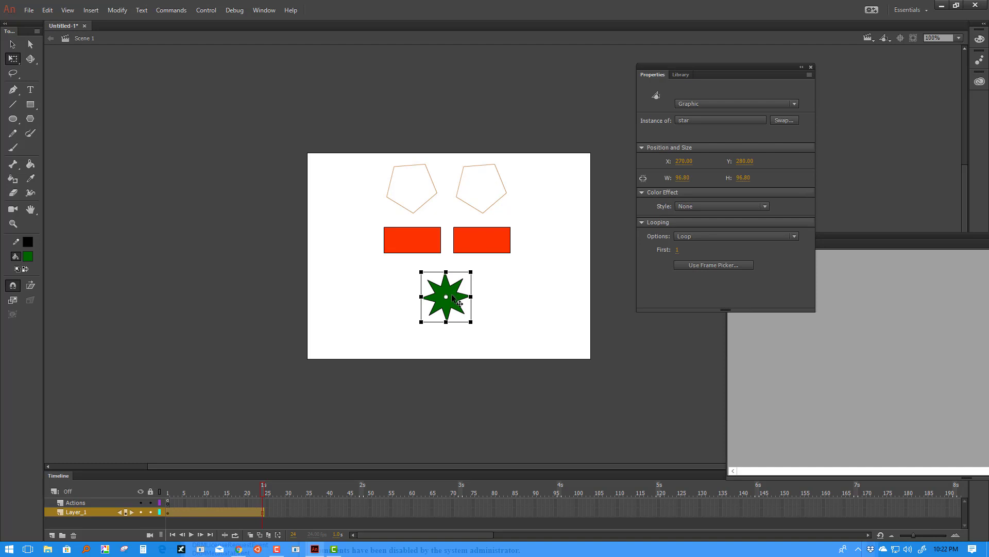
{"action": "left_click_drag", "start_coordinate": [184, 488], "coordinate": [177, 491]}
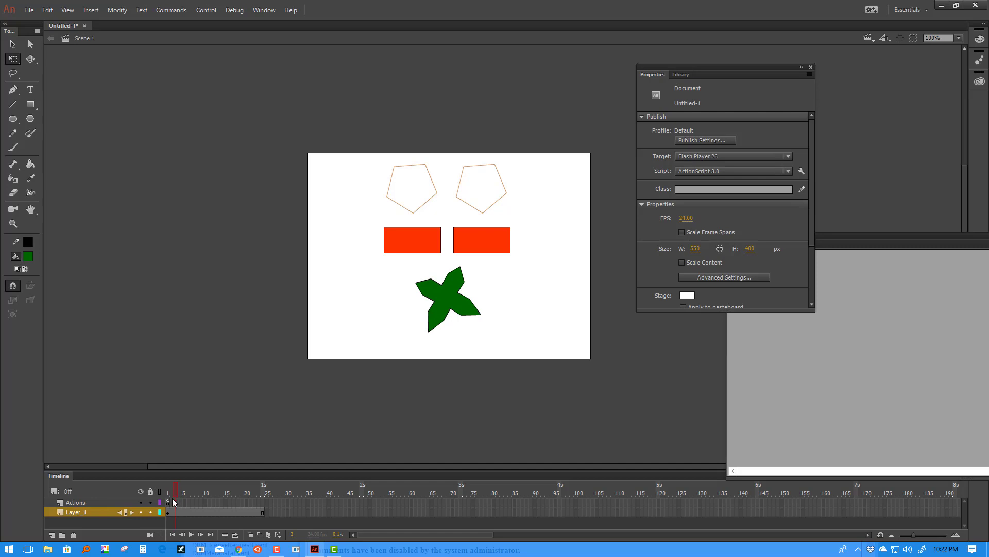
{"action": "left_click", "coordinate": [168, 510]}
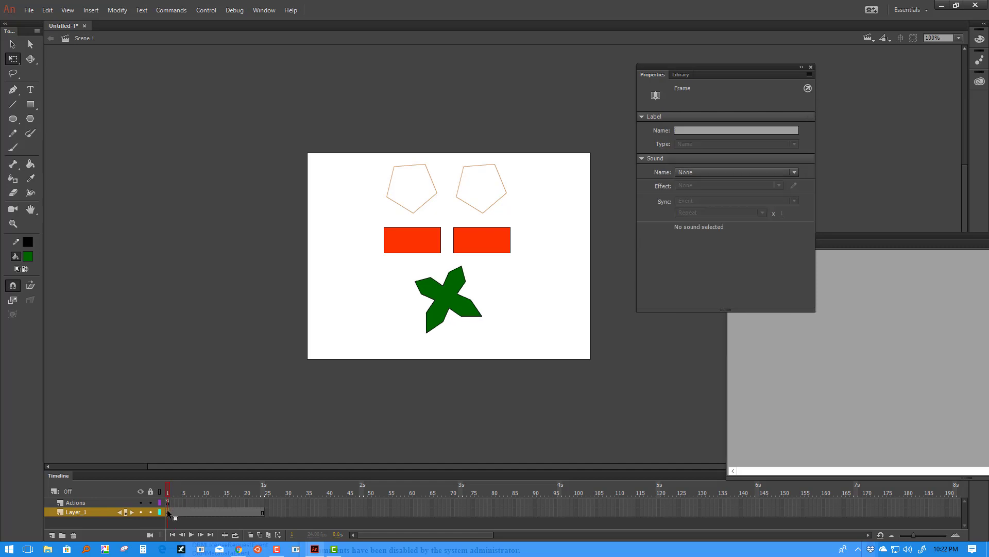
{"action": "left_click", "coordinate": [429, 408]}
{"action": "left_click", "coordinate": [455, 305]}
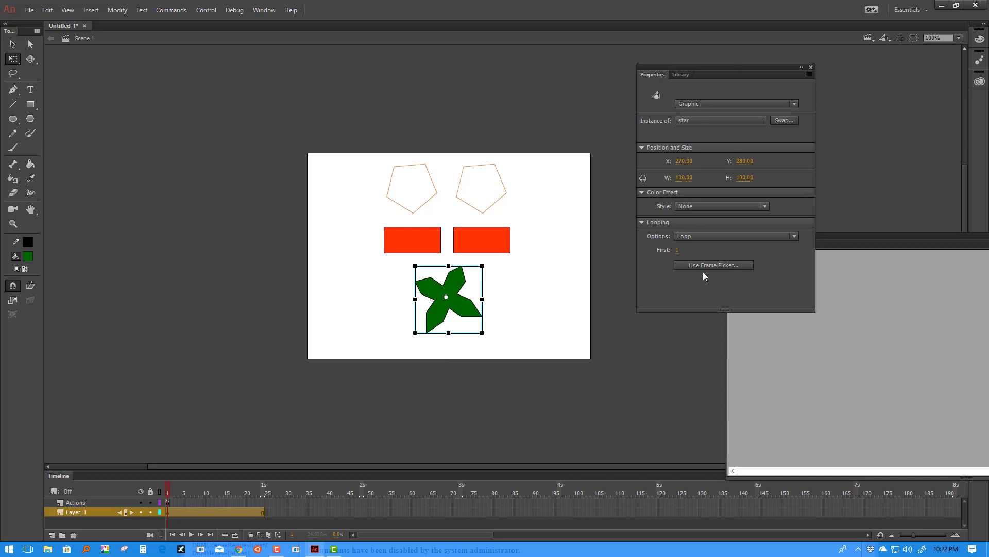
{"action": "left_click", "coordinate": [687, 236]}
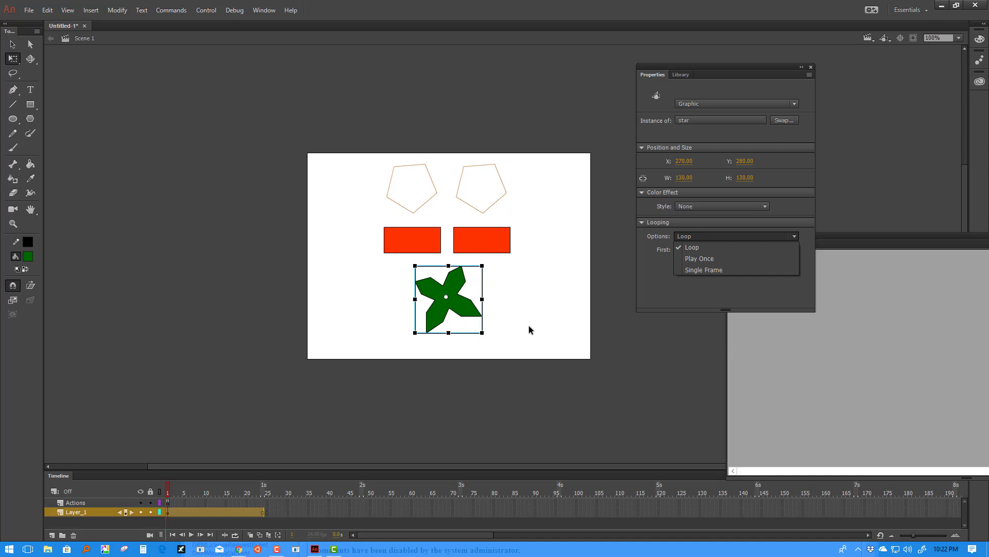
{"action": "left_click", "coordinate": [695, 270]}
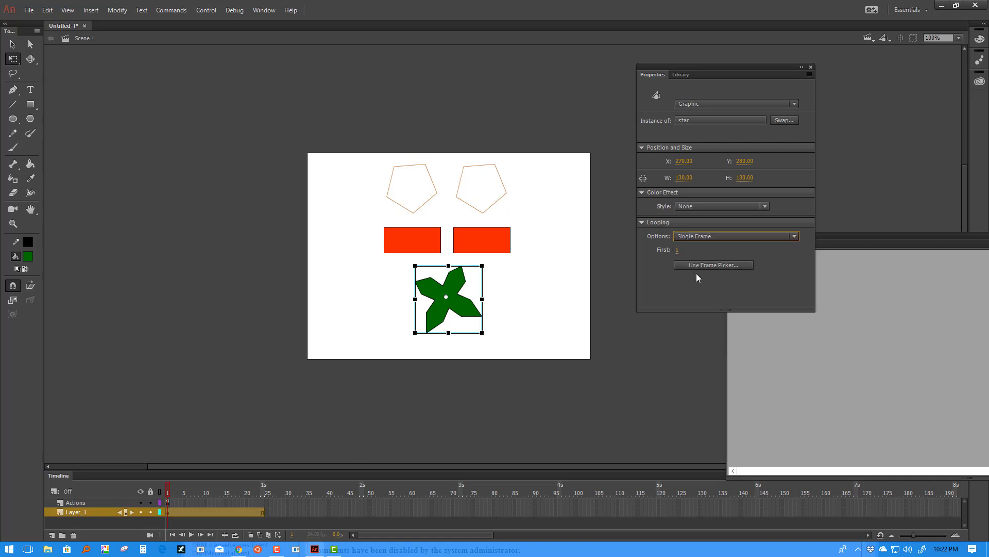
Set the star graphic's first frame to 10 and test the movie.
{"action": "left_click", "coordinate": [677, 249]}
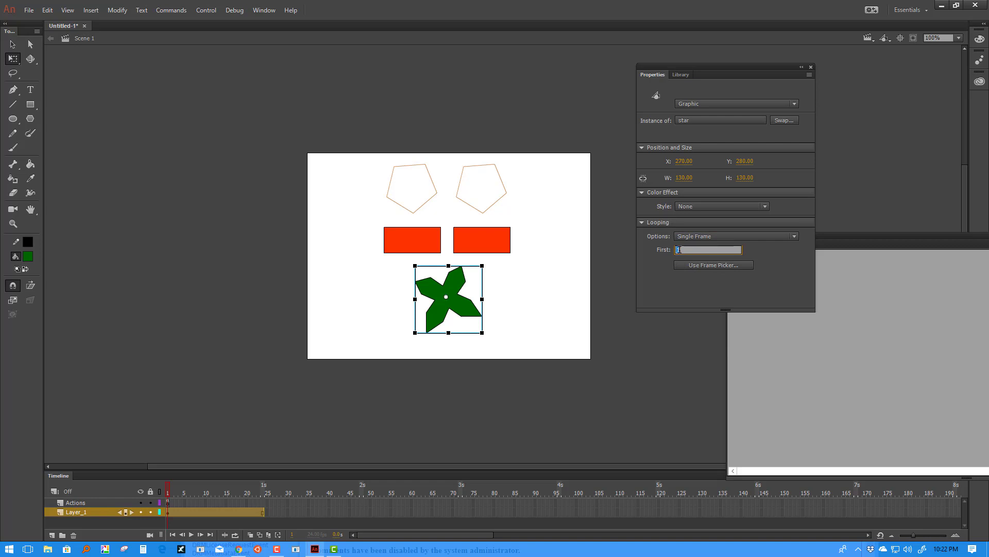
{"action": "type", "text": "10"}
{"action": "key", "text": "Return"}
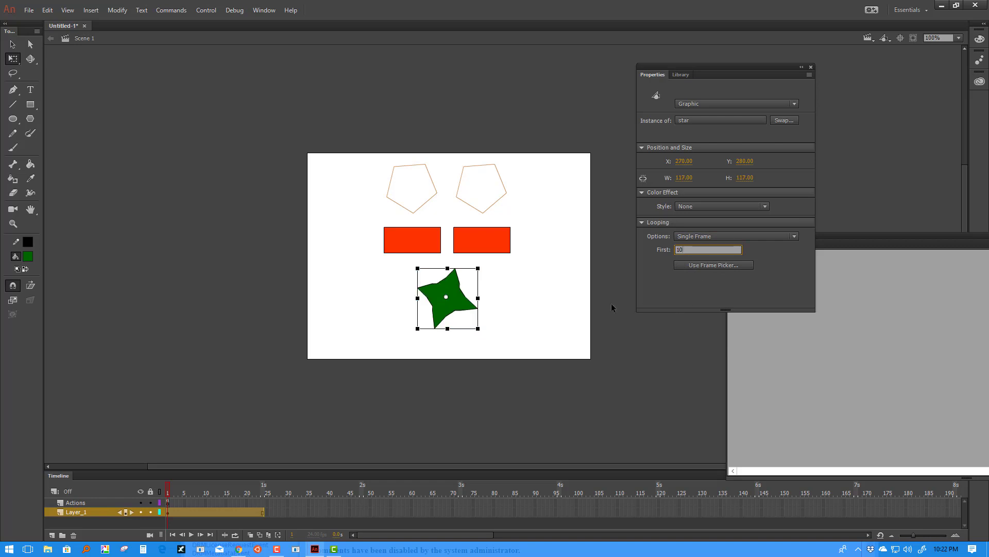
{"action": "left_click", "coordinate": [542, 296]}
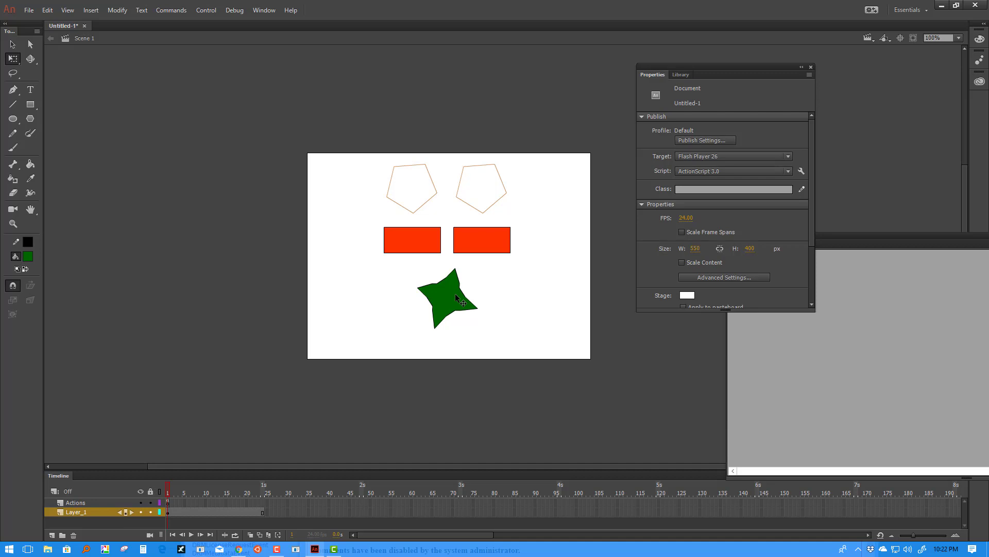
{"action": "key", "text": "ctrl+Return"}
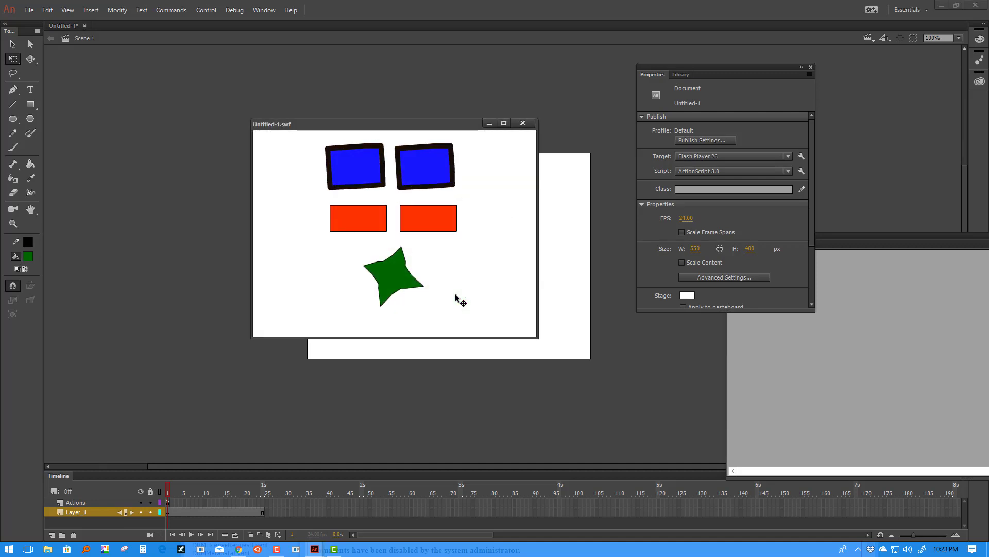
{"action": "left_click", "coordinate": [521, 124]}
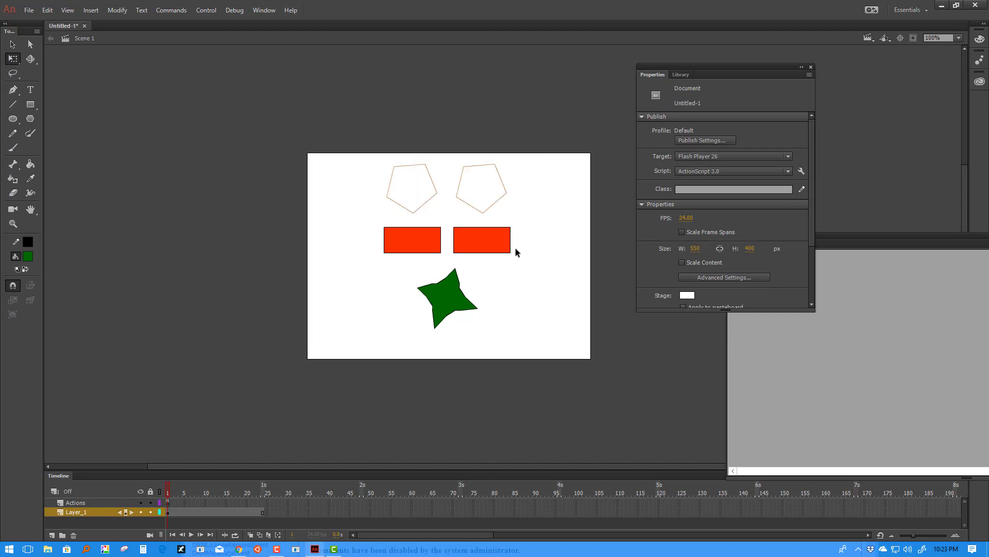
Set the star graphic's first frame to 5 and test the movie again.
{"action": "left_click", "coordinate": [448, 300]}
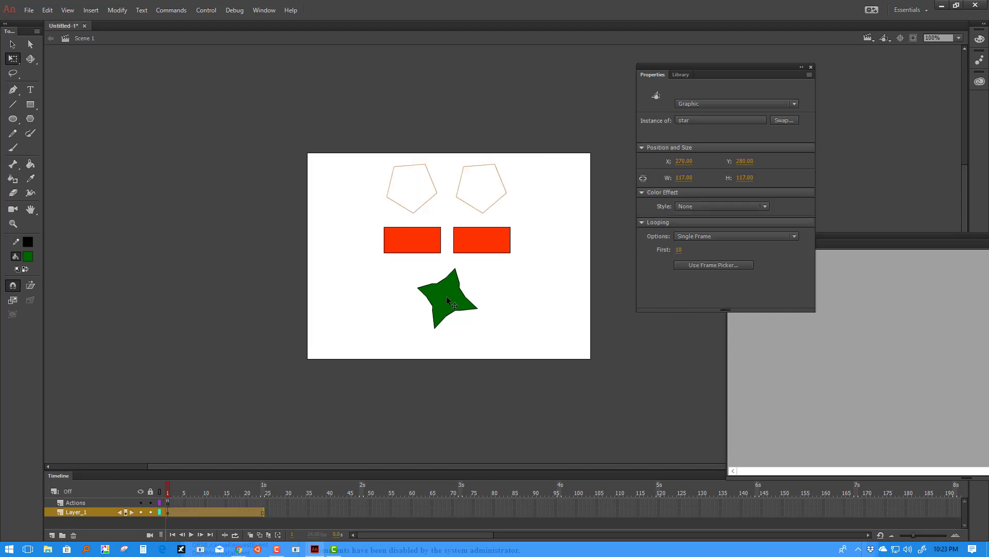
{"action": "left_click", "coordinate": [680, 250]}
{"action": "type", "text": "5"}
{"action": "key", "text": "Return"}
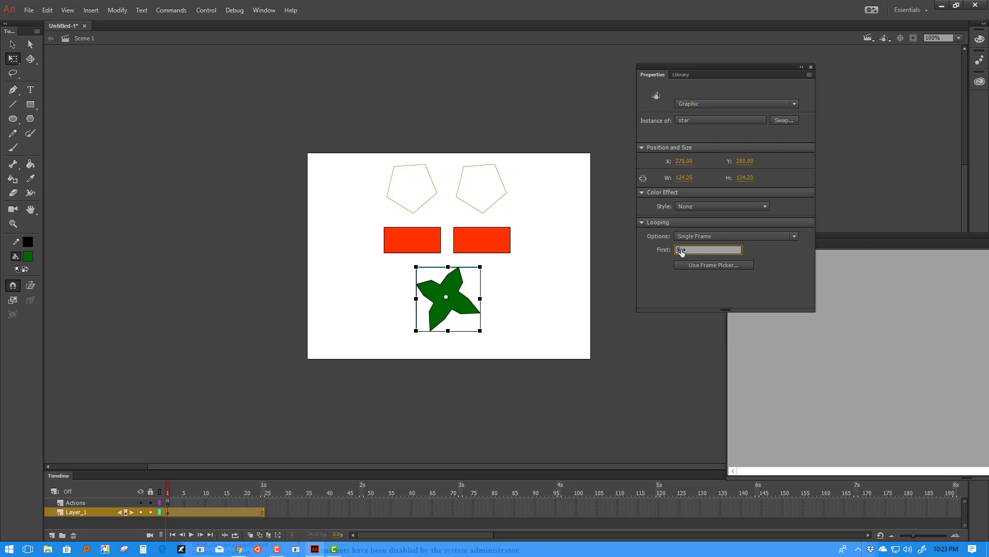
{"action": "left_click", "coordinate": [612, 281]}
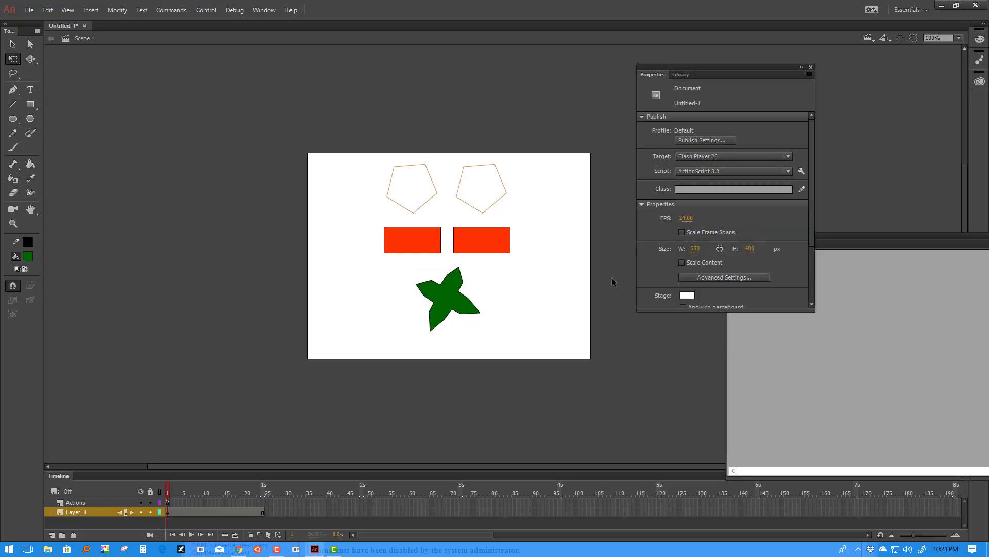
{"action": "key", "text": "ctrl+Return"}
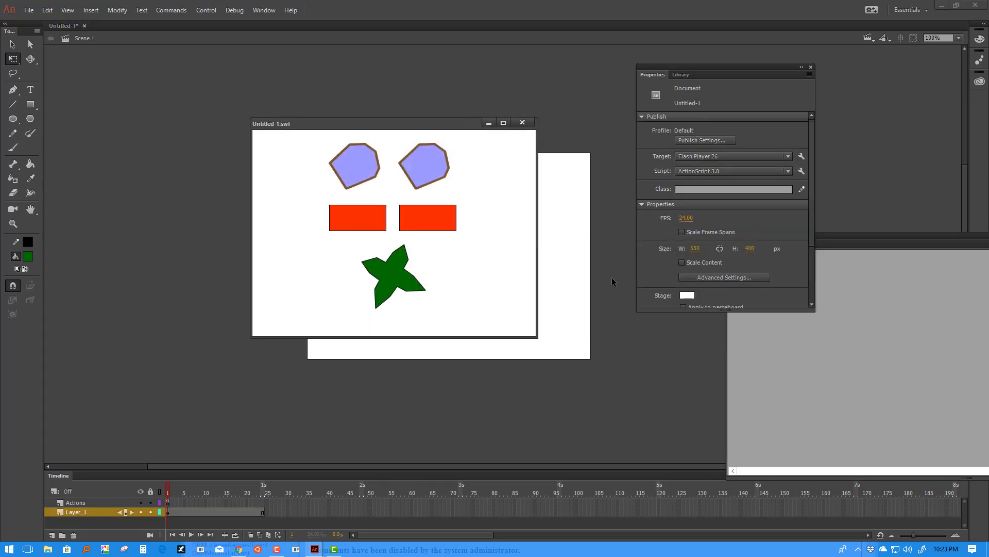
{"action": "left_click", "coordinate": [522, 122]}
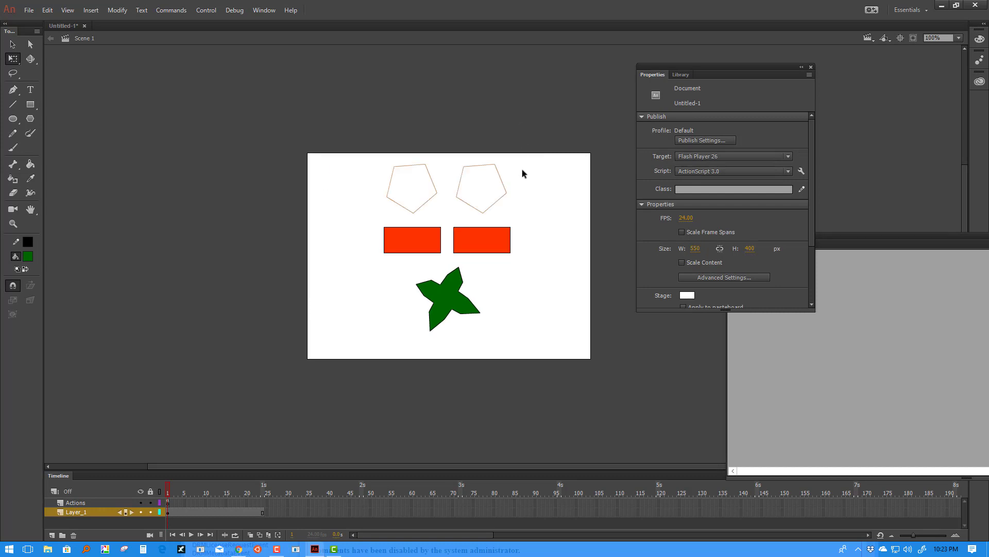
Open the Frame Picker for the star graphic, and reposition and enlarge it to show more frame thumbnails.
{"action": "left_click", "coordinate": [457, 298]}
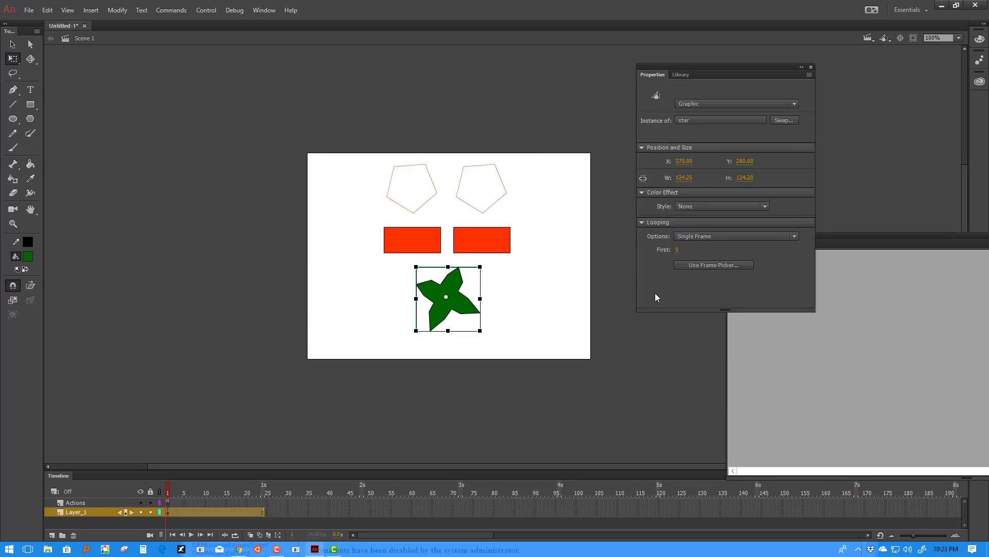
{"action": "left_click", "coordinate": [692, 265]}
{"action": "left_click_drag", "start_coordinate": [505, 187], "coordinate": [690, 142]}
{"action": "left_click_drag", "start_coordinate": [755, 341], "coordinate": [836, 447]}
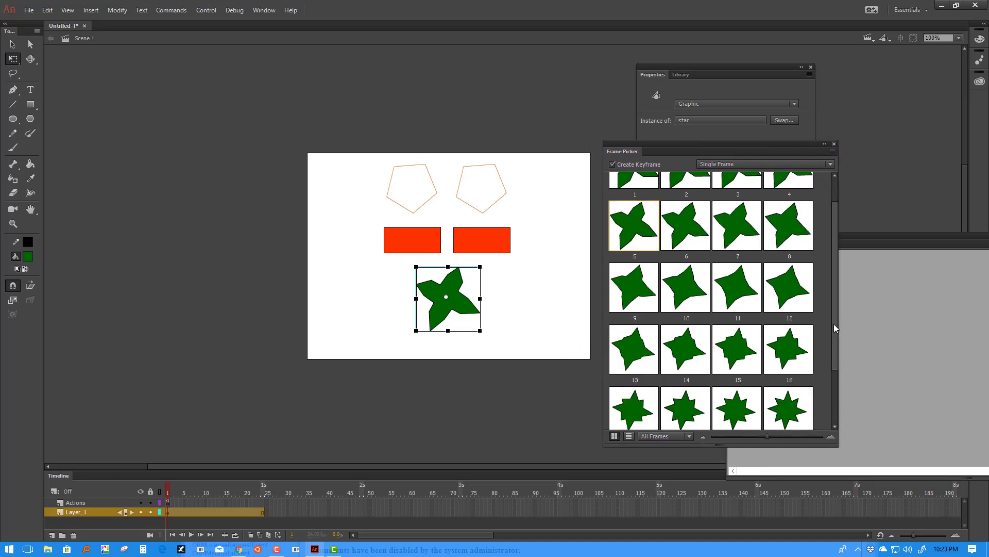
Pick frame 20 in the Frame Picker as the single frame displayed by the star graphic.
{"action": "left_click_drag", "start_coordinate": [834, 323], "coordinate": [846, 382]}
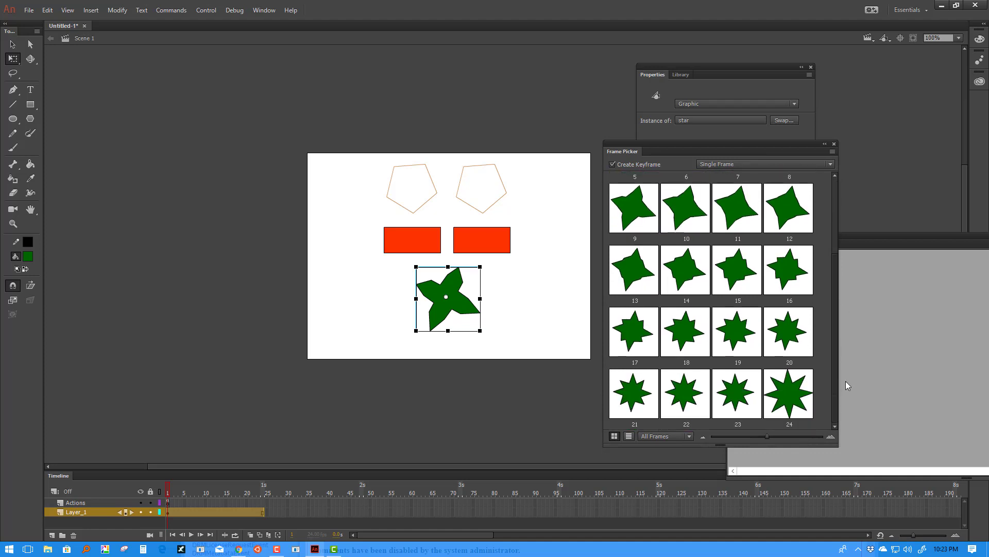
{"action": "left_click", "coordinate": [747, 326]}
{"action": "left_click", "coordinate": [792, 323]}
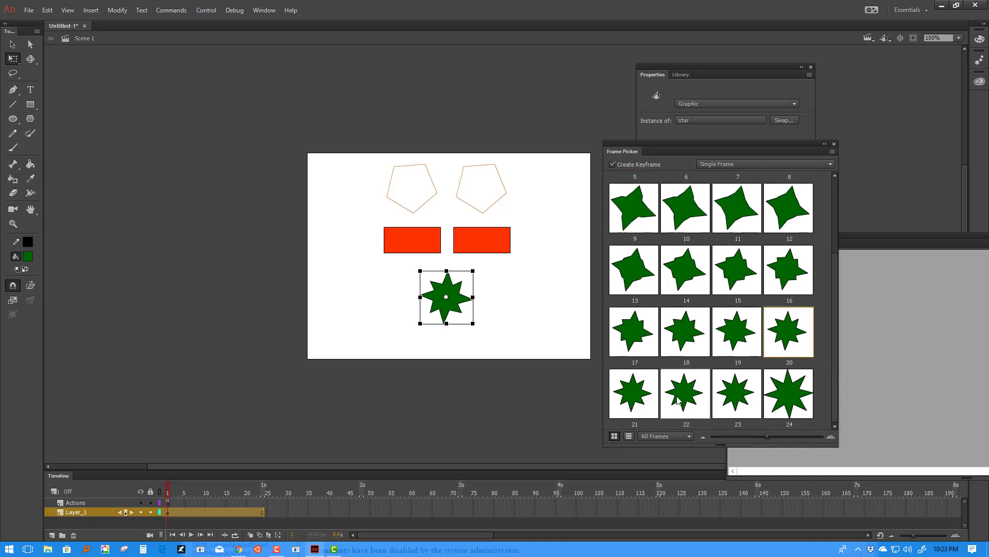
Pick frame 15 in the Frame Picker for the star graphic, close the picker, and test the movie.
{"action": "left_click", "coordinate": [629, 394]}
{"action": "left_click", "coordinate": [775, 397]}
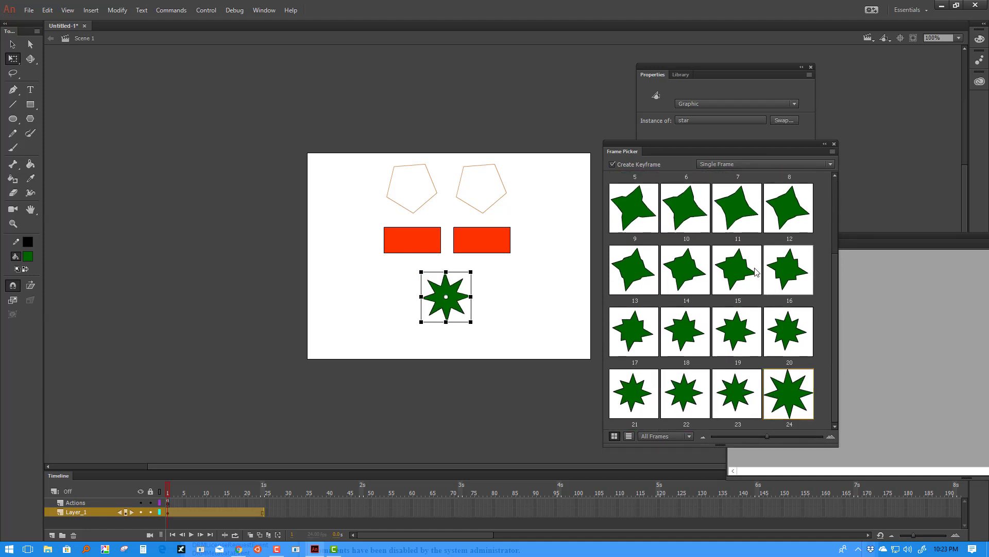
{"action": "left_click", "coordinate": [737, 269]}
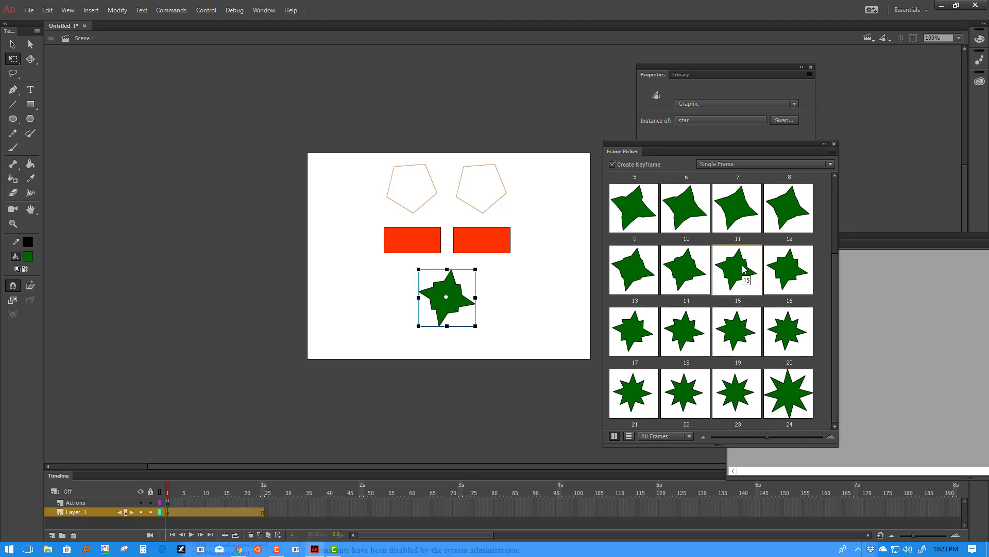
{"action": "left_click", "coordinate": [835, 144]}
{"action": "left_click", "coordinate": [554, 354]}
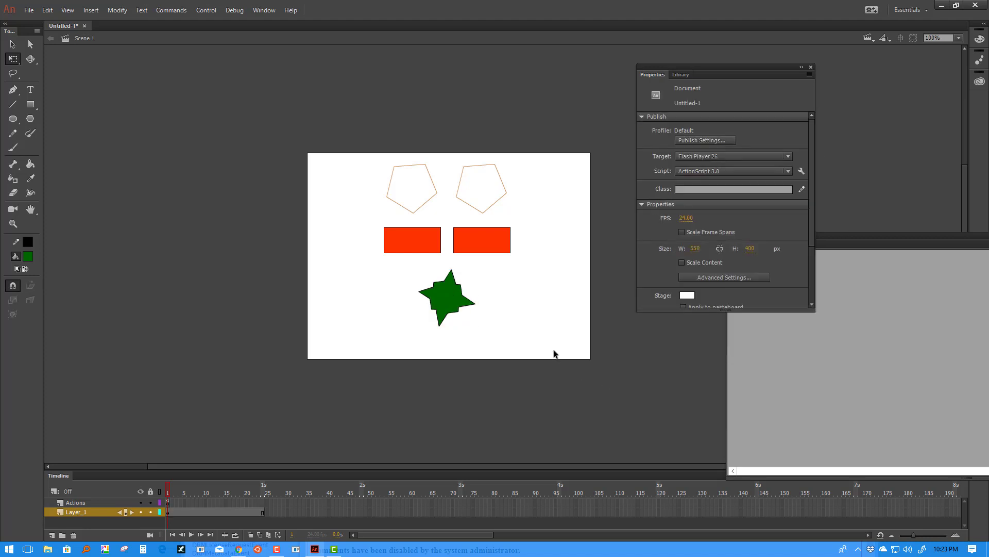
{"action": "key", "text": "ctrl+Return"}
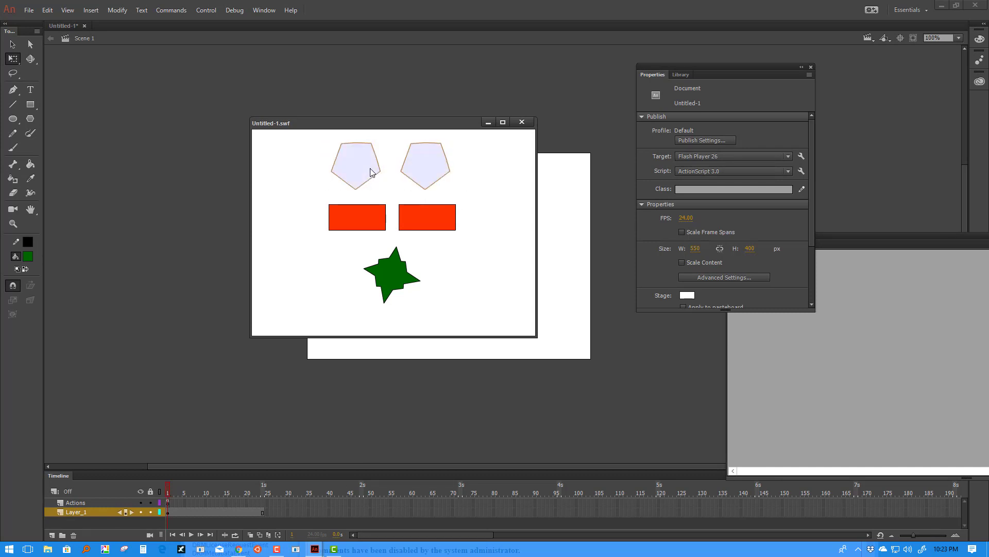
{"action": "left_click", "coordinate": [522, 122]}
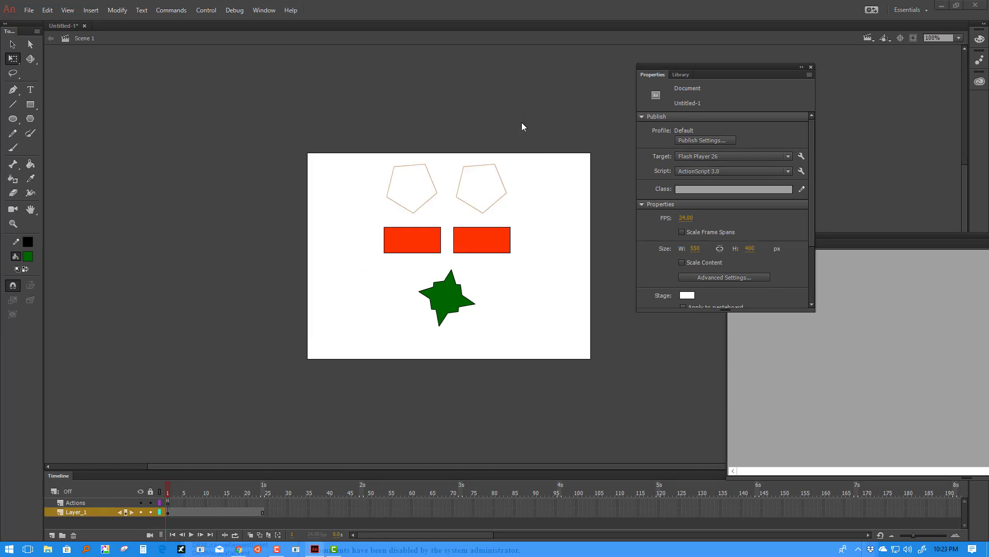
Extend the frames of Layer_1 to the 3-second mark at frame 72.
{"action": "left_click", "coordinate": [446, 297]}
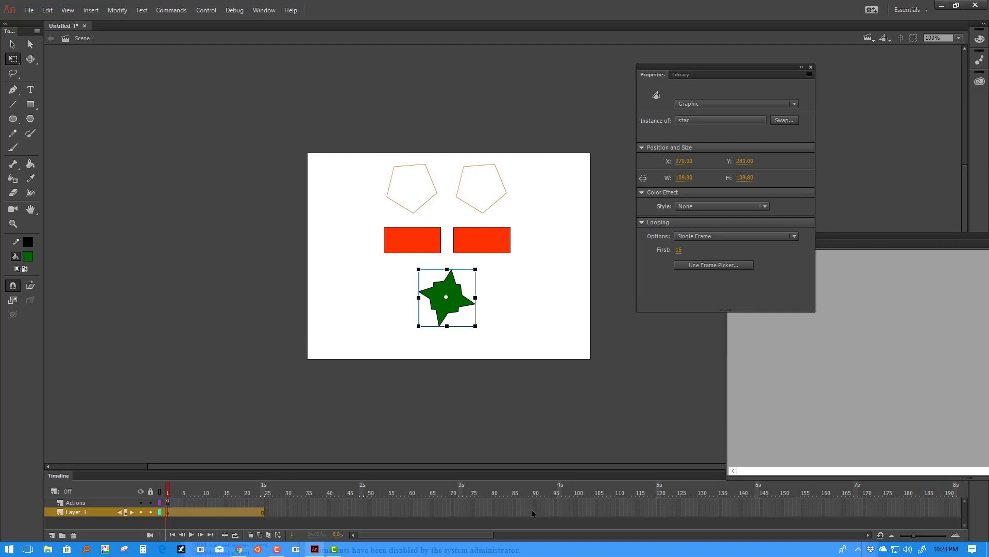
{"action": "left_click", "coordinate": [462, 510]}
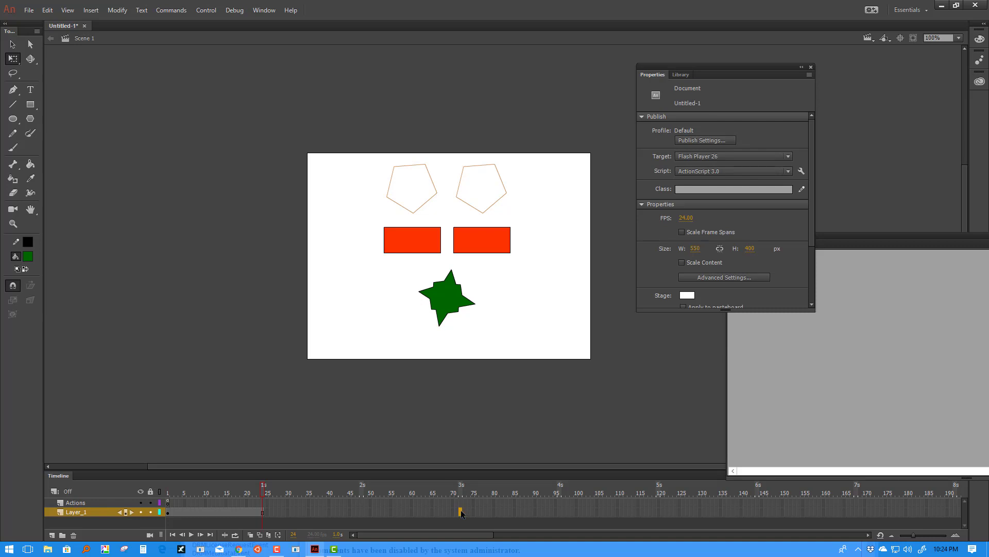
{"action": "key", "text": "F6"}
Set the star graphic's looping option to Loop and test the movie.
{"action": "left_click", "coordinate": [455, 307]}
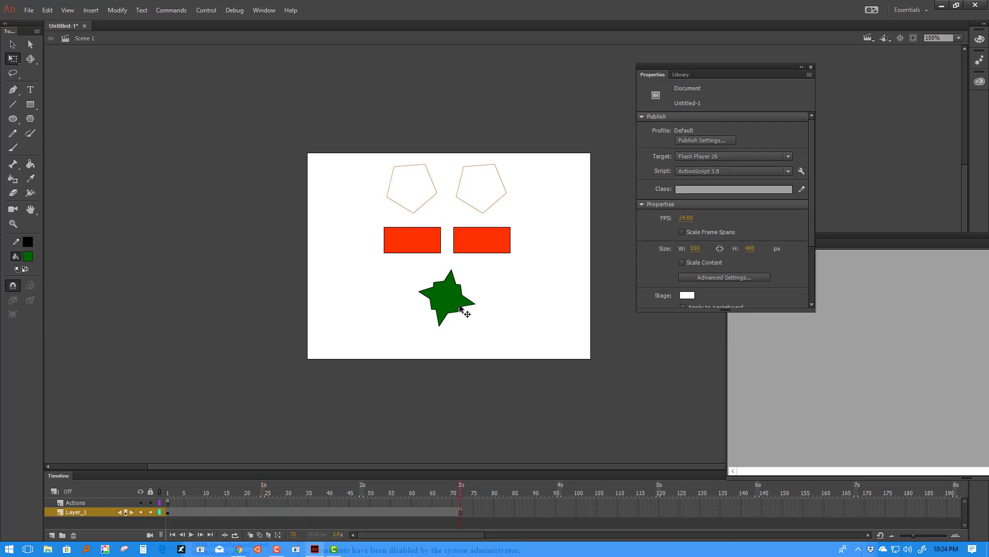
{"action": "left_click", "coordinate": [688, 236]}
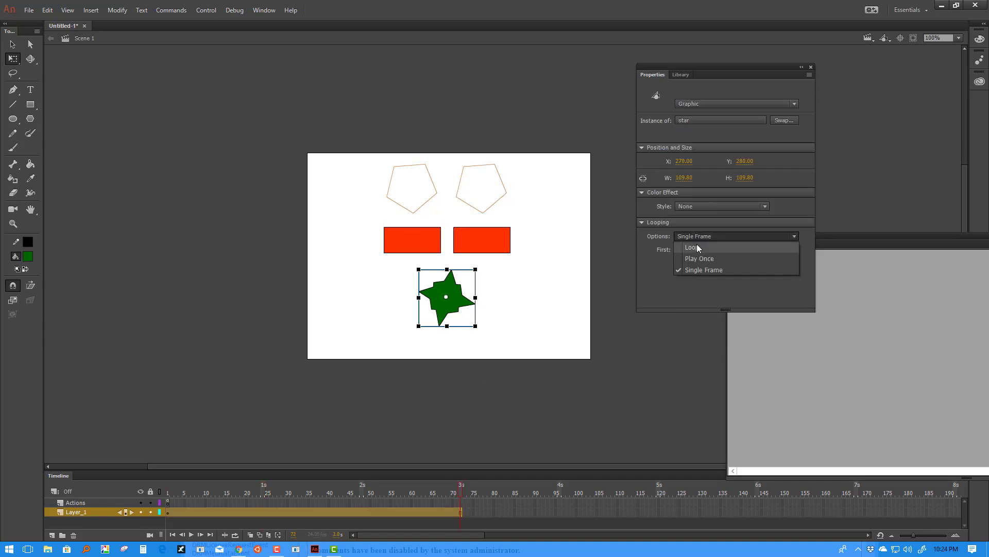
{"action": "left_click", "coordinate": [695, 244]}
{"action": "left_click", "coordinate": [679, 250]}
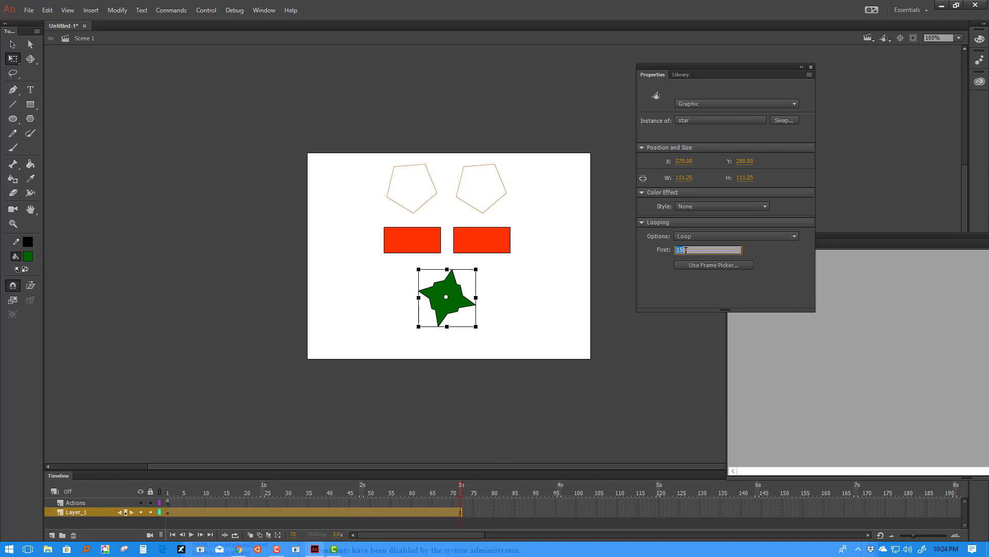
{"action": "left_click", "coordinate": [537, 290]}
{"action": "key", "text": "ctrl+Return"}
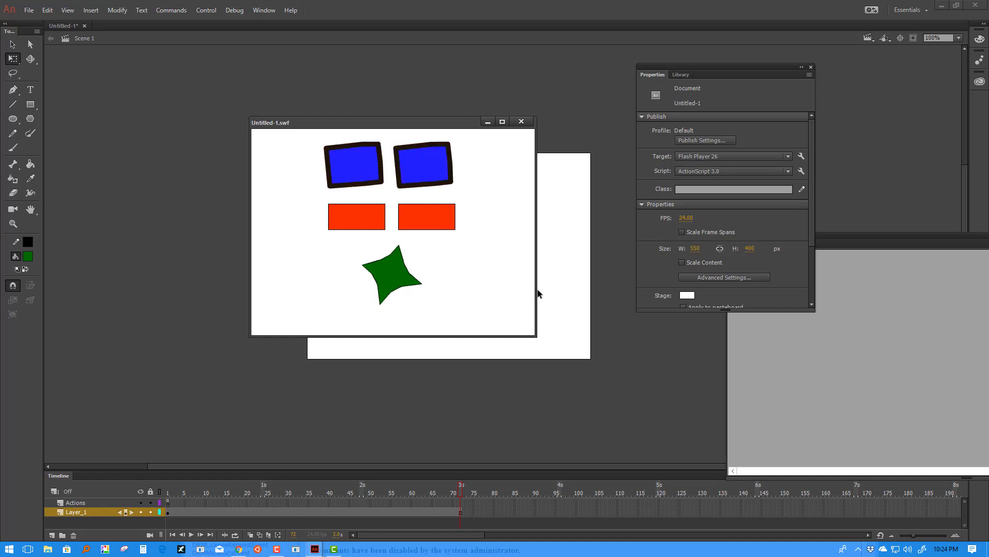
{"action": "left_click", "coordinate": [521, 121]}
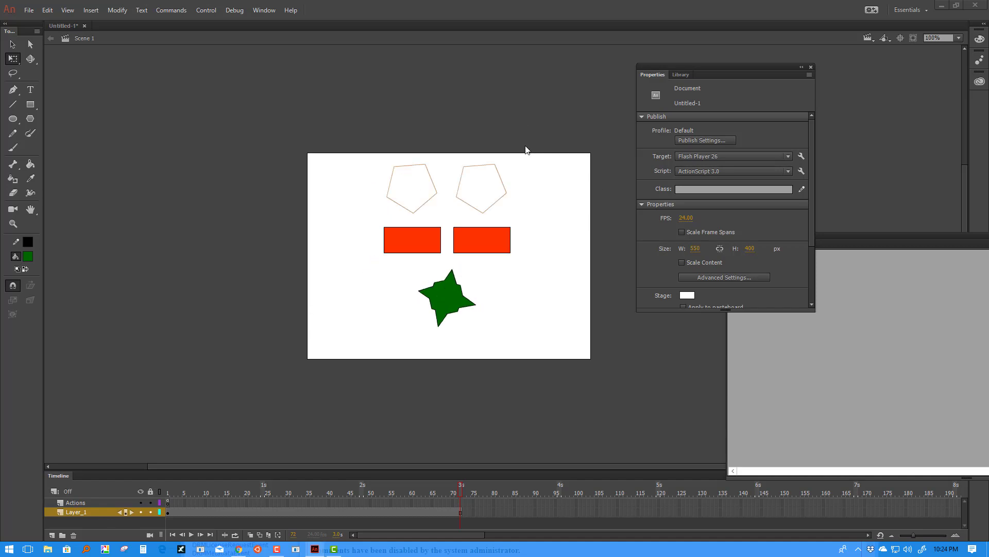
Change the star graphic's looping option to Play Once and test the movie.
{"action": "left_click", "coordinate": [448, 297]}
{"action": "left_click", "coordinate": [684, 238]}
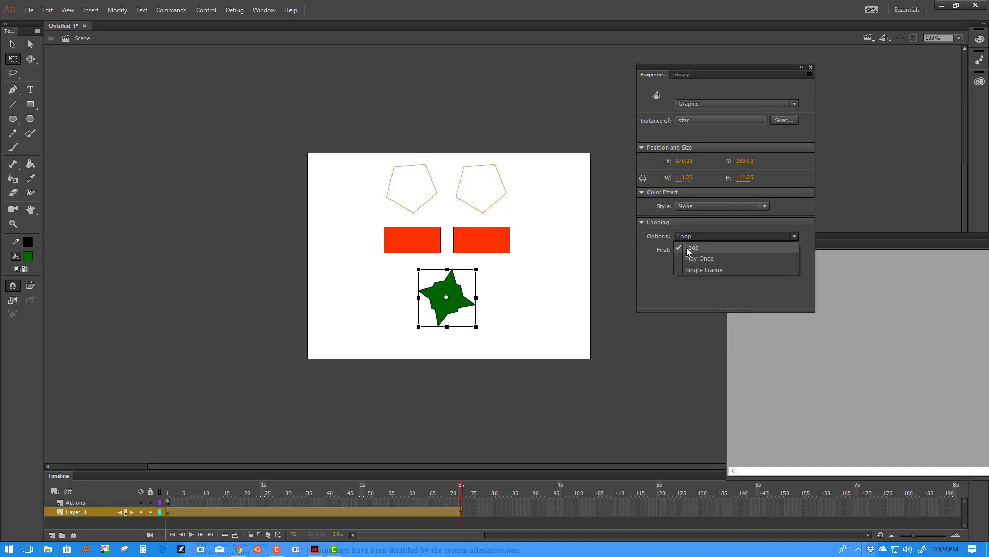
{"action": "left_click", "coordinate": [692, 259]}
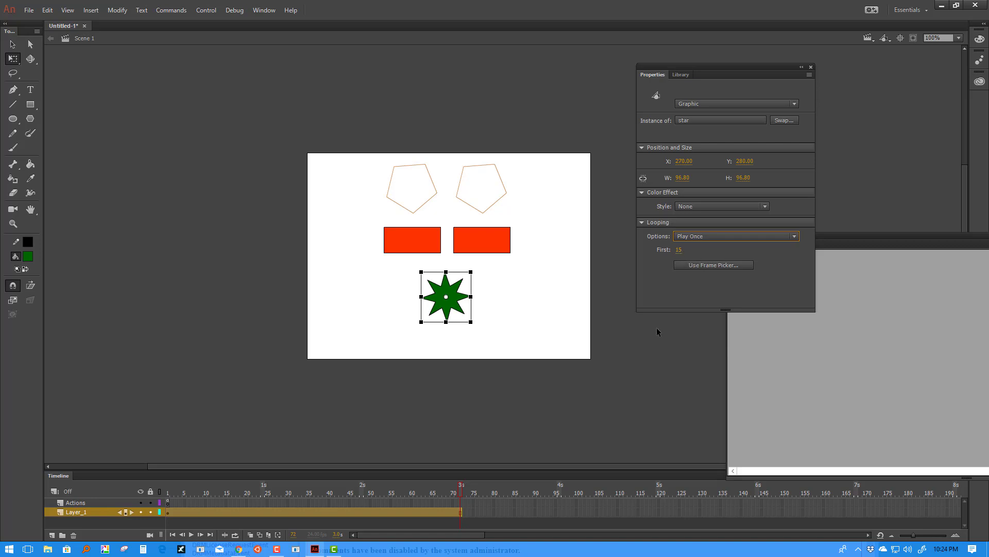
{"action": "key", "text": "ctrl+Return"}
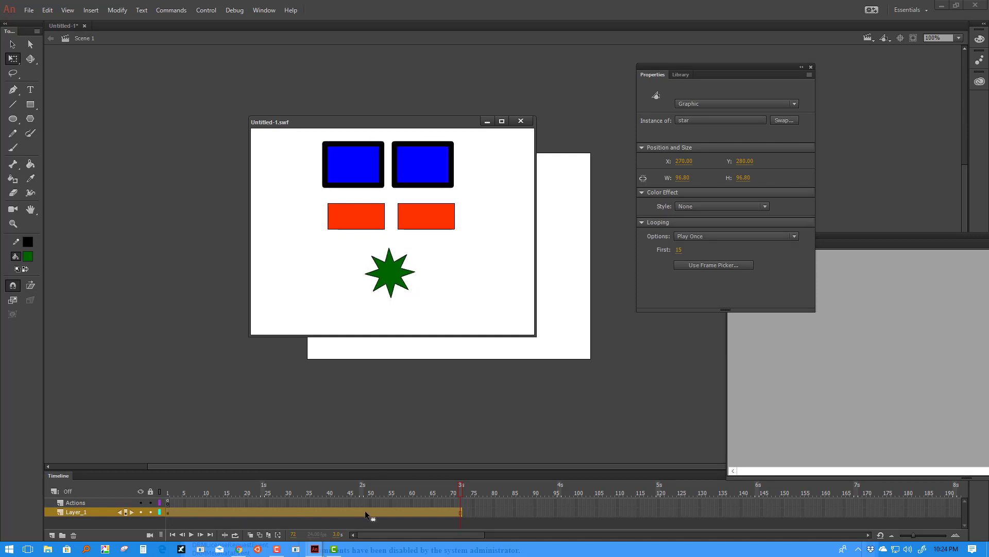
{"action": "left_click", "coordinate": [520, 121]}
Switch the star graphic back to Loop with a later first frame, and test the movie again.
{"action": "left_click", "coordinate": [685, 236]}
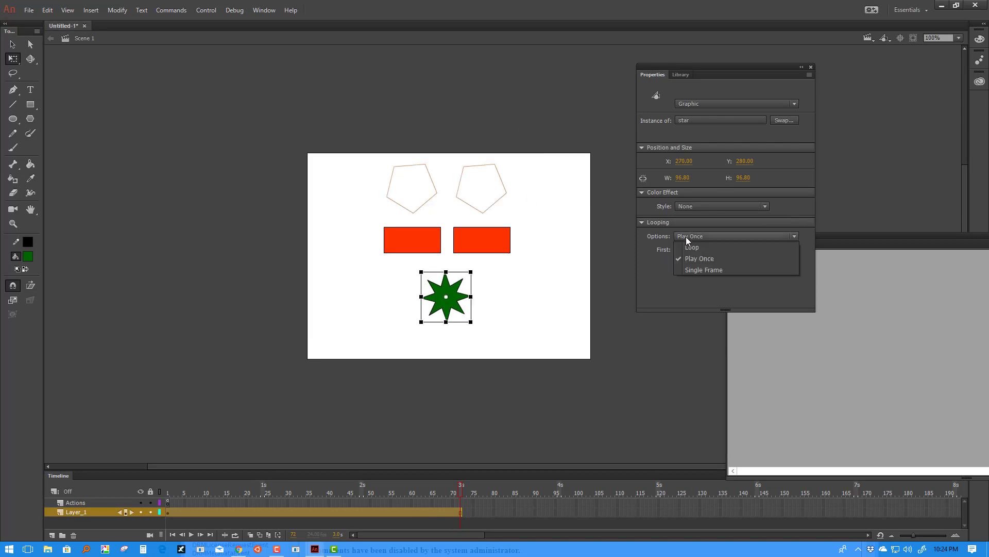
{"action": "left_click", "coordinate": [686, 242]}
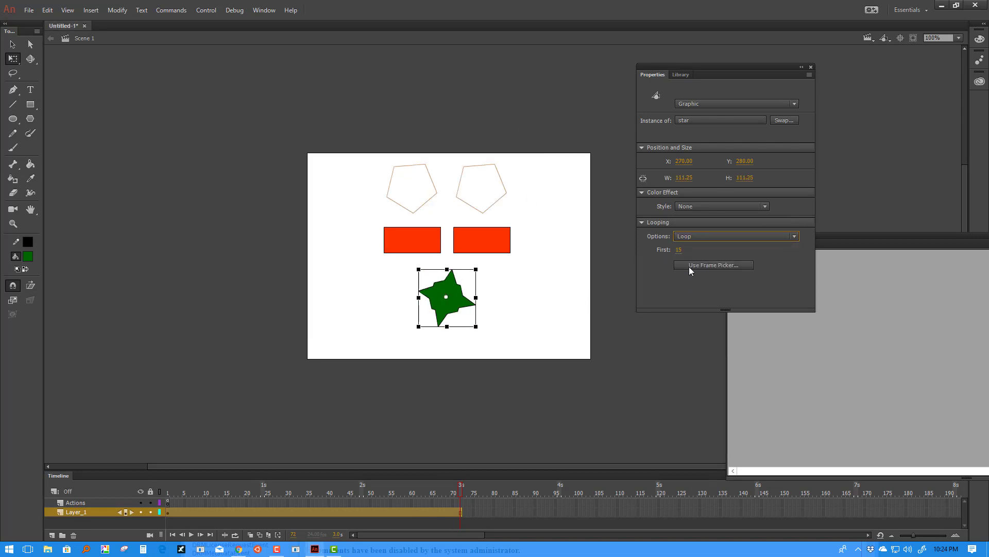
{"action": "left_click_drag", "start_coordinate": [678, 250], "coordinate": [706, 254]}
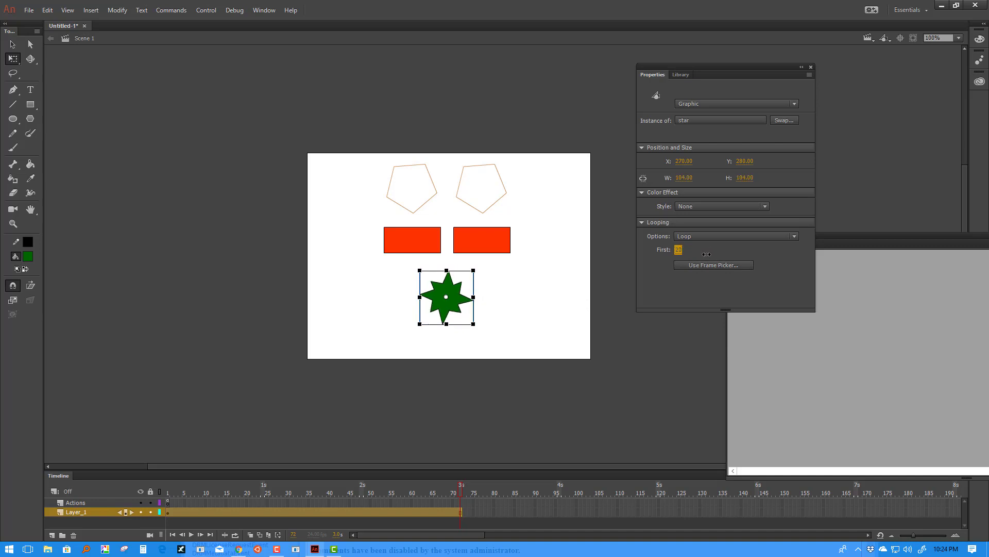
{"action": "left_click", "coordinate": [572, 305]}
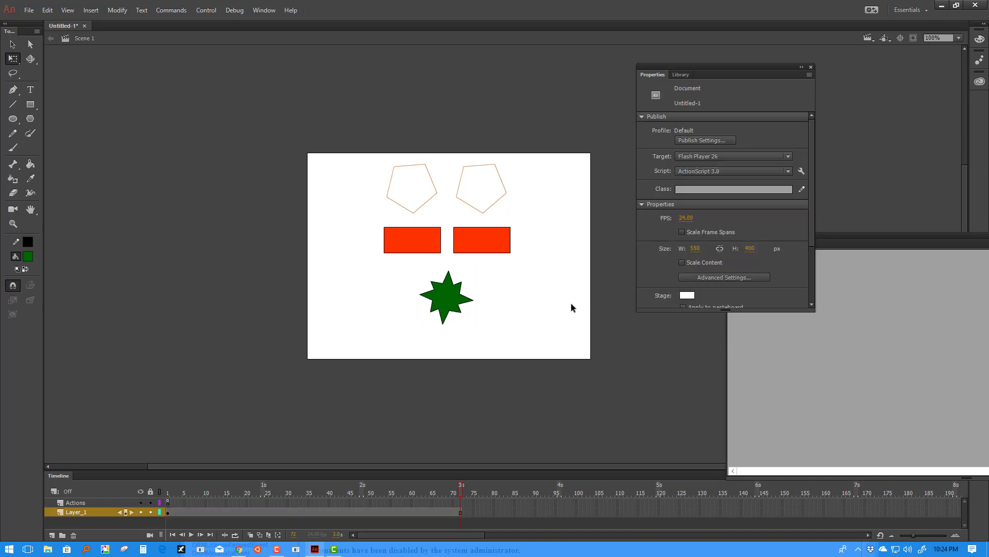
{"action": "key", "text": "ctrl+Return"}
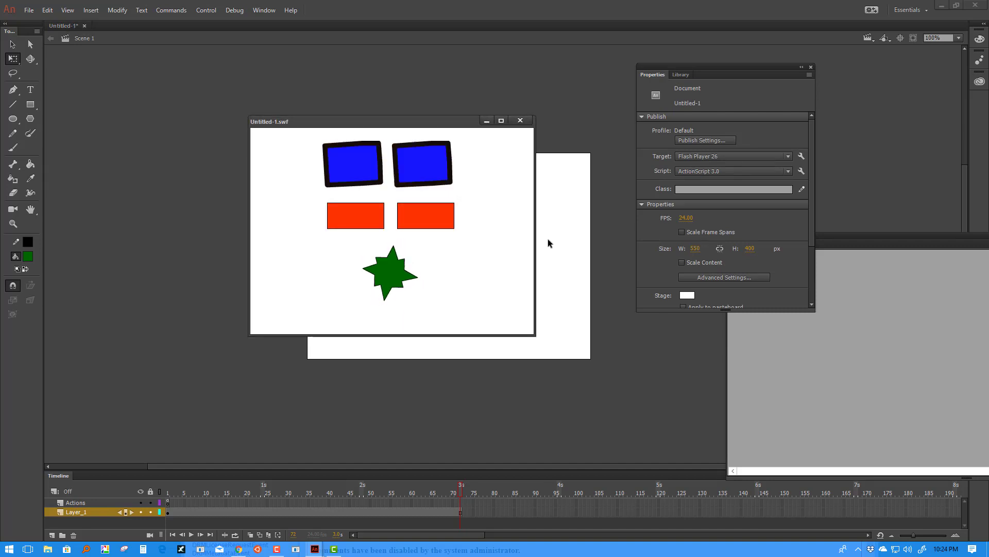
{"action": "left_click", "coordinate": [525, 121]}
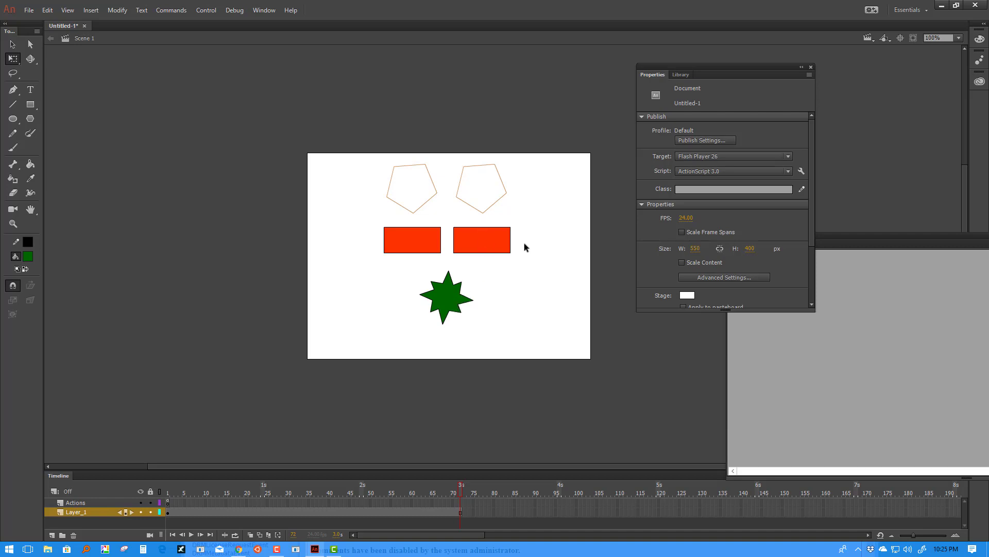
Delete all objects from the stage and draw a green star about 104 px wide in its upper-left area.
{"action": "left_click_drag", "start_coordinate": [536, 136], "coordinate": [366, 347]}
{"action": "key", "text": "Delete"}
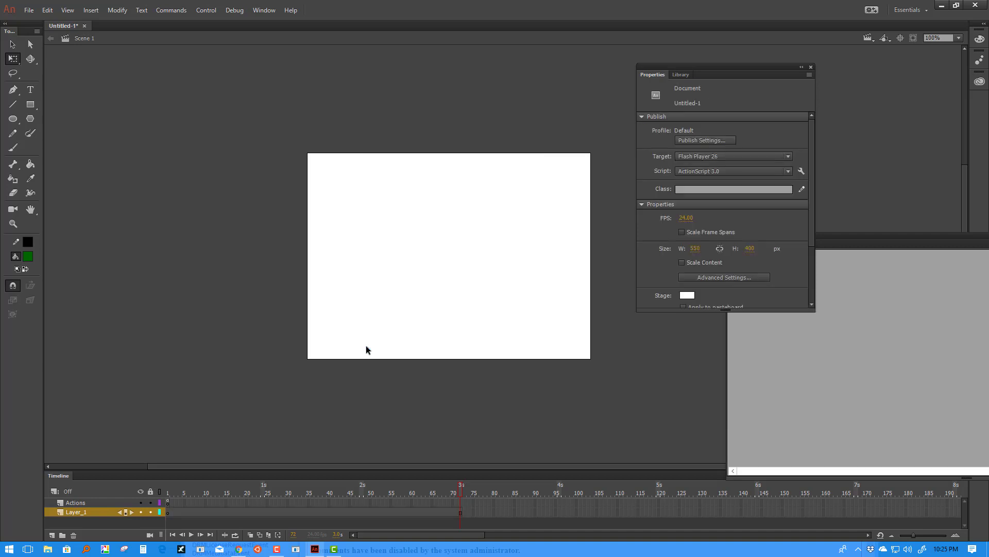
{"action": "left_click", "coordinate": [30, 118]}
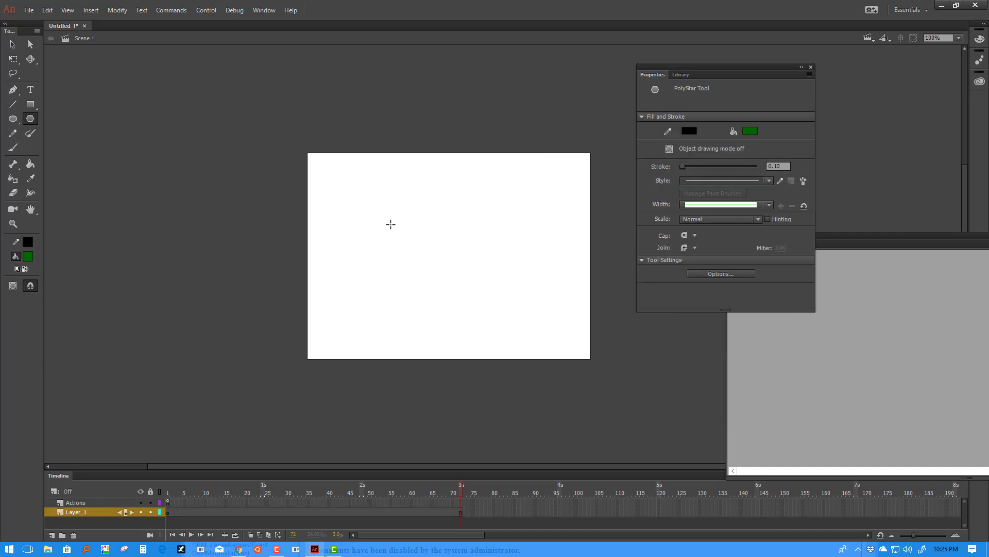
{"action": "left_click_drag", "start_coordinate": [391, 224], "coordinate": [402, 251]}
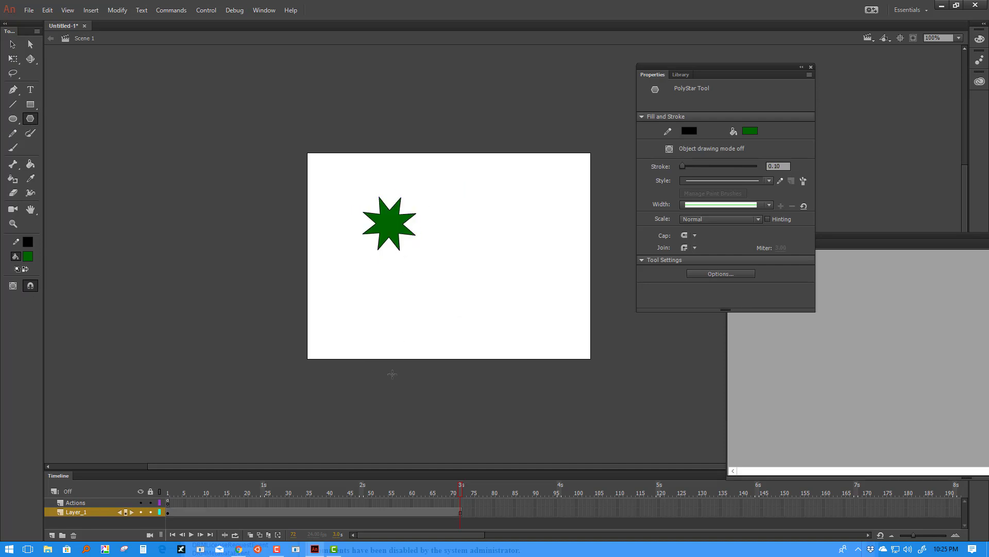
Convert the whole star shape to a Movie Clip symbol named star2.
{"action": "left_click", "coordinate": [12, 45]}
{"action": "left_click_drag", "start_coordinate": [336, 171], "coordinate": [428, 263]}
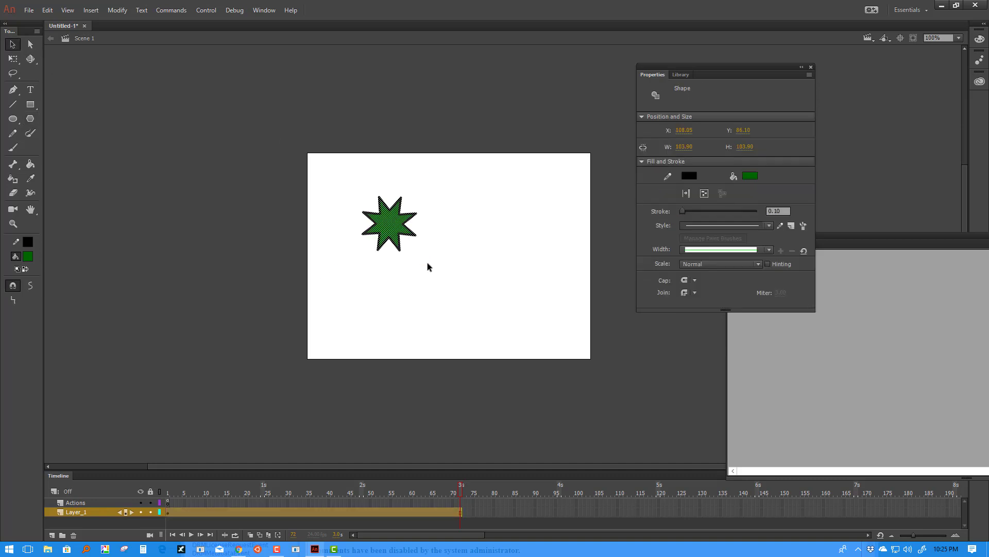
{"action": "key", "text": "F8"}
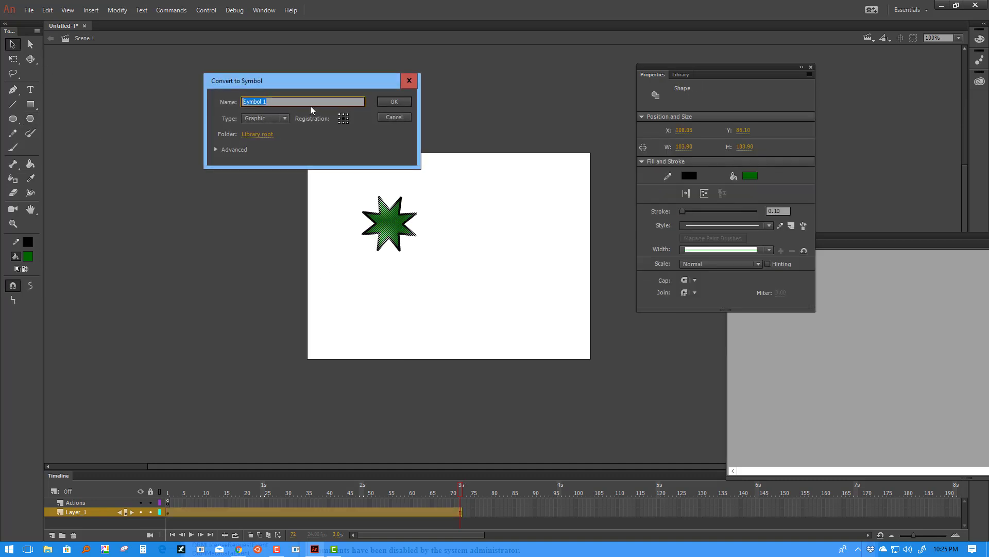
{"action": "left_click", "coordinate": [277, 120]}
{"action": "left_click", "coordinate": [276, 127]}
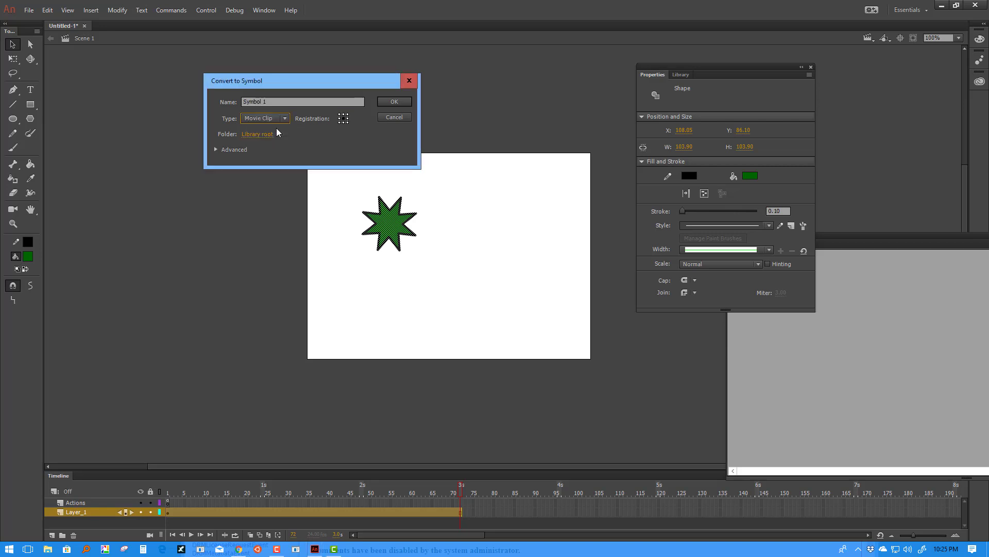
{"action": "key", "text": "shift+Tab"}
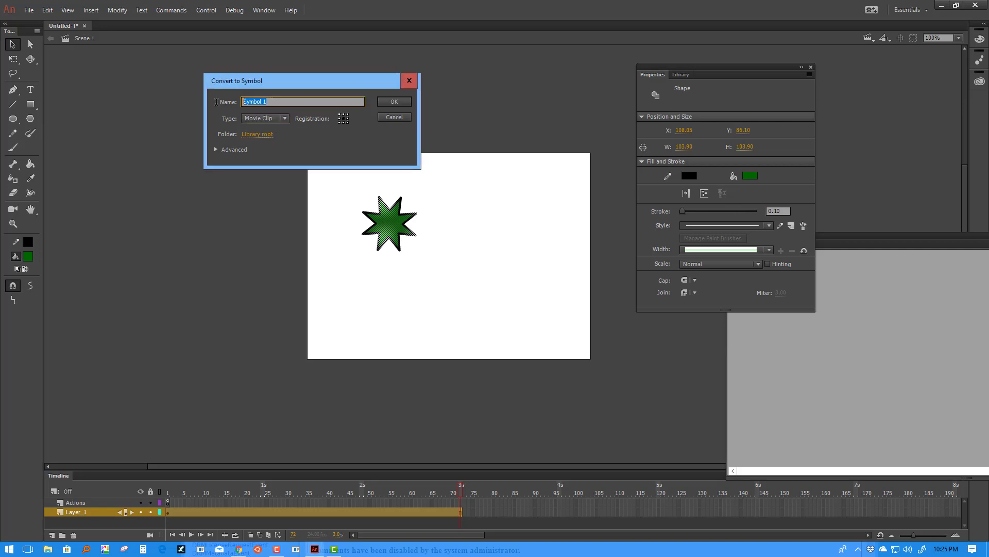
{"action": "type", "text": "star2"}
{"action": "left_click", "coordinate": [391, 101]}
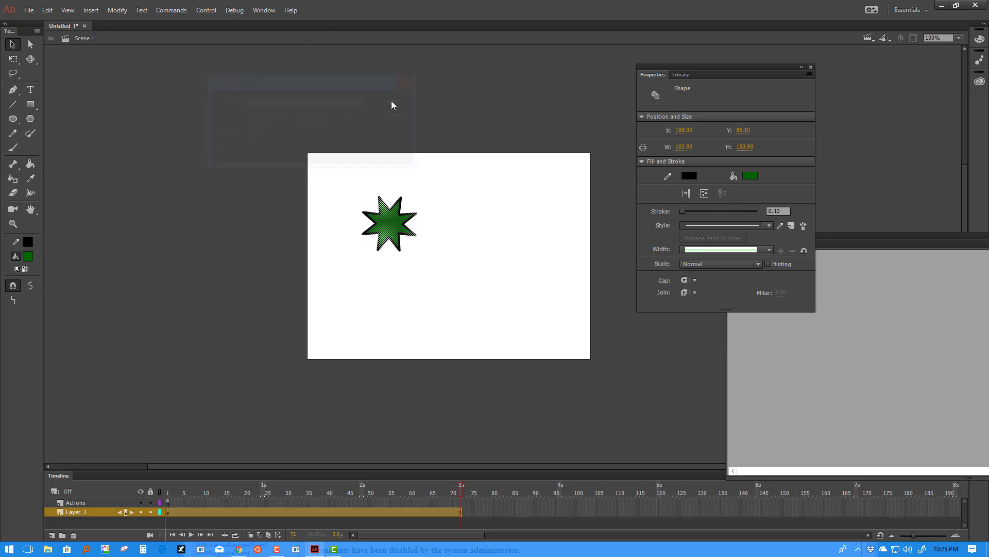
Inside star2, convert the star shape to a Movie Clip symbol named nestedstar, and return to Scene 1.
{"action": "double_click", "coordinate": [398, 219]}
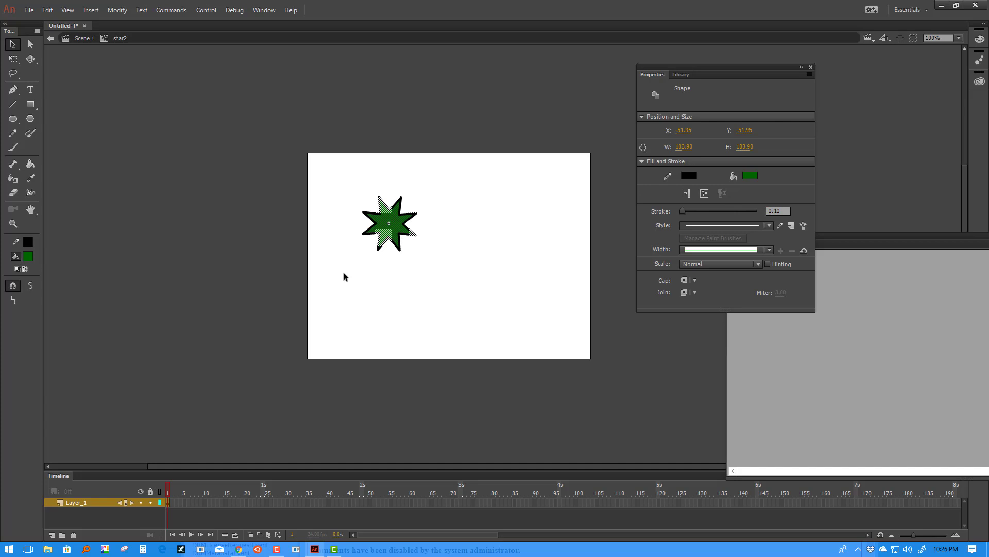
{"action": "key", "text": "F8"}
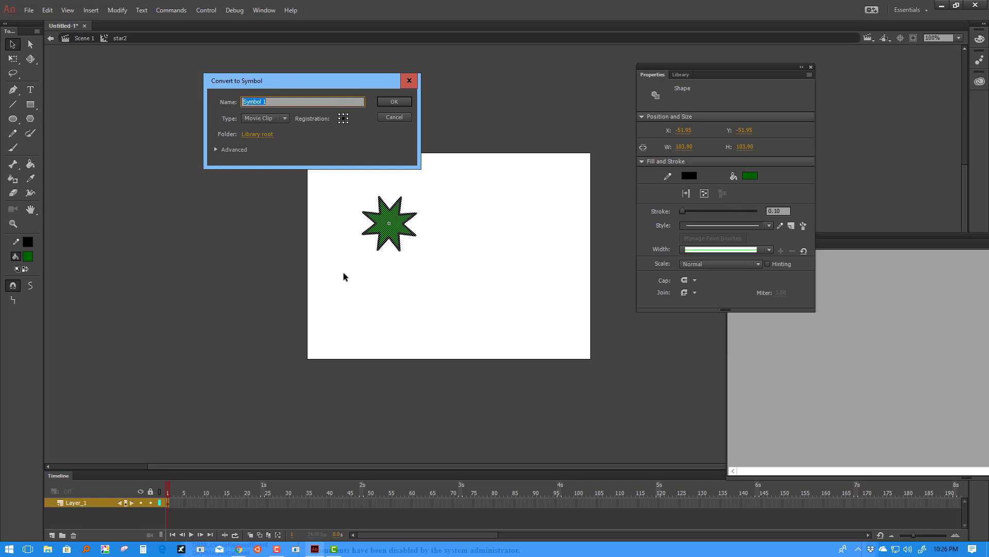
{"action": "type", "text": "nestedstar"}
{"action": "left_click", "coordinate": [401, 103]}
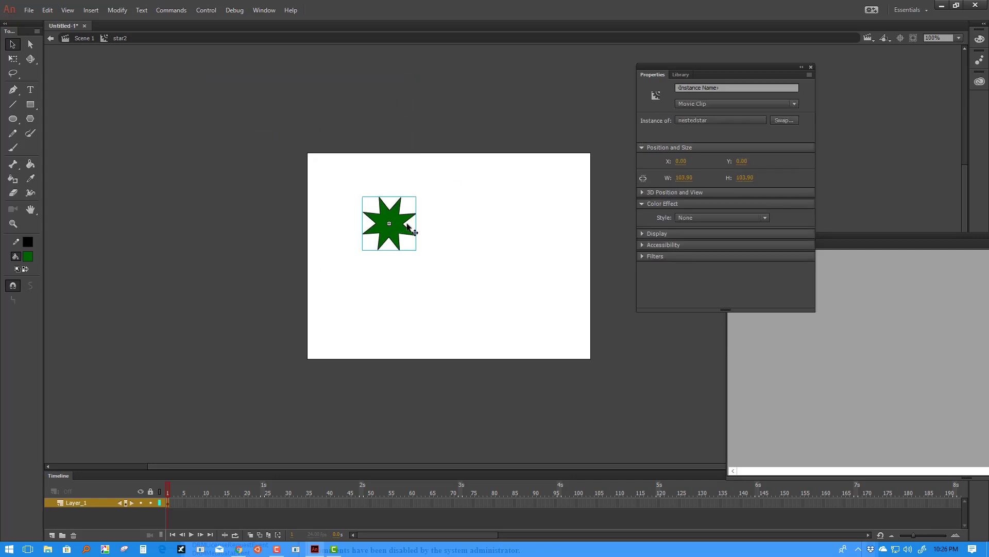
{"action": "double_click", "coordinate": [450, 223]}
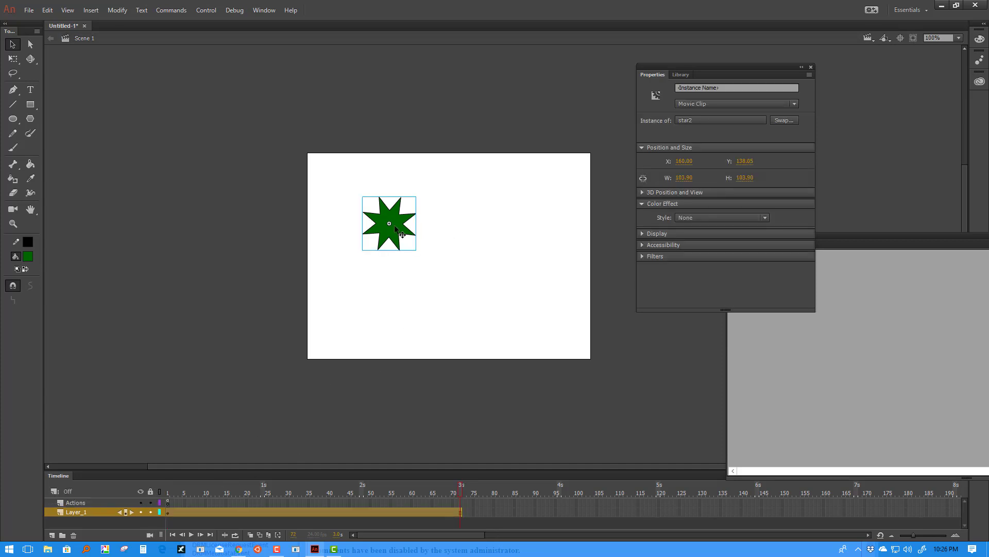
Select the star2 movie clip instance on the main stage.
{"action": "left_click", "coordinate": [446, 283]}
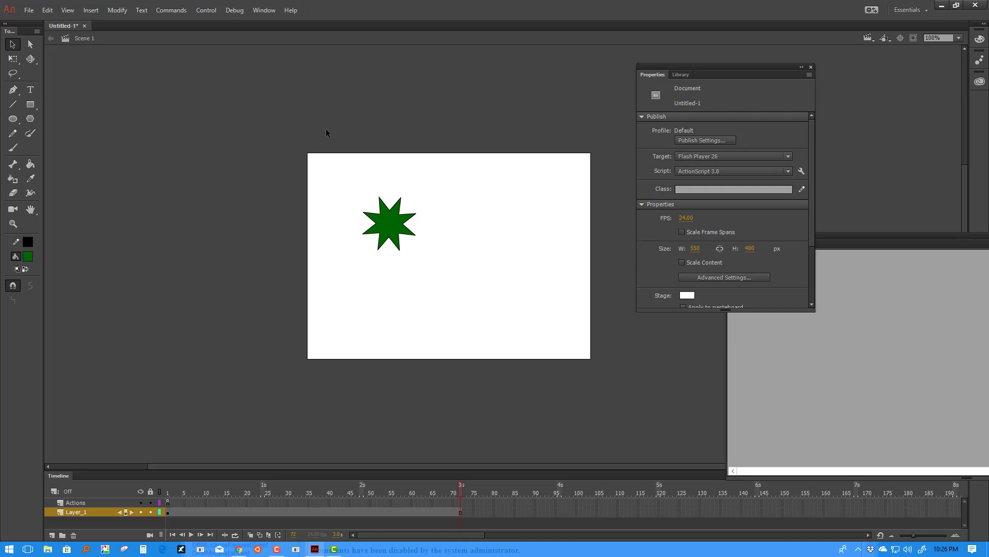
{"action": "left_click_drag", "start_coordinate": [325, 128], "coordinate": [534, 341]}
{"action": "left_click", "coordinate": [476, 278]}
{"action": "left_click", "coordinate": [397, 218]}
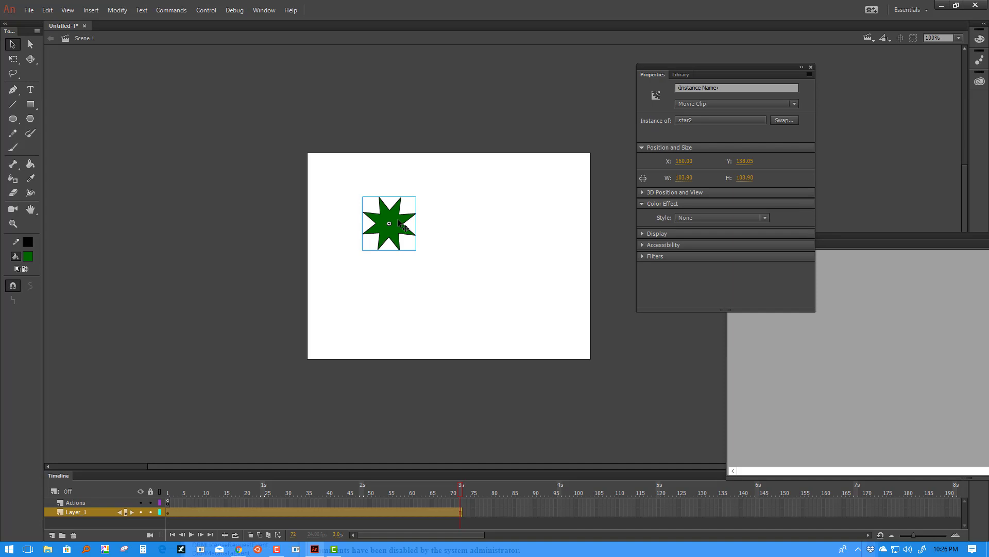
Open the star2 symbol for editing and insert a keyframe at frame 24 for the nestedstar instance.
{"action": "double_click", "coordinate": [398, 218]}
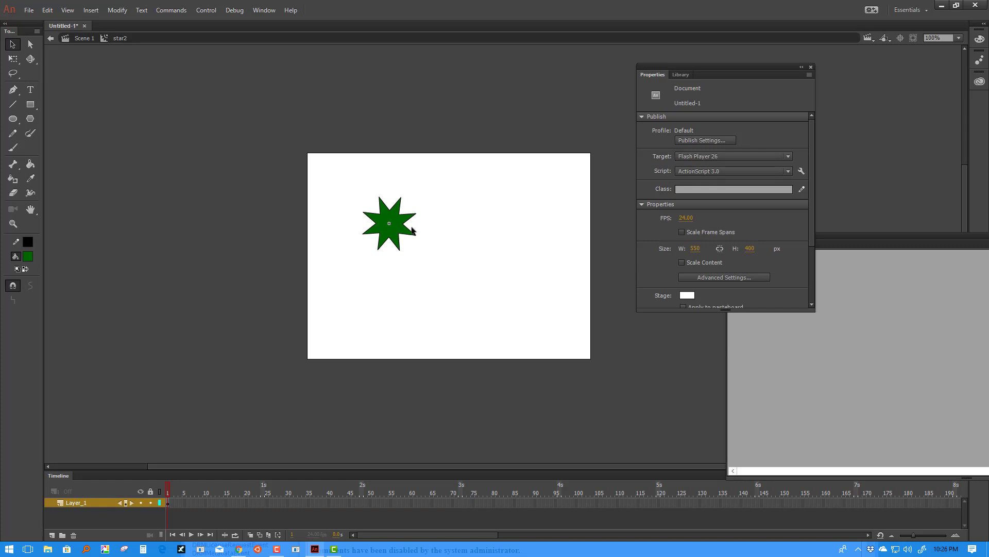
{"action": "left_click", "coordinate": [405, 237]}
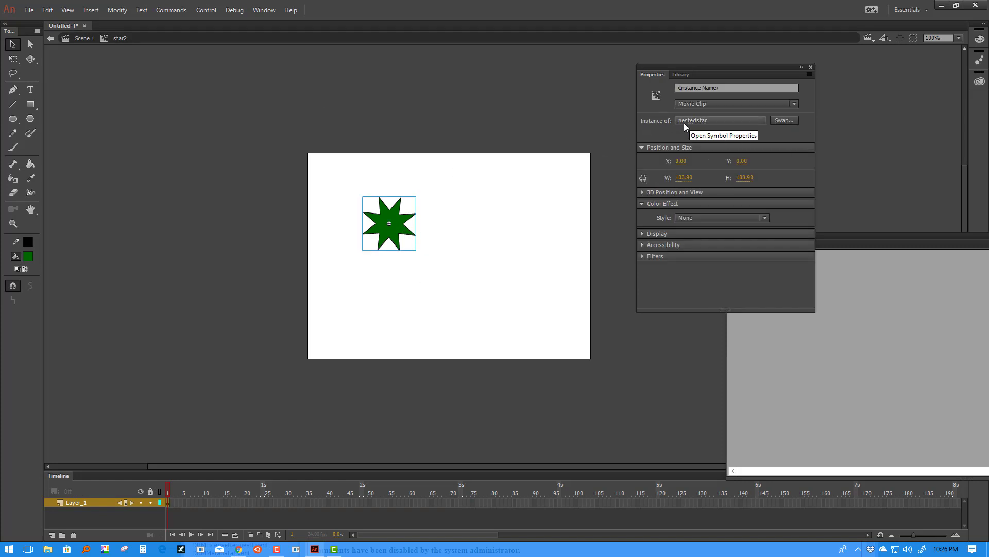
{"action": "mouse_move", "coordinate": [384, 215]}
{"action": "left_mouse_down"}
{"action": "mouse_move", "coordinate": [460, 267]}
{"action": "mouse_move", "coordinate": [472, 257]}
{"action": "mouse_move", "coordinate": [382, 228]}
{"action": "mouse_move", "coordinate": [388, 216]}
{"action": "left_mouse_up"}
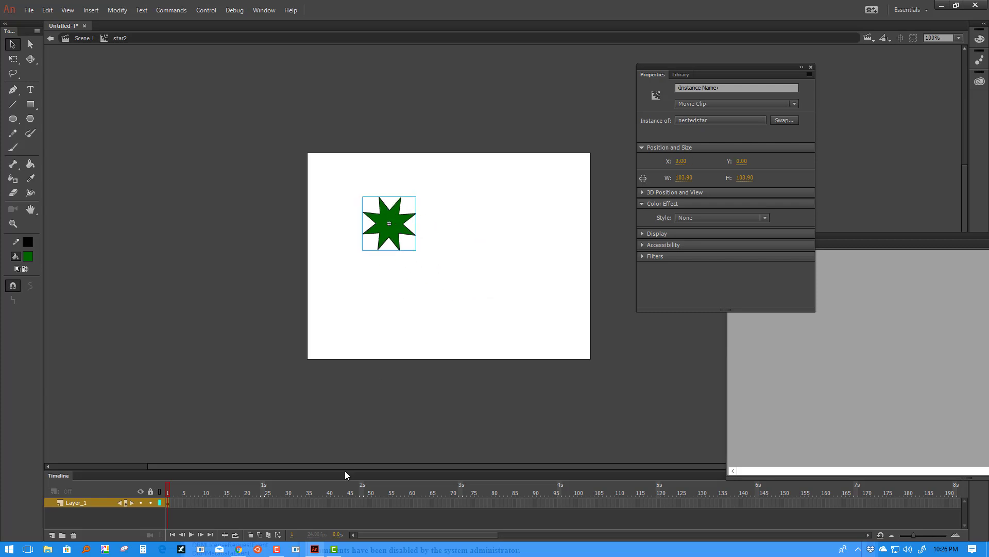
{"action": "right_click", "coordinate": [262, 502]}
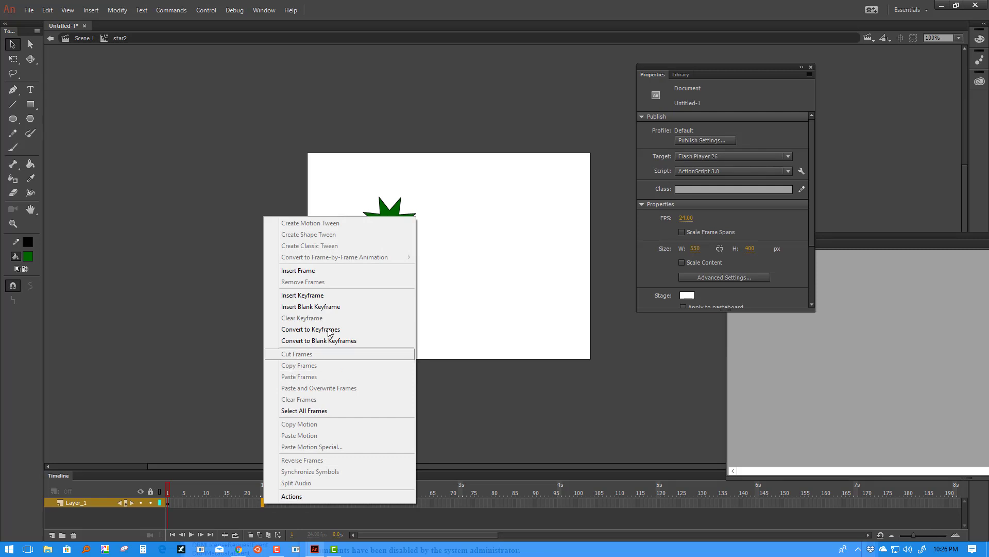
{"action": "left_click", "coordinate": [320, 296]}
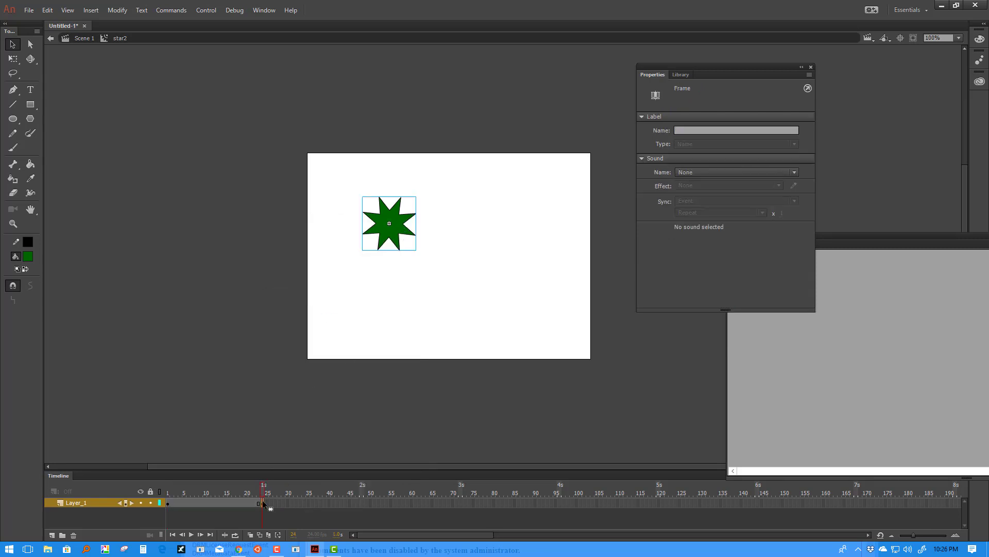
Create a classic tween between frames 1 and 24 of star2 and set its rotation to CW.
{"action": "left_click", "coordinate": [167, 502]}
{"action": "right_click", "coordinate": [230, 503]}
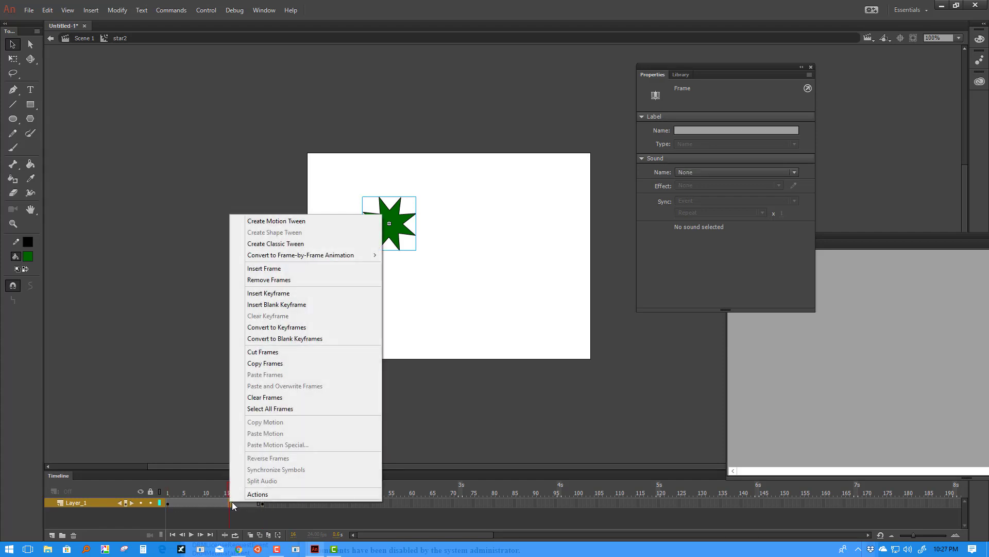
{"action": "left_click", "coordinate": [286, 245]}
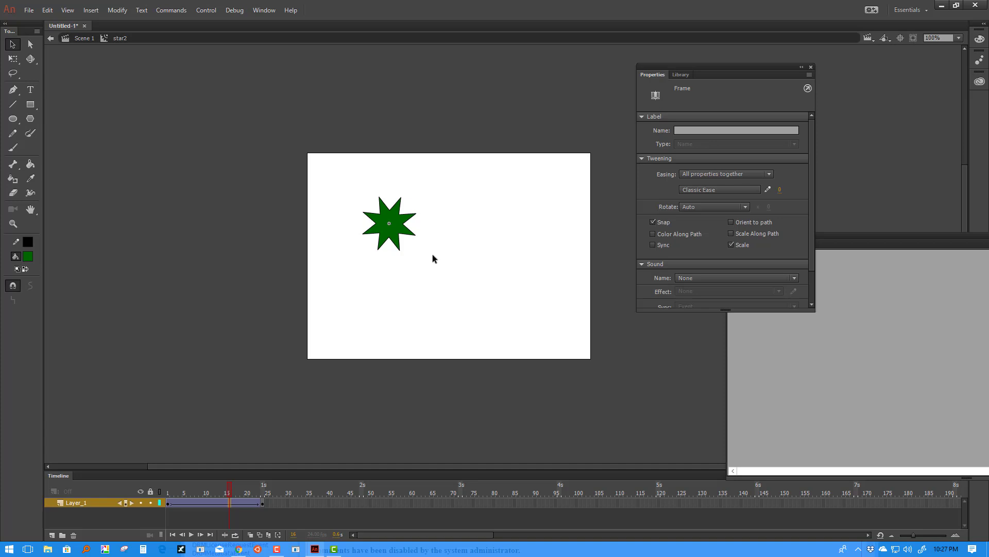
{"action": "left_click", "coordinate": [221, 503]}
{"action": "left_click_drag", "start_coordinate": [697, 309], "coordinate": [697, 428]}
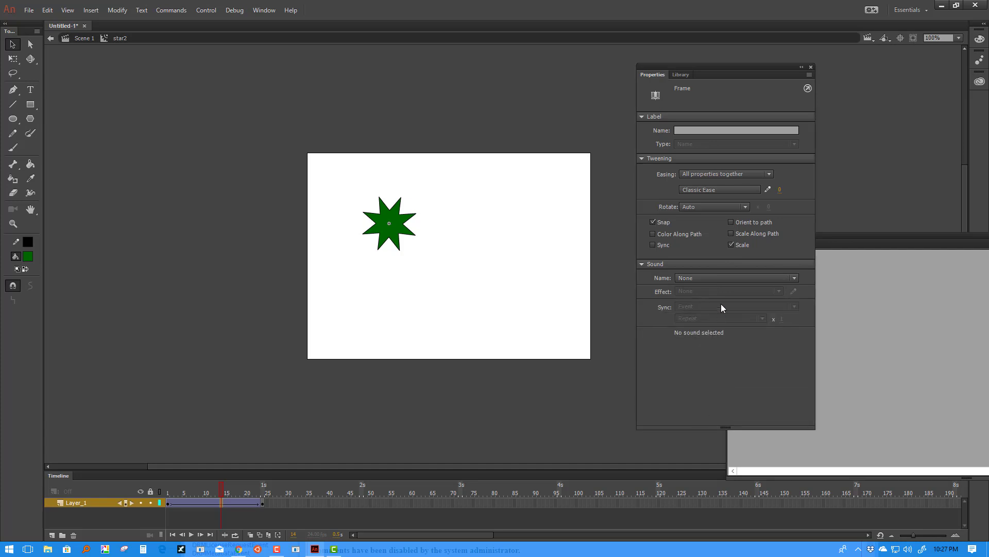
{"action": "left_click", "coordinate": [744, 207]}
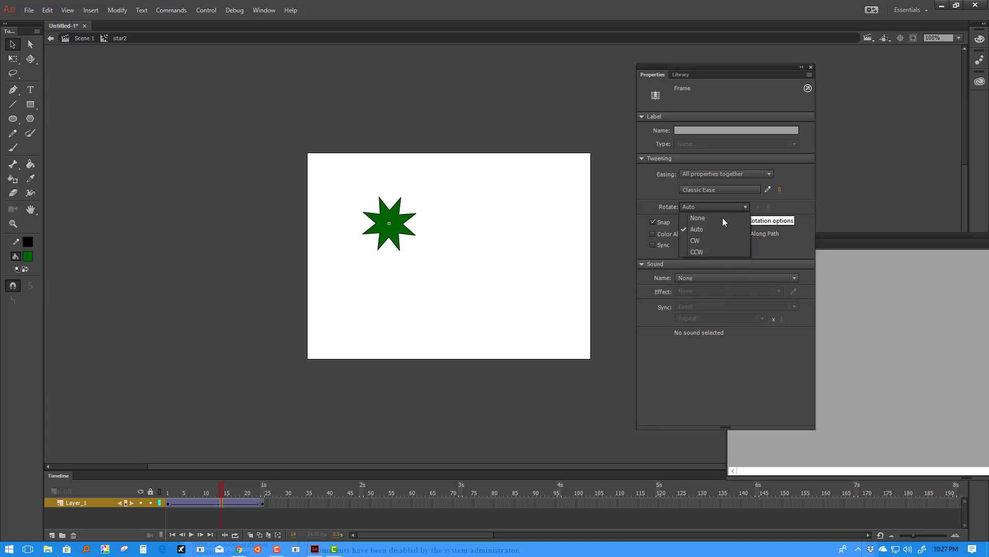
{"action": "left_click", "coordinate": [699, 241]}
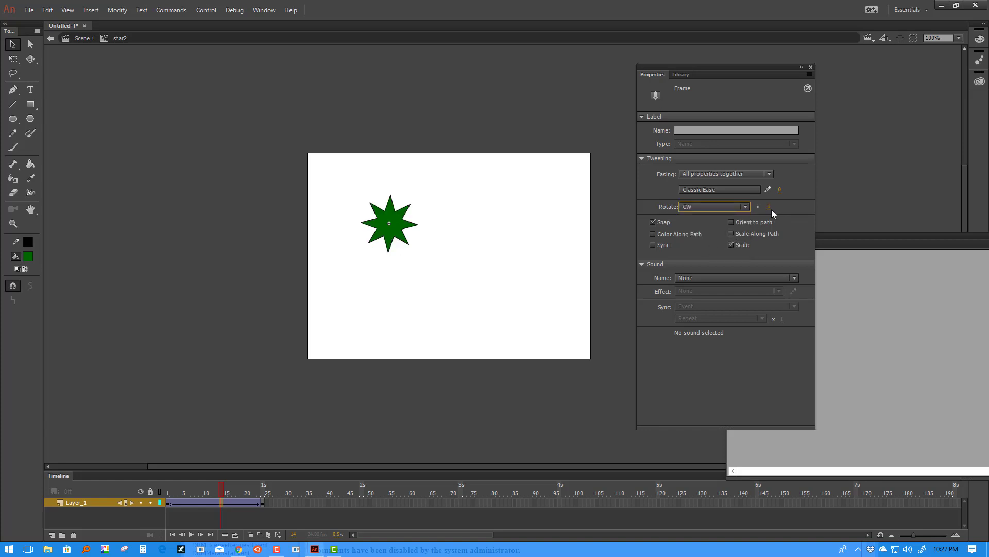
Scrub and play star2's timeline to preview the rotation tween from frame 1 to frame 24.
{"action": "left_click", "coordinate": [170, 496]}
{"action": "left_click_drag", "start_coordinate": [170, 496], "coordinate": [265, 494]}
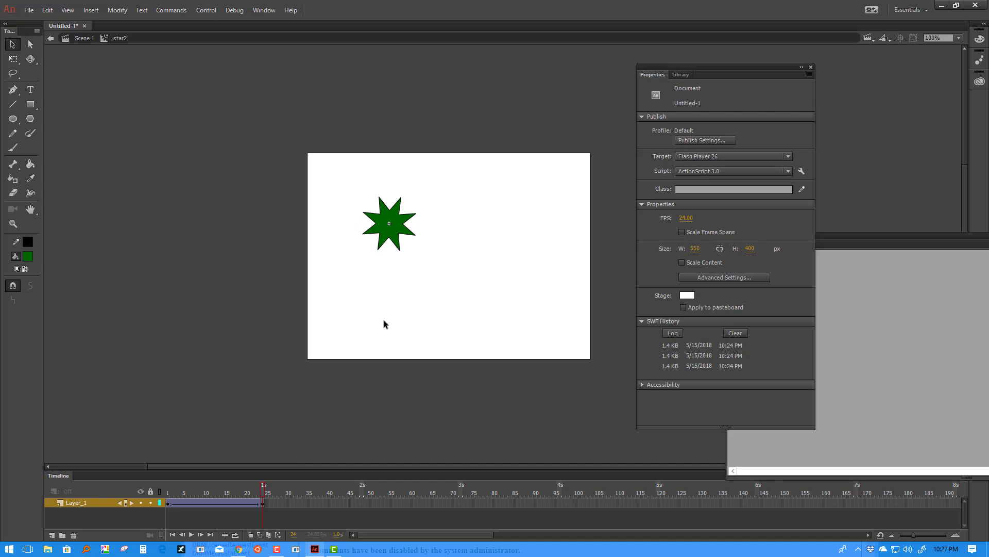
{"action": "left_click_drag", "start_coordinate": [265, 488], "coordinate": [165, 496]}
{"action": "key", "text": "Return"}
{"action": "left_click", "coordinate": [167, 503]}
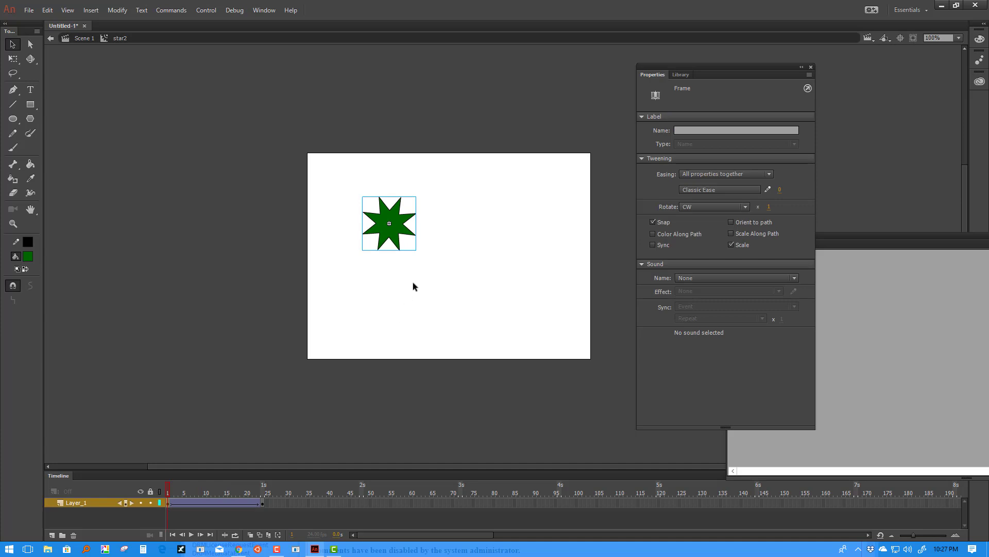
Open the nestedstar symbol inside star2 and insert a keyframe at frame 24 for the star shape.
{"action": "left_click", "coordinate": [406, 224]}
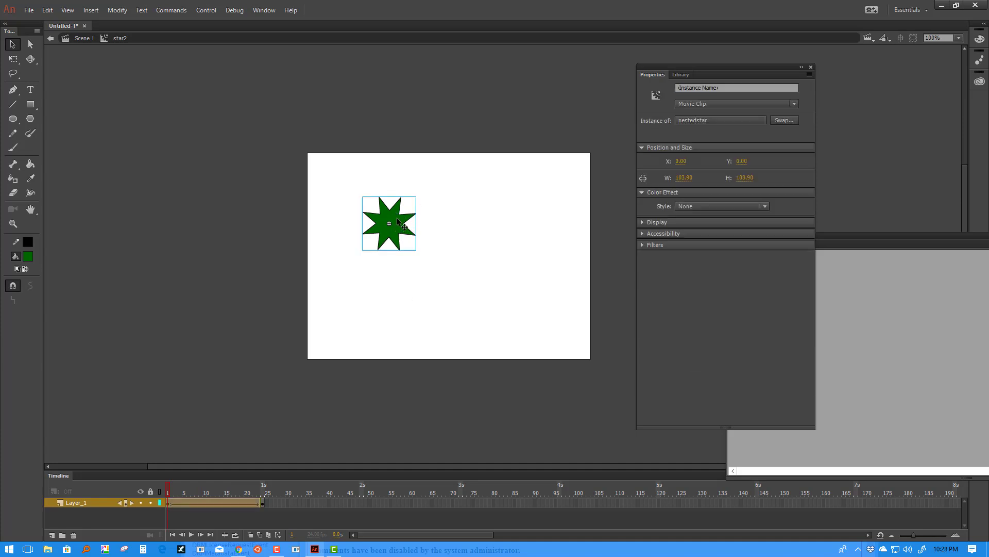
{"action": "double_click", "coordinate": [396, 217]}
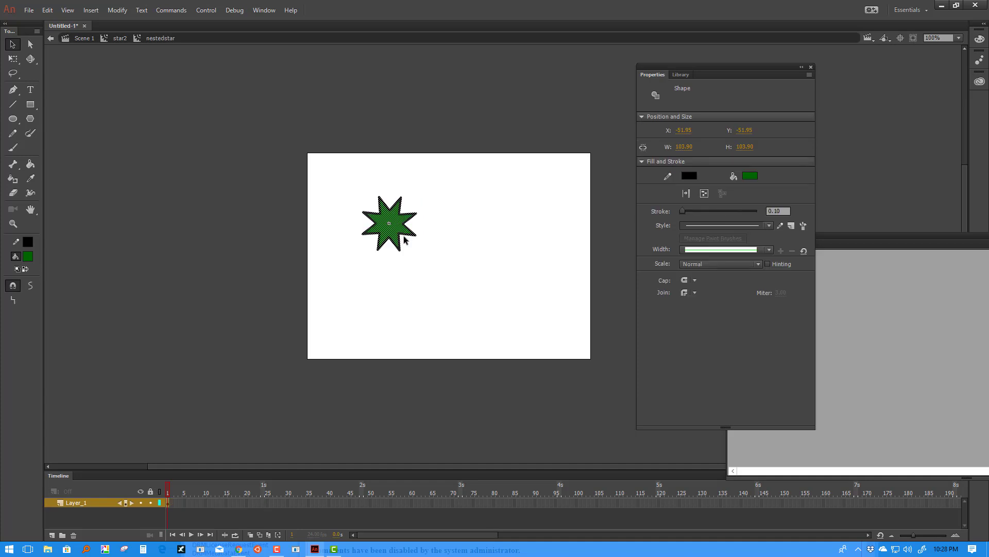
{"action": "left_click", "coordinate": [204, 238]}
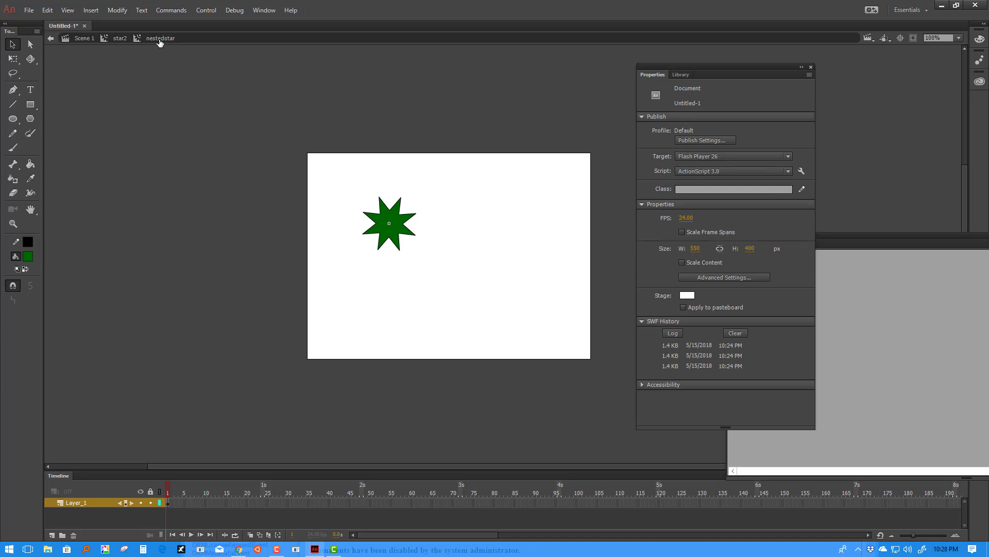
{"action": "left_click", "coordinate": [388, 222]}
{"action": "left_click_drag", "start_coordinate": [453, 163], "coordinate": [346, 267]}
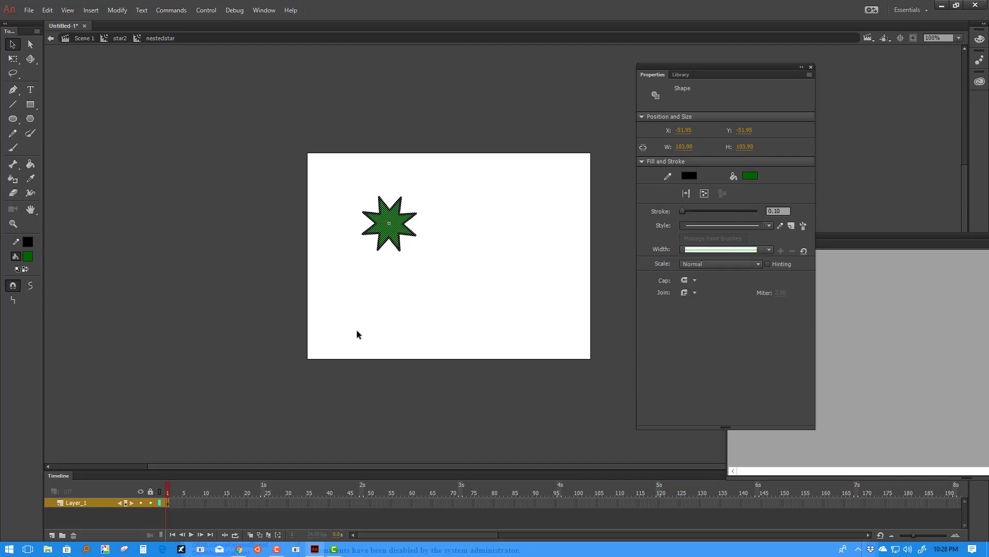
{"action": "left_click", "coordinate": [467, 216]}
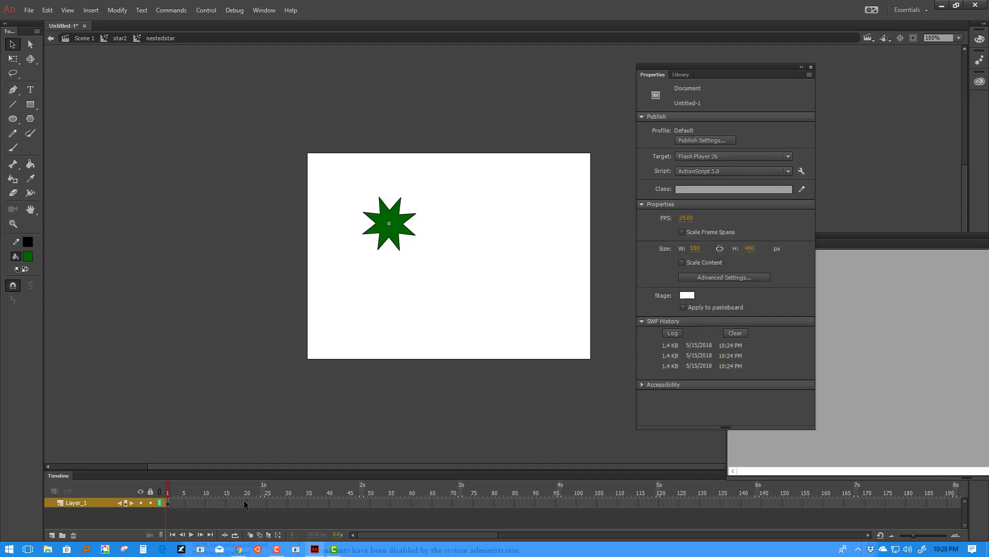
{"action": "right_click", "coordinate": [262, 502]}
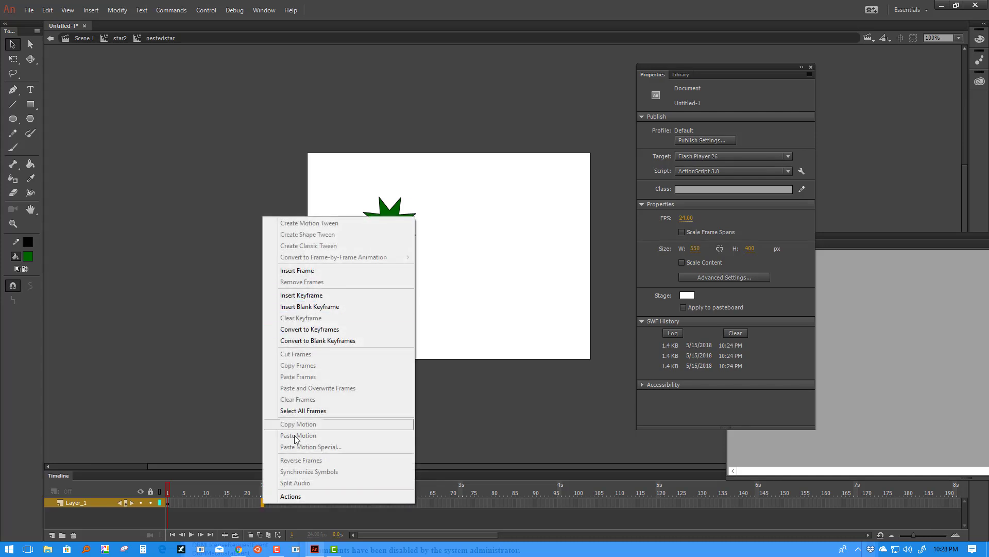
{"action": "left_click", "coordinate": [270, 518]}
{"action": "left_click", "coordinate": [263, 502]}
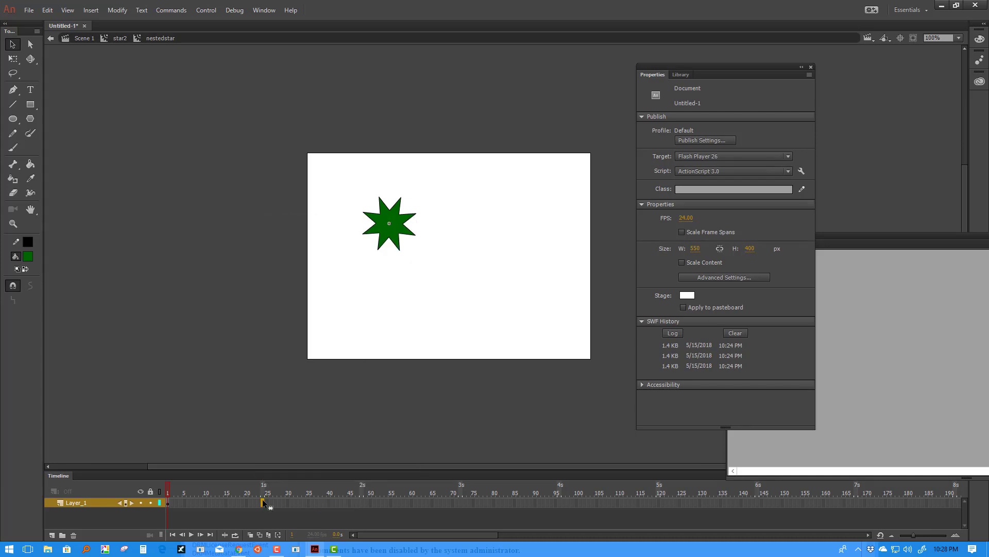
{"action": "right_click", "coordinate": [262, 503]}
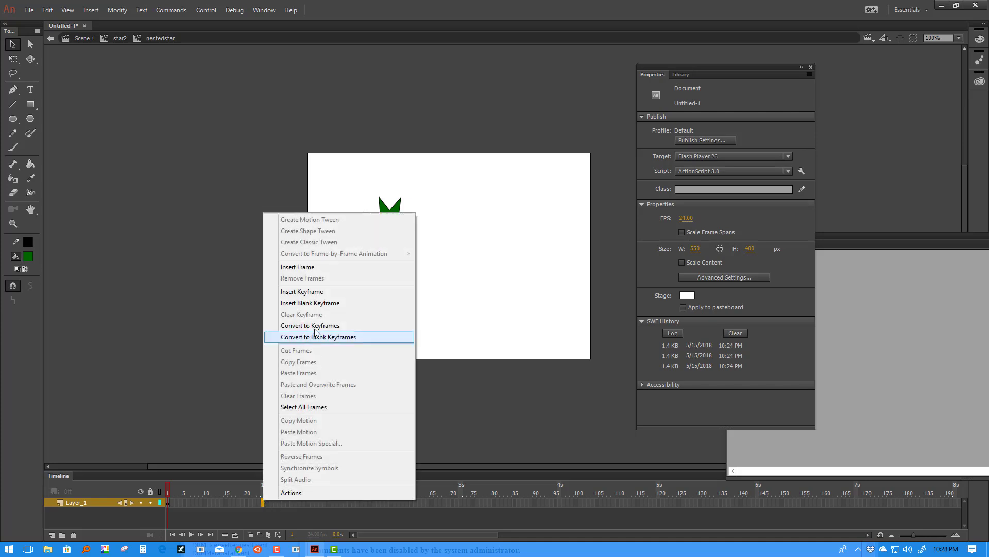
{"action": "left_click", "coordinate": [310, 292]}
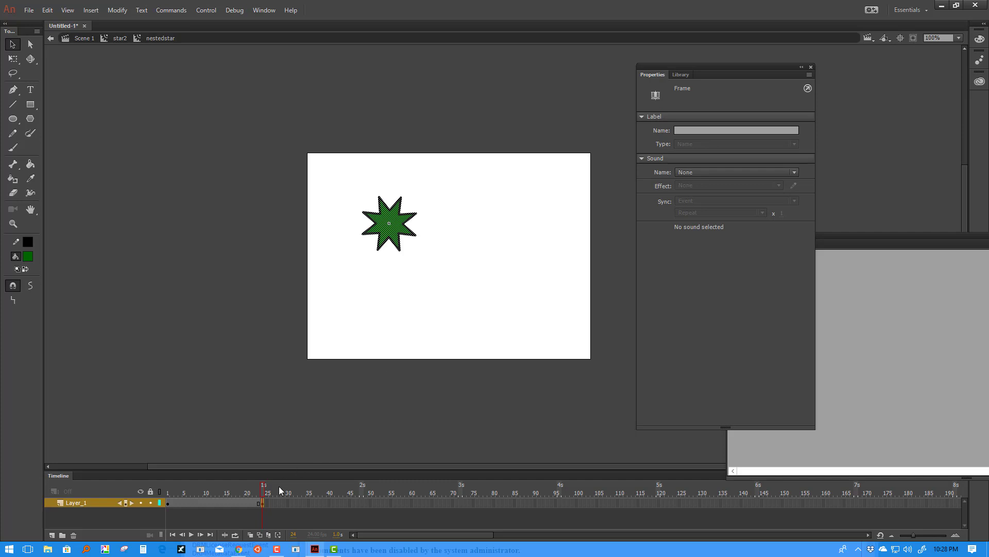
Create a shape tween between frames 1 and 24 of nestedstar.
{"action": "right_click", "coordinate": [214, 502]}
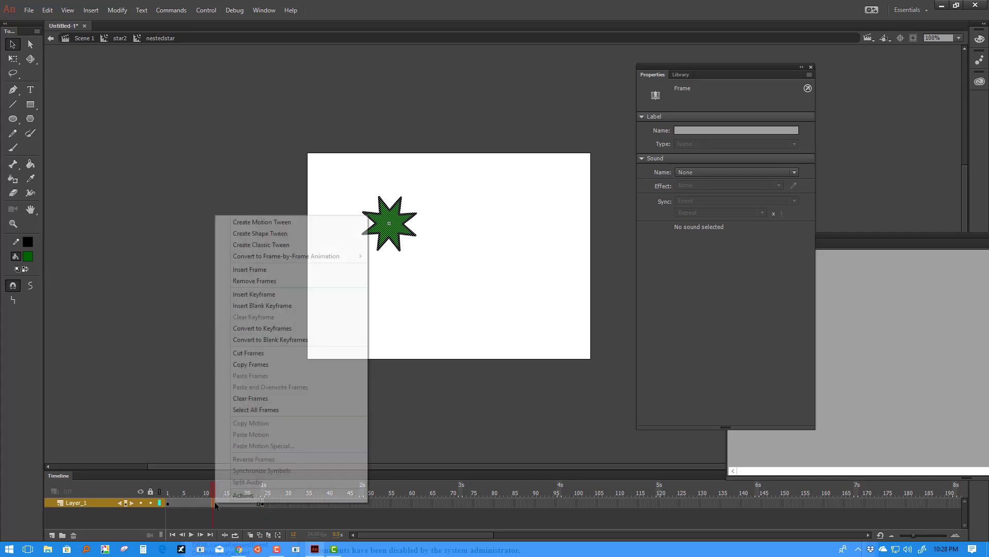
{"action": "left_click", "coordinate": [269, 233]}
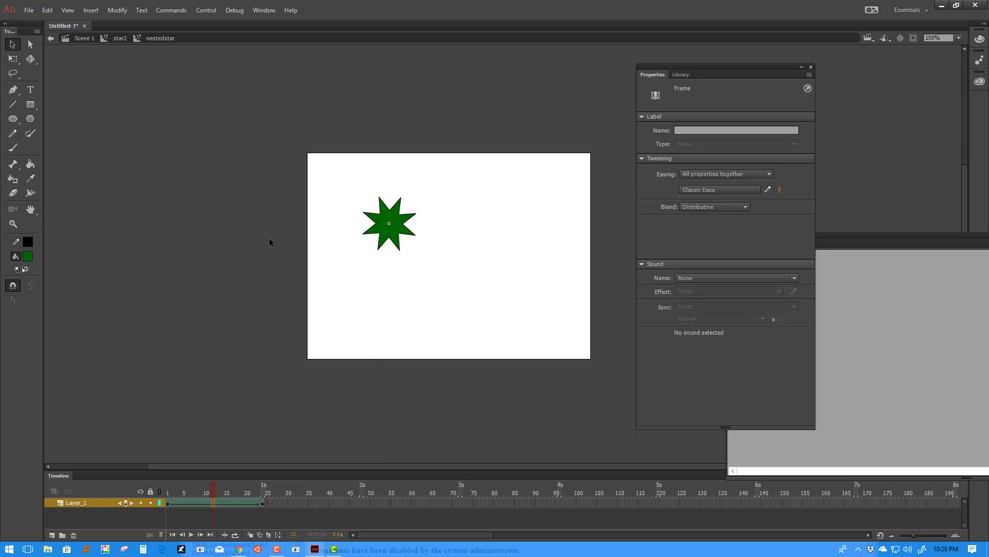
{"action": "left_click", "coordinate": [426, 207]}
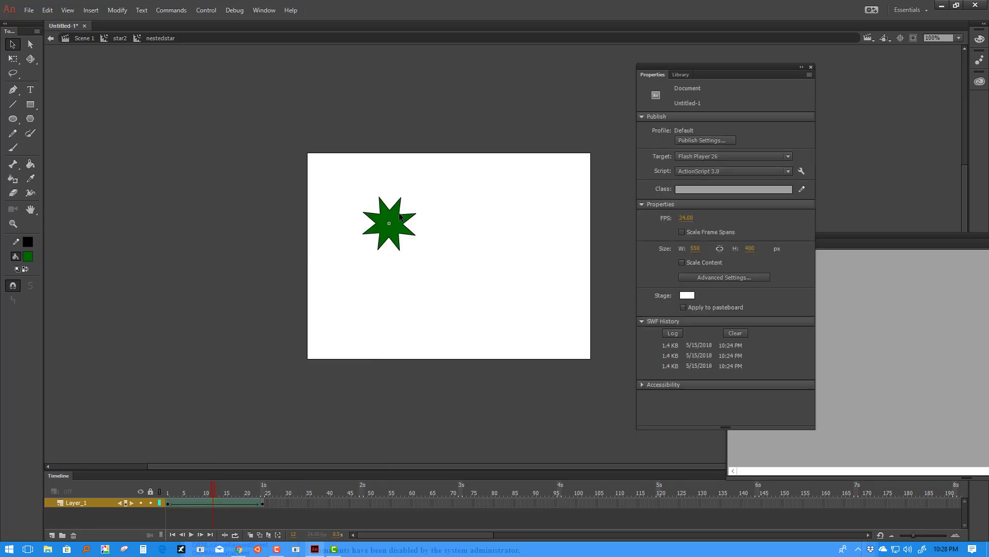
Insert a keyframe at frame 12 of nestedstar and pull the star's inner corners outward to form a four-armed cross.
{"action": "left_click", "coordinate": [263, 503]}
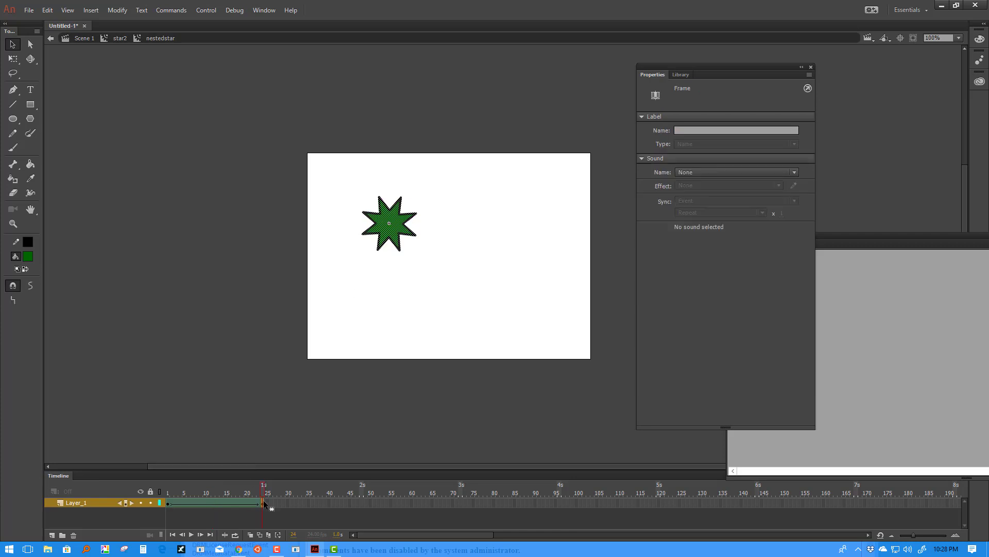
{"action": "left_click", "coordinate": [217, 504]}
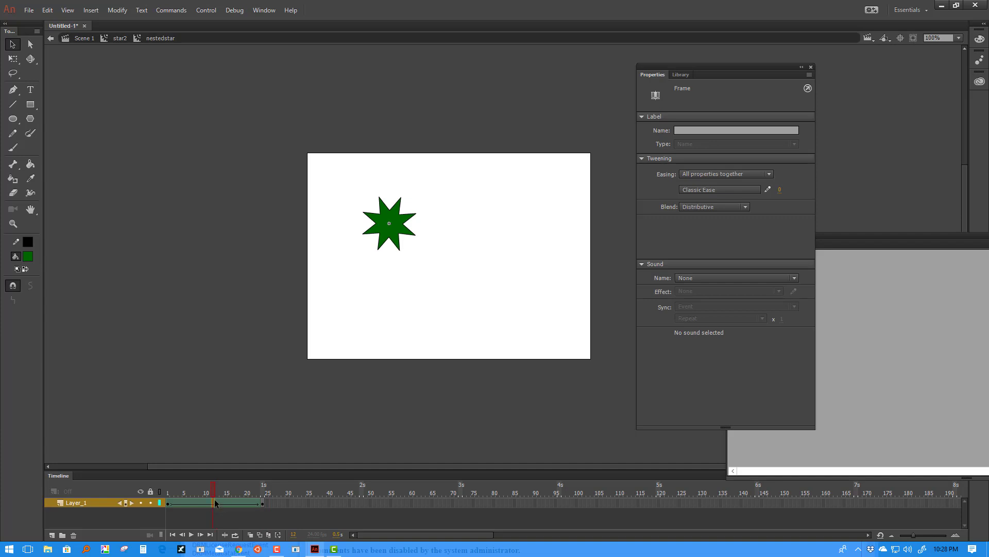
{"action": "key", "text": "F6"}
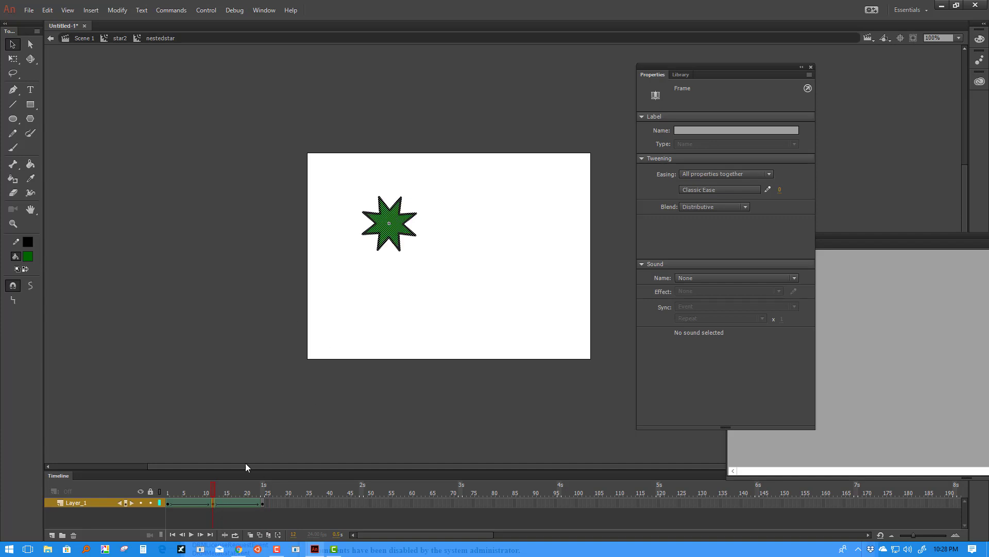
{"action": "left_click", "coordinate": [422, 221]}
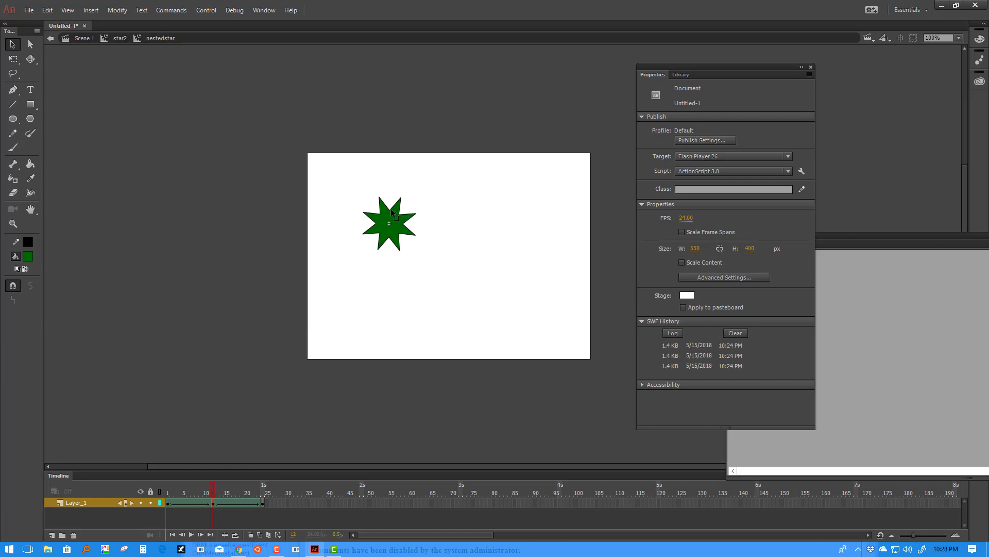
{"action": "left_click_drag", "start_coordinate": [390, 209], "coordinate": [389, 251]}
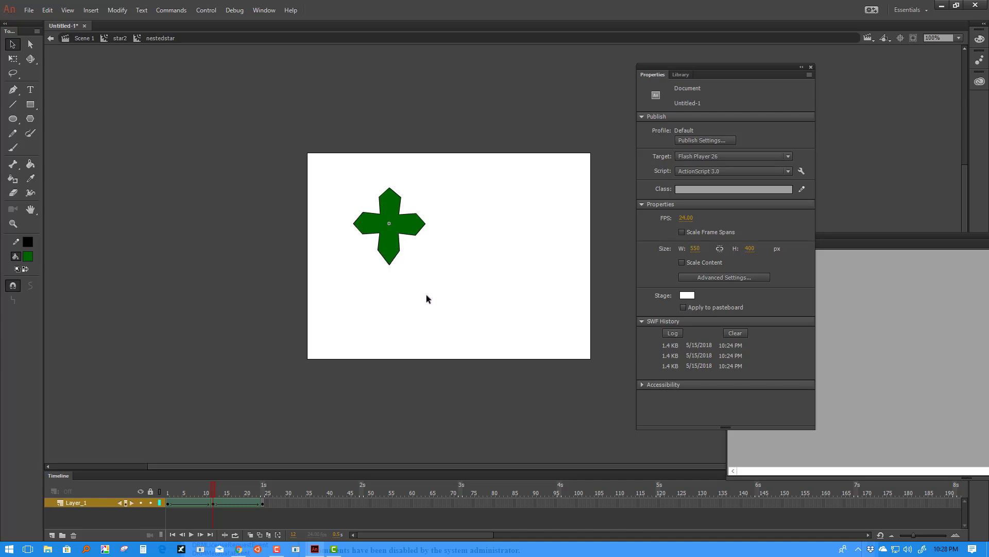
Preview nestedstar's shape tween by scrubbing and playing its timeline, and return to star2.
{"action": "left_click_drag", "start_coordinate": [214, 485], "coordinate": [265, 496]}
{"action": "left_click", "coordinate": [159, 416]}
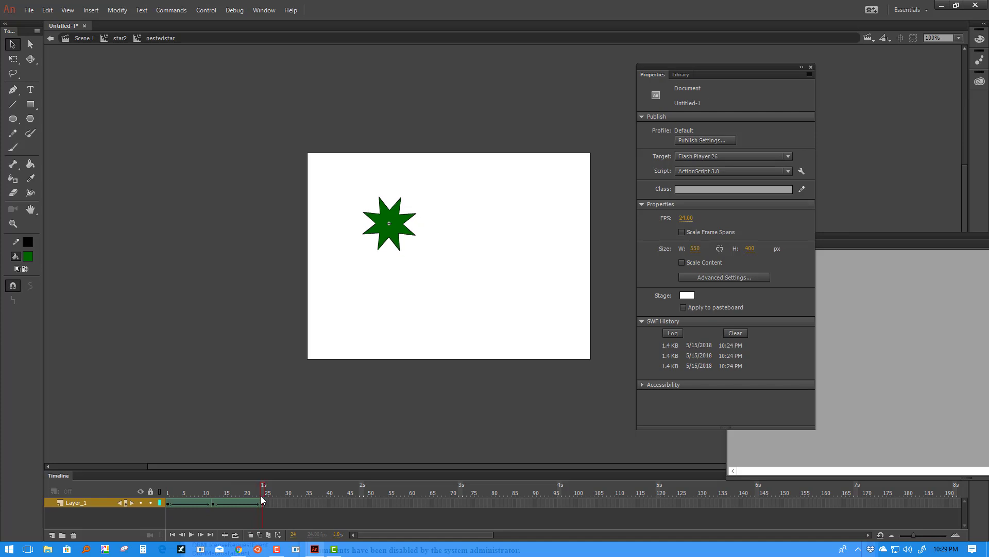
{"action": "key", "text": "Return"}
{"action": "double_click", "coordinate": [463, 240]}
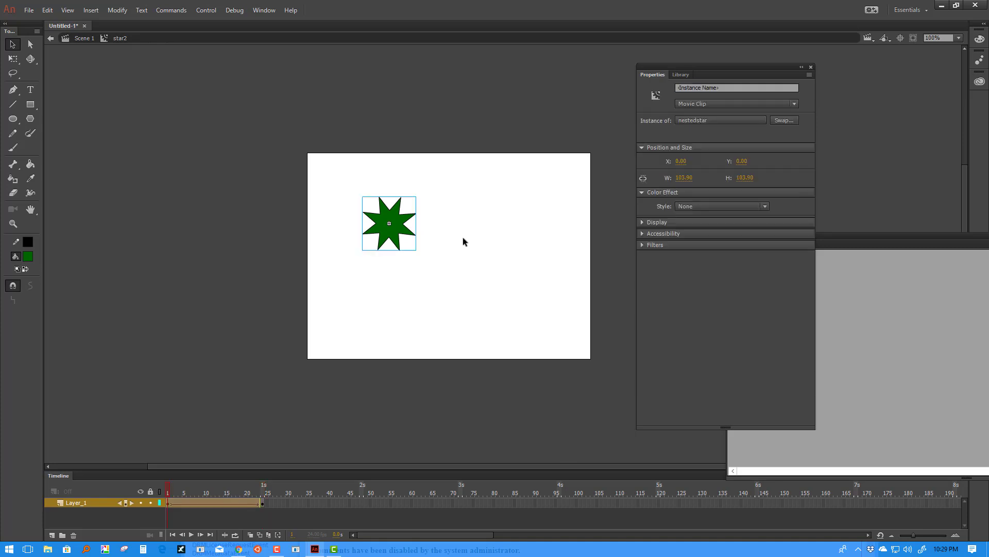
Scrub star2's timeline forward to frame 24 and back to inspect how the nested star animates there.
{"action": "left_click", "coordinate": [169, 493]}
{"action": "left_click", "coordinate": [174, 493]}
{"action": "left_click_drag", "start_coordinate": [174, 494], "coordinate": [263, 492]}
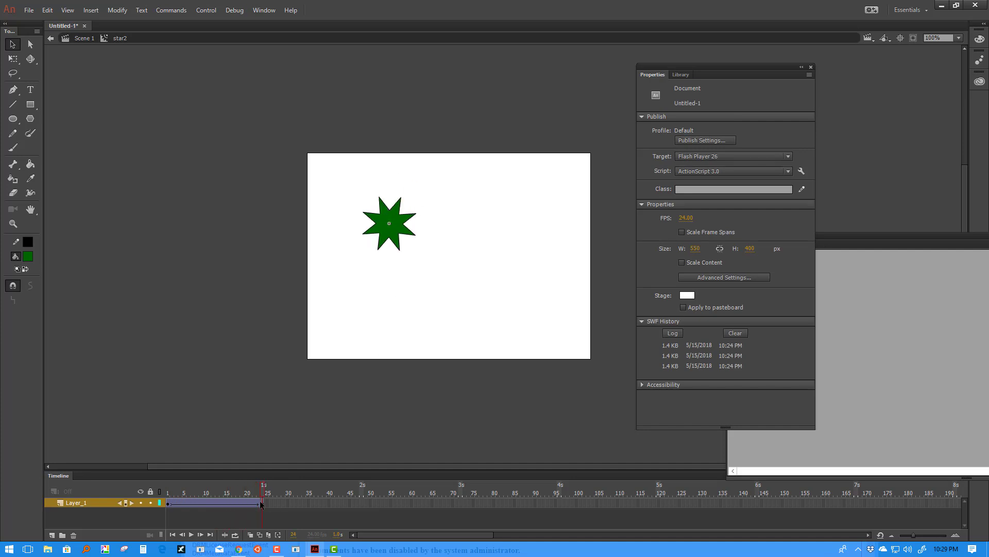
{"action": "left_click_drag", "start_coordinate": [264, 493], "coordinate": [171, 495]}
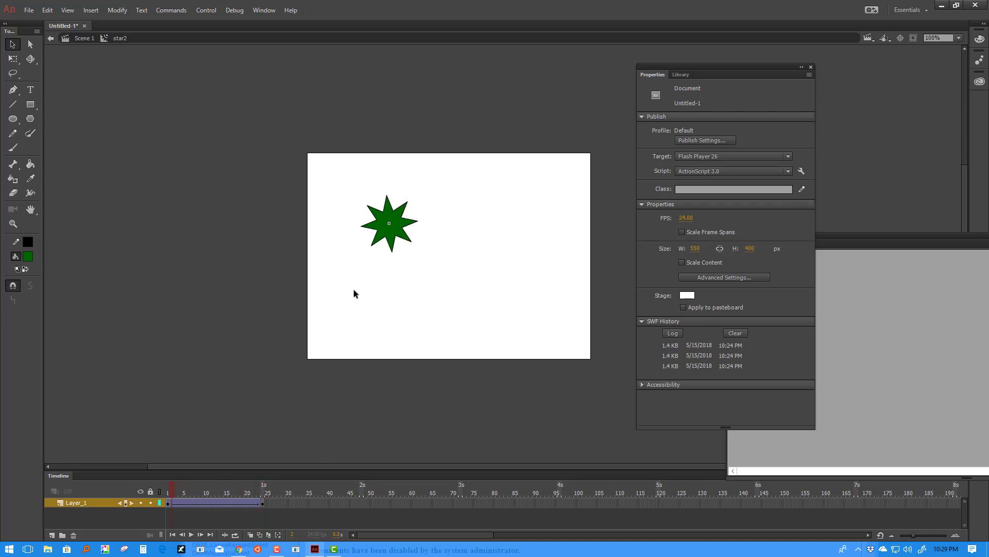
Return to Scene 1 and test the movie to watch the nested movie clips play.
{"action": "double_click", "coordinate": [355, 291]}
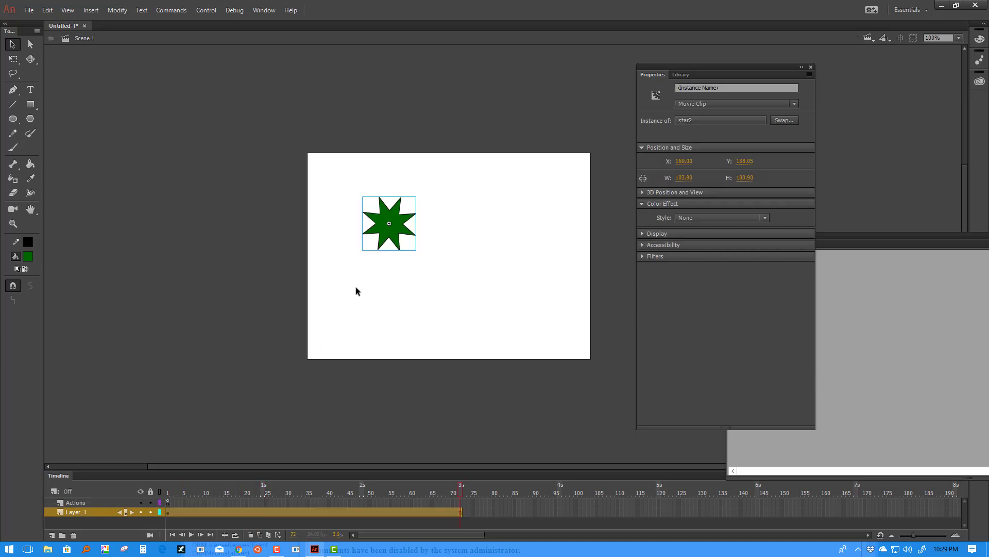
{"action": "key", "text": "ctrl+Return"}
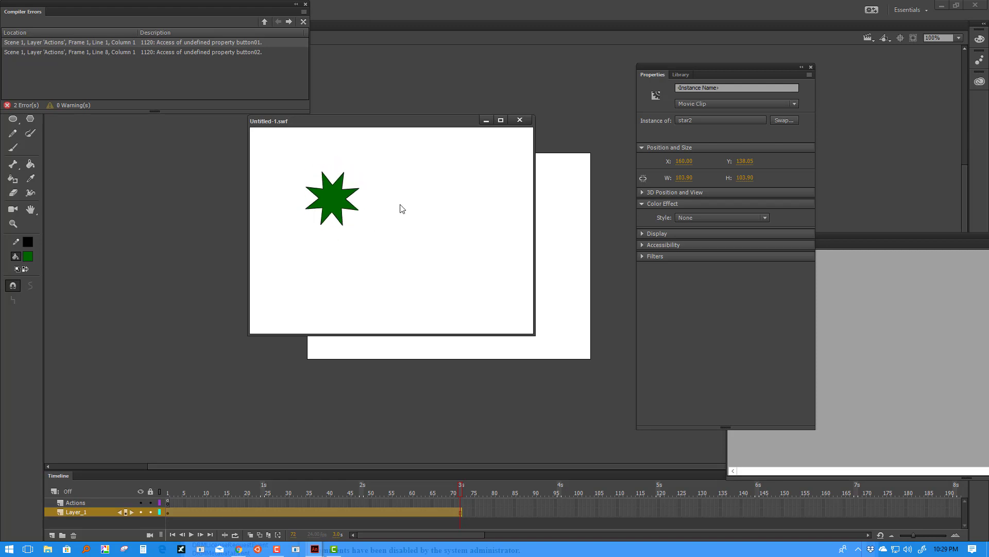
Close the test movie and the compiler errors list, and deselect the star.
{"action": "left_click", "coordinate": [519, 121]}
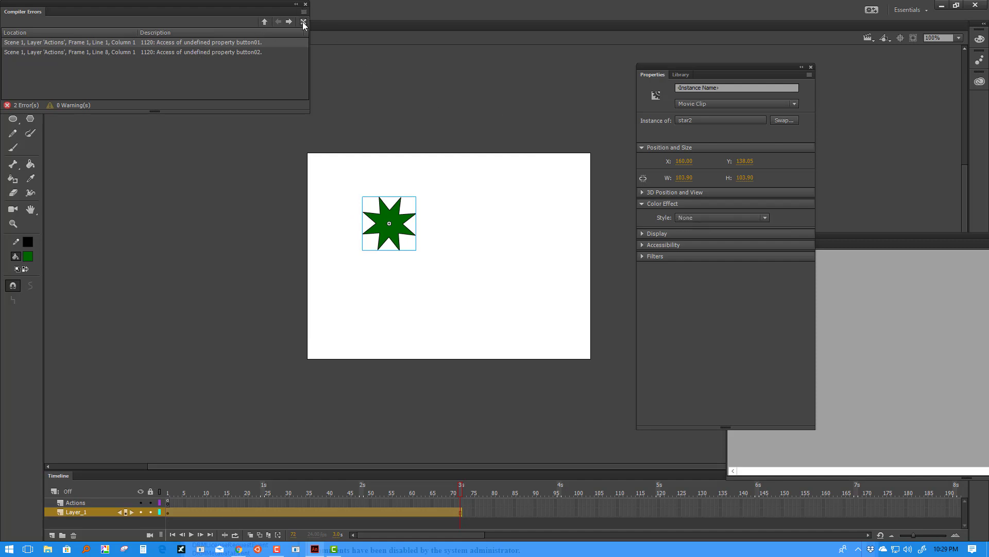
{"action": "left_click", "coordinate": [219, 42]}
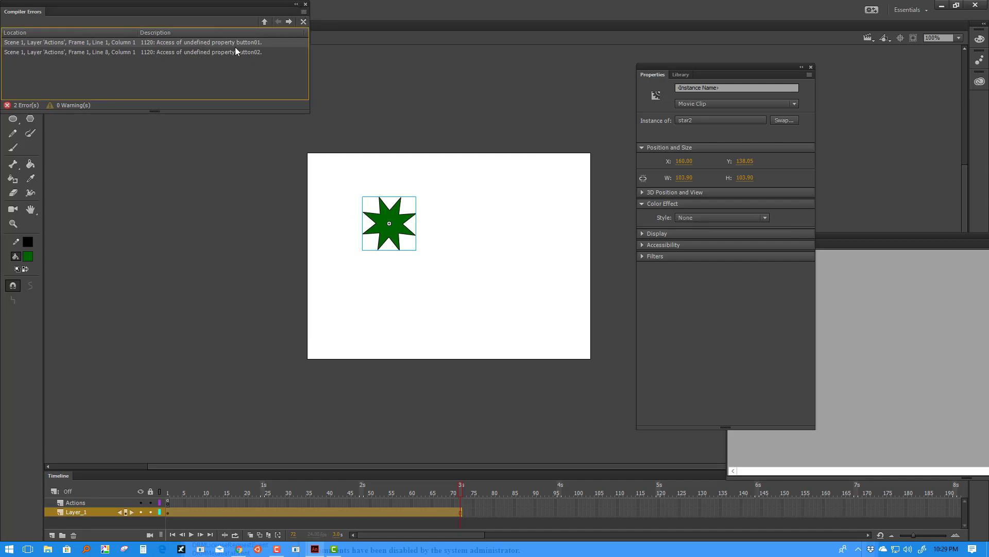
{"action": "left_click", "coordinate": [306, 4]}
{"action": "left_click", "coordinate": [298, 212]}
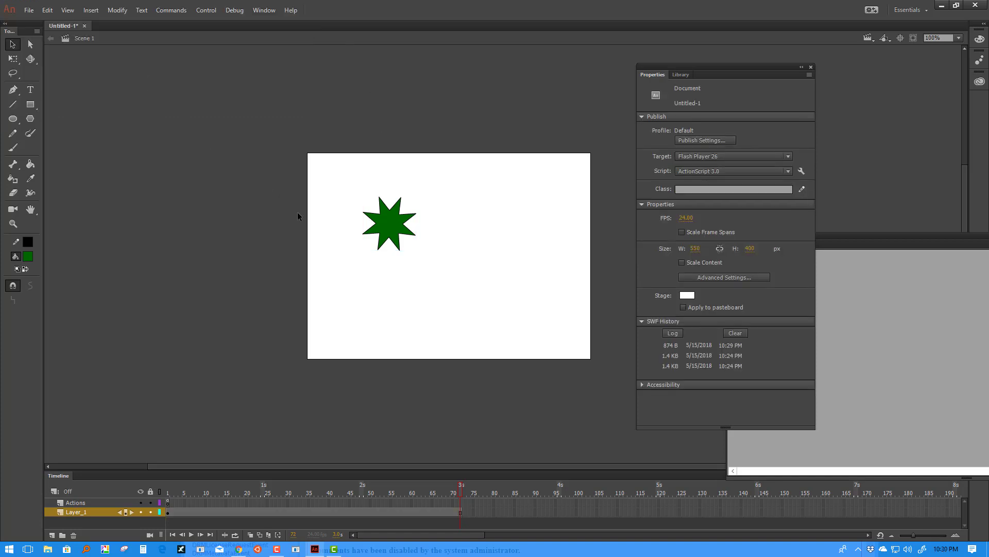
Delete the entire script on frame 1 of the Actions layer.
{"action": "left_click", "coordinate": [168, 502]}
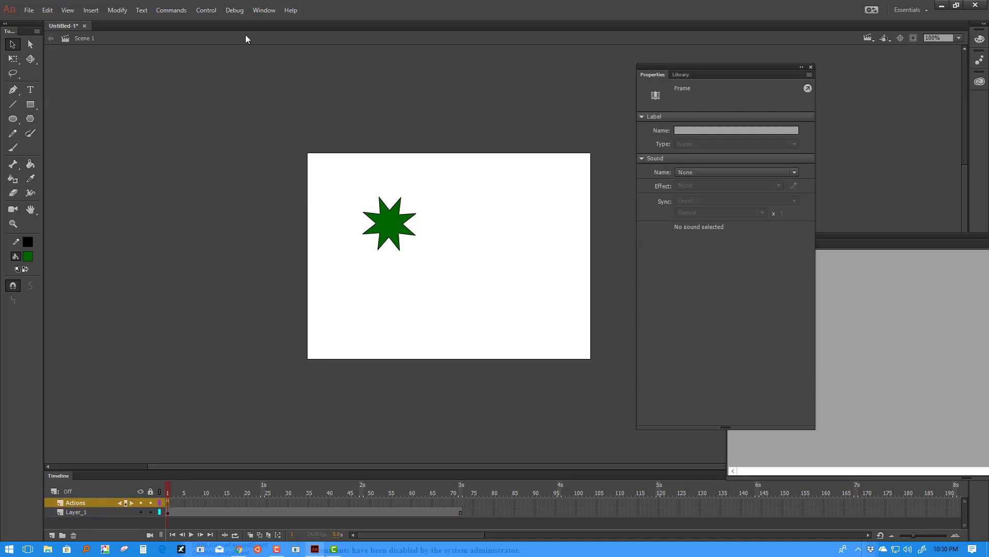
{"action": "left_click", "coordinate": [264, 10]}
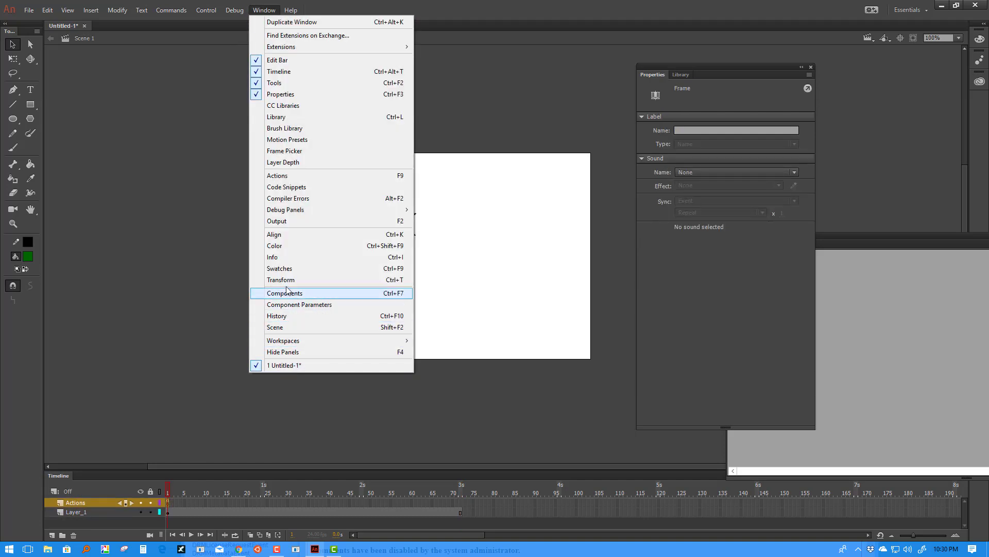
{"action": "left_click", "coordinate": [277, 175]}
{"action": "key", "text": "ctrl+a"}
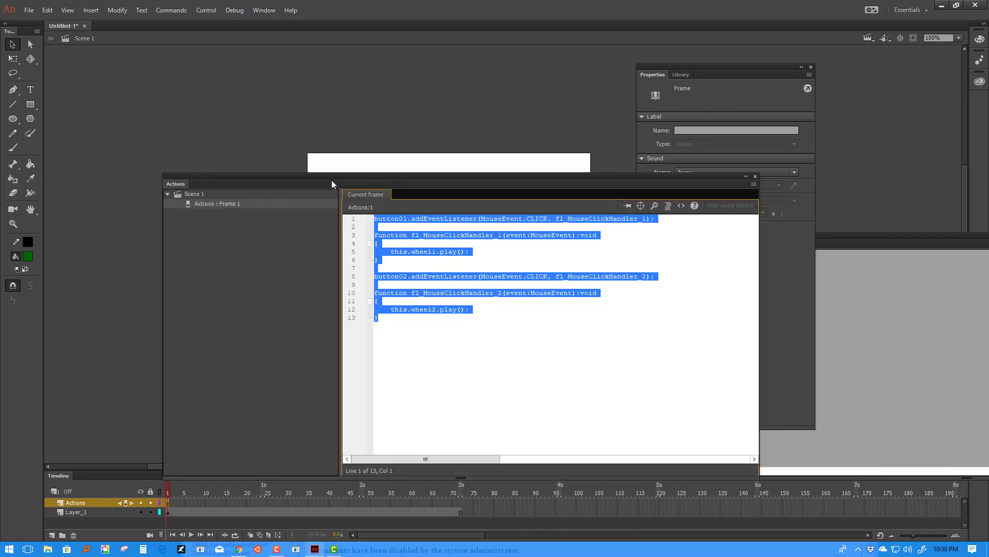
{"action": "key", "text": "Delete"}
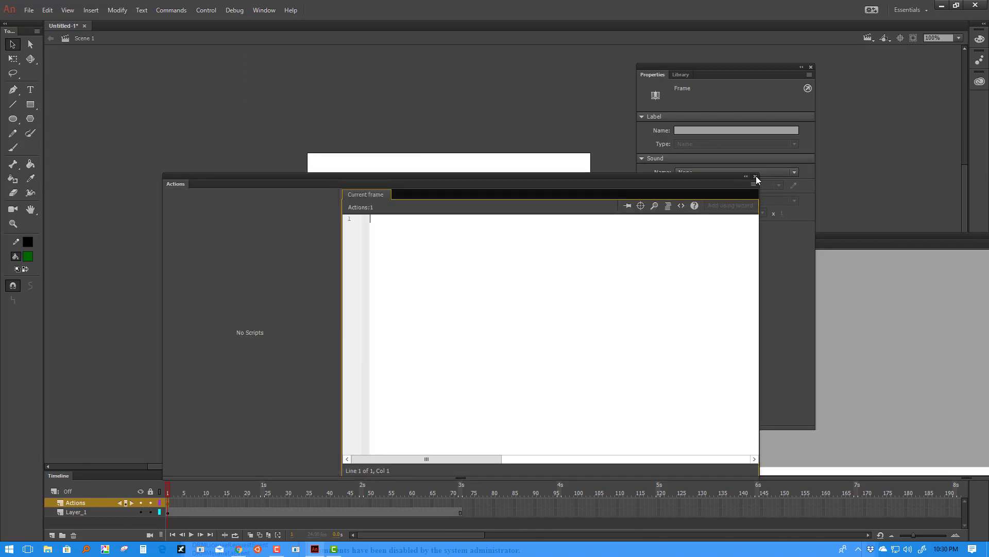
{"action": "left_click", "coordinate": [756, 176]}
Move the star to X 260, Y 250 and examine the timelines of star2 and its nestedstar, returning to Scene 1.
{"action": "left_click", "coordinate": [496, 269]}
{"action": "left_click_drag", "start_coordinate": [390, 228], "coordinate": [447, 279]}
{"action": "double_click", "coordinate": [447, 280]}
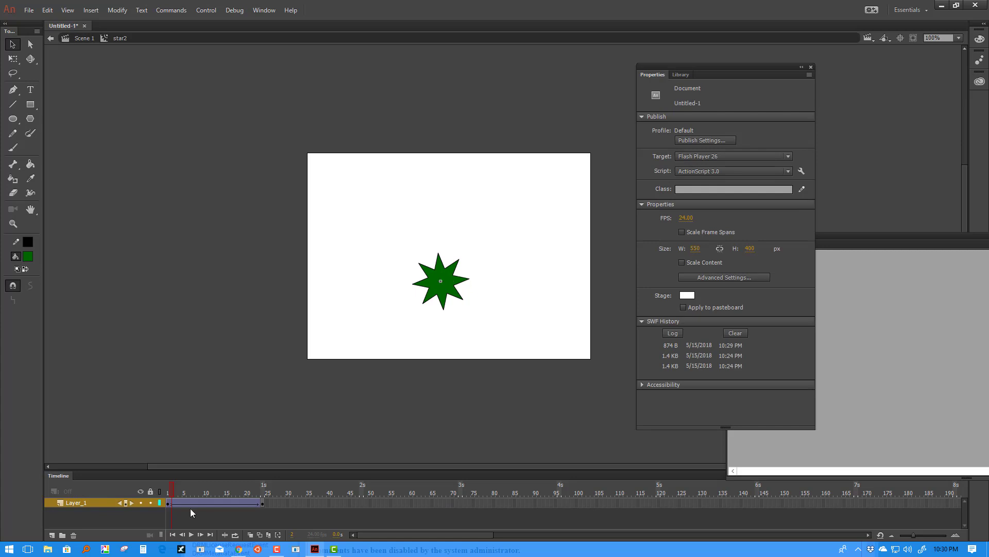
{"action": "left_click_drag", "start_coordinate": [173, 492], "coordinate": [277, 491]}
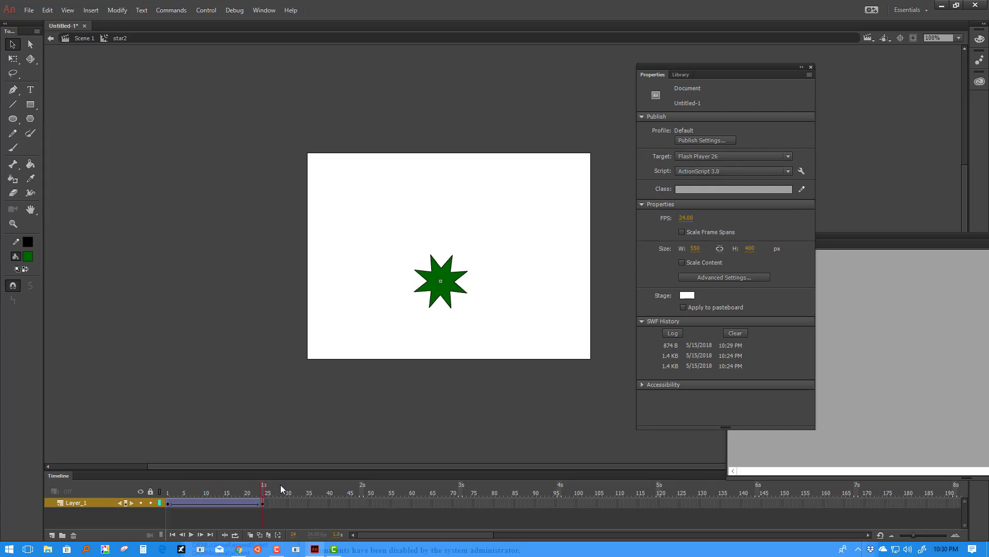
{"action": "double_click", "coordinate": [461, 287]}
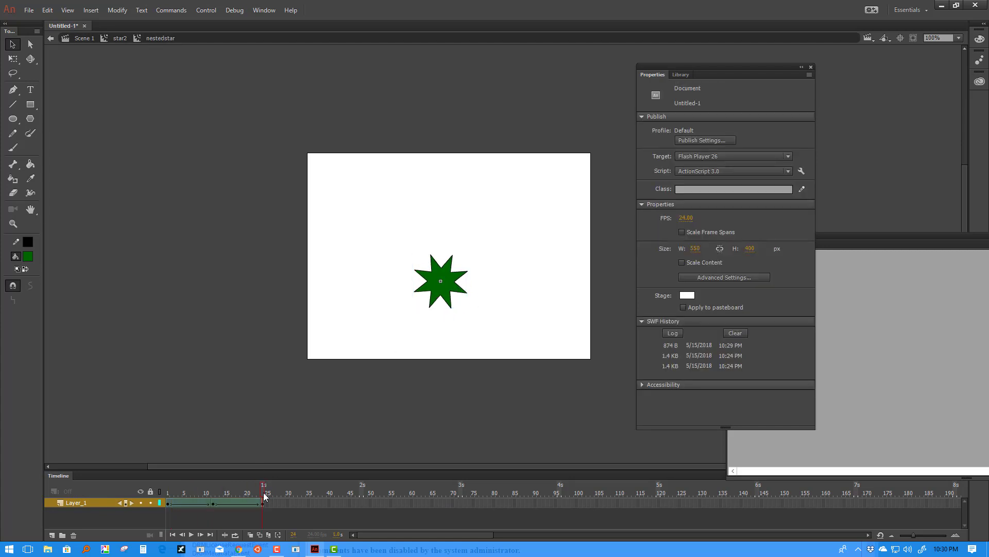
{"action": "left_click_drag", "start_coordinate": [264, 493], "coordinate": [287, 496]}
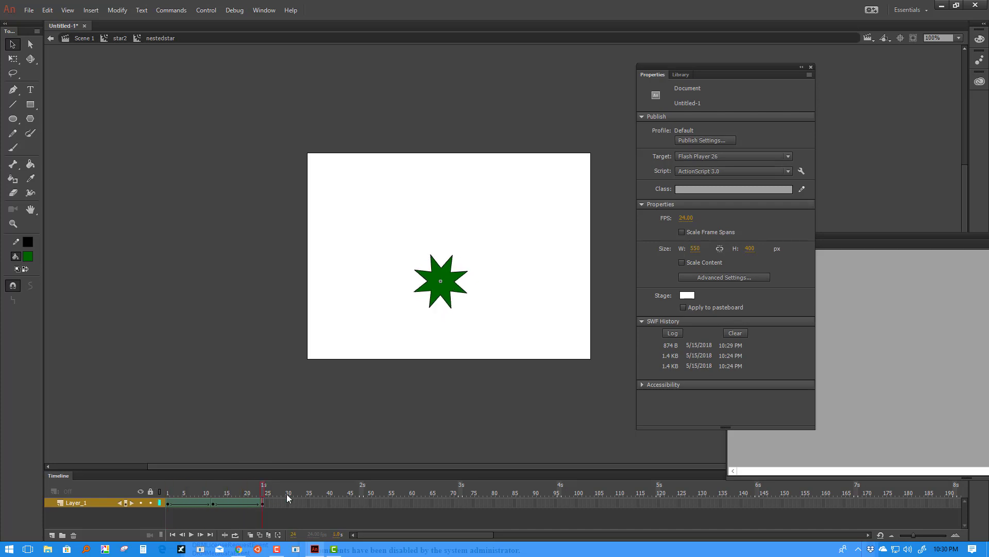
{"action": "double_click", "coordinate": [354, 307]}
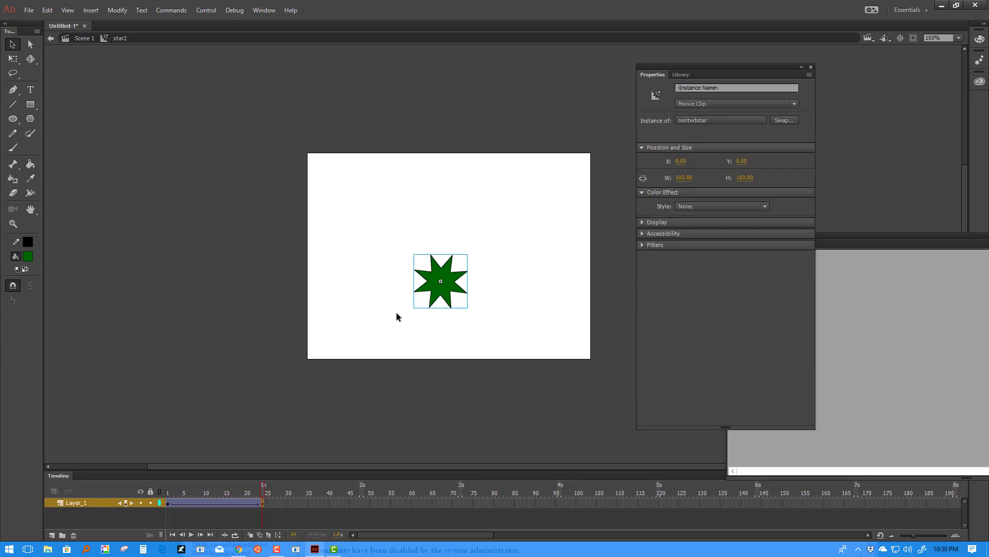
{"action": "double_click", "coordinate": [367, 258]}
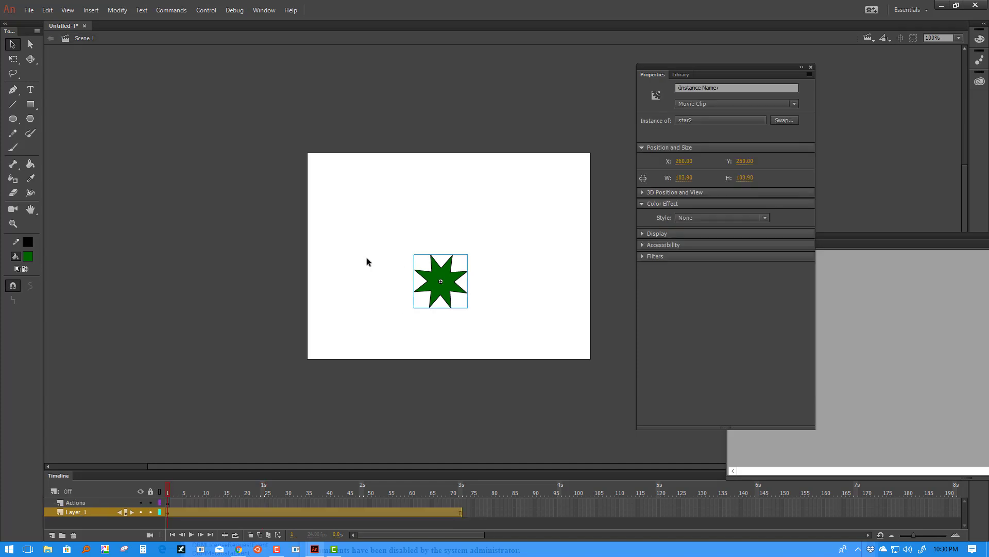
{"action": "double_click", "coordinate": [441, 273]}
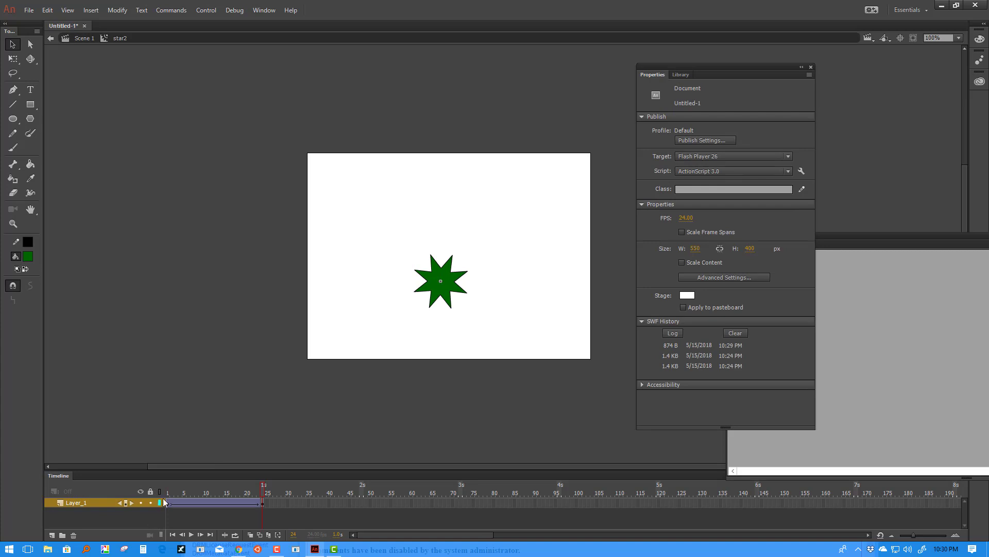
{"action": "left_click", "coordinate": [82, 38]}
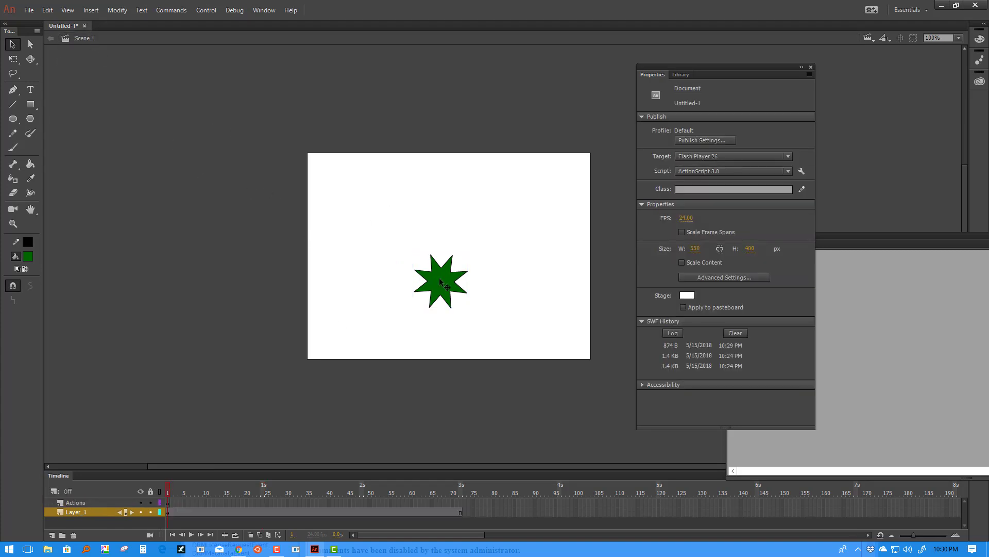
Move the star2 instance to X 80, Y 330 and place a square movie clip from the library in the stage's right half.
{"action": "left_click_drag", "start_coordinate": [439, 277], "coordinate": [346, 319]}
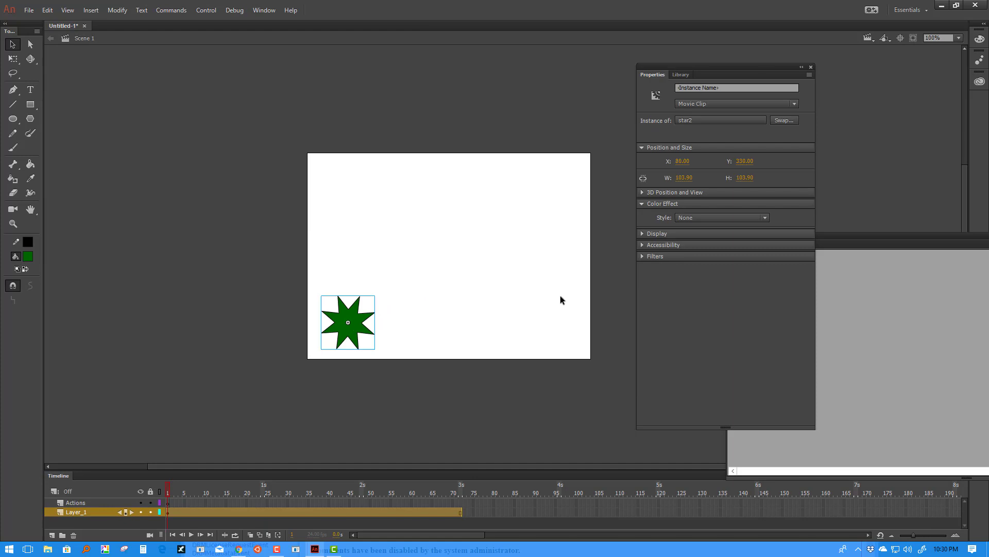
{"action": "left_click", "coordinate": [542, 273]}
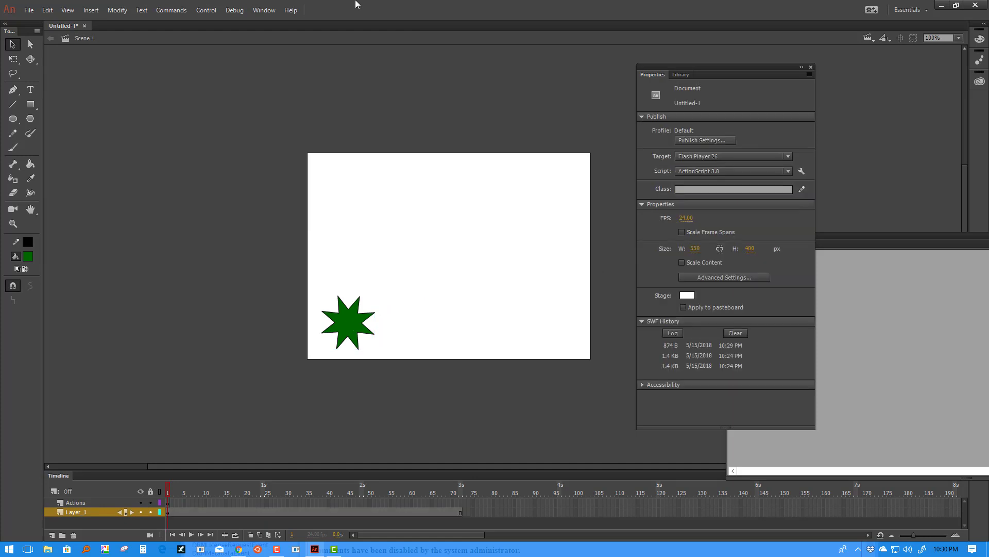
{"action": "left_click", "coordinate": [264, 10]}
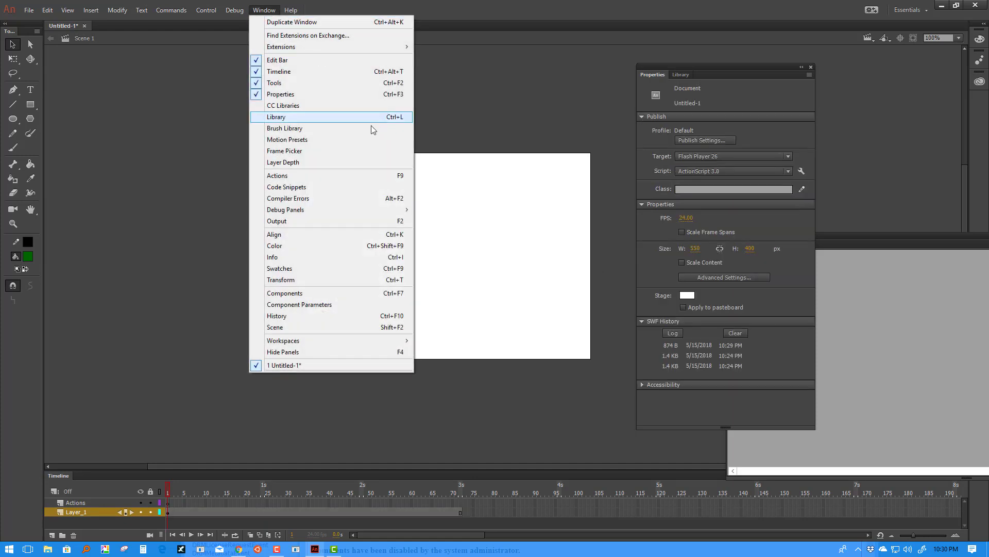
{"action": "left_click", "coordinate": [292, 118]}
{"action": "left_click", "coordinate": [668, 221]}
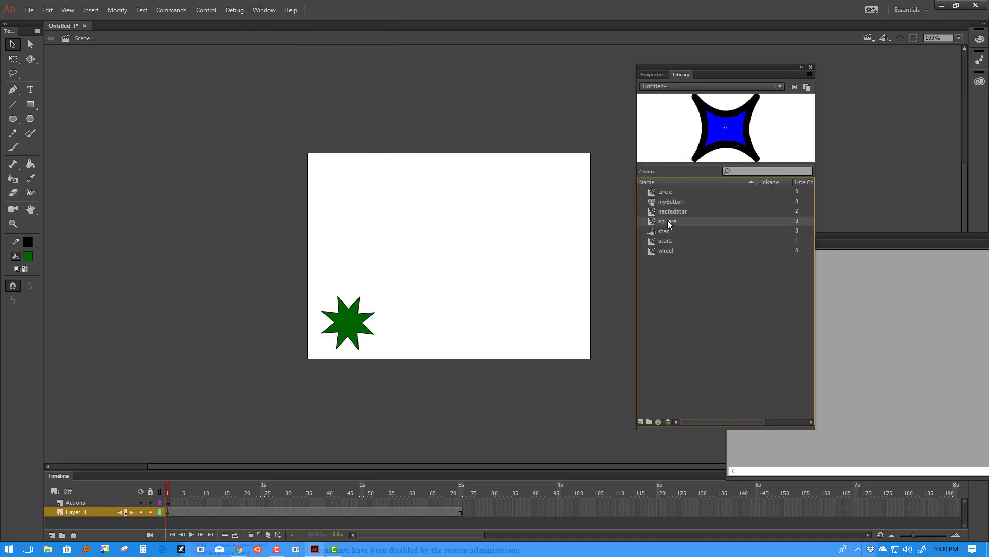
{"action": "left_click_drag", "start_coordinate": [603, 236], "coordinate": [495, 238]}
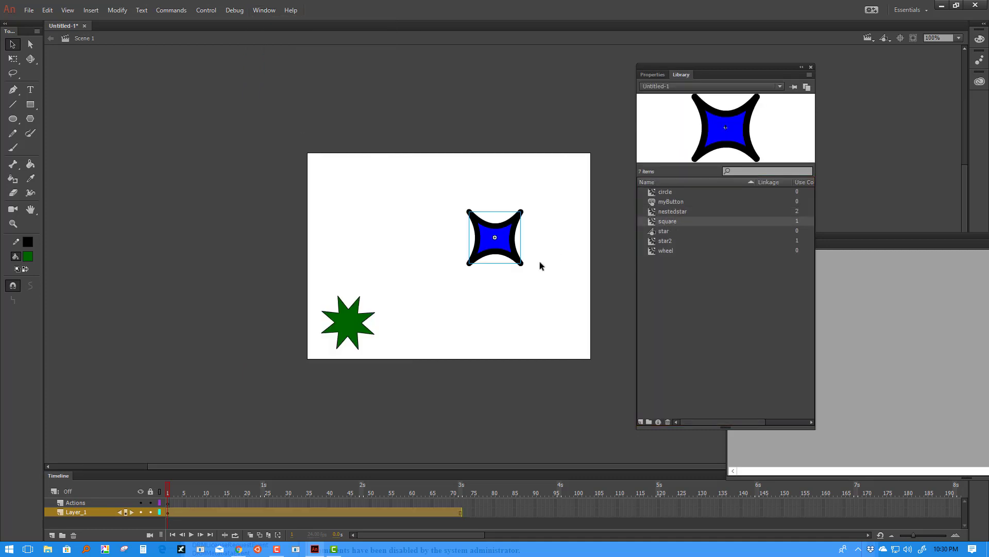
Open the square movie clip for editing and nest a wheel instance from the library over the square's lower-right corner.
{"action": "double_click", "coordinate": [504, 234]}
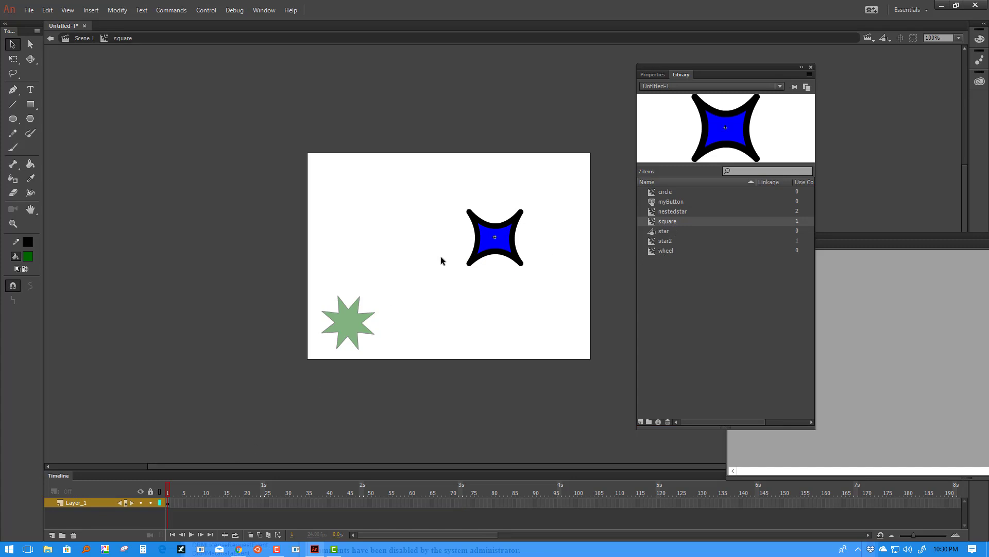
{"action": "left_click_drag", "start_coordinate": [546, 197], "coordinate": [445, 278]}
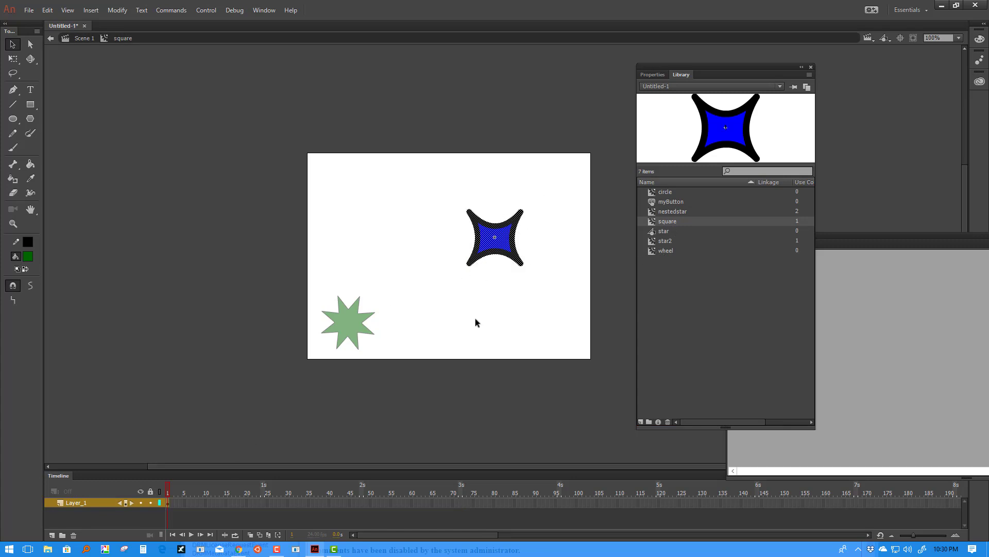
{"action": "left_click", "coordinate": [501, 312]}
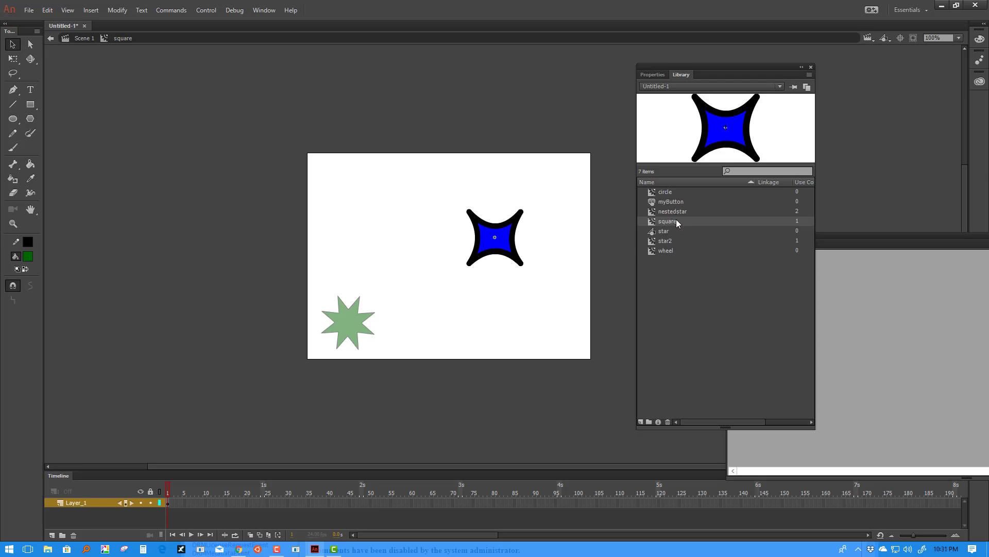
{"action": "left_click", "coordinate": [667, 250]}
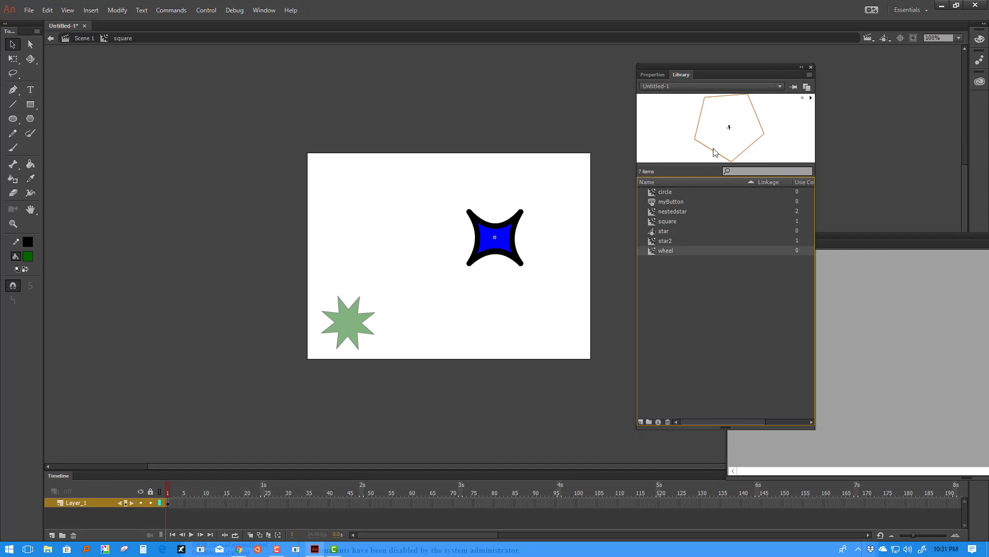
{"action": "left_click", "coordinate": [812, 99]}
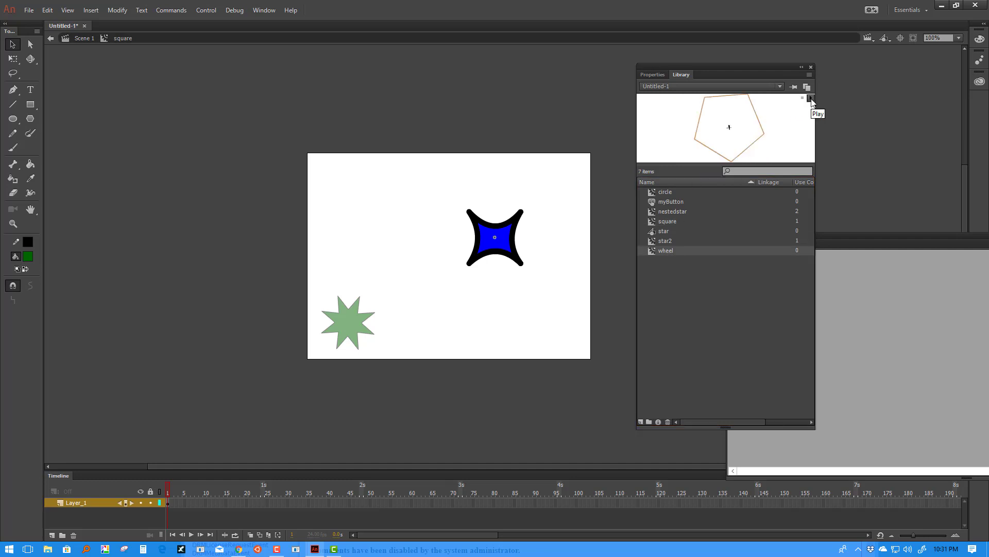
{"action": "mouse_move", "coordinate": [517, 271]}
{"action": "left_mouse_down"}
{"action": "mouse_move", "coordinate": [532, 287]}
{"action": "mouse_move", "coordinate": [523, 262]}
{"action": "left_mouse_up"}
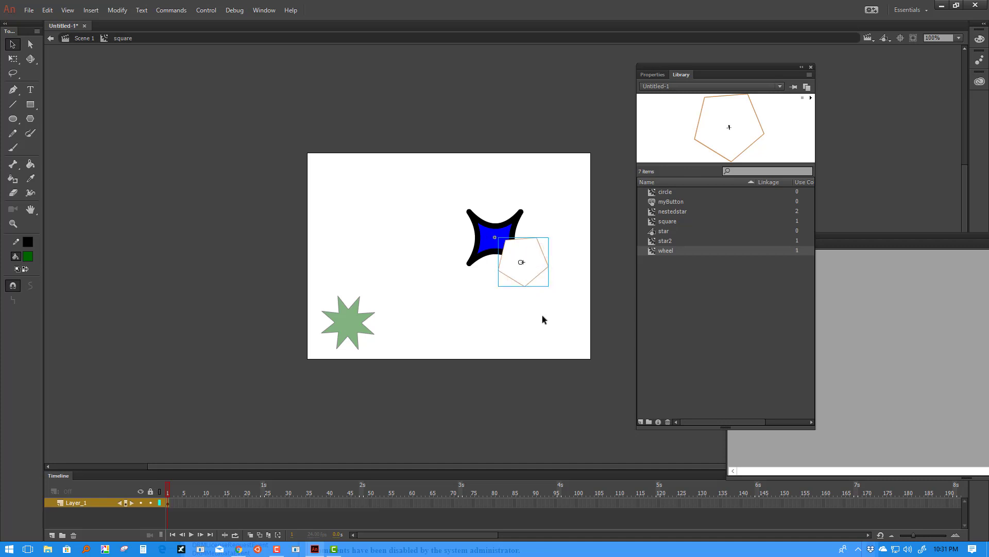
Open the nested wheel, add a new layer, and place a star2 instance on it overlapping the pentagon's upper-right edge.
{"action": "double_click", "coordinate": [539, 263]}
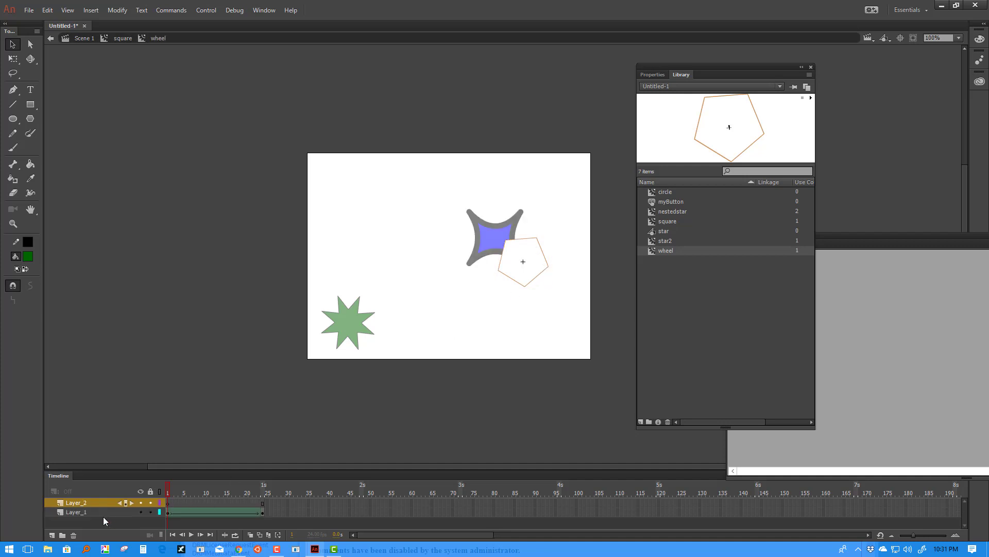
{"action": "left_click", "coordinate": [53, 535]}
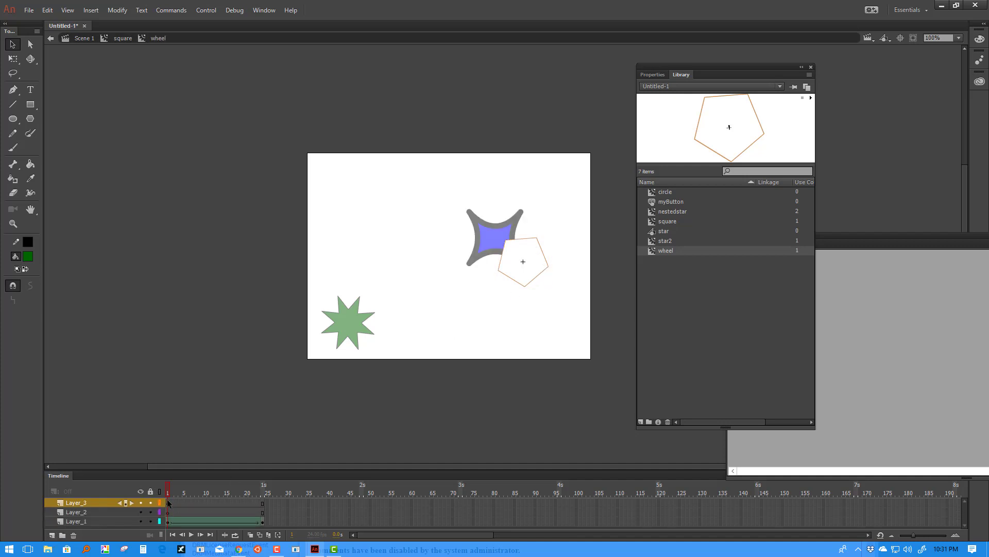
{"action": "left_click", "coordinate": [666, 241]}
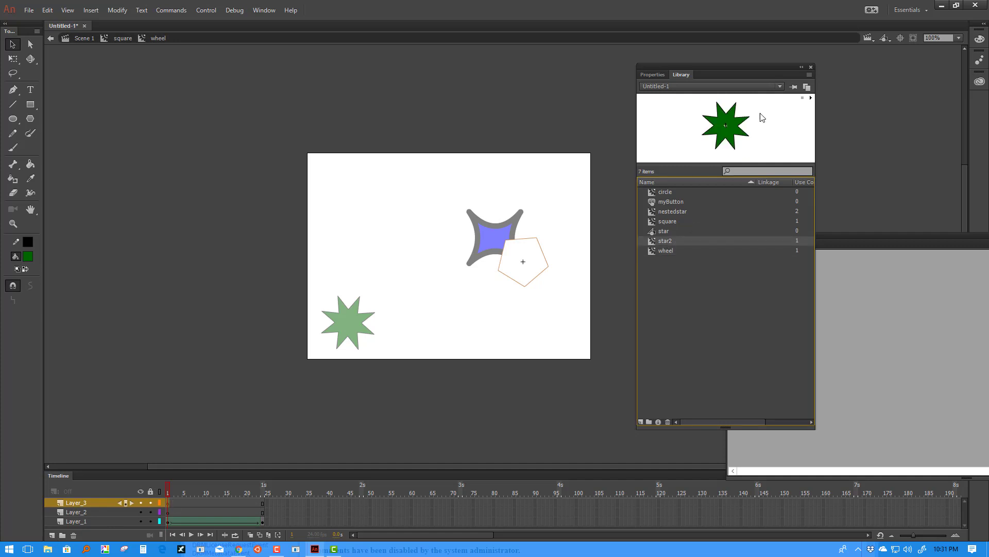
{"action": "left_click", "coordinate": [811, 98]}
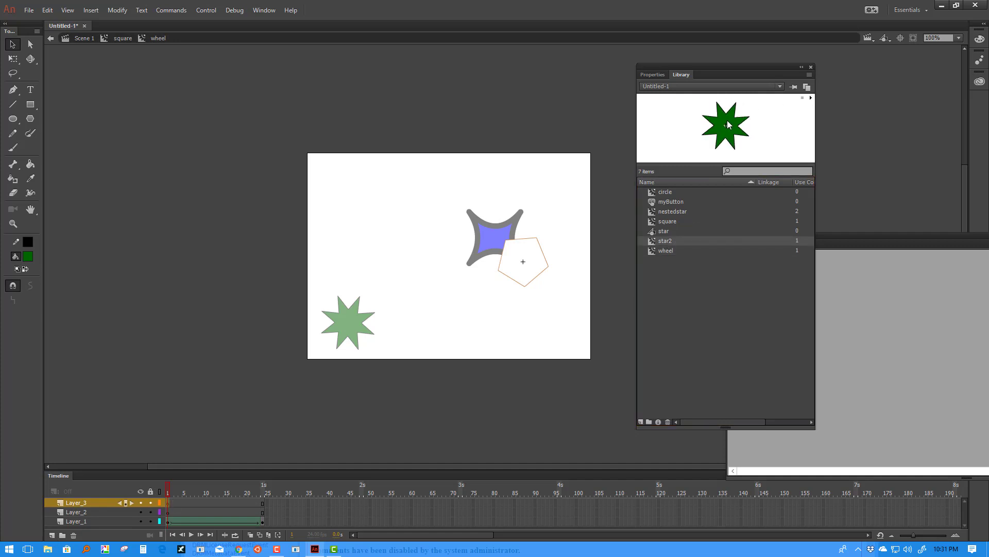
{"action": "left_click_drag", "start_coordinate": [726, 125], "coordinate": [544, 224]}
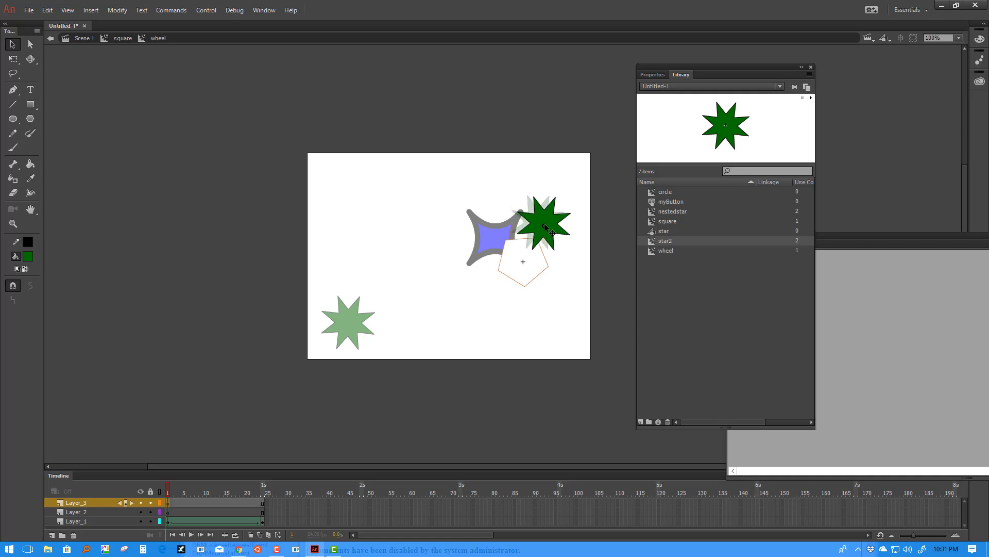
Return to Scene 1 and move the square instance with its nested clips toward the stage's centre.
{"action": "double_click", "coordinate": [561, 303]}
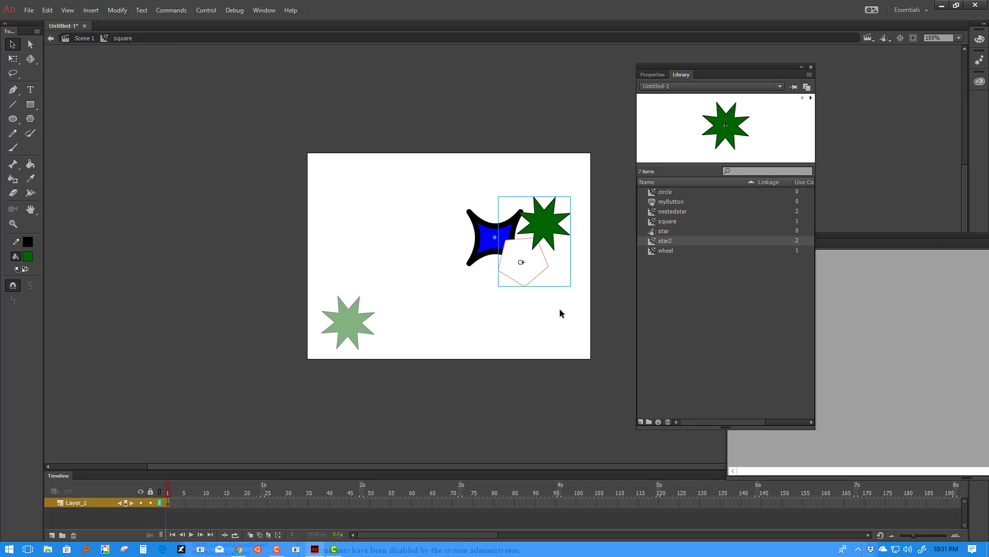
{"action": "left_click", "coordinate": [556, 330]}
{"action": "double_click", "coordinate": [516, 329]}
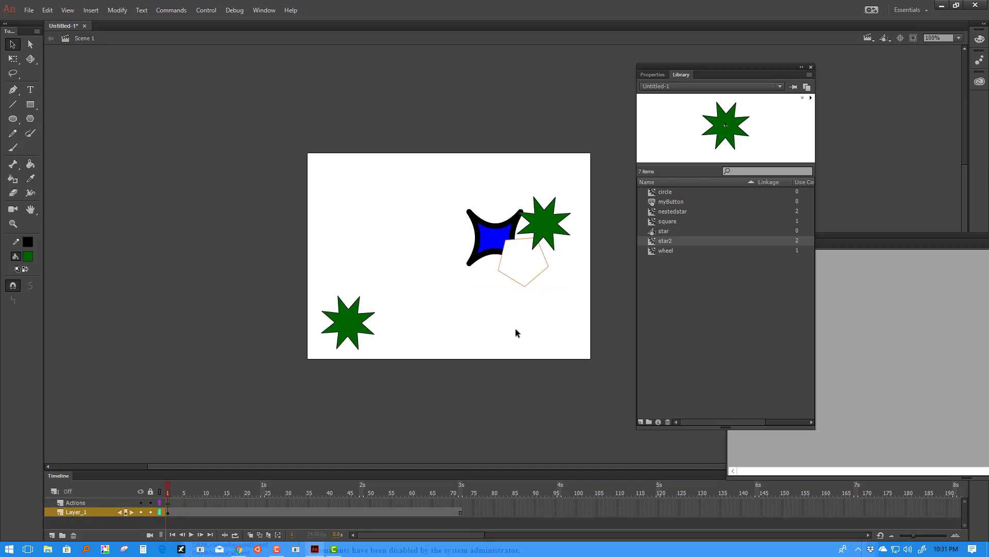
{"action": "left_click", "coordinate": [495, 237]}
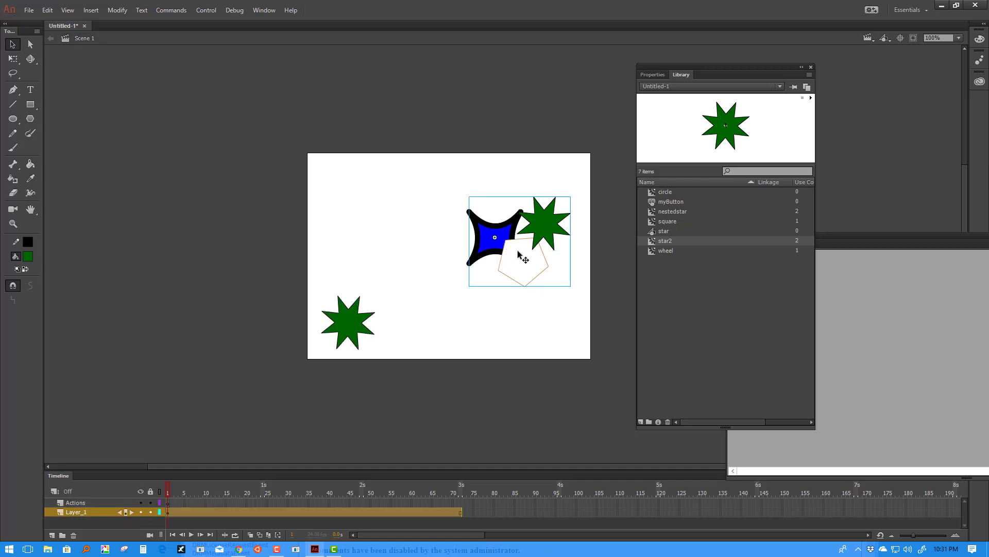
{"action": "left_click_drag", "start_coordinate": [523, 257], "coordinate": [467, 251]}
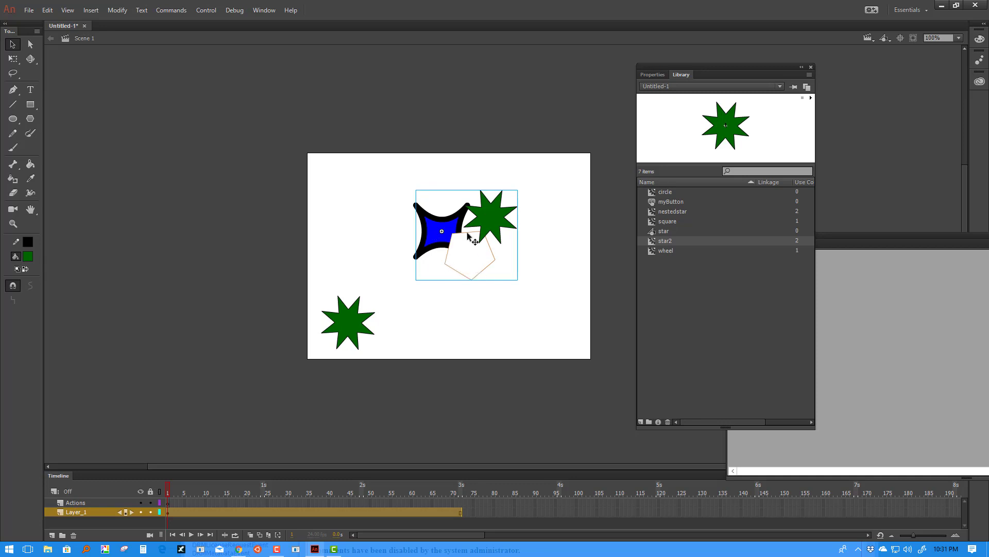
Test the movie and, inside the square clip, move the nested wheel instance to X 5, Y 40.
{"action": "key", "text": "ctrl+Return"}
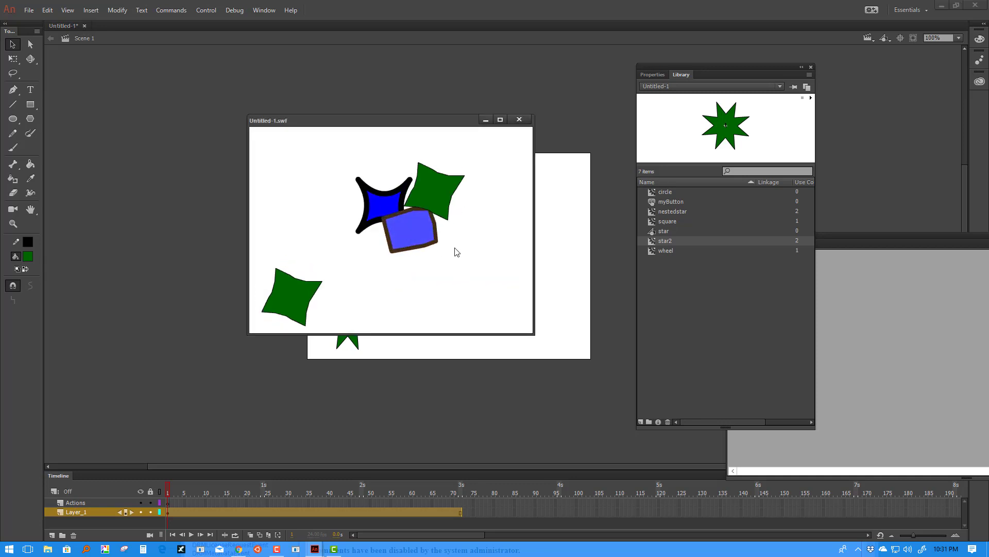
{"action": "left_click", "coordinate": [520, 120]}
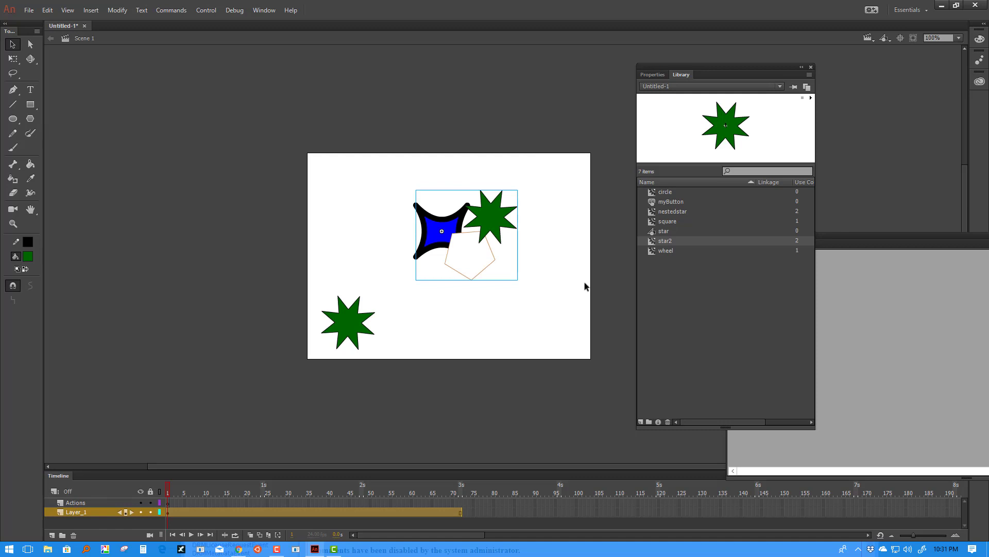
{"action": "double_click", "coordinate": [486, 250]}
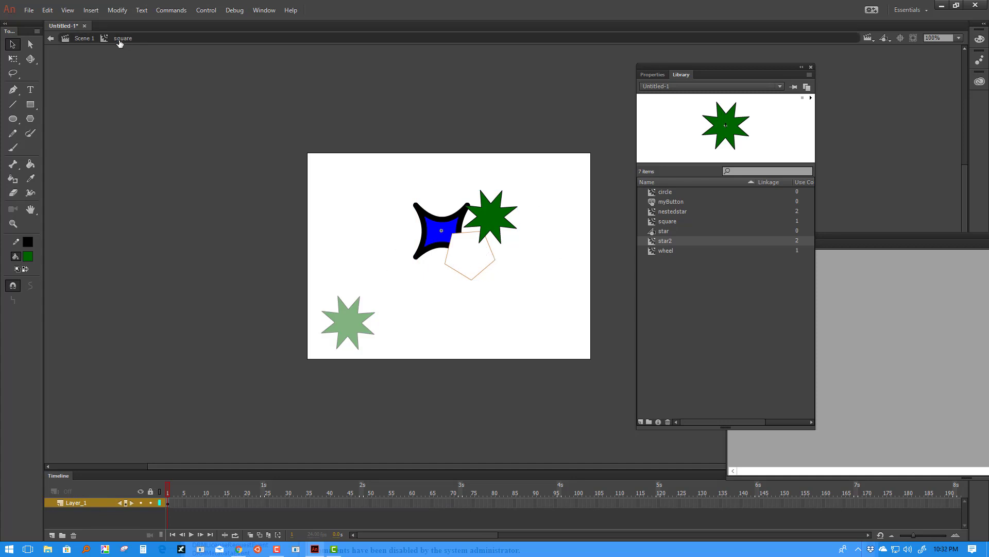
{"action": "left_click", "coordinate": [457, 247]}
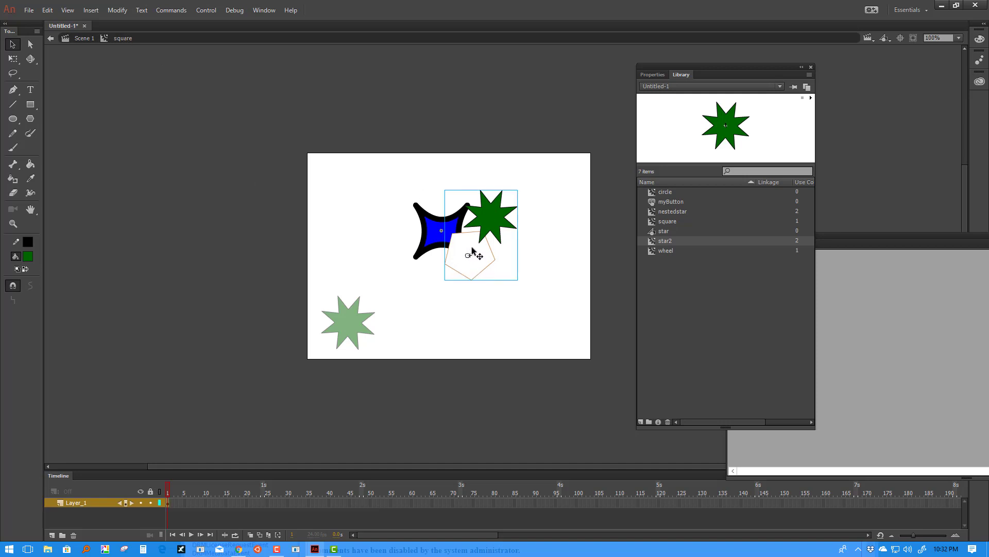
{"action": "left_click_drag", "start_coordinate": [472, 249], "coordinate": [451, 246]}
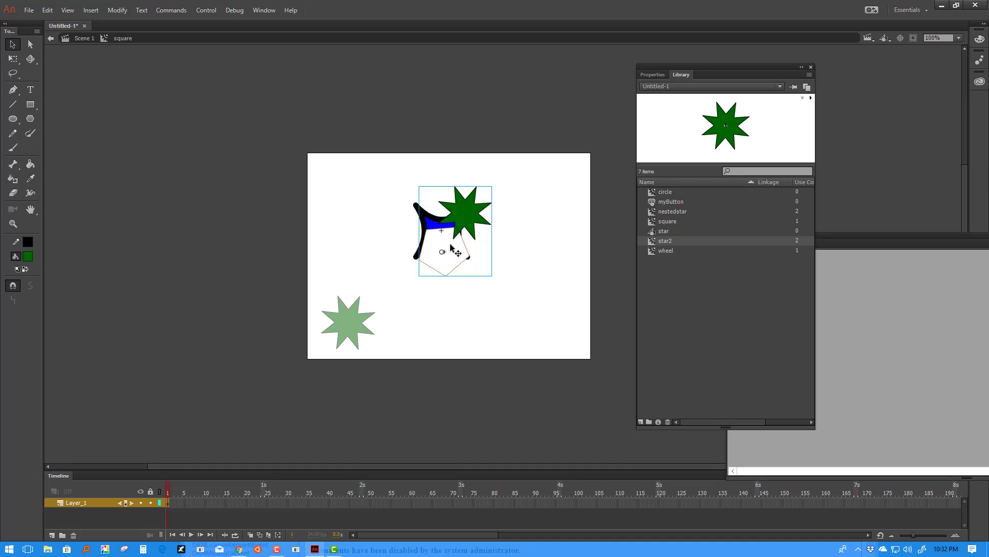
{"action": "left_click", "coordinate": [648, 75]}
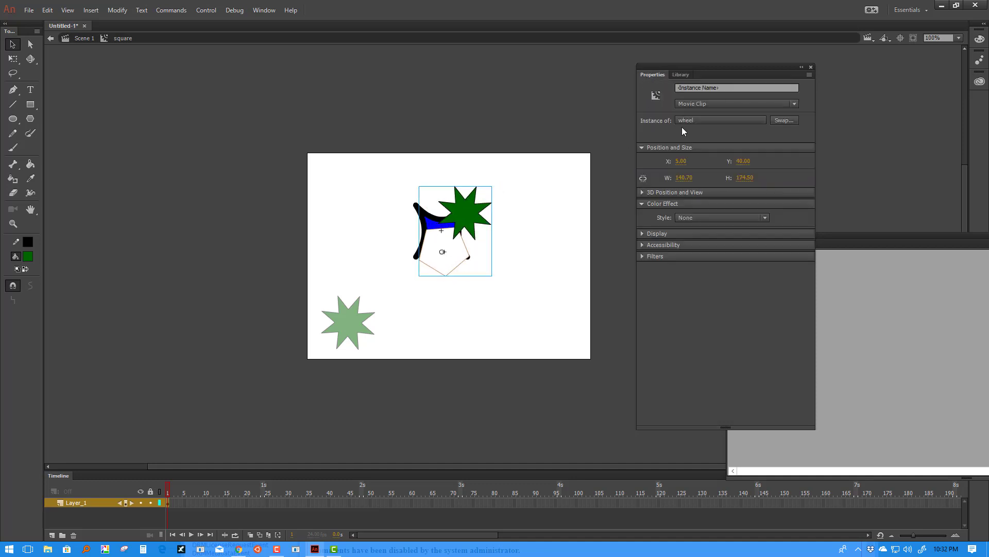
Open the nested wheel clip and move its star2 instance to X 51.95, Y -35 over the pentagon's right side.
{"action": "double_click", "coordinate": [452, 252]}
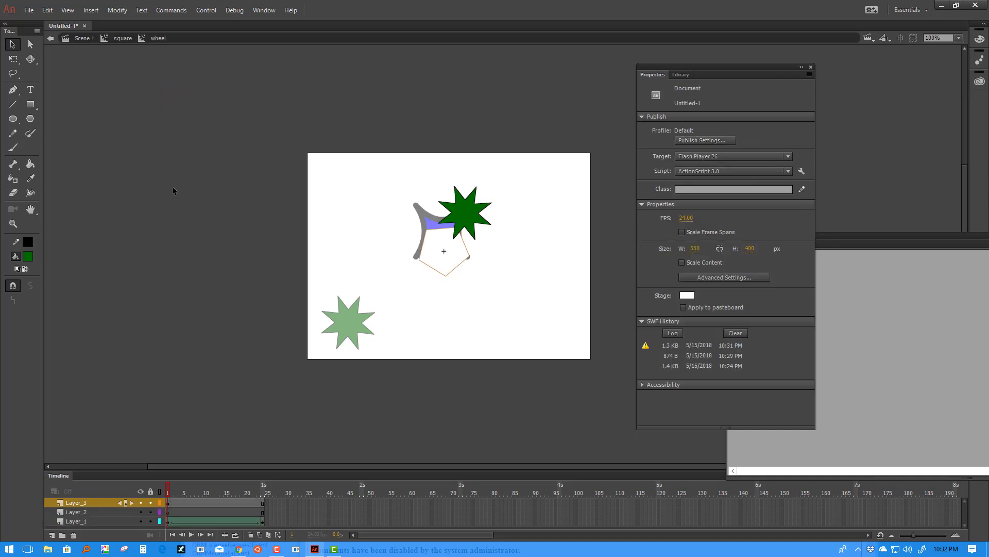
{"action": "left_click", "coordinate": [460, 250]}
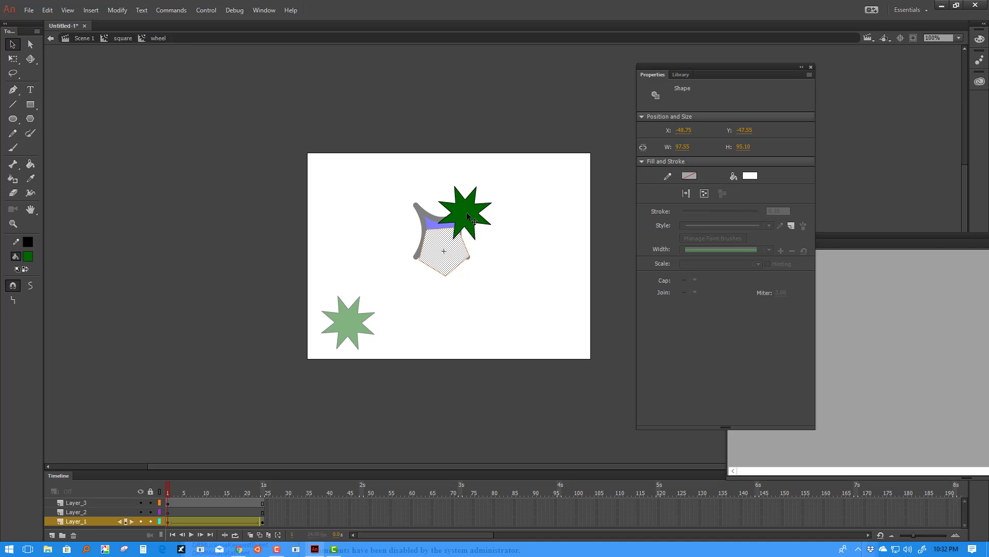
{"action": "mouse_move", "coordinate": [474, 214]}
{"action": "left_mouse_down"}
{"action": "mouse_move", "coordinate": [466, 227]}
{"action": "mouse_move", "coordinate": [480, 231]}
{"action": "left_mouse_up"}
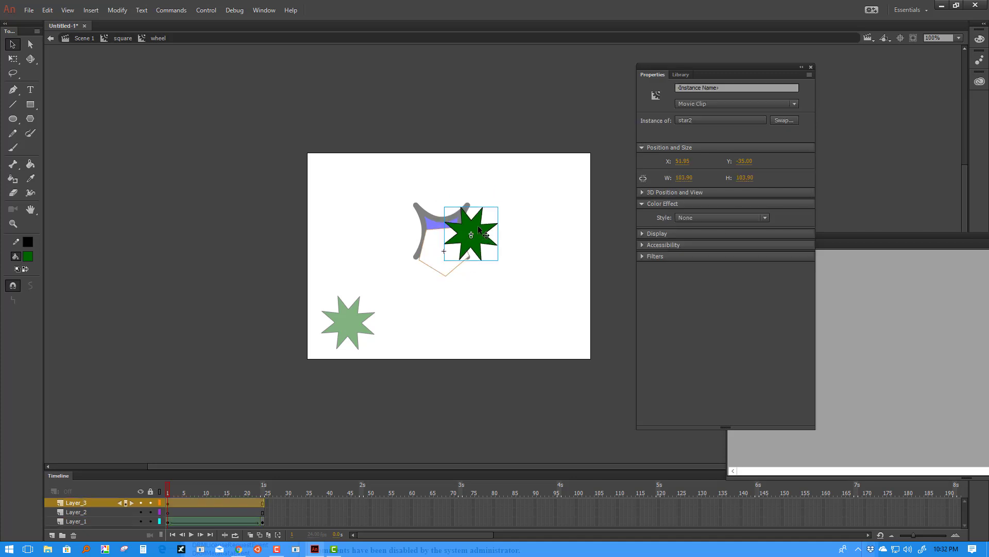
Inspect the star2 clip's tween from frame 1 and the nestedstar clip inside it, and return to Scene 1.
{"action": "double_click", "coordinate": [477, 226]}
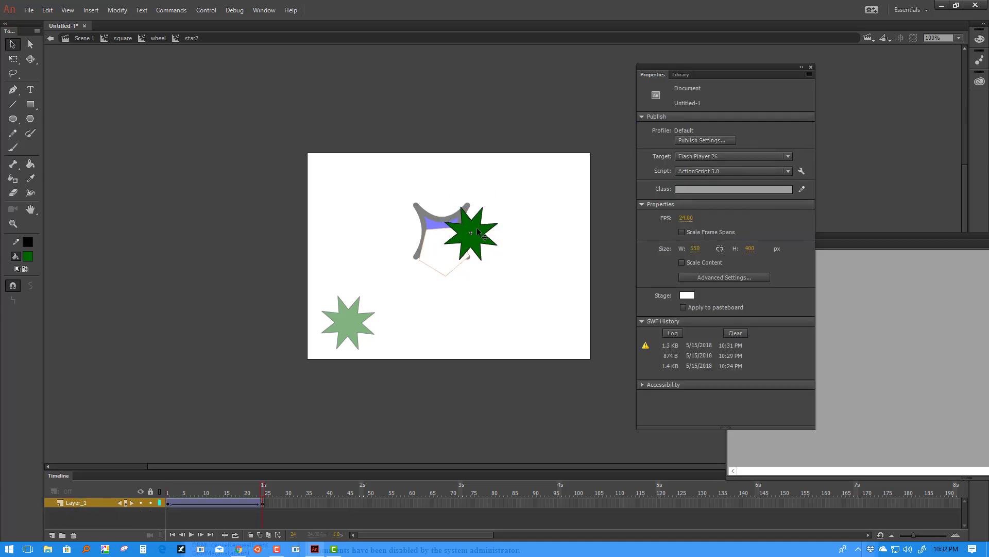
{"action": "left_click_drag", "start_coordinate": [265, 490], "coordinate": [133, 501]}
{"action": "double_click", "coordinate": [487, 233]}
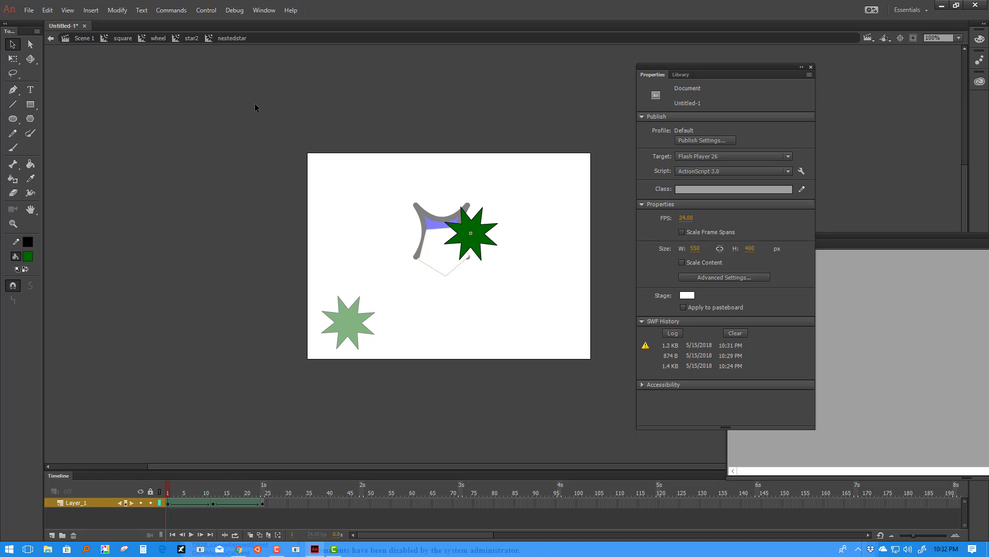
{"action": "double_click", "coordinate": [548, 237]}
{"action": "double_click", "coordinate": [549, 237]}
{"action": "double_click", "coordinate": [548, 237]}
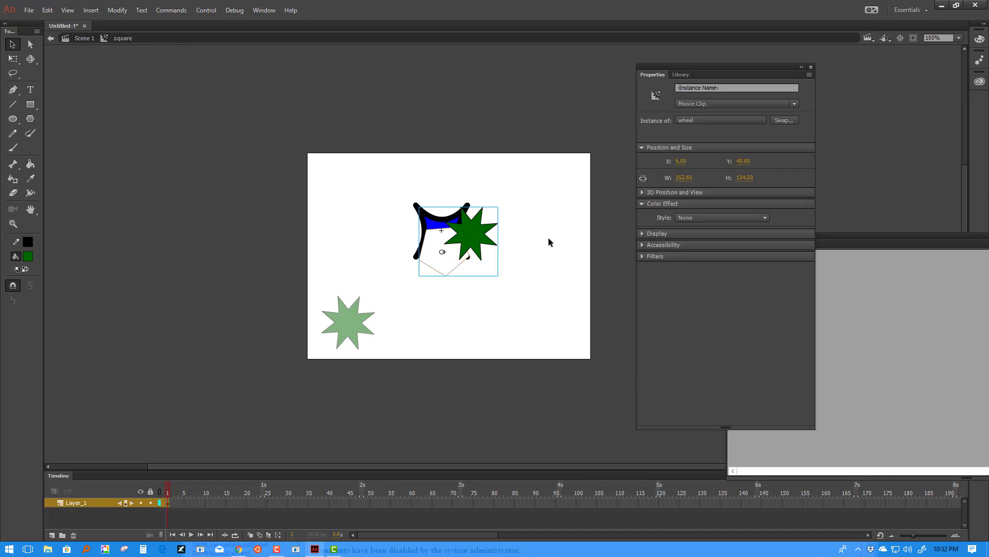
{"action": "double_click", "coordinate": [548, 237]}
Delete all the instances from the Scene 1 stage.
{"action": "left_click", "coordinate": [539, 216]}
{"action": "left_click_drag", "start_coordinate": [537, 172], "coordinate": [322, 364]}
{"action": "key", "text": "Delete"}
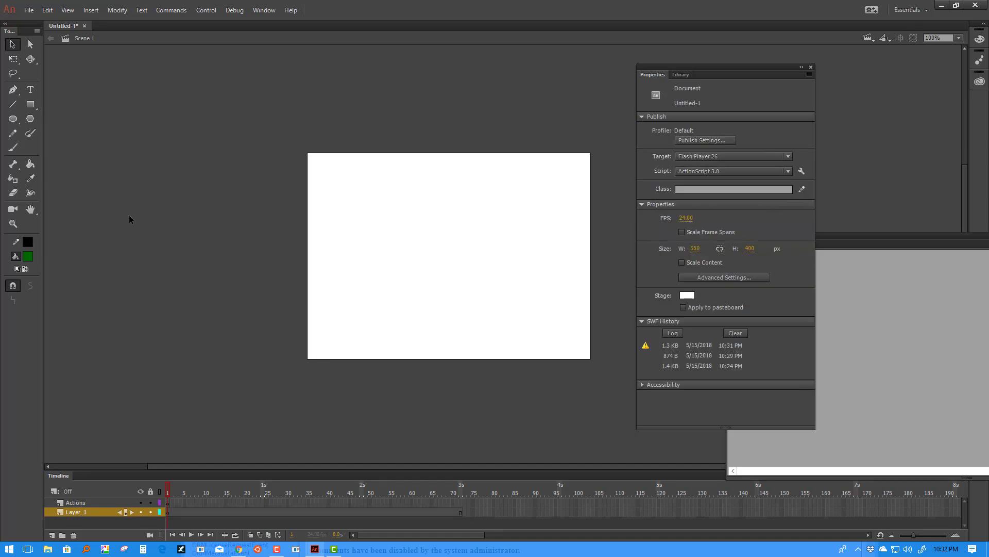
Draw a green eight-pointed star about 86 px wide near the stage's left edge and convert it to a movie clip named tire.
{"action": "left_click", "coordinate": [30, 119]}
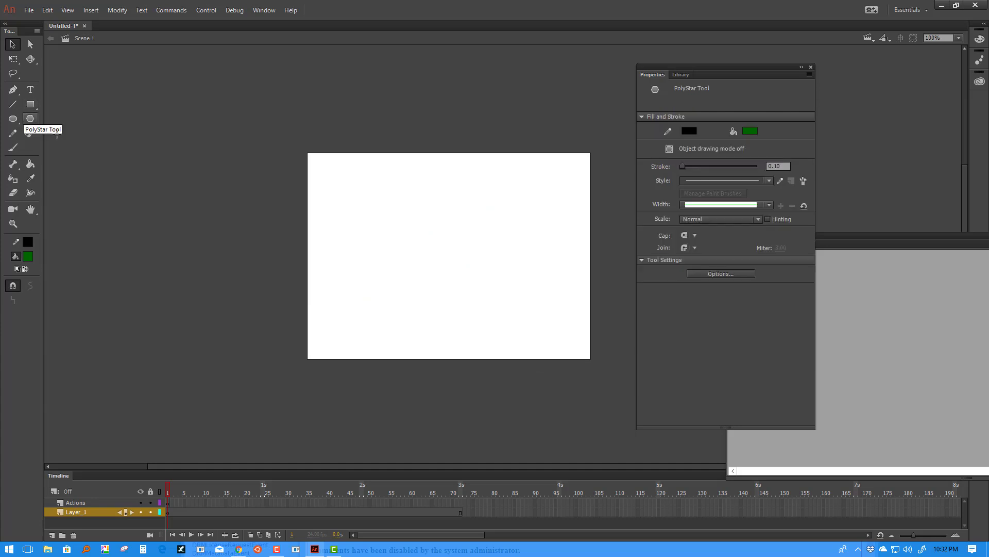
{"action": "left_click_drag", "start_coordinate": [348, 265], "coordinate": [365, 281]}
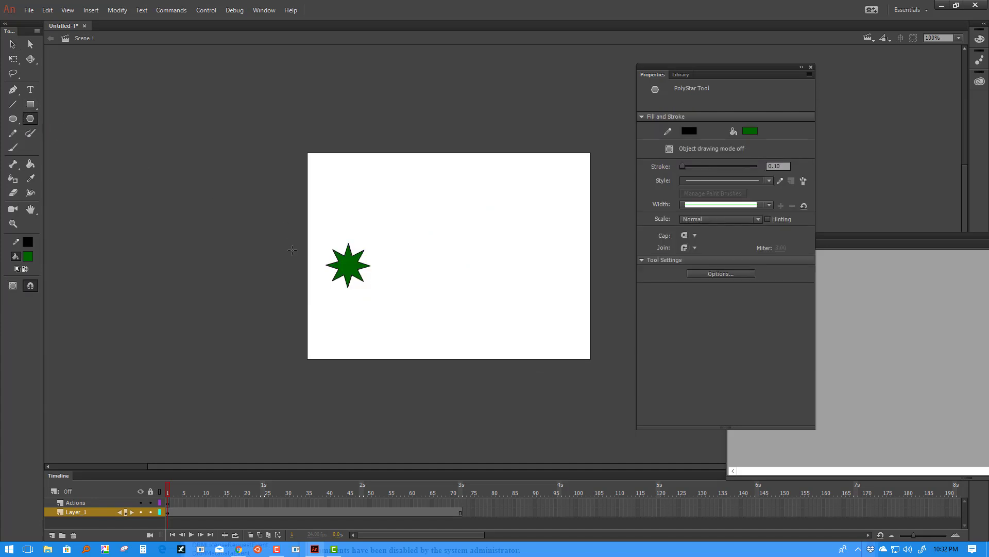
{"action": "left_click", "coordinate": [14, 44]}
{"action": "left_click_drag", "start_coordinate": [396, 239], "coordinate": [319, 305]}
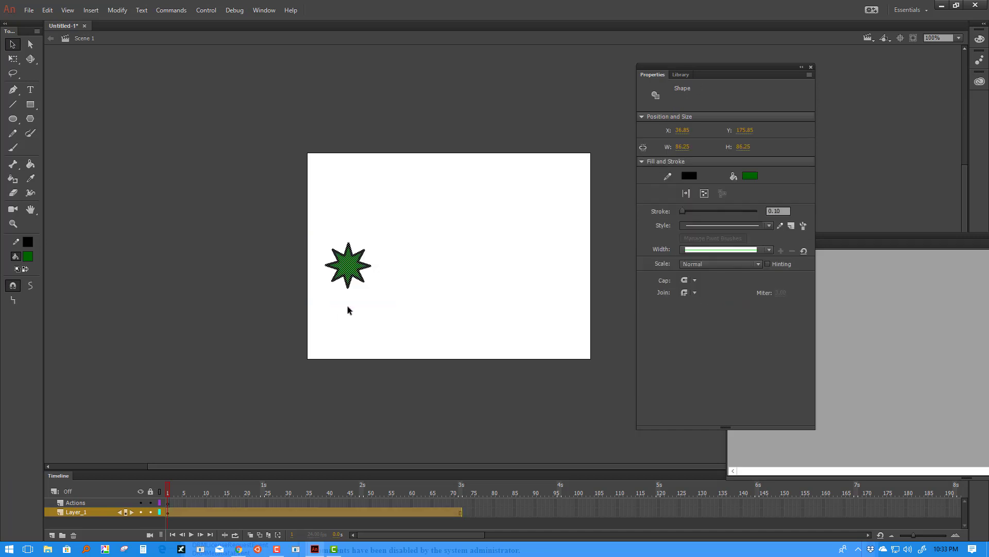
{"action": "key", "text": "F8"}
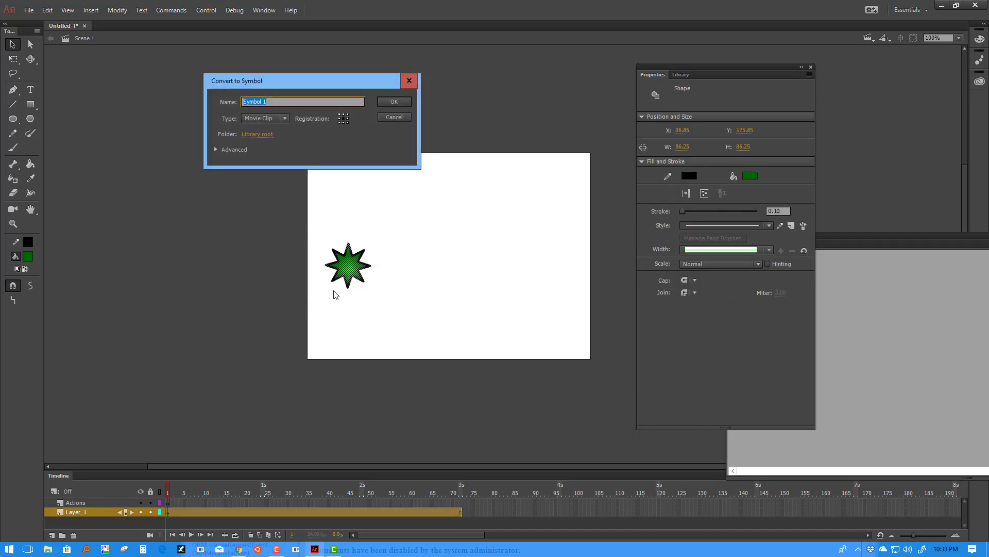
{"action": "type", "text": "tire"}
{"action": "left_click", "coordinate": [403, 101]}
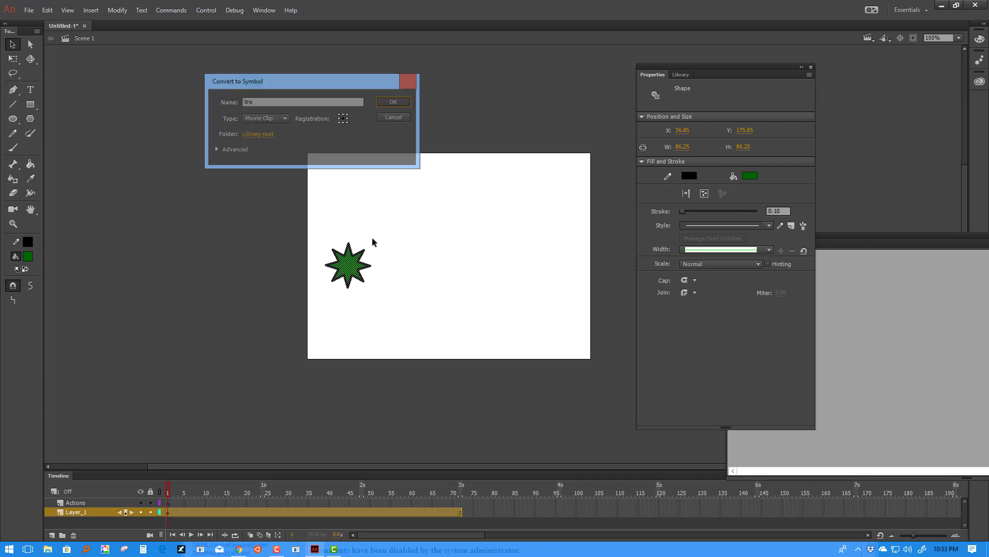
Open the tire clip and convert its star shape into a nested movie clip, keeping the default name.
{"action": "double_click", "coordinate": [347, 262]}
{"action": "left_click_drag", "start_coordinate": [408, 221], "coordinate": [295, 320]}
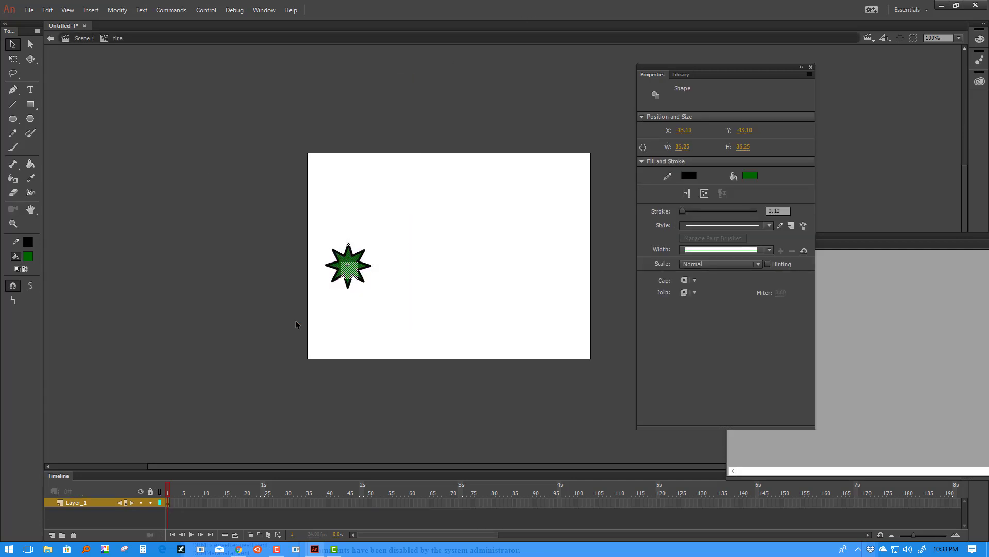
{"action": "key", "text": "F8"}
{"action": "key", "text": "Return"}
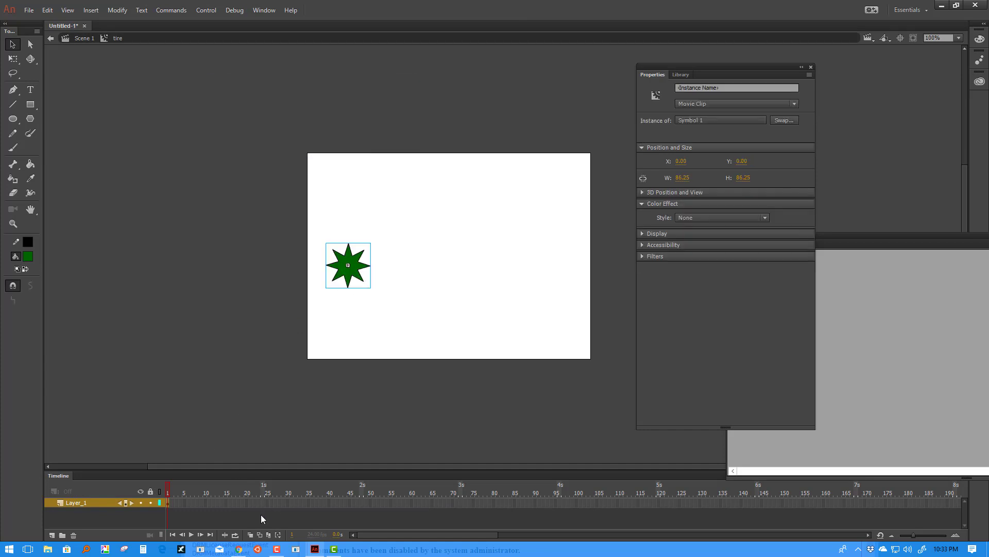
Insert a keyframe at frame 20 of the tire timeline and create a classic tween leading to it.
{"action": "right_click", "coordinate": [247, 503]}
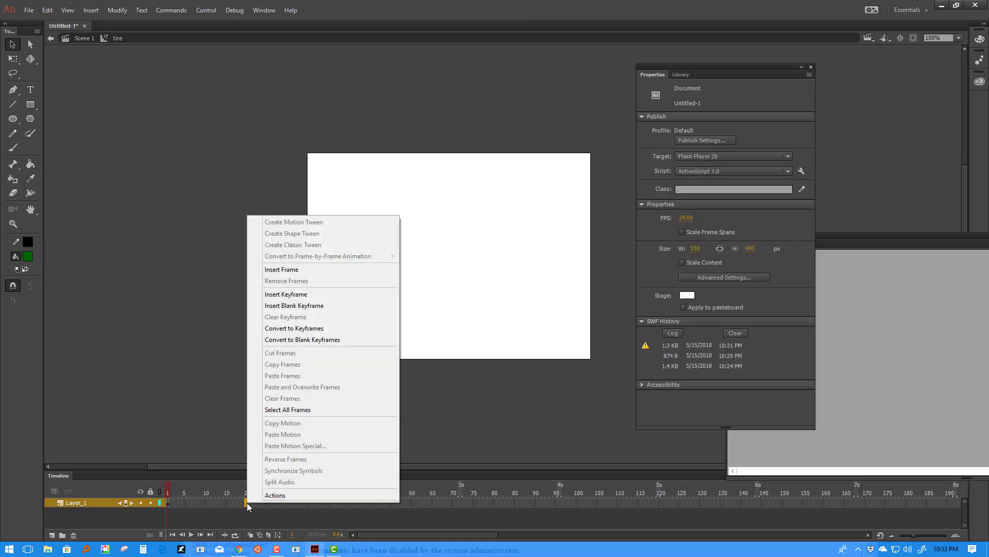
{"action": "left_click", "coordinate": [296, 296]}
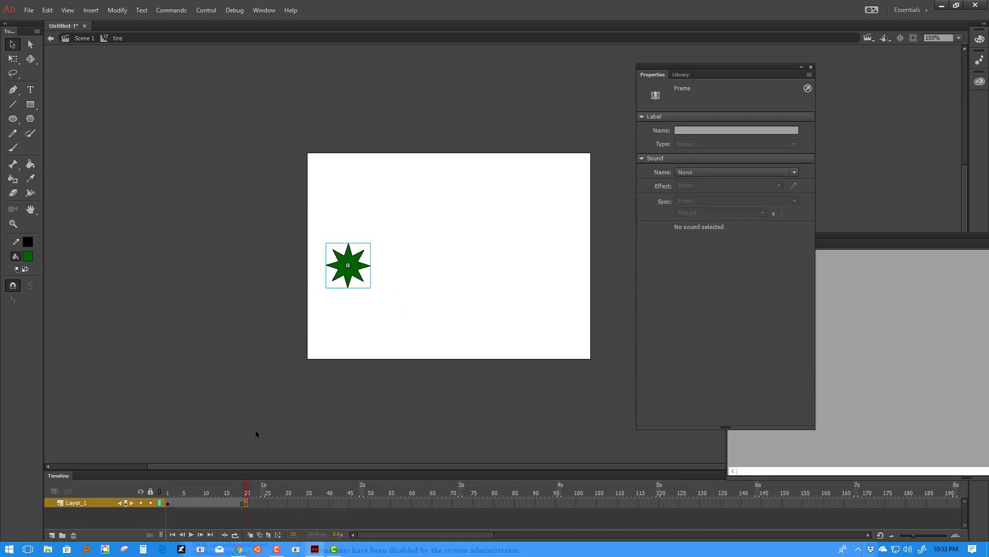
{"action": "right_click", "coordinate": [215, 504]}
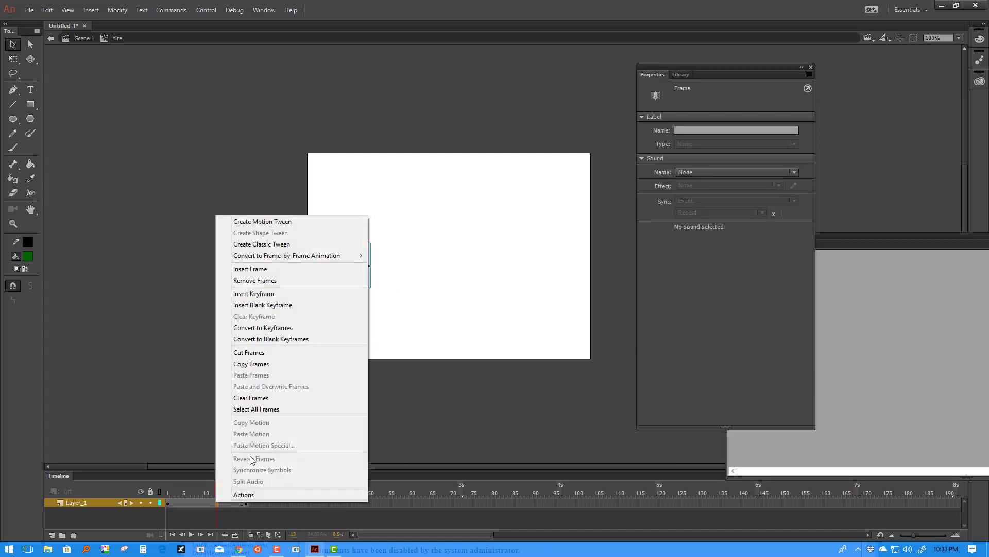
{"action": "left_click", "coordinate": [261, 244]}
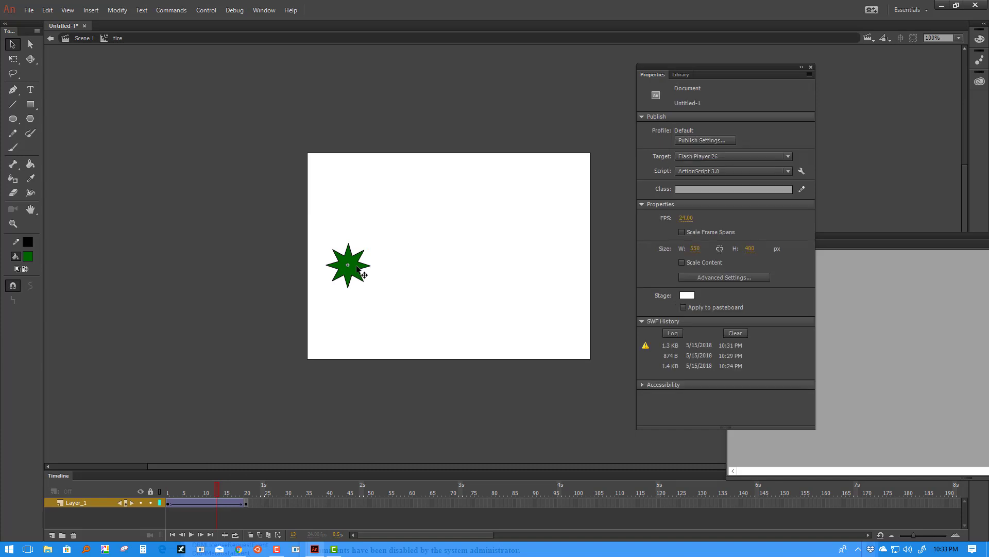
Set the tire's classic tween to rotate clockwise (CW) once and scrub through to frame 20 to check the spin.
{"action": "left_click", "coordinate": [205, 505]}
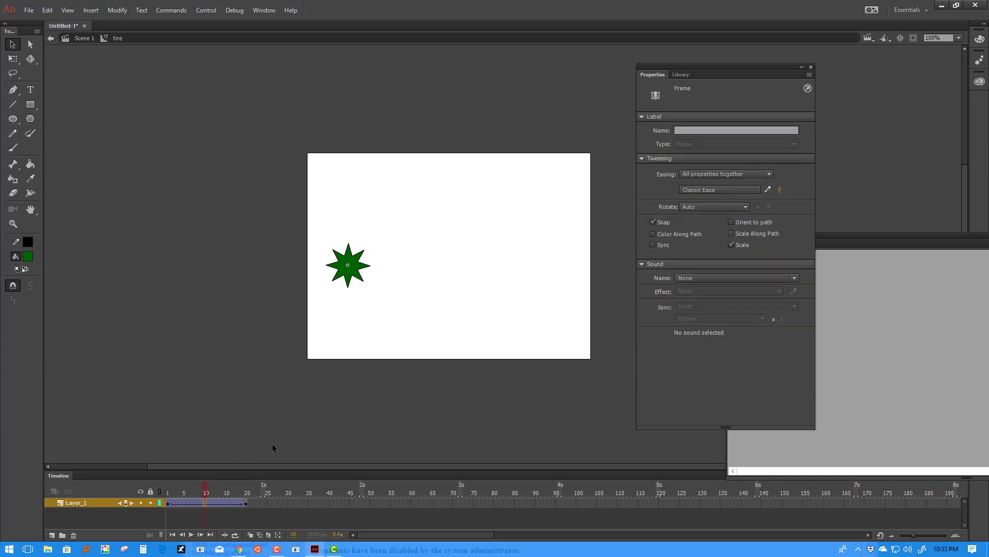
{"action": "left_click", "coordinate": [727, 208]}
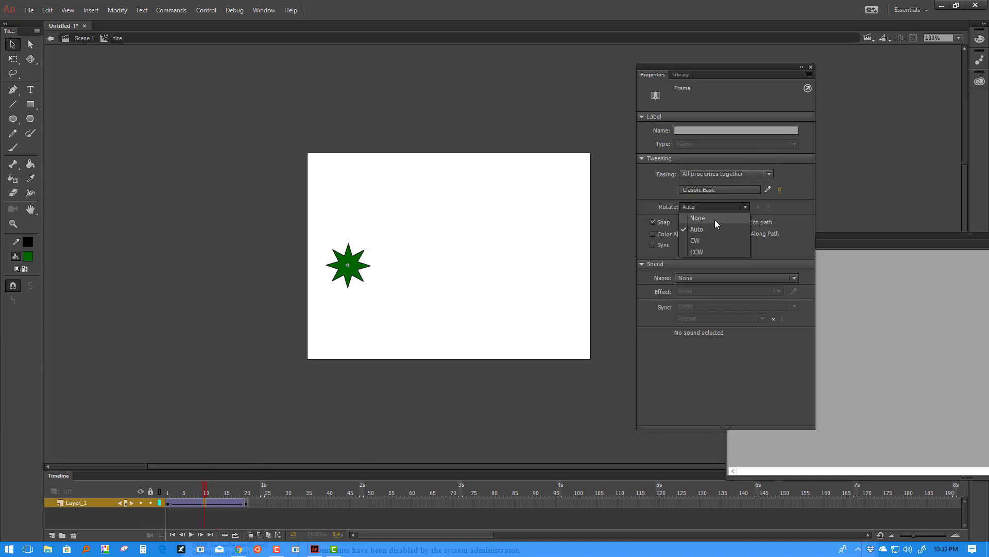
{"action": "left_click", "coordinate": [706, 239]}
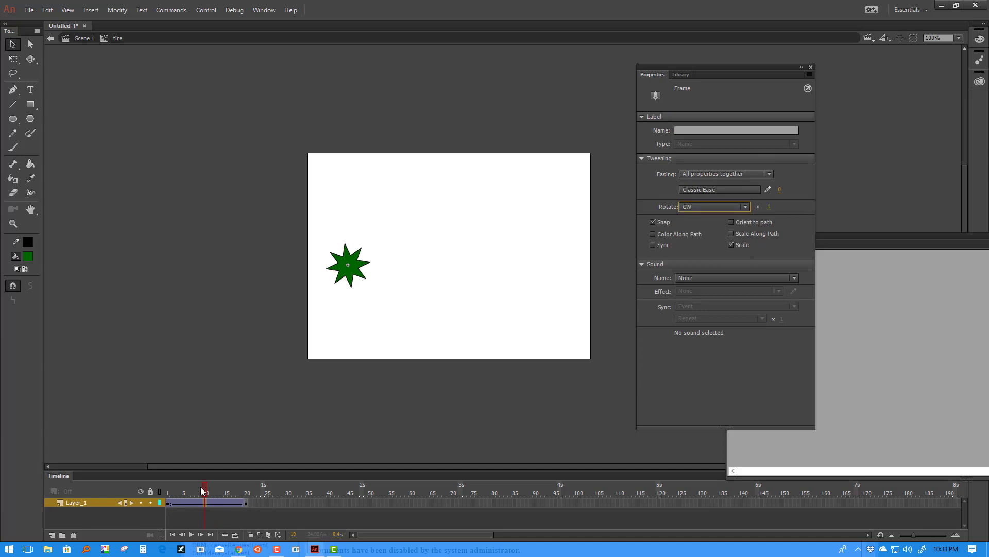
{"action": "left_click_drag", "start_coordinate": [203, 489], "coordinate": [247, 490]}
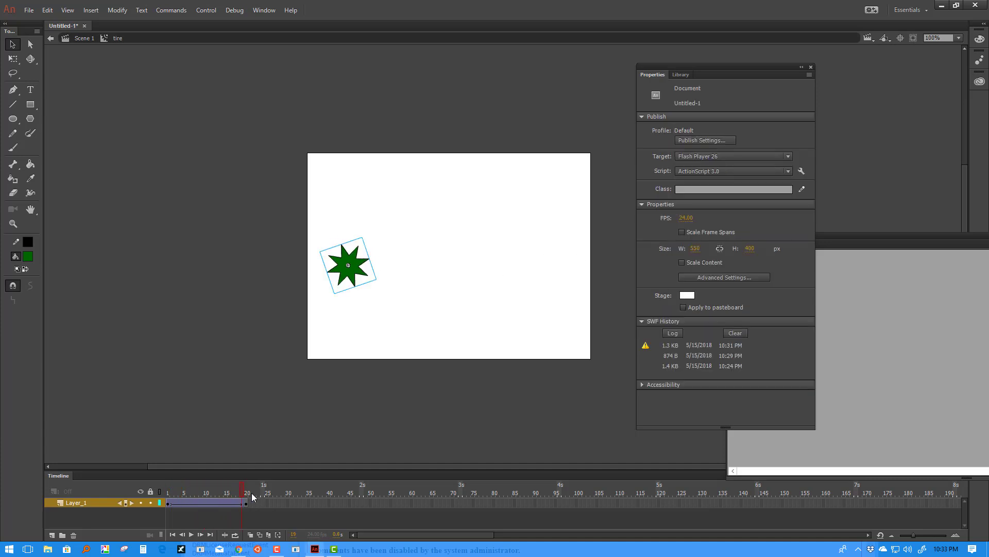
Return to Scene 1, test the movie to check the spinning tire, and close the preview.
{"action": "double_click", "coordinate": [391, 335]}
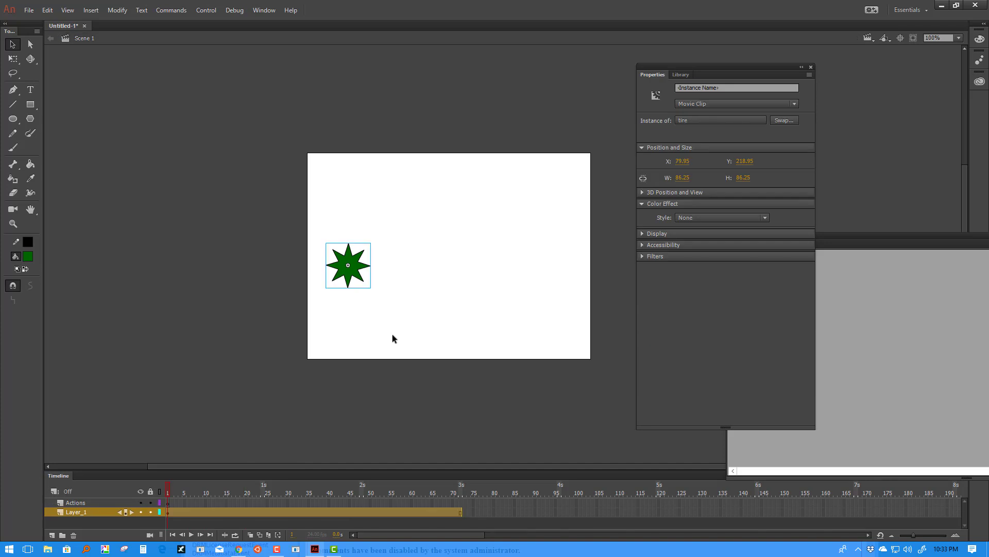
{"action": "key", "text": "ctrl+Return"}
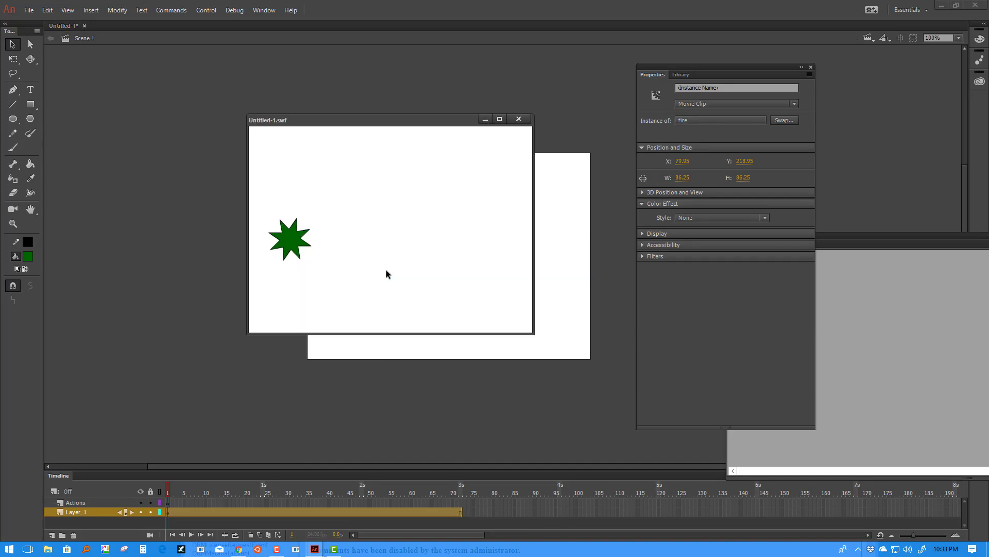
{"action": "left_click", "coordinate": [519, 119]}
Duplicate the tire instance in place, move the copy horizontally to X 270, and test the movie.
{"action": "right_click", "coordinate": [360, 263]}
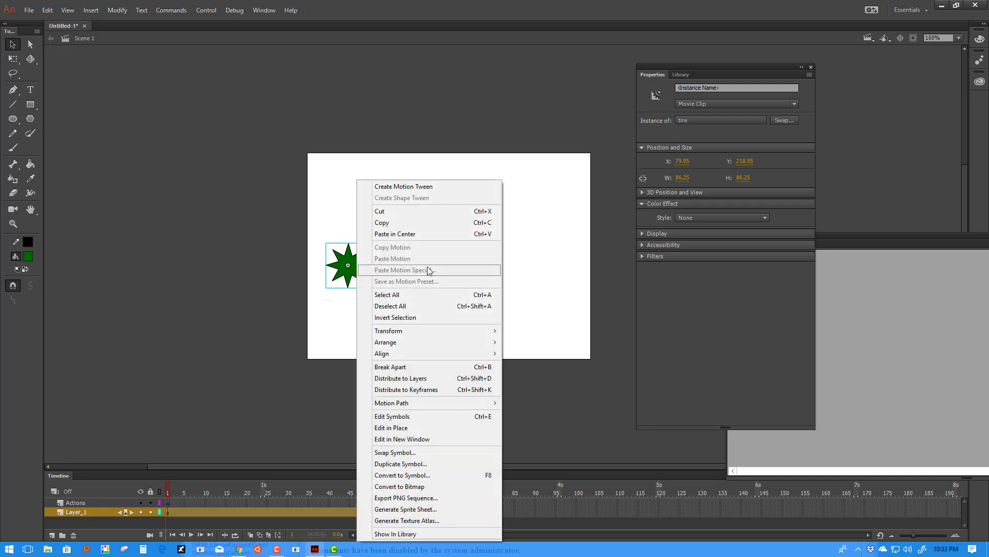
{"action": "left_click", "coordinate": [397, 224]}
{"action": "right_click", "coordinate": [438, 251]}
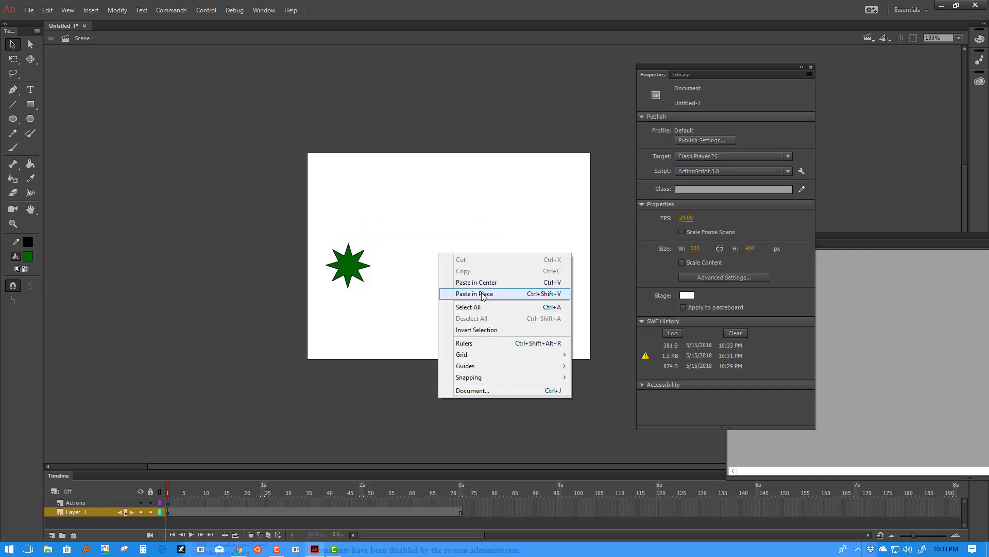
{"action": "left_click", "coordinate": [464, 291]}
{"action": "left_click_drag", "start_coordinate": [359, 268], "coordinate": [450, 267]}
{"action": "key", "text": "ctrl+Return"}
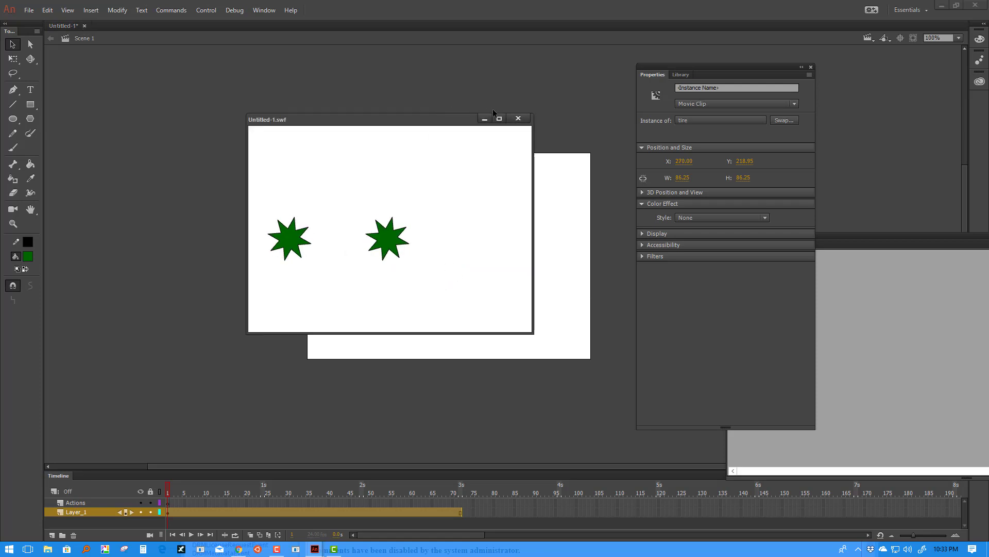
{"action": "left_click", "coordinate": [518, 119]}
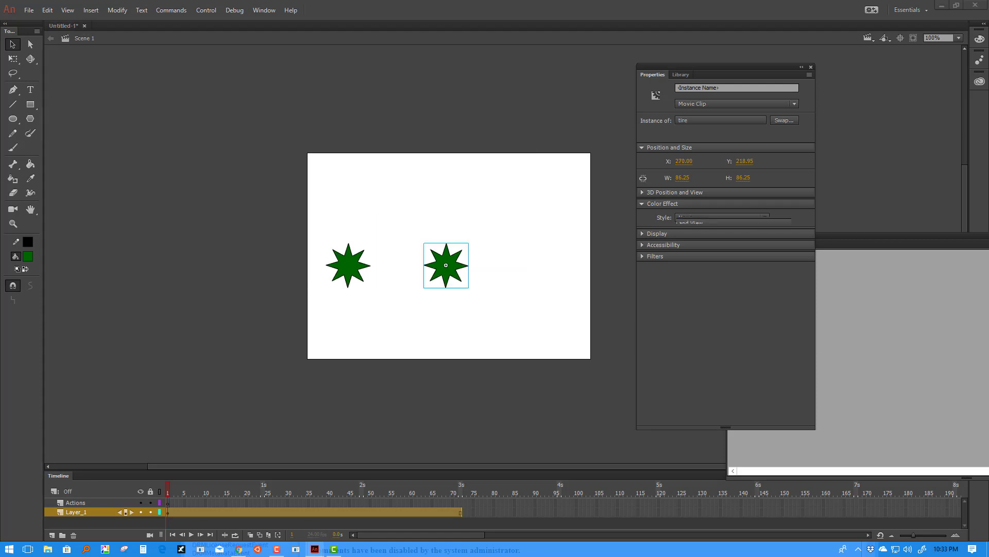
Draw a wide green rectangle with a black stroke just above the two tires, spanning roughly from one to the other.
{"action": "left_click", "coordinate": [31, 104]}
{"action": "left_click_drag", "start_coordinate": [332, 198], "coordinate": [462, 225]}
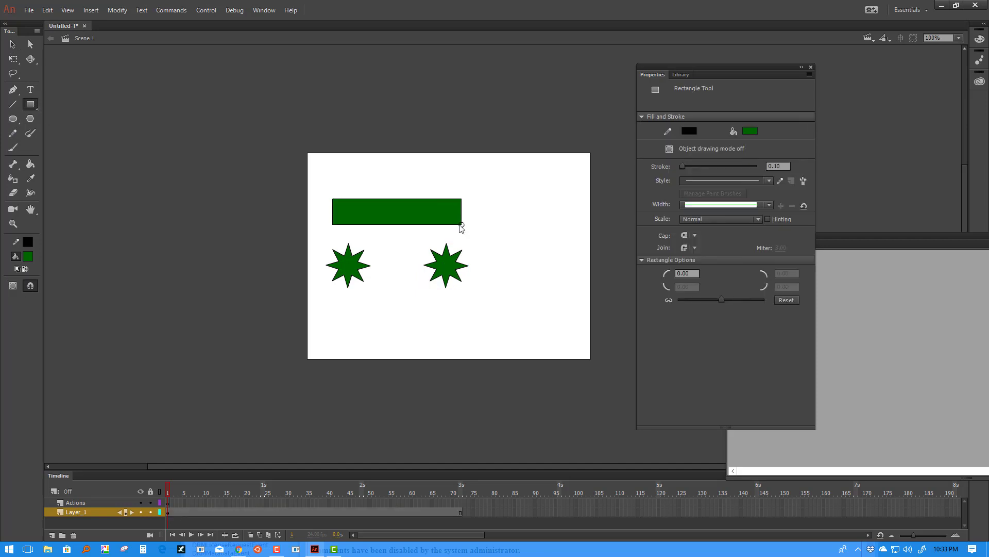
Add a smaller green rectangle as a cab over the body and convert both rectangles to a Movie Clip symbol named "chasis".
{"action": "mouse_move", "coordinate": [394, 183]}
{"action": "left_mouse_down"}
{"action": "mouse_move", "coordinate": [423, 211]}
{"action": "mouse_move", "coordinate": [435, 208]}
{"action": "left_mouse_up"}
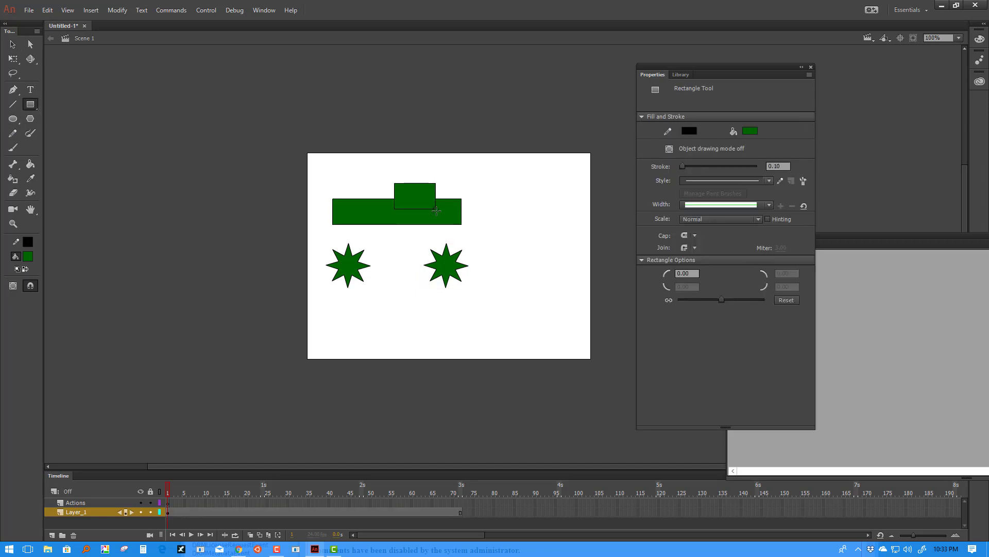
{"action": "left_click", "coordinate": [13, 44]}
{"action": "mouse_move", "coordinate": [512, 164]}
{"action": "left_mouse_down"}
{"action": "mouse_move", "coordinate": [305, 241]}
{"action": "mouse_move", "coordinate": [310, 232]}
{"action": "left_mouse_up"}
{"action": "key", "text": "F8"}
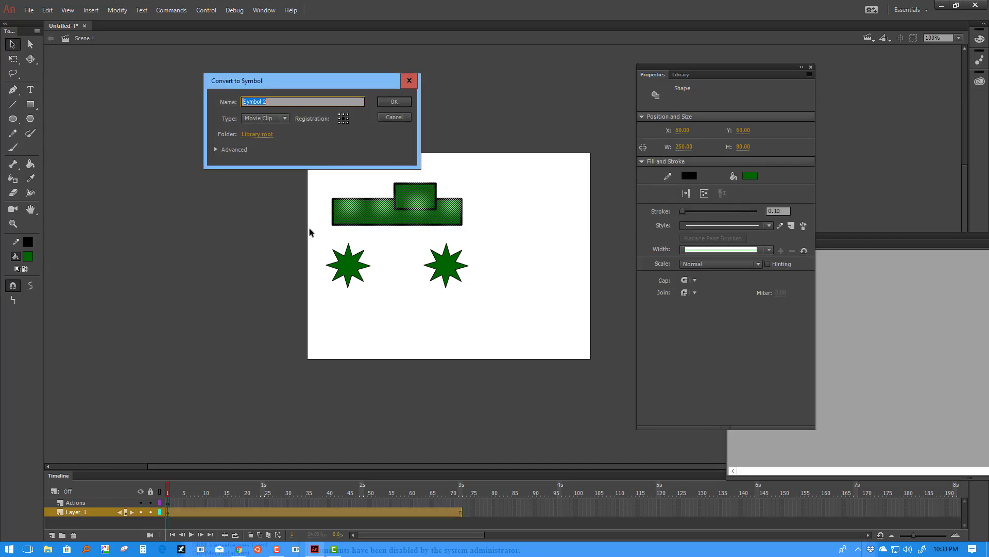
{"action": "type", "text": "chasis"}
{"action": "left_click", "coordinate": [402, 102]}
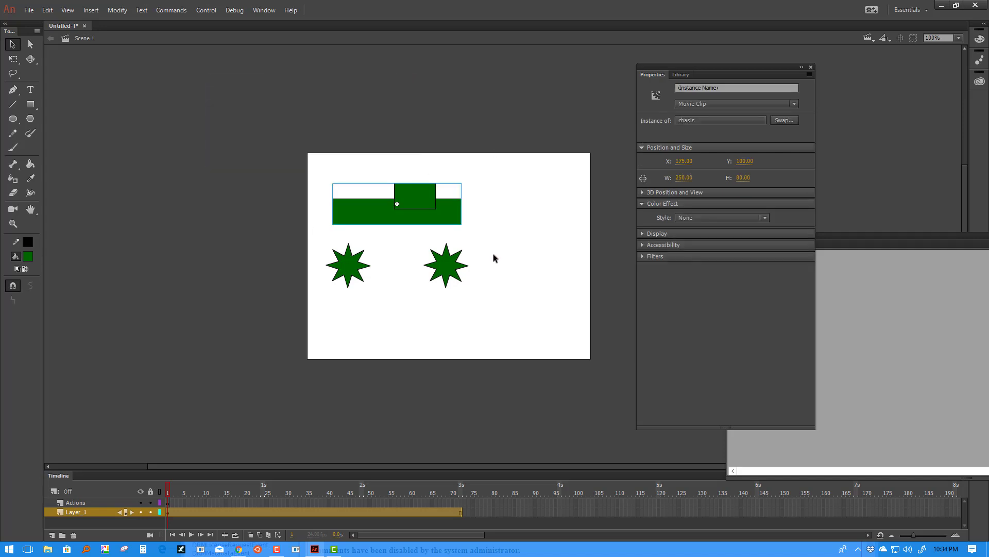
Mount both tires on the chassis's lower edge in front of the body, and test the movie.
{"action": "left_click_drag", "start_coordinate": [300, 240], "coordinate": [498, 318]}
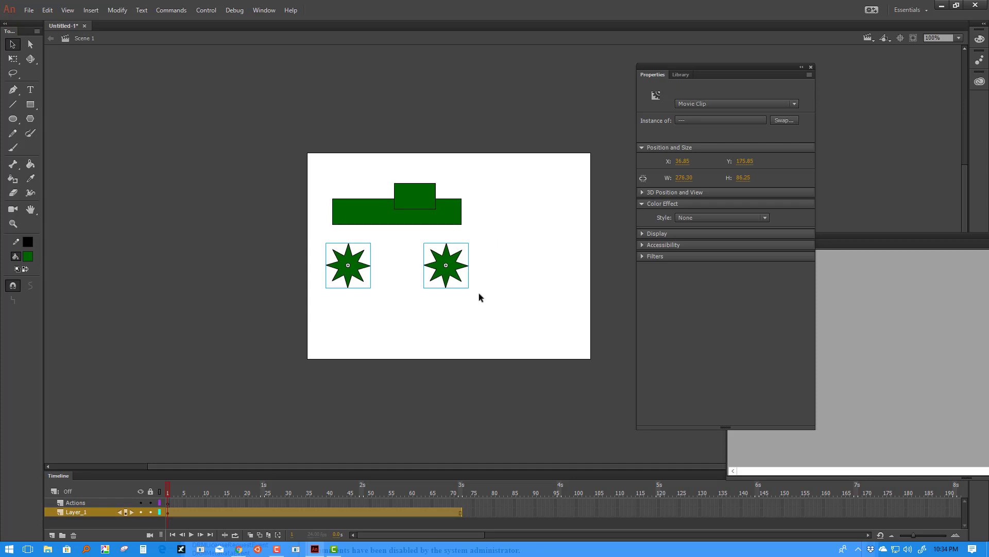
{"action": "left_click_drag", "start_coordinate": [449, 258], "coordinate": [448, 228]}
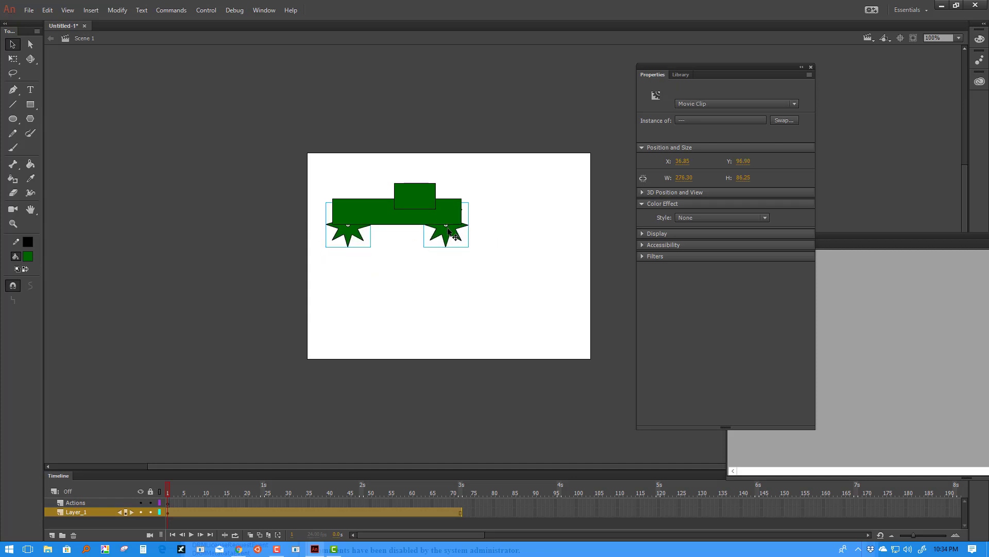
{"action": "key", "text": "ctrl+shift+Up"}
{"action": "left_click", "coordinate": [496, 281]}
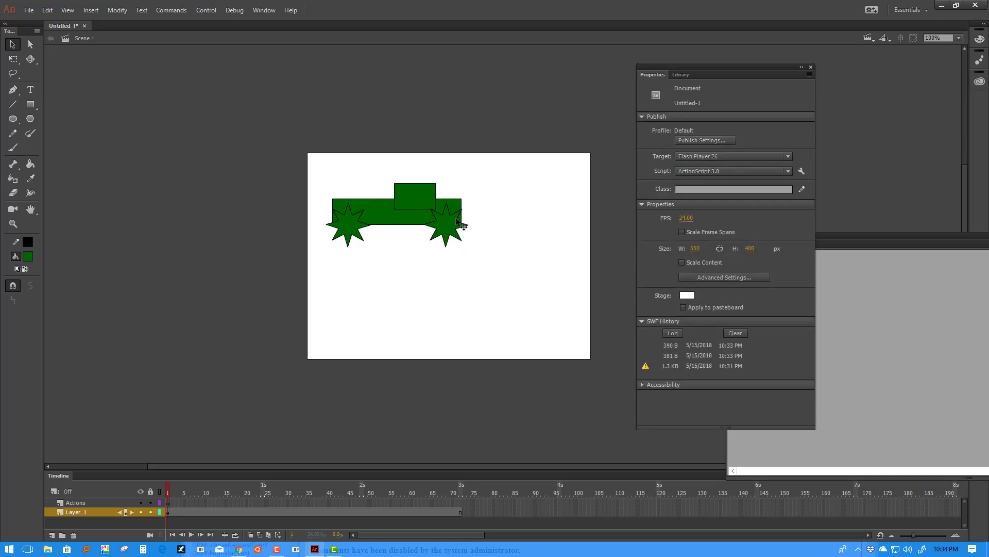
{"action": "key", "text": "ctrl+Return"}
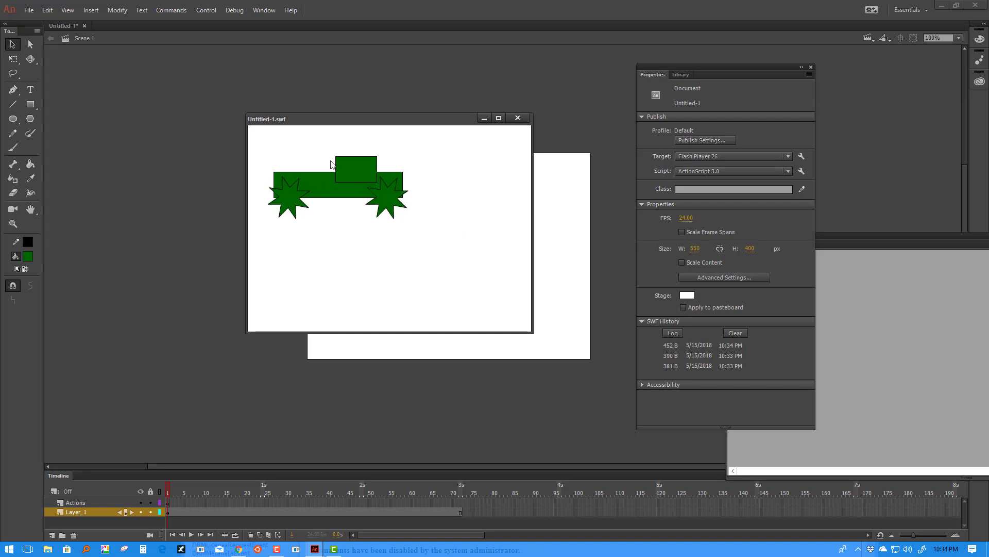
{"action": "left_click", "coordinate": [517, 118]}
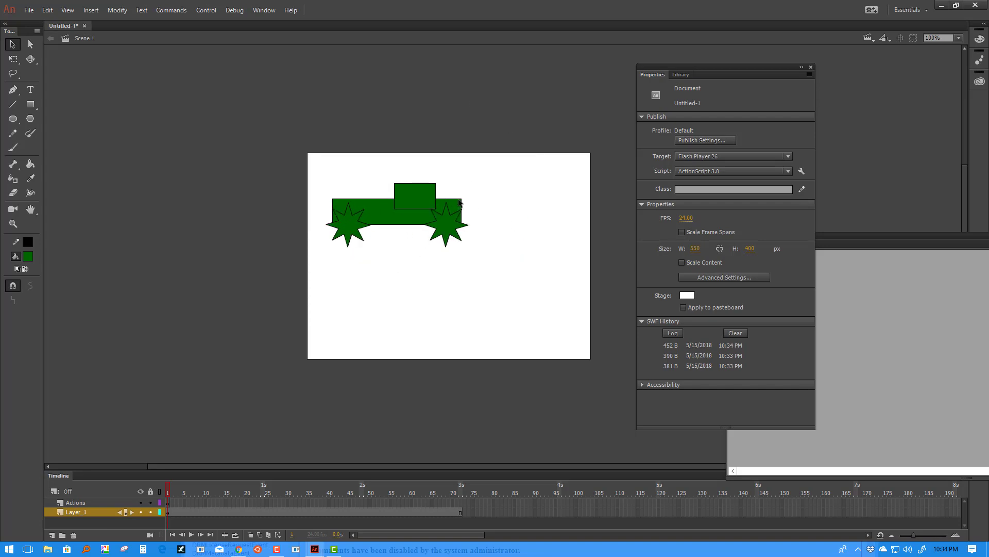
Convert the chassis and both tires together into a Movie Clip symbol named "car" with bottom-centre registration.
{"action": "left_click_drag", "start_coordinate": [498, 175], "coordinate": [326, 267]}
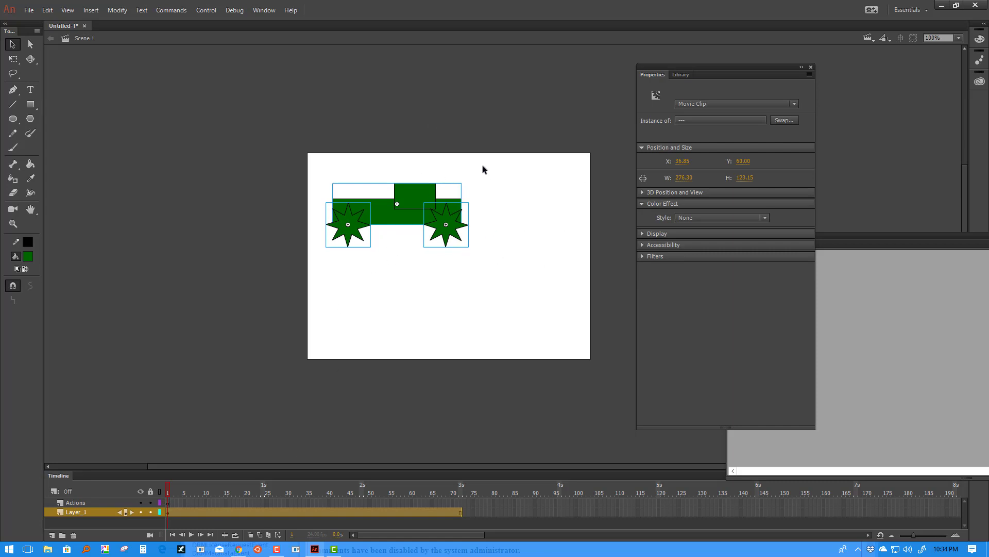
{"action": "right_click", "coordinate": [448, 215]}
{"action": "left_click_drag", "start_coordinate": [495, 165], "coordinate": [310, 270]}
{"action": "right_click", "coordinate": [454, 212]}
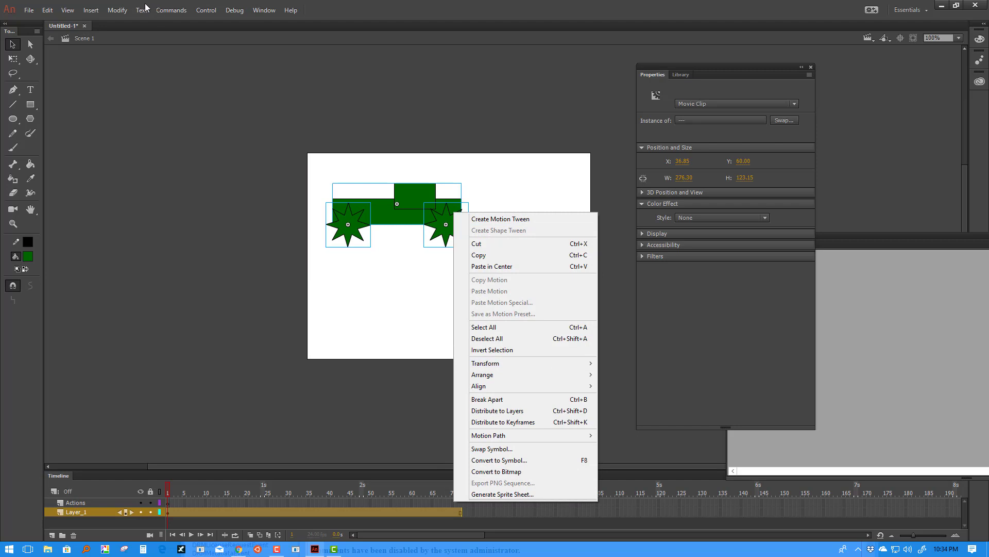
{"action": "left_click", "coordinate": [124, 10]}
{"action": "left_click", "coordinate": [147, 37]}
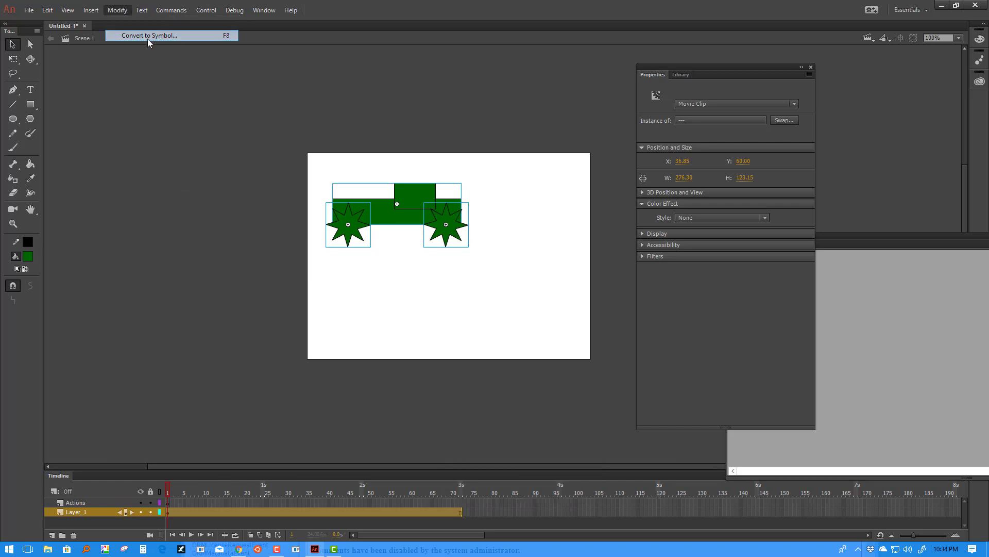
{"action": "type", "text": "car"}
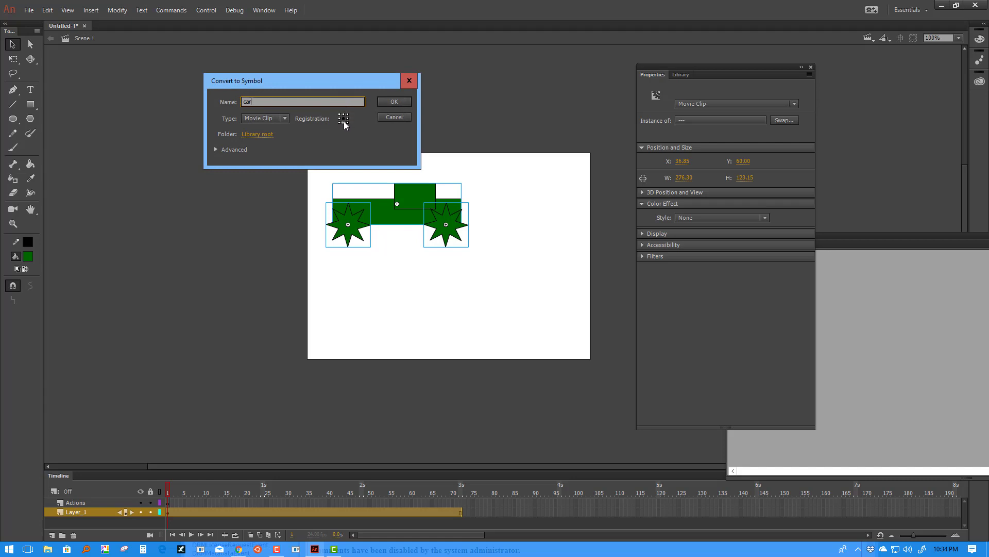
{"action": "left_click", "coordinate": [345, 122]}
{"action": "left_click", "coordinate": [404, 103]}
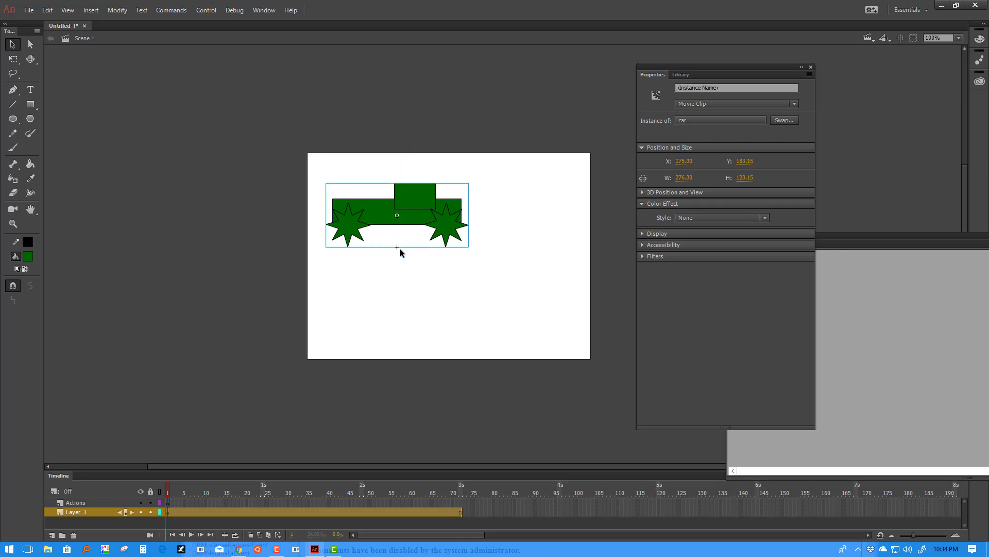
Move the car's transformation point to the bottom centre of its bounding box using Free Transform.
{"action": "left_click", "coordinate": [509, 227]}
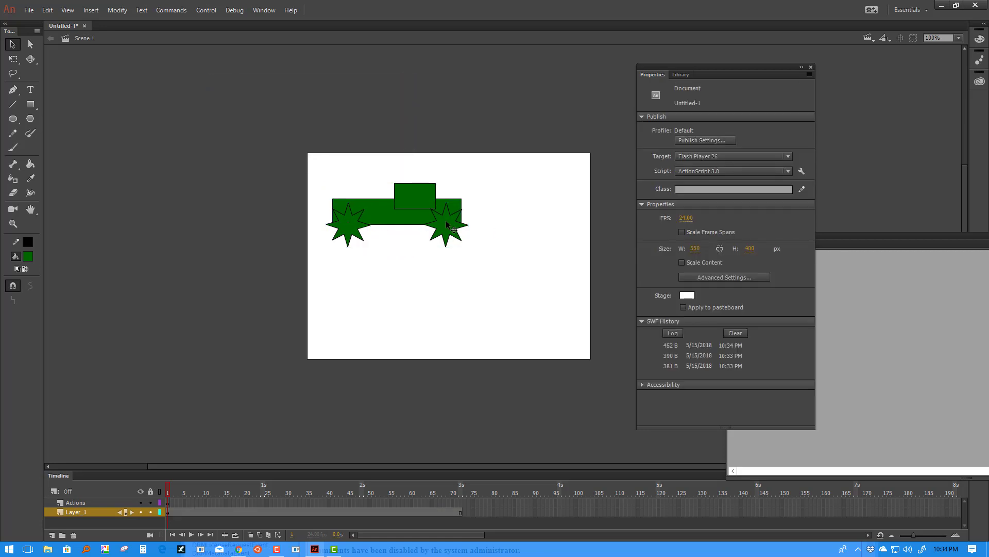
{"action": "left_click", "coordinate": [447, 221]}
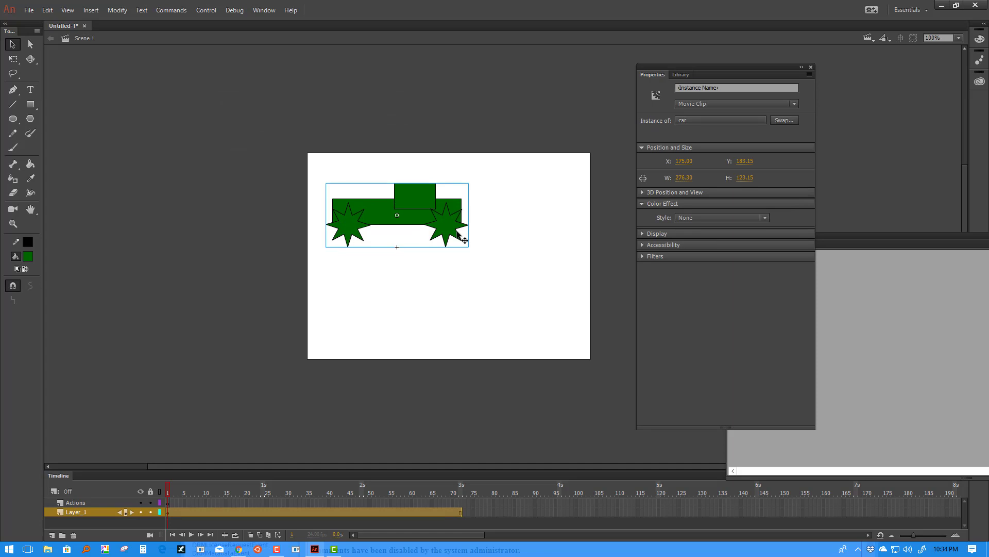
{"action": "left_click", "coordinate": [13, 58]}
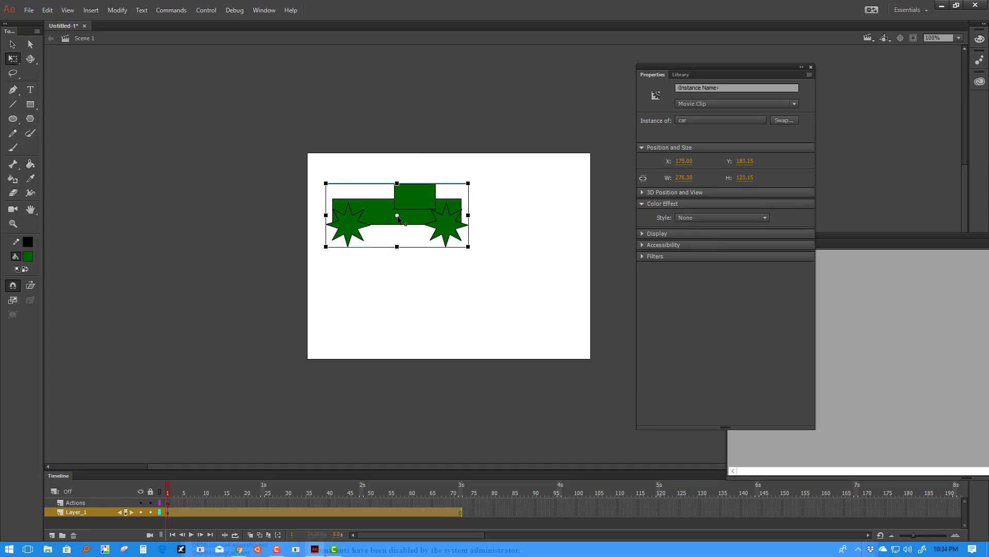
{"action": "left_click_drag", "start_coordinate": [397, 216], "coordinate": [397, 246]}
Move the car straight down on the stage to about Y 269 and test the movie.
{"action": "left_click", "coordinate": [499, 199]}
{"action": "left_click_drag", "start_coordinate": [432, 235], "coordinate": [422, 255]}
{"action": "key", "text": "ctrl+Return"}
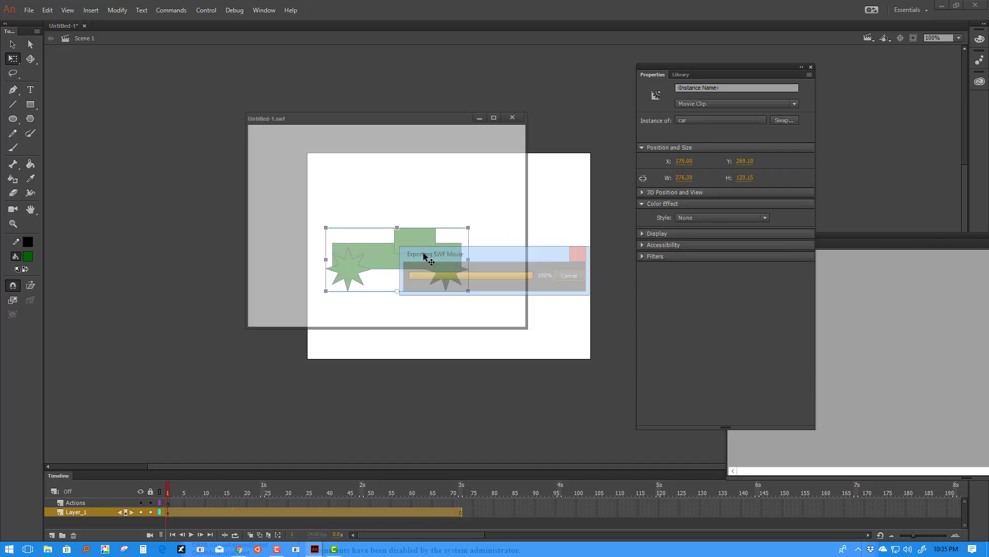
{"action": "left_click", "coordinate": [525, 119]}
Insert a keyframe at frame 72 with the car past the stage's right edge, about X 652, and start it off-stage at X -152 in frame 1.
{"action": "left_click", "coordinate": [460, 521]}
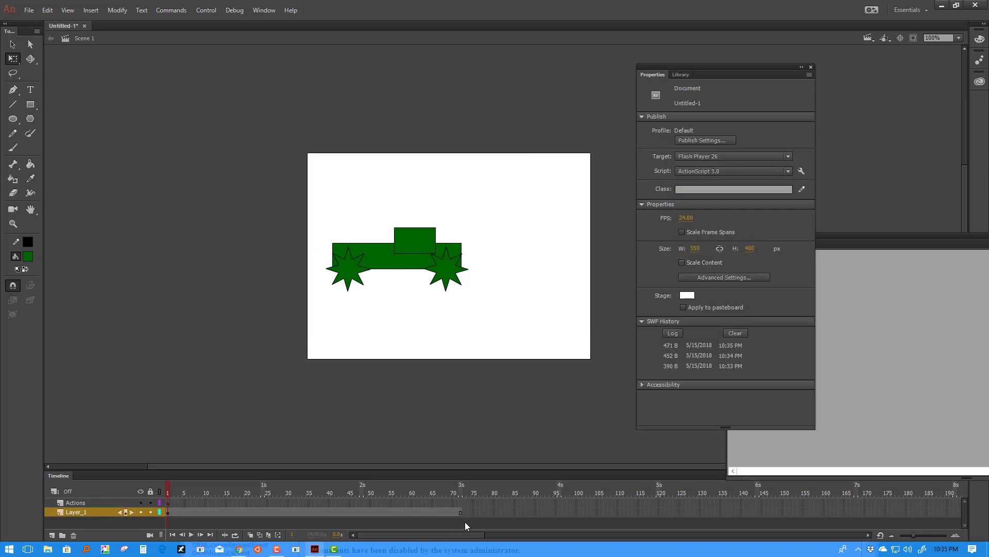
{"action": "right_click", "coordinate": [460, 512]}
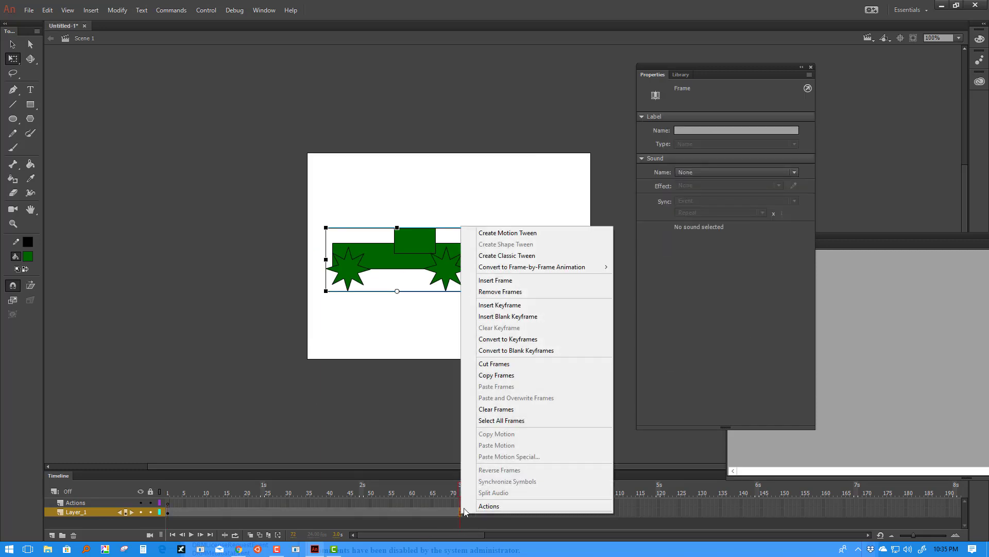
{"action": "left_click", "coordinate": [502, 304]}
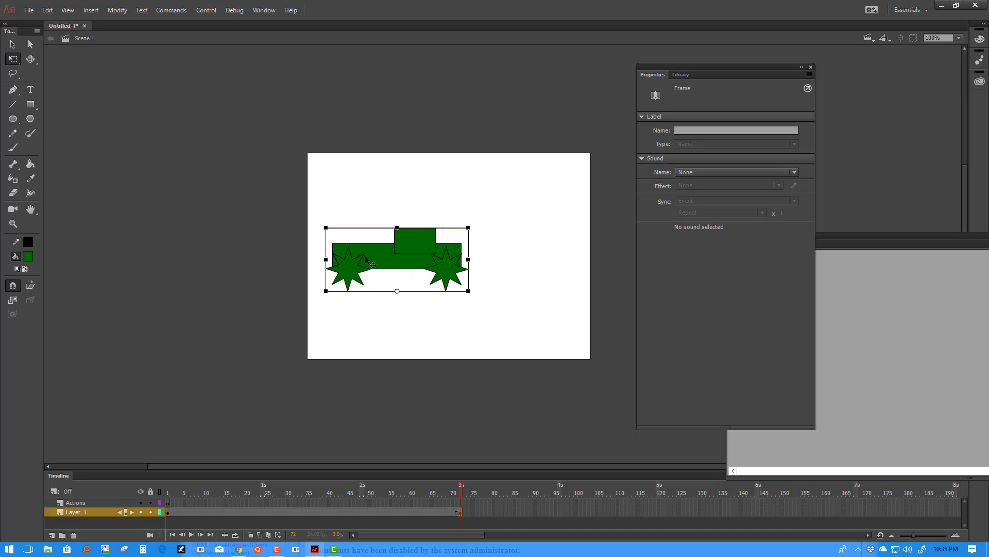
{"action": "left_click_drag", "start_coordinate": [365, 255], "coordinate": [609, 262]}
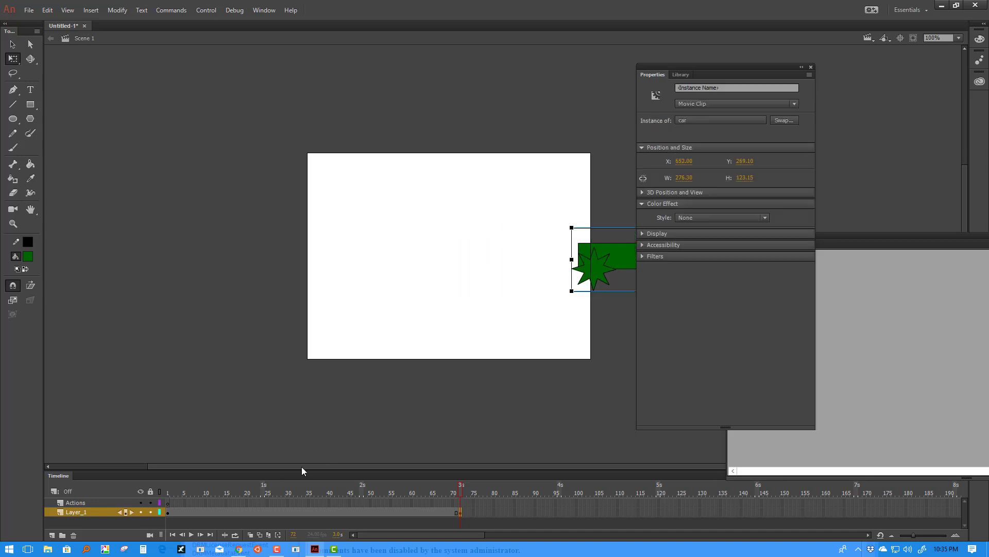
{"action": "left_click", "coordinate": [167, 512]}
{"action": "left_click_drag", "start_coordinate": [434, 272], "coordinate": [217, 265]}
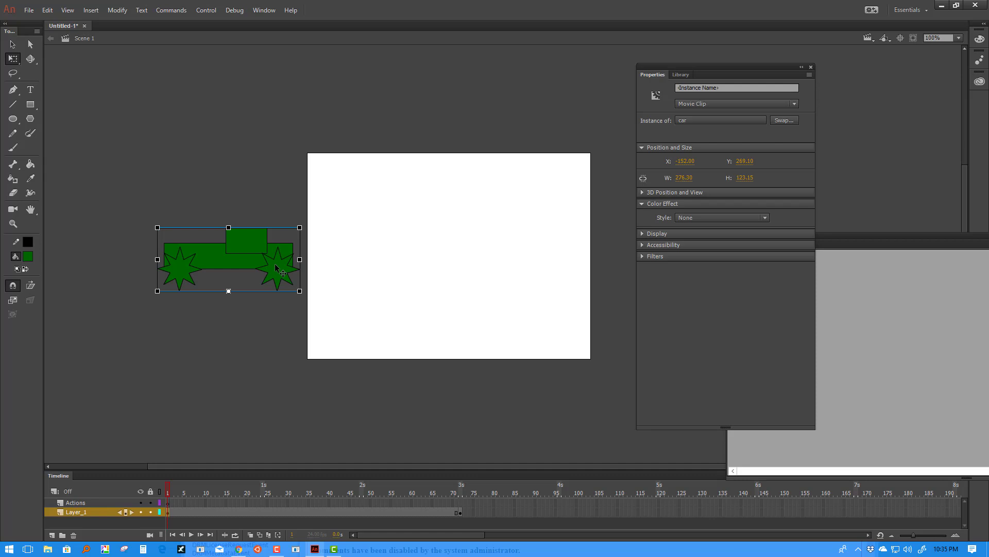
Create a classic tween between the car's two keyframes on Layer_1 and test the movie to watch it drive across.
{"action": "right_click", "coordinate": [257, 511]}
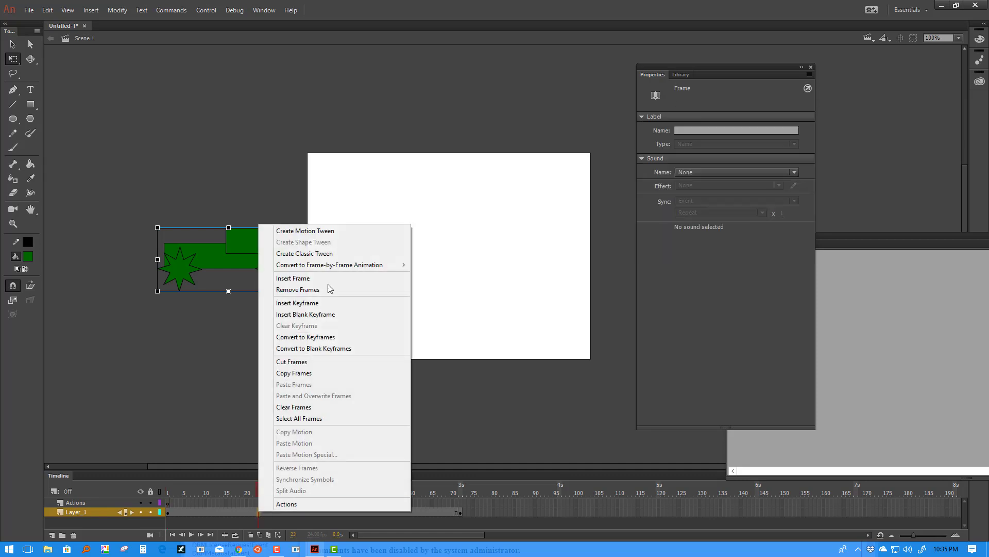
{"action": "left_click", "coordinate": [324, 254]}
{"action": "left_click_drag", "start_coordinate": [170, 487], "coordinate": [153, 521]}
{"action": "left_click", "coordinate": [154, 518]}
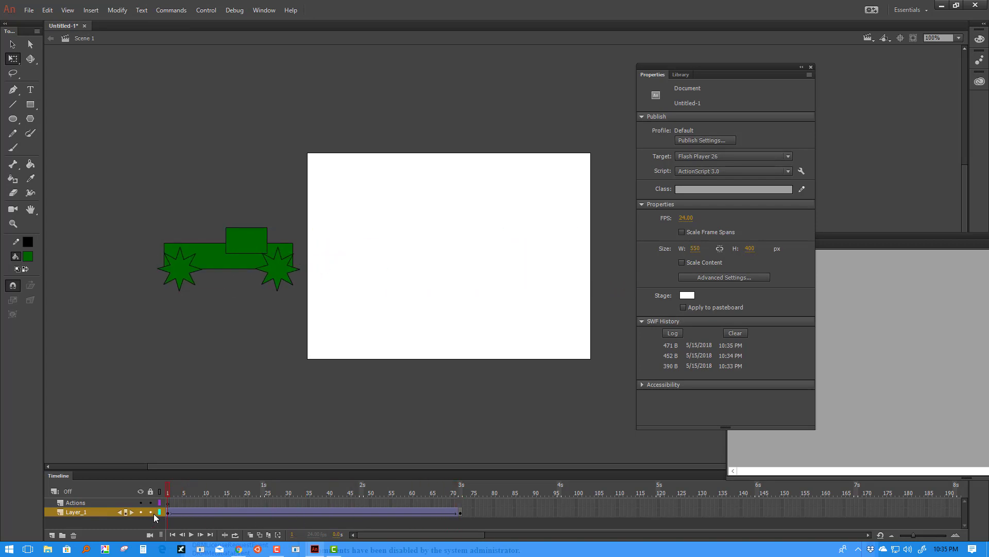
{"action": "key", "text": "ctrl+Return"}
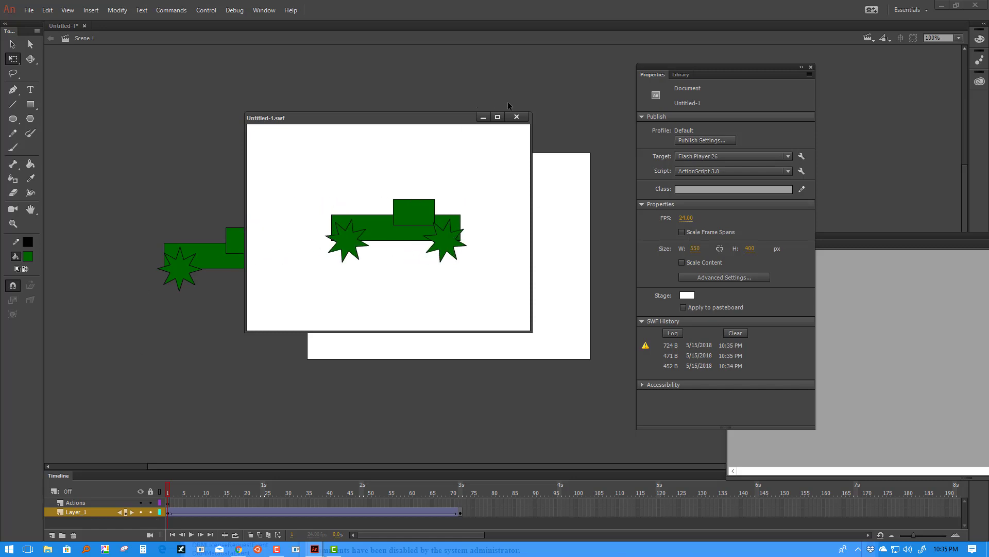
{"action": "left_click", "coordinate": [517, 116]}
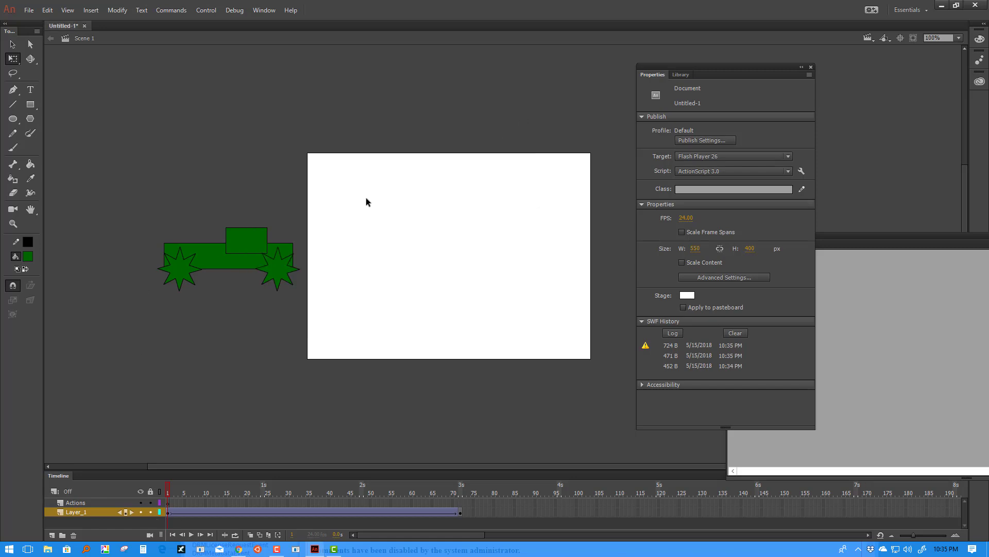
Try moving the car onto the stage at about X 280 and deleting it, and undo both changes.
{"action": "left_click_drag", "start_coordinate": [366, 197], "coordinate": [110, 342]}
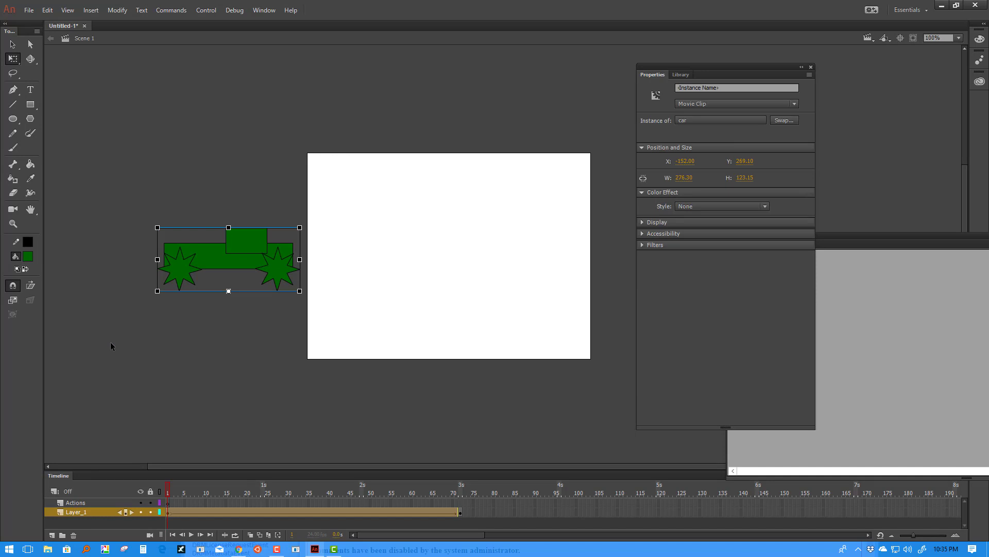
{"action": "left_click_drag", "start_coordinate": [278, 252], "coordinate": [501, 258]}
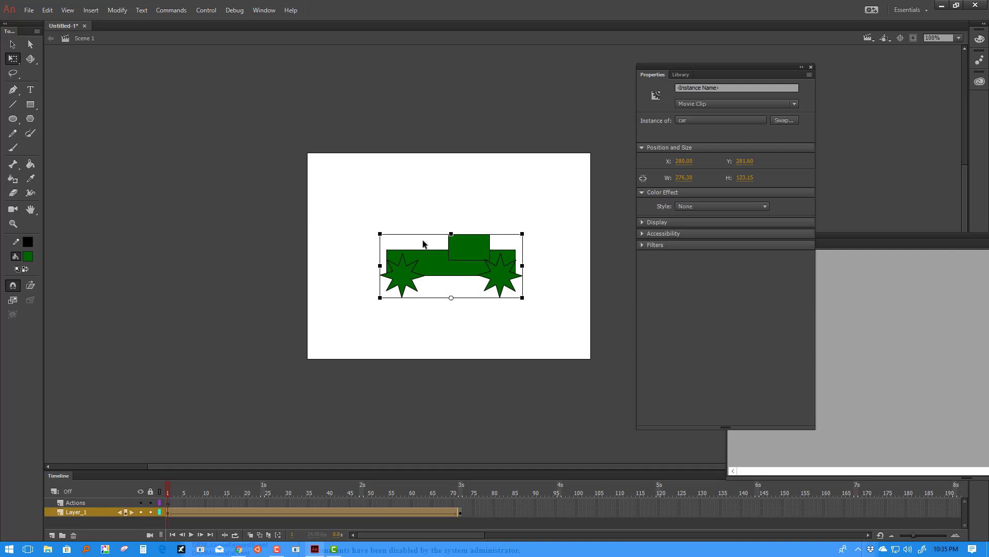
{"action": "key", "text": "Delete"}
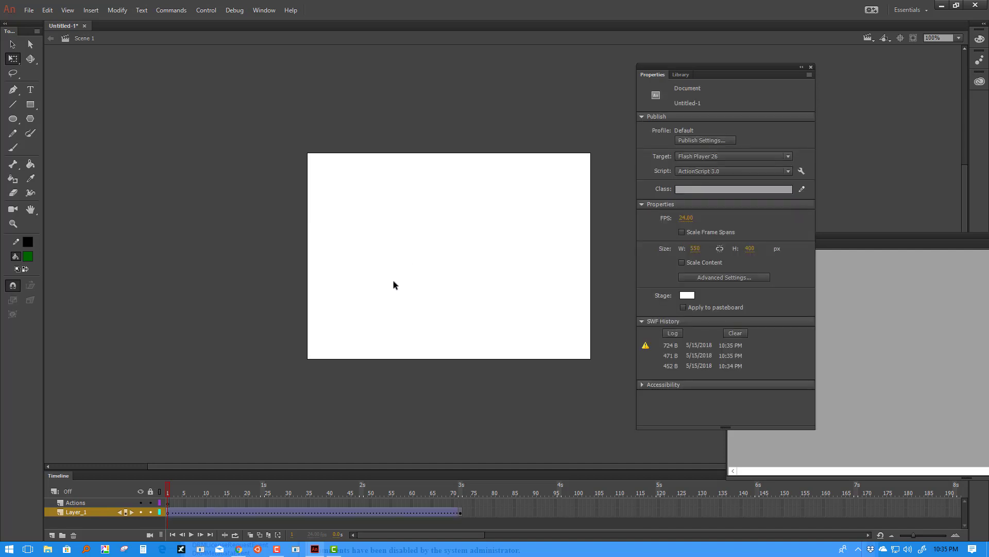
{"action": "key", "text": "ctrl+z"}
{"action": "key", "text": "ctrl+z"}
{"action": "key", "text": "ctrl+z"}
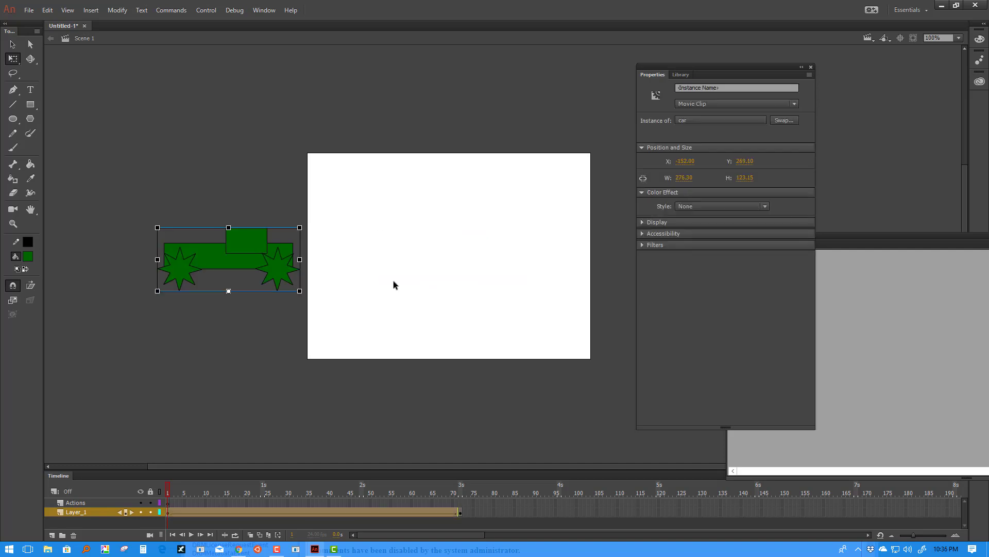
Remove all frames after frame 1 on both layers and remove the classic tween from Layer_1's first frame.
{"action": "left_click_drag", "start_coordinate": [471, 516], "coordinate": [179, 496]}
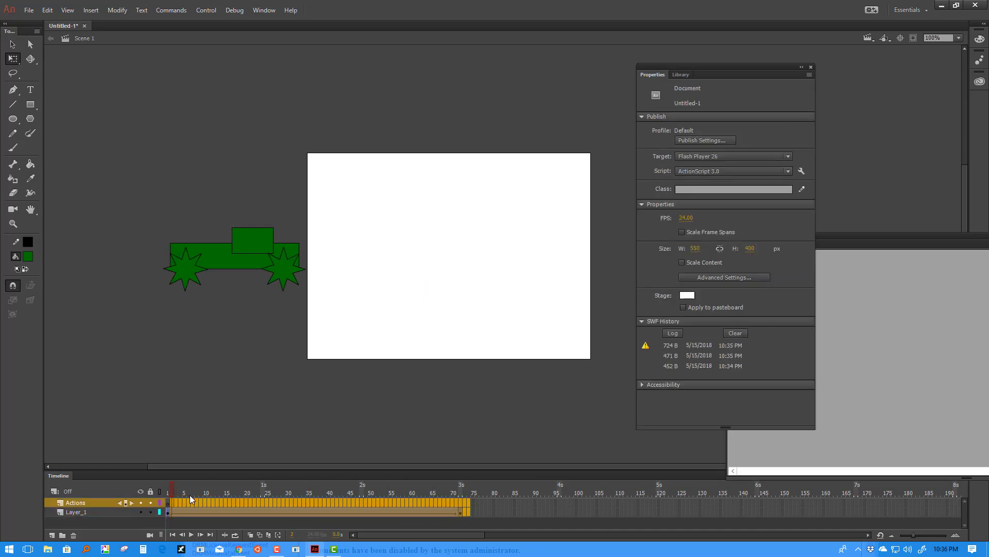
{"action": "right_click", "coordinate": [192, 499]}
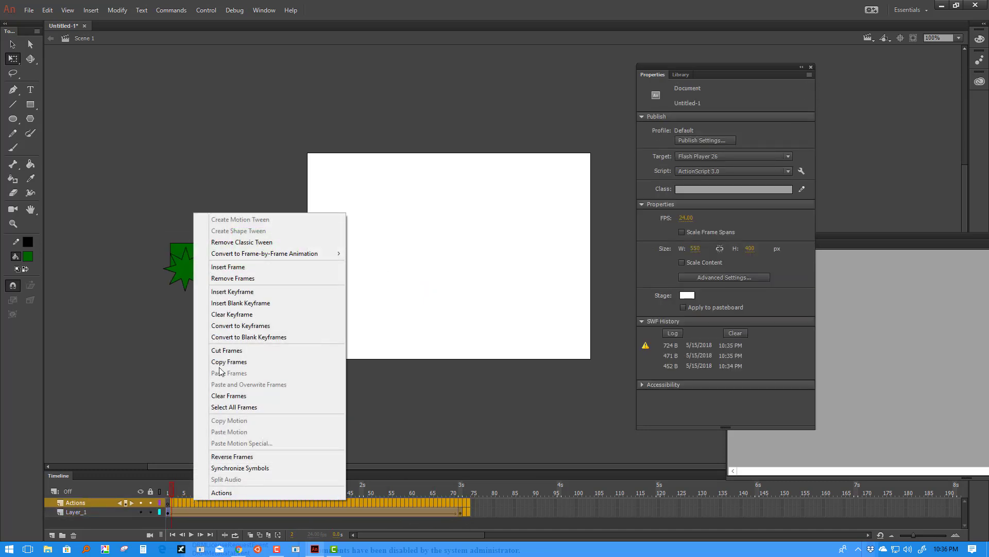
{"action": "left_click", "coordinate": [236, 279]}
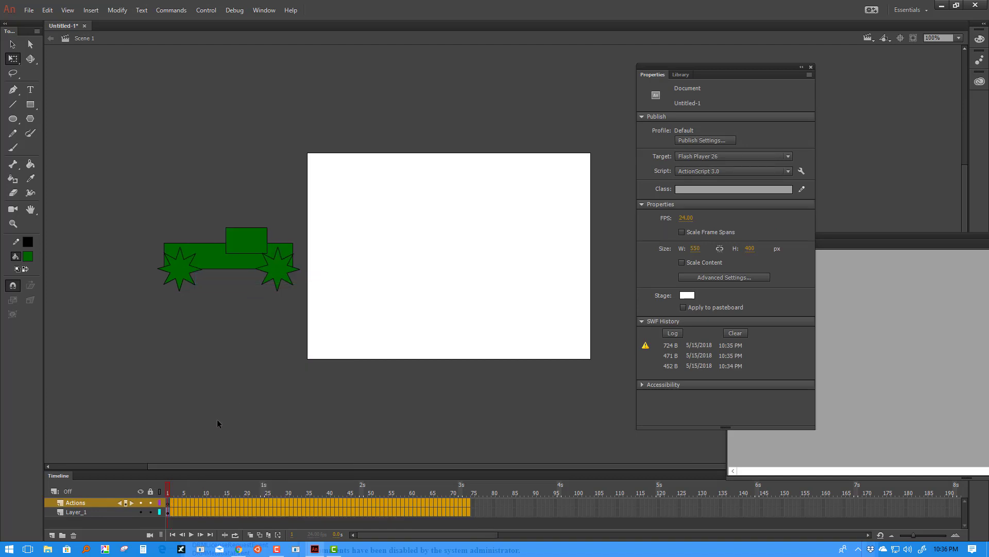
{"action": "left_click", "coordinate": [170, 512]}
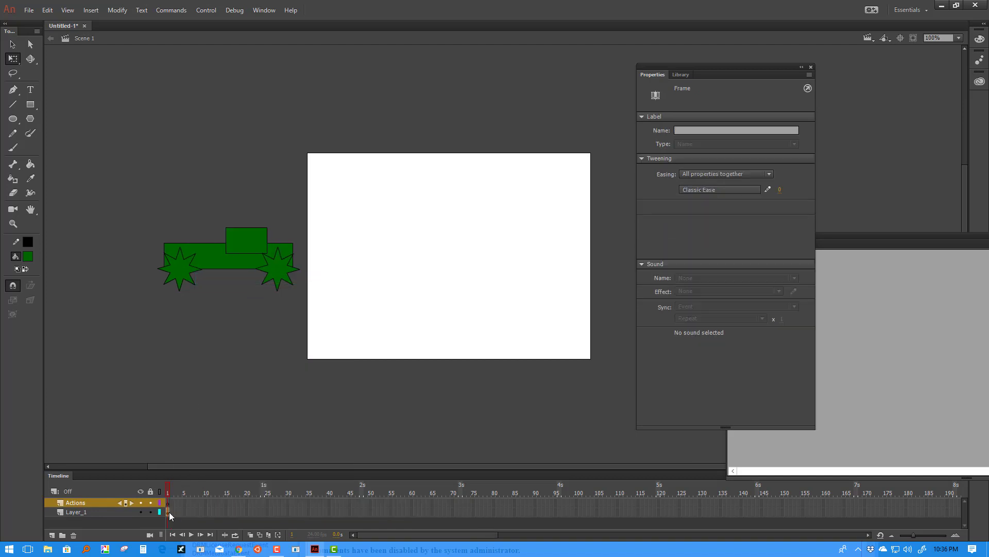
{"action": "right_click", "coordinate": [169, 511]}
{"action": "left_click", "coordinate": [232, 255]}
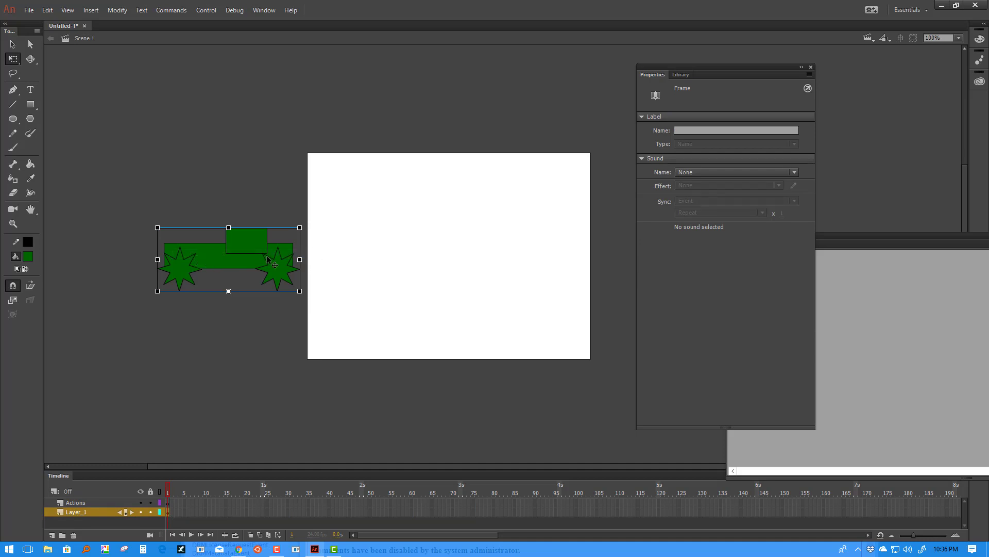
Move the car onto the lower-left part of the stage, at about X 160, Y 322.
{"action": "left_click_drag", "start_coordinate": [232, 256], "coordinate": [351, 258]}
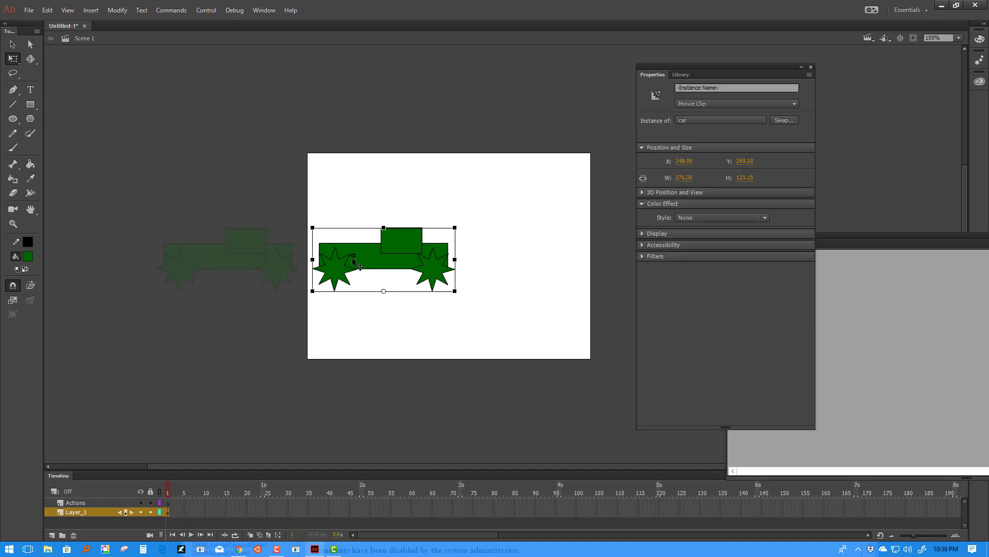
{"action": "left_click", "coordinate": [487, 225]}
{"action": "left_click", "coordinate": [429, 255]}
{"action": "left_click_drag", "start_coordinate": [430, 255], "coordinate": [277, 244]}
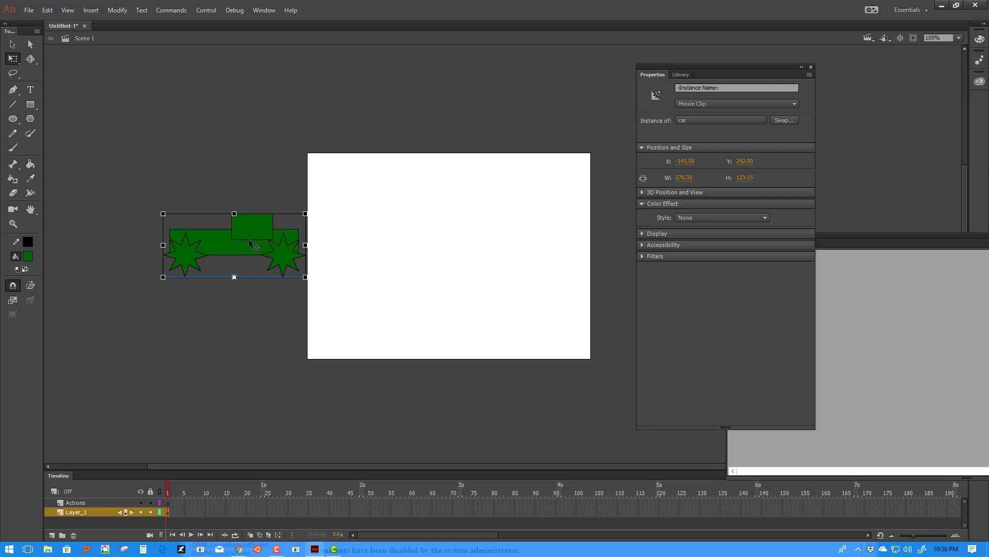
{"action": "left_click_drag", "start_coordinate": [249, 240], "coordinate": [417, 266]}
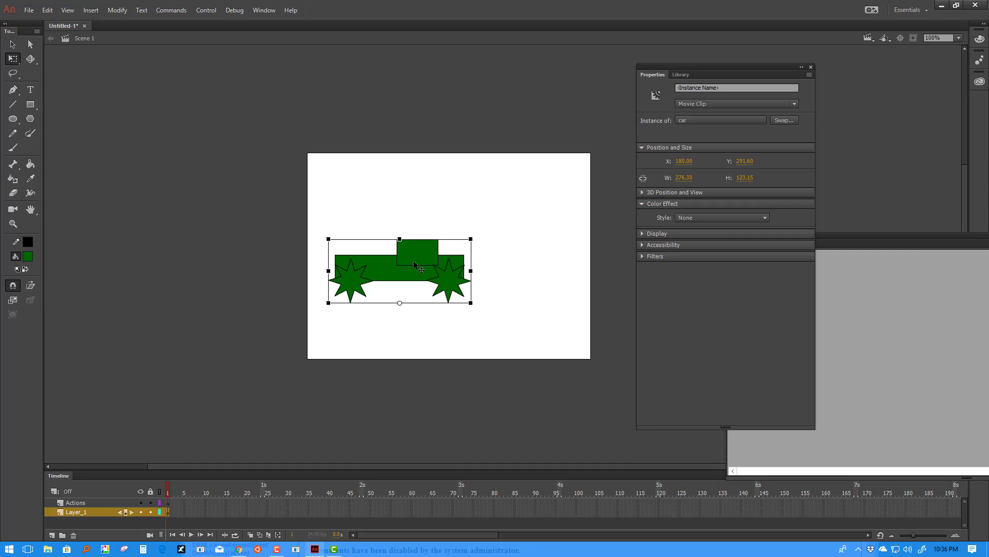
{"action": "left_click_drag", "start_coordinate": [417, 262], "coordinate": [404, 275]}
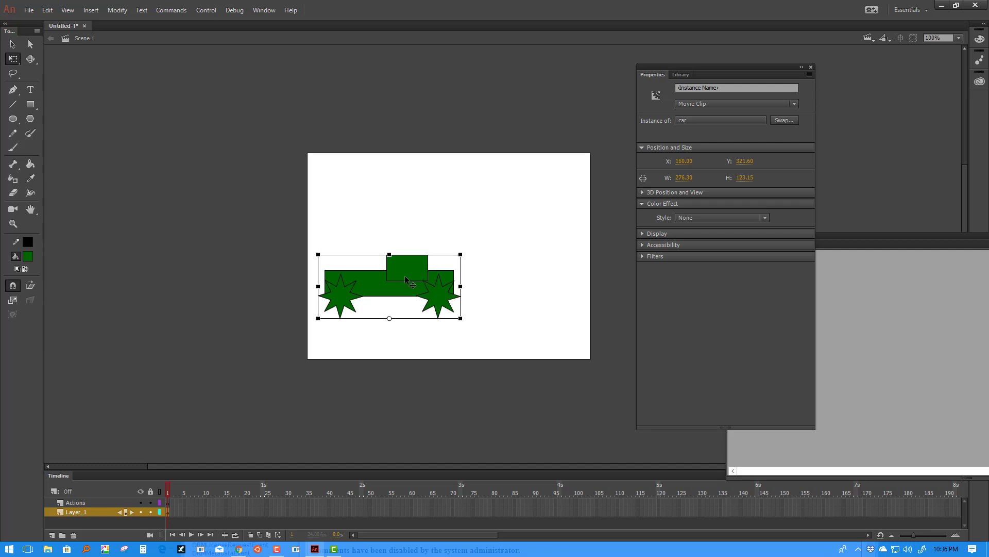
Copy the car, paste it in place and move one of the two straight up to about Y 179.
{"action": "right_click", "coordinate": [405, 276]}
{"action": "left_click", "coordinate": [437, 223]}
{"action": "right_click", "coordinate": [440, 204]}
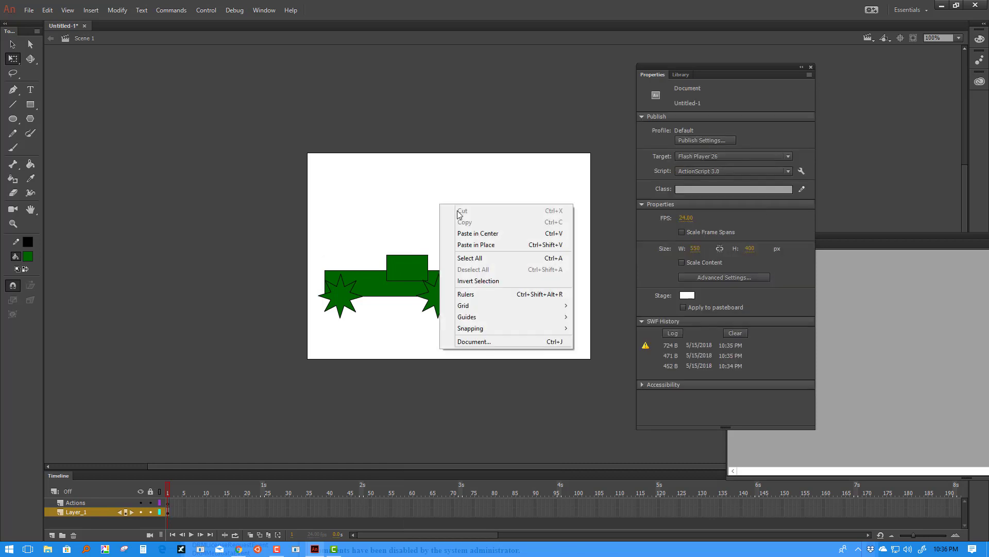
{"action": "left_click", "coordinate": [476, 245]}
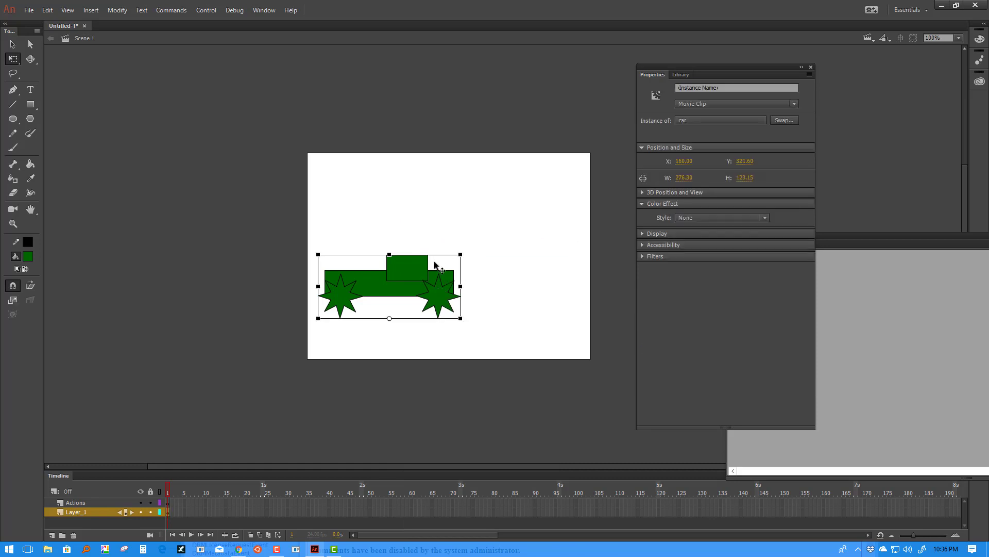
{"action": "left_click_drag", "start_coordinate": [447, 289], "coordinate": [447, 215]}
Paste two more copies of the car and place them on the stage's right side, one at about X 450, Y 332 and one above it.
{"action": "right_click", "coordinate": [515, 213]}
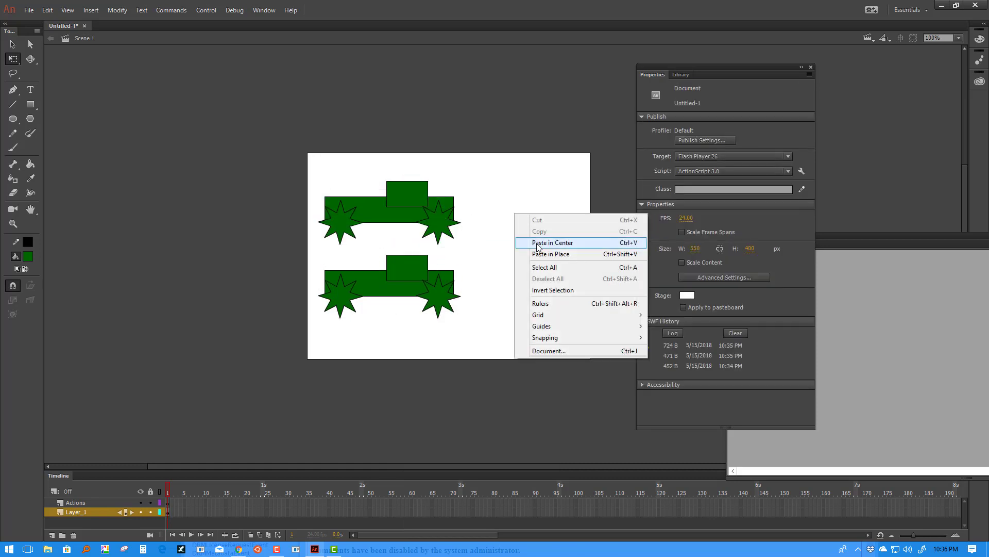
{"action": "left_click", "coordinate": [537, 243]}
{"action": "left_click_drag", "start_coordinate": [398, 288], "coordinate": [546, 294]}
{"action": "right_click", "coordinate": [547, 294]}
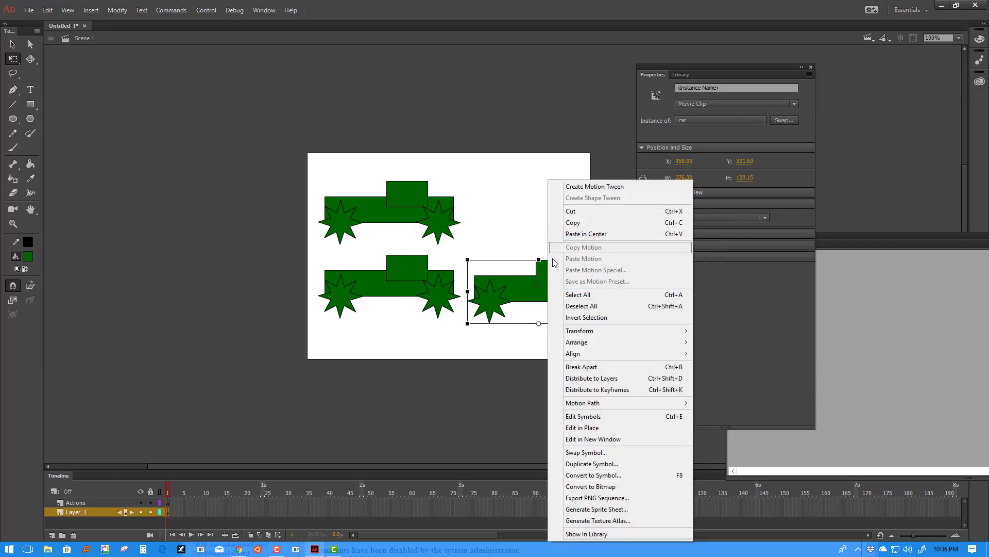
{"action": "left_click", "coordinate": [522, 232]}
{"action": "right_click", "coordinate": [521, 230]}
{"action": "left_click", "coordinate": [571, 272]}
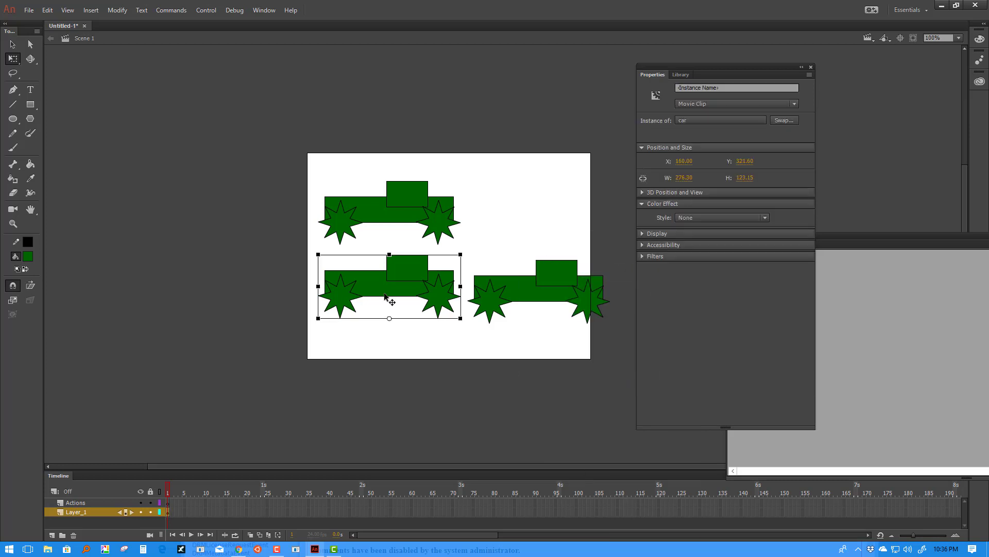
{"action": "left_click_drag", "start_coordinate": [390, 298], "coordinate": [550, 221]}
Select all four cars and nudge them together 30 pixels to the left.
{"action": "left_click_drag", "start_coordinate": [610, 119], "coordinate": [364, 335]}
{"action": "key", "text": "shift+Left"}
{"action": "key", "text": "shift+Left"}
{"action": "key", "text": "shift+Left"}
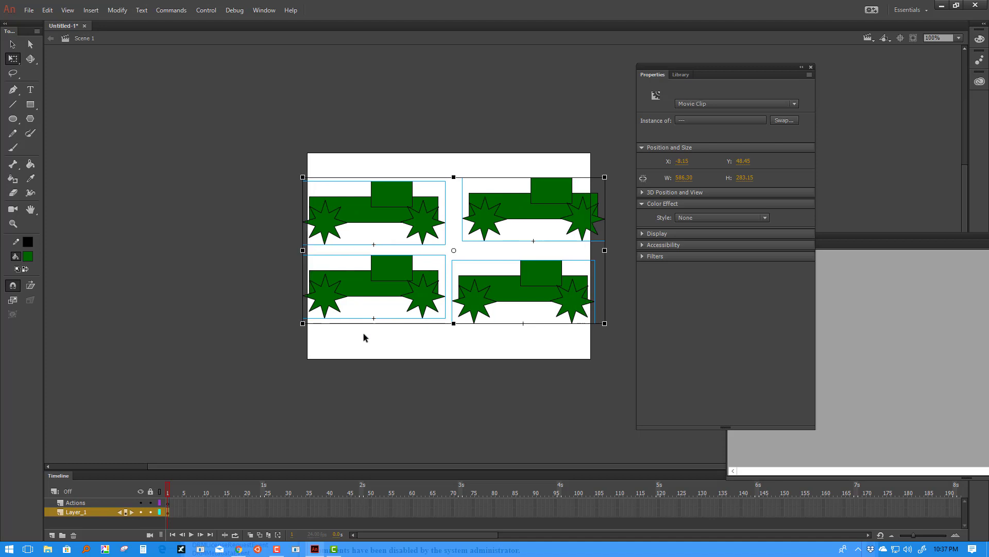
{"action": "left_click", "coordinate": [364, 337]}
Scale the upper-left car to about 160 wide at about X 100, Y 106, and move the lower-left car up slightly.
{"action": "left_click", "coordinate": [389, 198]}
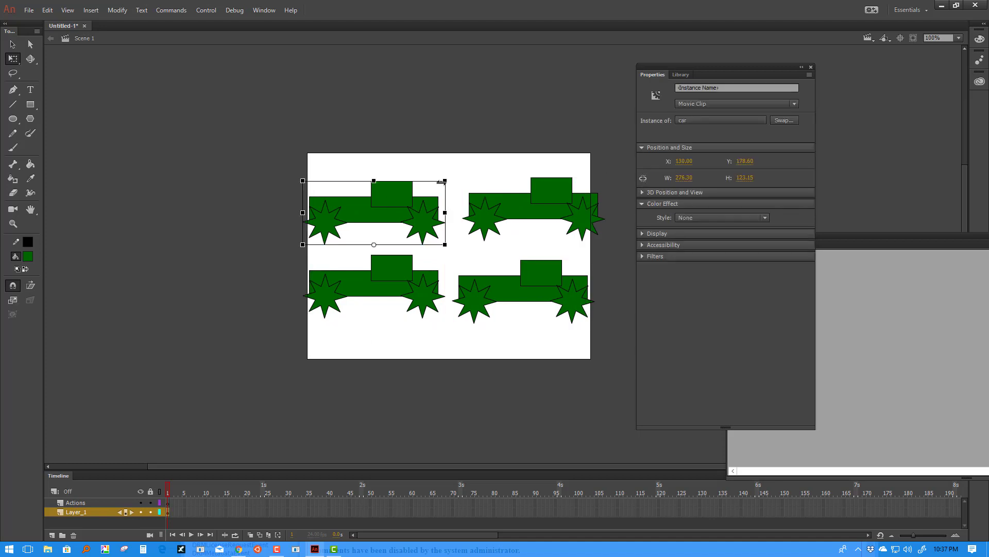
{"action": "left_click_drag", "start_coordinate": [443, 180], "coordinate": [367, 185]}
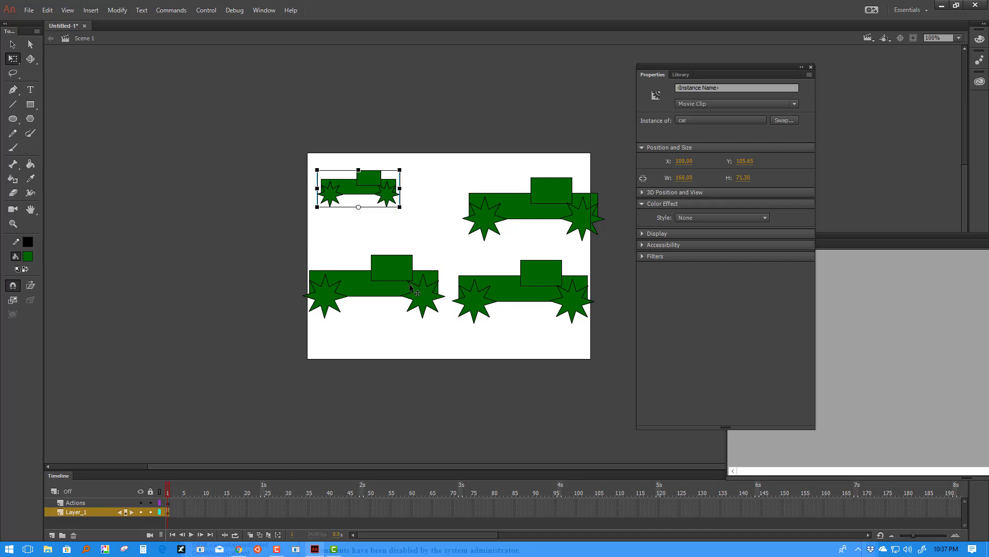
{"action": "left_click", "coordinate": [410, 282]}
{"action": "left_click_drag", "start_coordinate": [409, 283], "coordinate": [401, 251]}
Rotate the upper-right car 90° counterclockwise and move it up, and move the lower-right car to about X 390, Y 392.
{"action": "left_click", "coordinate": [509, 207]}
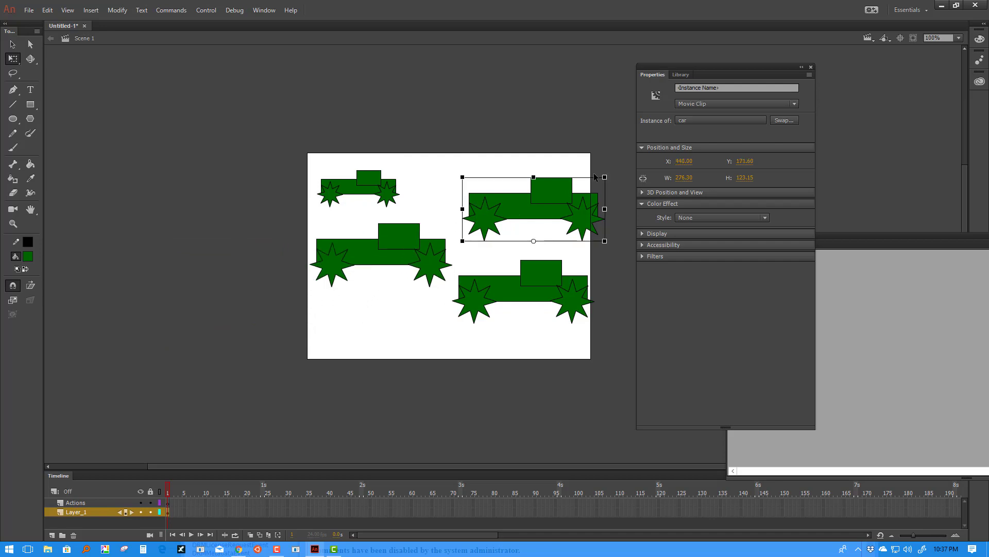
{"action": "left_click_drag", "start_coordinate": [613, 175], "coordinate": [458, 151]}
{"action": "left_click_drag", "start_coordinate": [500, 212], "coordinate": [491, 163]}
{"action": "left_click", "coordinate": [541, 301]}
{"action": "left_click_drag", "start_coordinate": [521, 317], "coordinate": [506, 348]}
Try the Advanced color effect on the lower-right car, adjusting its color percentages to darken it.
{"action": "left_click", "coordinate": [691, 217]}
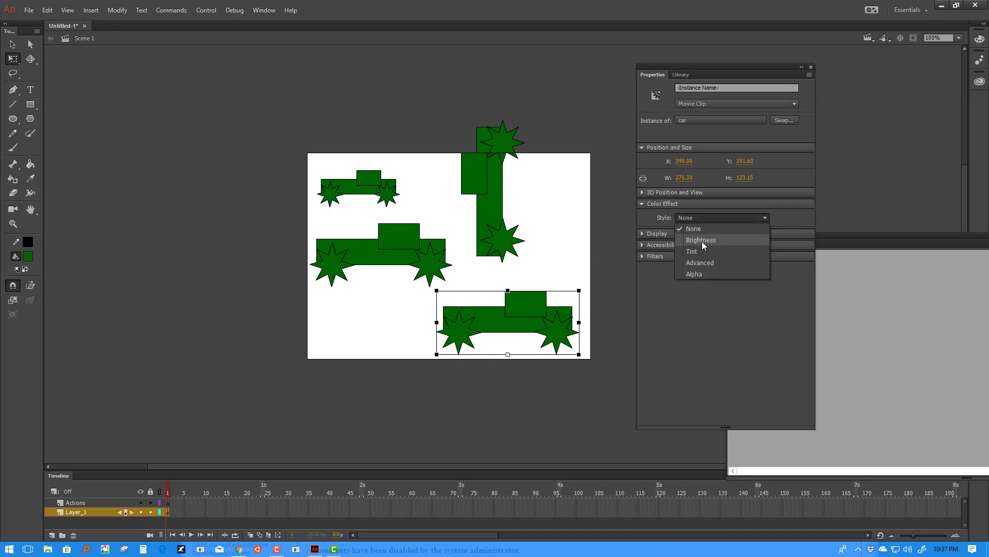
{"action": "left_click", "coordinate": [700, 264]}
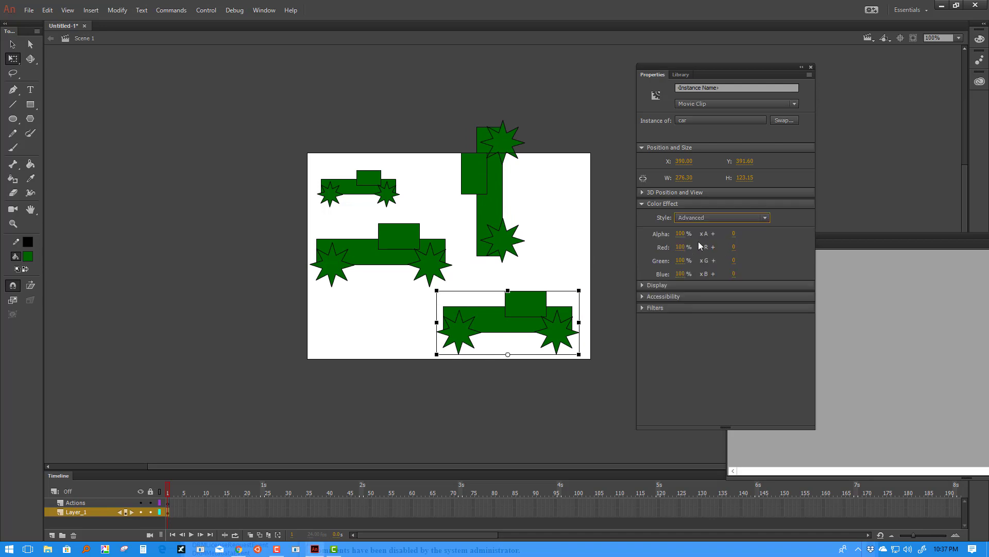
{"action": "left_click_drag", "start_coordinate": [681, 250], "coordinate": [680, 274]}
Switch the lower-right car's color effect to Tint and choose pure blue as the tint color.
{"action": "left_click", "coordinate": [685, 217]}
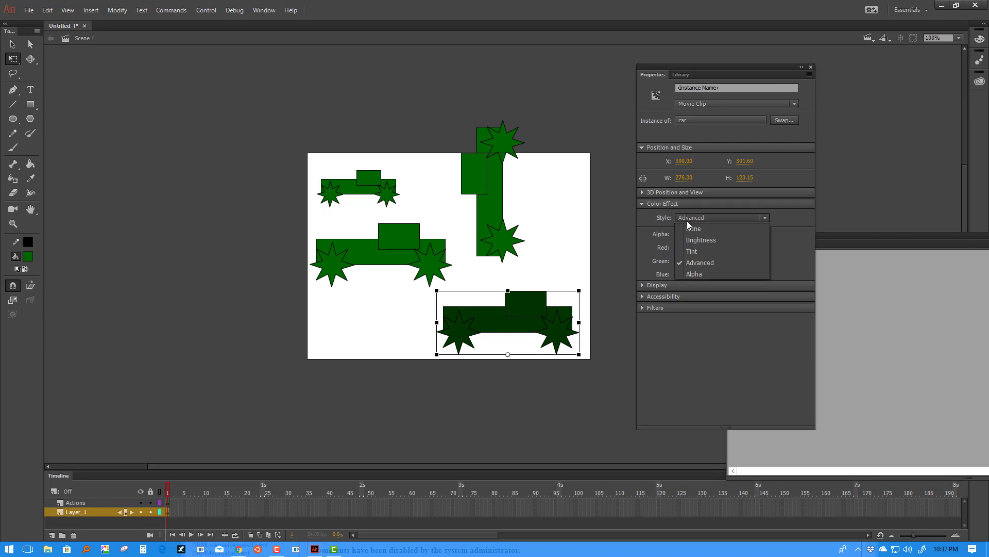
{"action": "left_click", "coordinate": [687, 252]}
{"action": "left_click", "coordinate": [786, 218]}
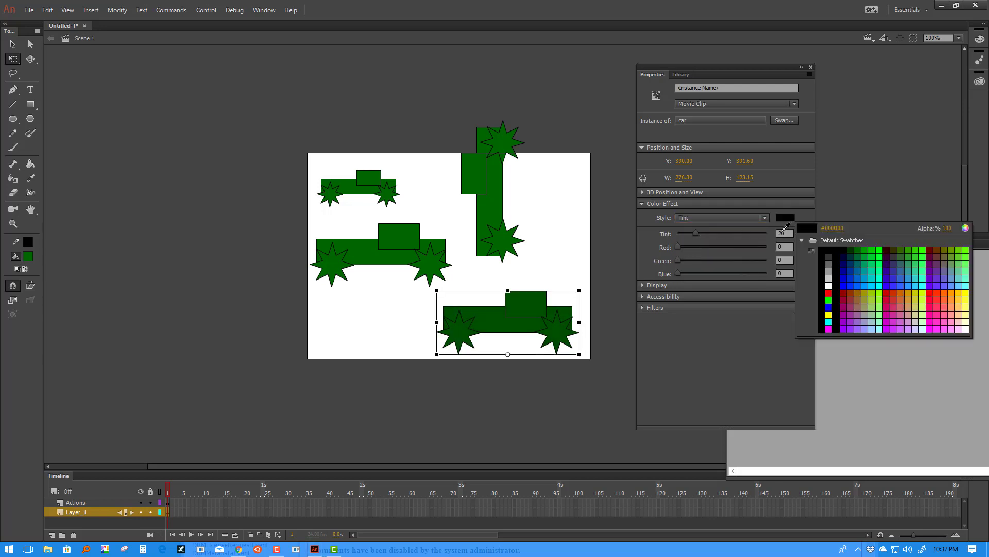
{"action": "left_click", "coordinate": [841, 279]}
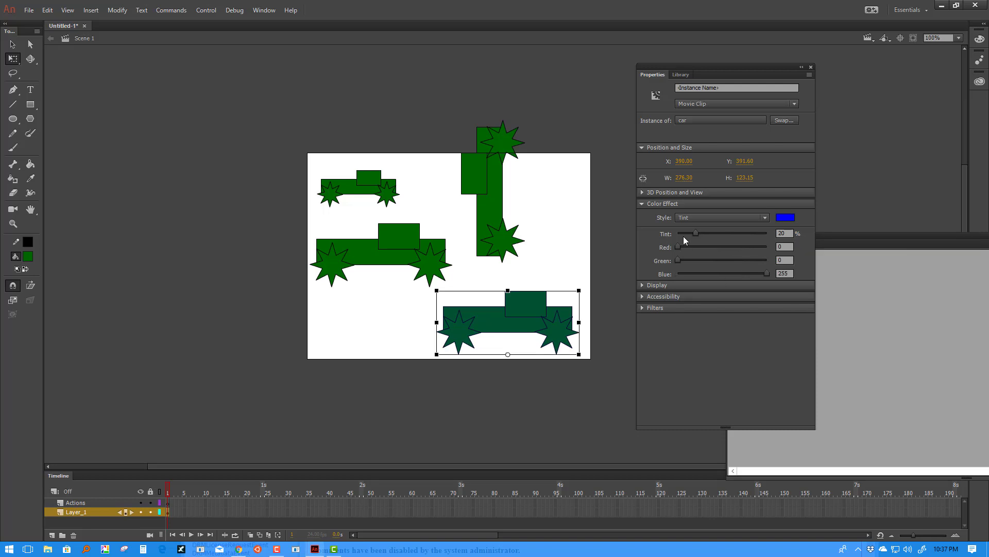
Adjust the lower-right car's tint to 34% with red 166, green 43 and blue 206.
{"action": "left_click_drag", "start_coordinate": [755, 232], "coordinate": [741, 246]}
{"action": "mouse_move", "coordinate": [679, 260]}
{"action": "left_mouse_down"}
{"action": "mouse_move", "coordinate": [709, 259]}
{"action": "mouse_move", "coordinate": [694, 261]}
{"action": "left_mouse_up"}
{"action": "left_click_drag", "start_coordinate": [768, 273], "coordinate": [742, 281]}
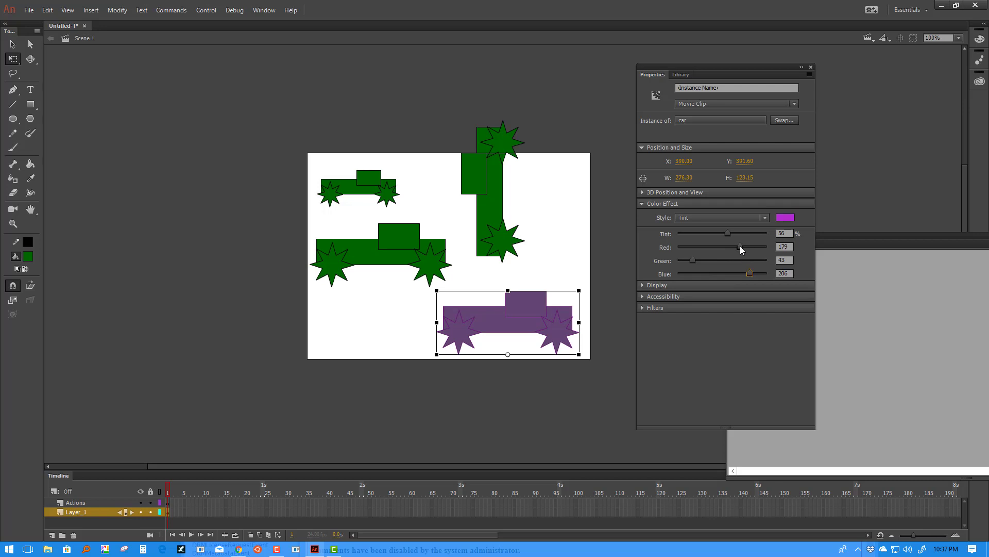
{"action": "left_click_drag", "start_coordinate": [739, 245], "coordinate": [708, 233]}
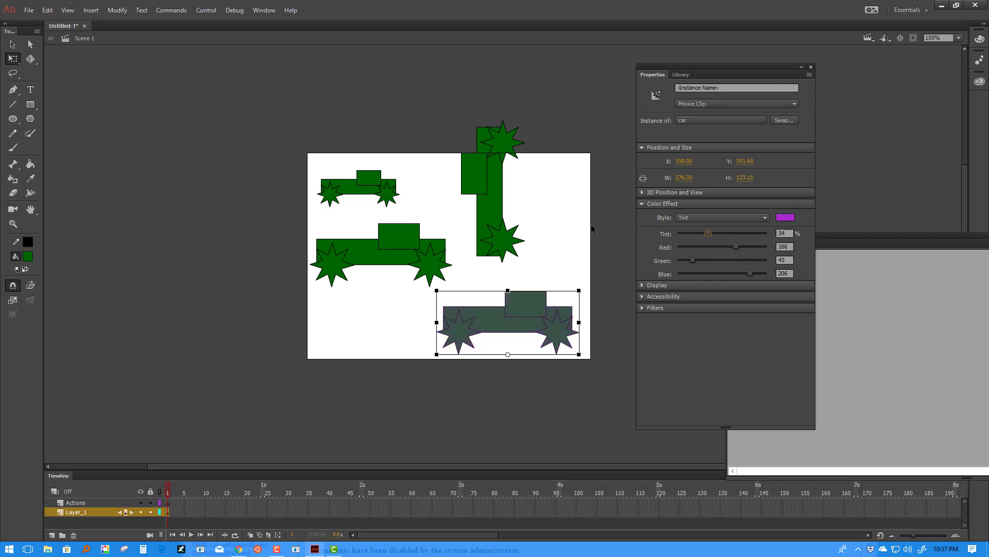
Move the rotated car to the stage's right side, at about X 528, Y 123.
{"action": "left_click", "coordinate": [489, 204]}
{"action": "left_click", "coordinate": [543, 165]}
{"action": "left_click_drag", "start_coordinate": [498, 168], "coordinate": [550, 192]}
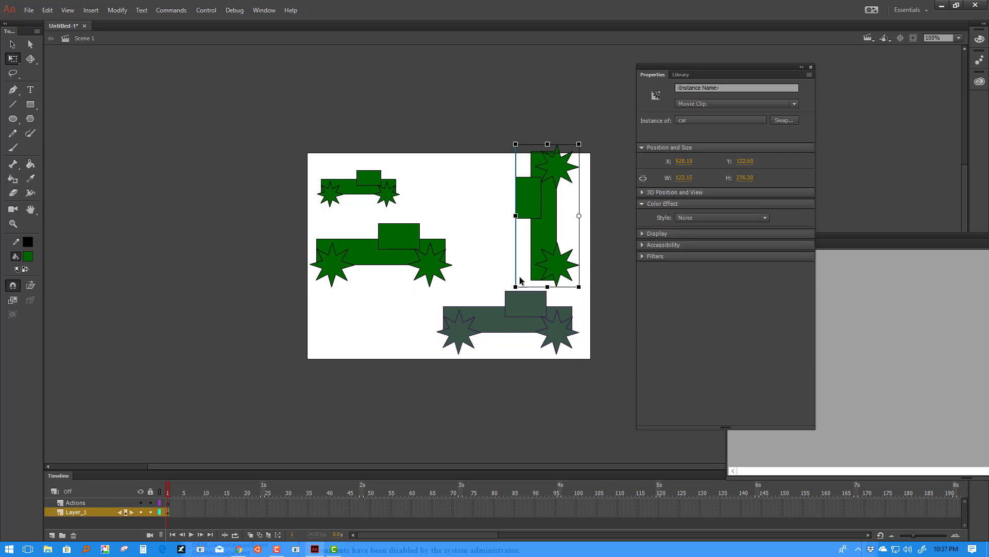
Change the lower-right car's tint color to pure red and set the tint strength to 69%.
{"action": "left_click", "coordinate": [525, 307]}
{"action": "left_click", "coordinate": [788, 222]}
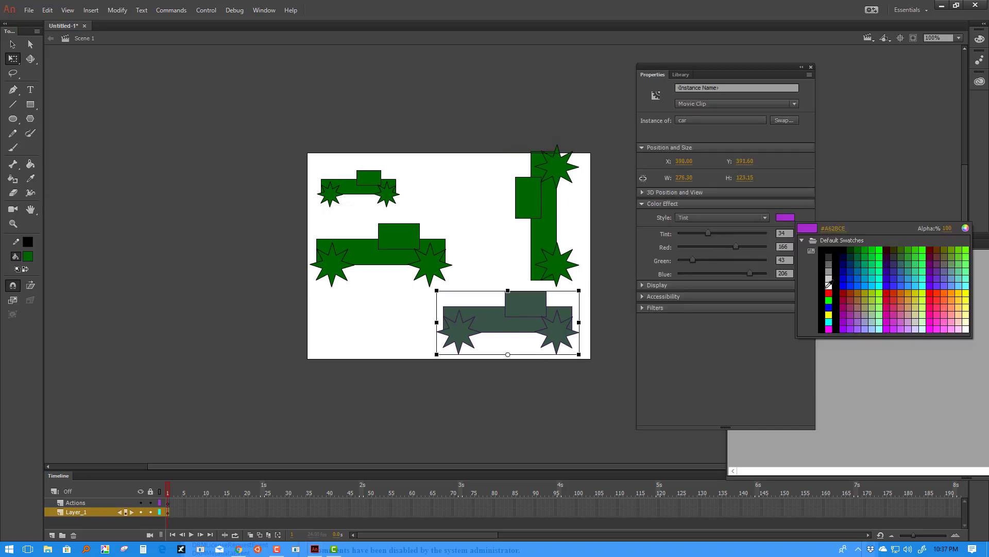
{"action": "left_click", "coordinate": [831, 287]}
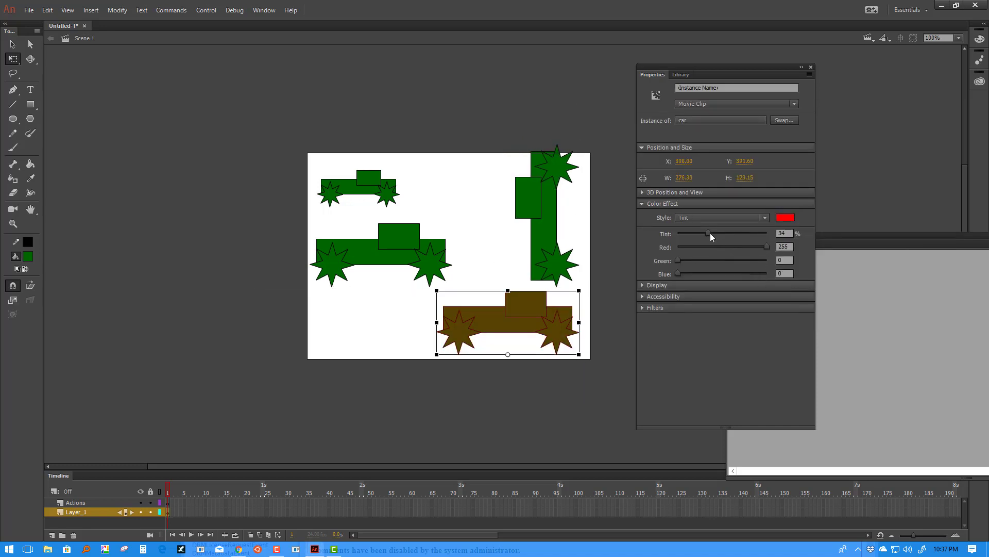
{"action": "left_click_drag", "start_coordinate": [708, 233], "coordinate": [739, 233]}
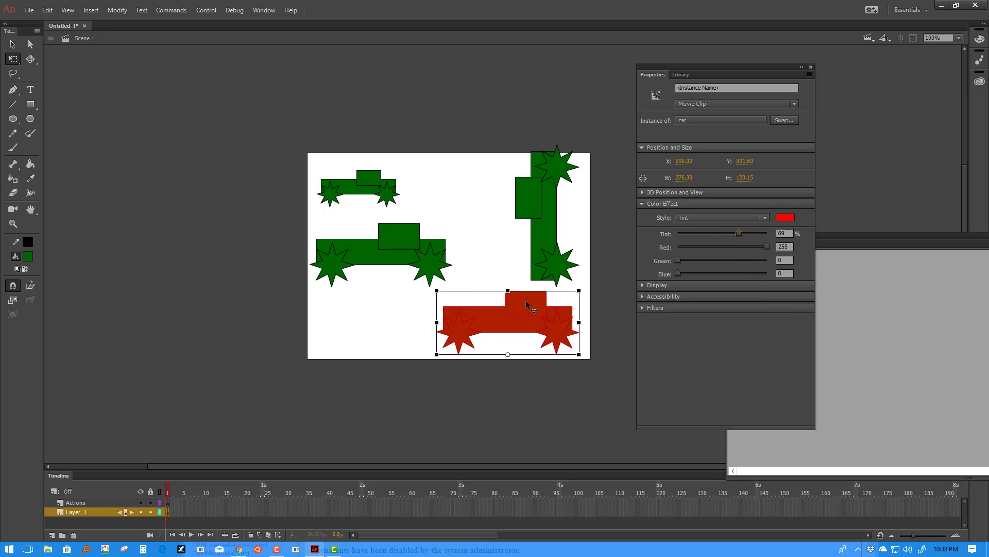
Deselect everything, test the movie to watch the tires spin on all four cars, and close the preview.
{"action": "left_click", "coordinate": [417, 220]}
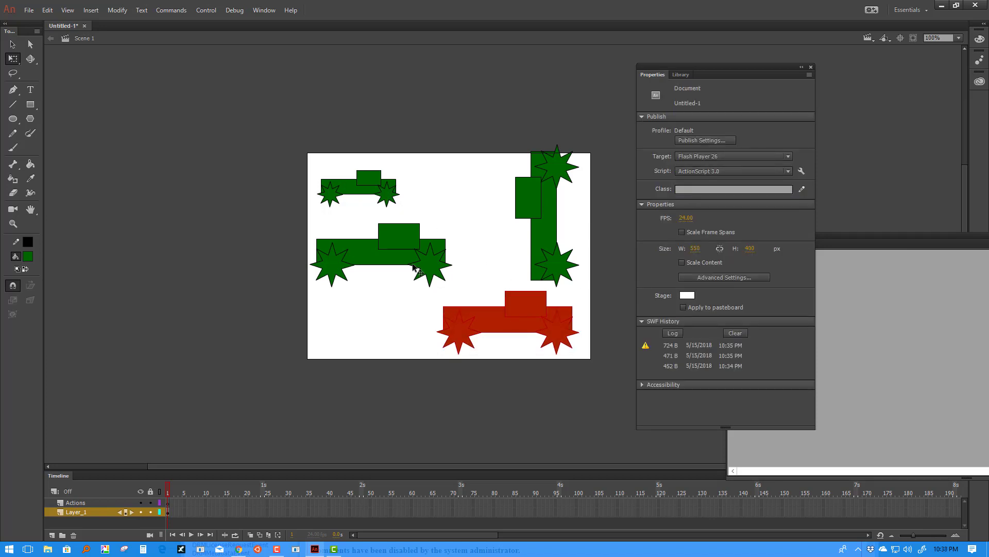
{"action": "key", "text": "ctrl+Return"}
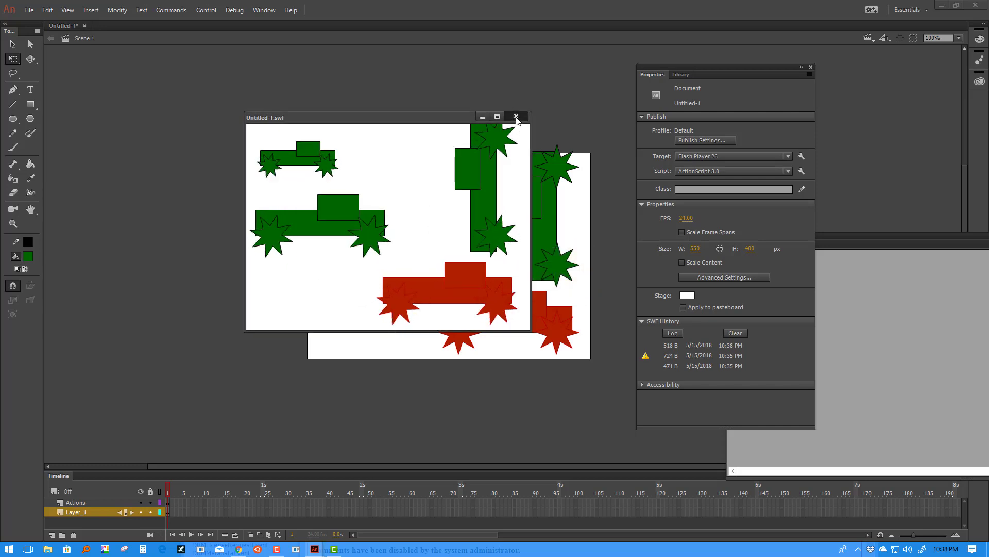
{"action": "key", "text": "ctrl+w"}
Edit the car symbol in place, move its right tire inward to about X 43, and return to the main scene.
{"action": "double_click", "coordinate": [383, 185]}
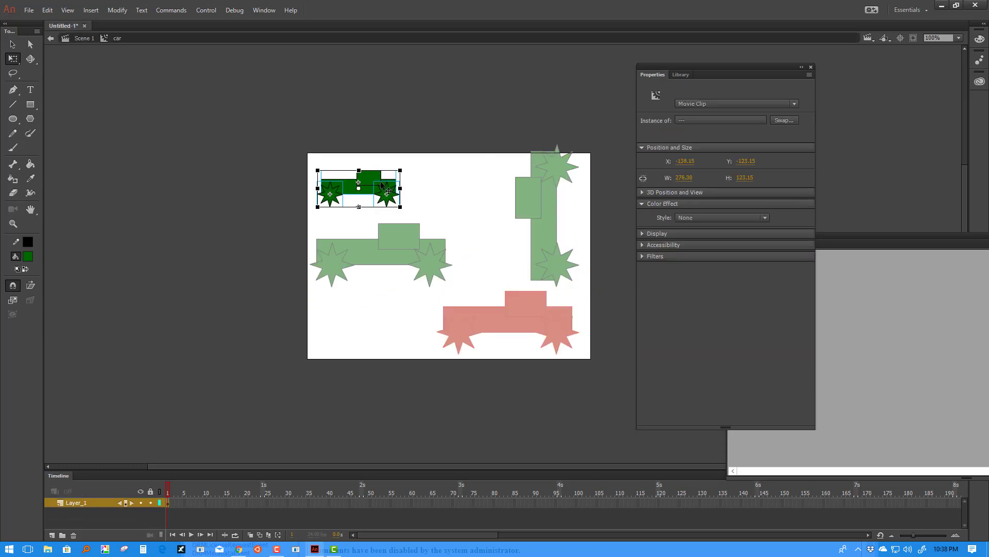
{"action": "left_click", "coordinate": [451, 183]}
{"action": "left_click", "coordinate": [387, 195]}
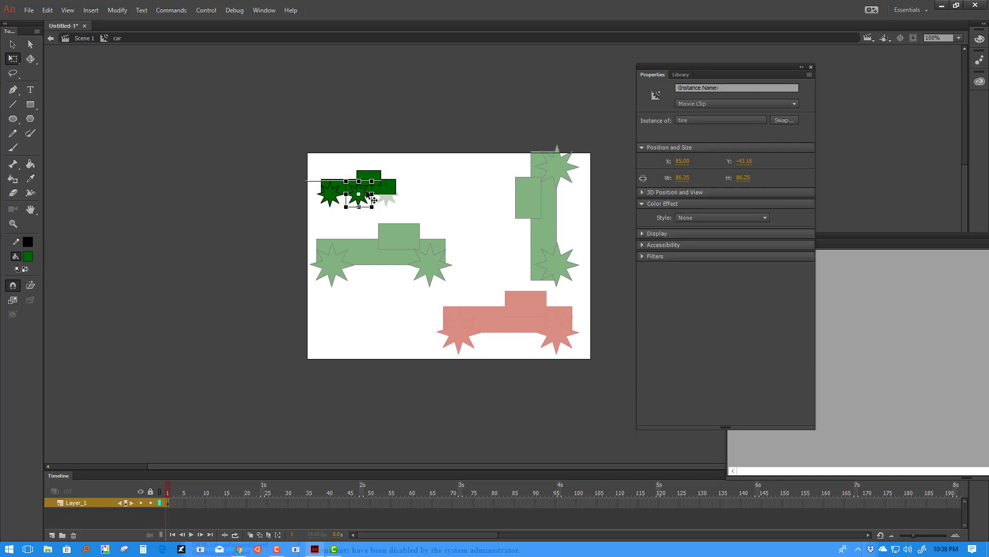
{"action": "left_click_drag", "start_coordinate": [387, 195], "coordinate": [372, 193]}
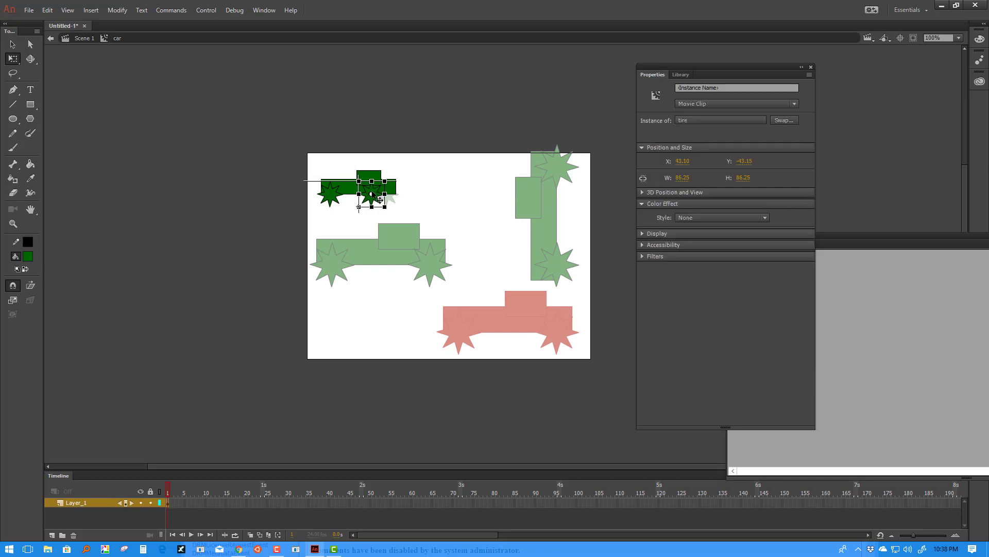
{"action": "double_click", "coordinate": [485, 205]}
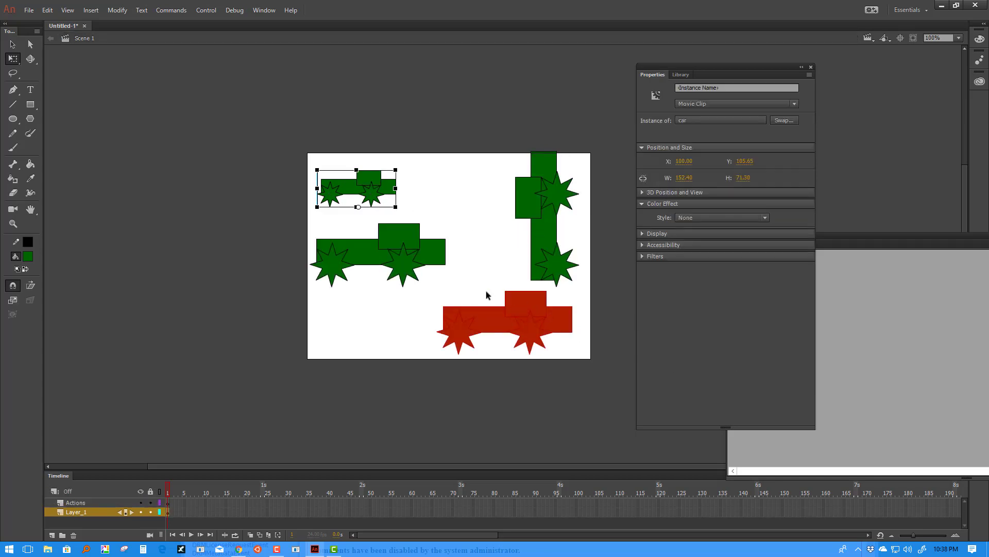
Inside the car symbol, paste a copy of the tire and place it above the car's right end, at about X 129.
{"action": "double_click", "coordinate": [371, 197]}
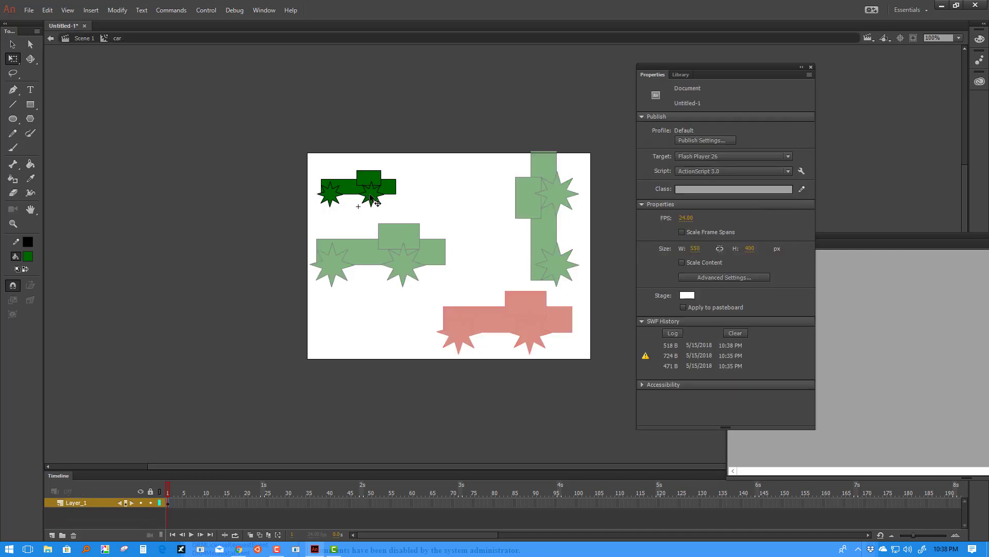
{"action": "left_click", "coordinate": [371, 198]}
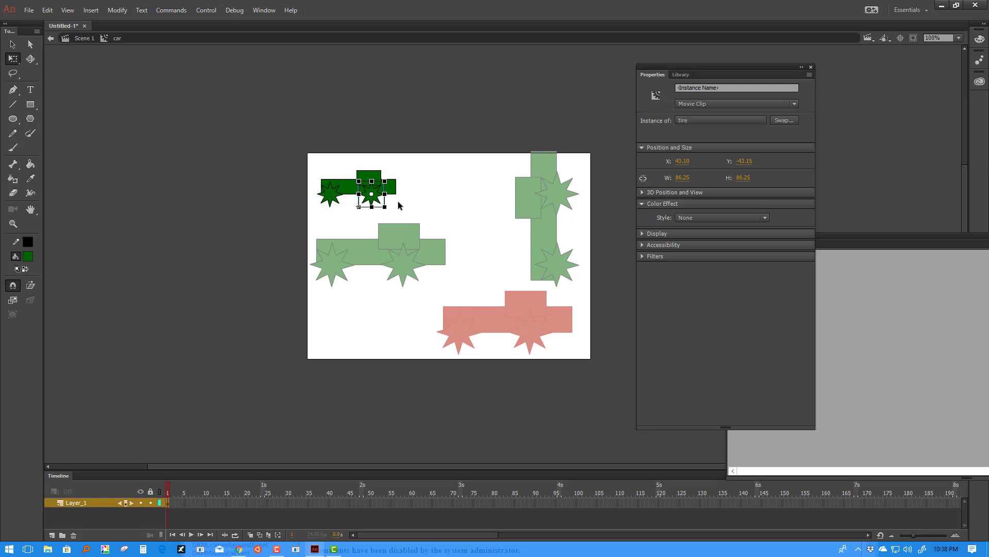
{"action": "key", "text": "ctrl+v"}
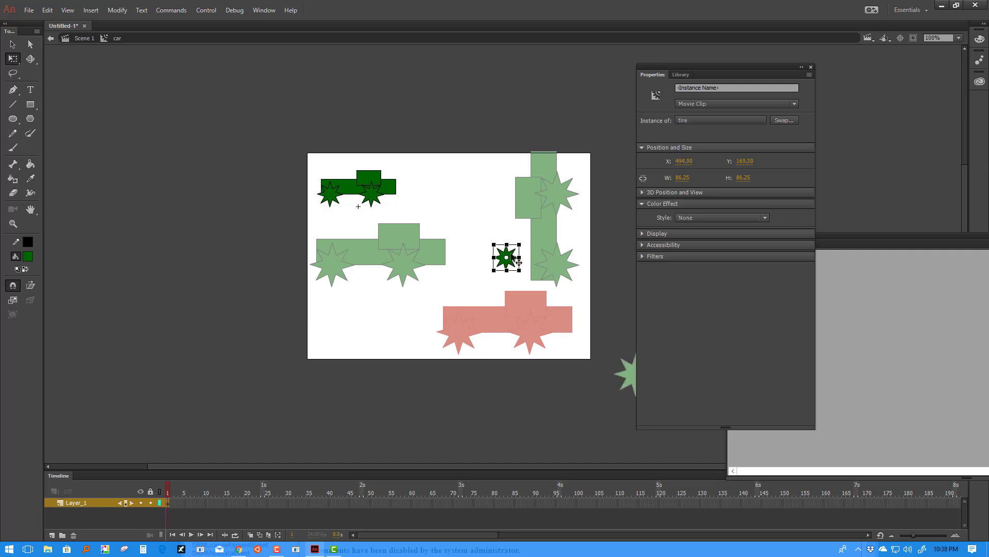
{"action": "left_click_drag", "start_coordinate": [517, 259], "coordinate": [410, 171]}
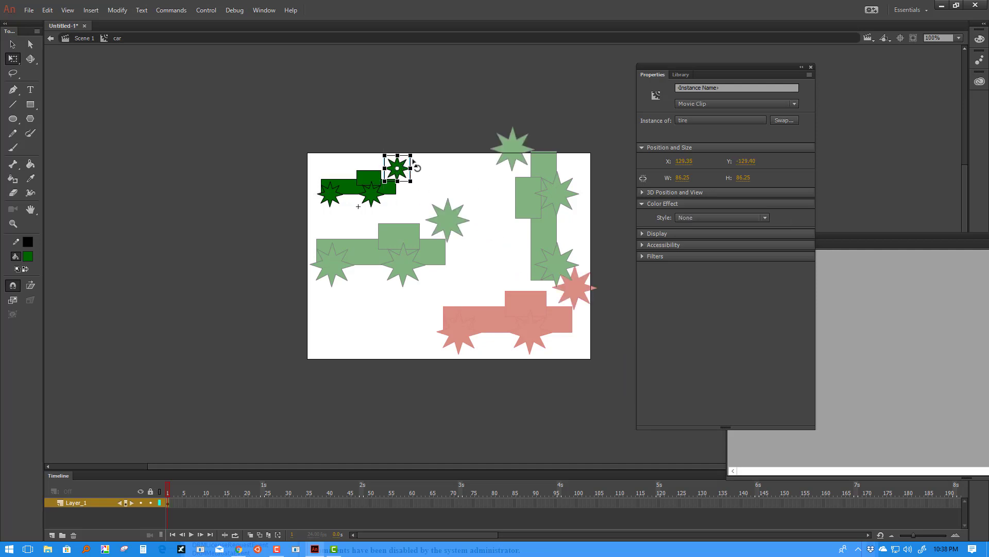
Return to the main scene, test the movie with the extra tire on every car, and close the preview.
{"action": "double_click", "coordinate": [460, 175]}
{"action": "key", "text": "ctrl+Return"}
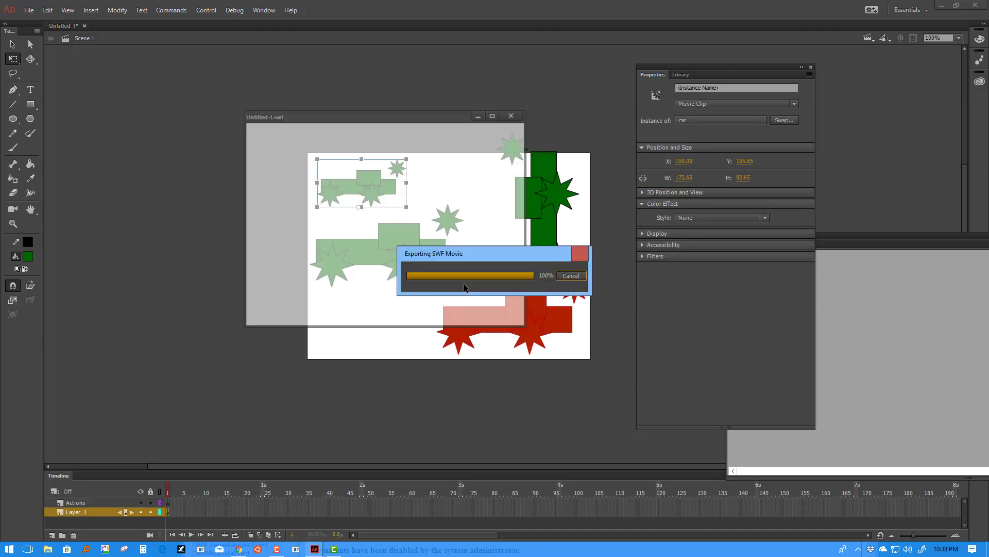
{"action": "left_click", "coordinate": [516, 116]}
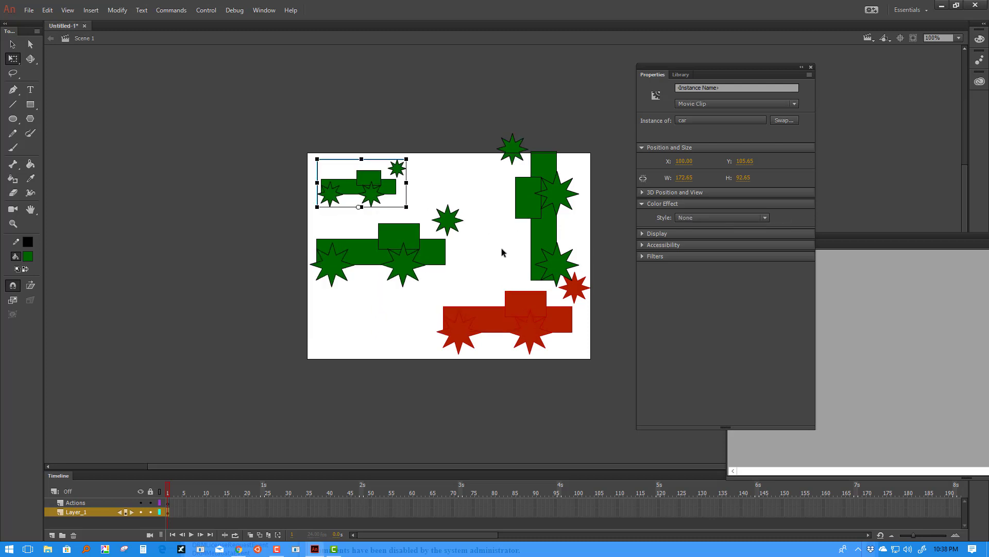